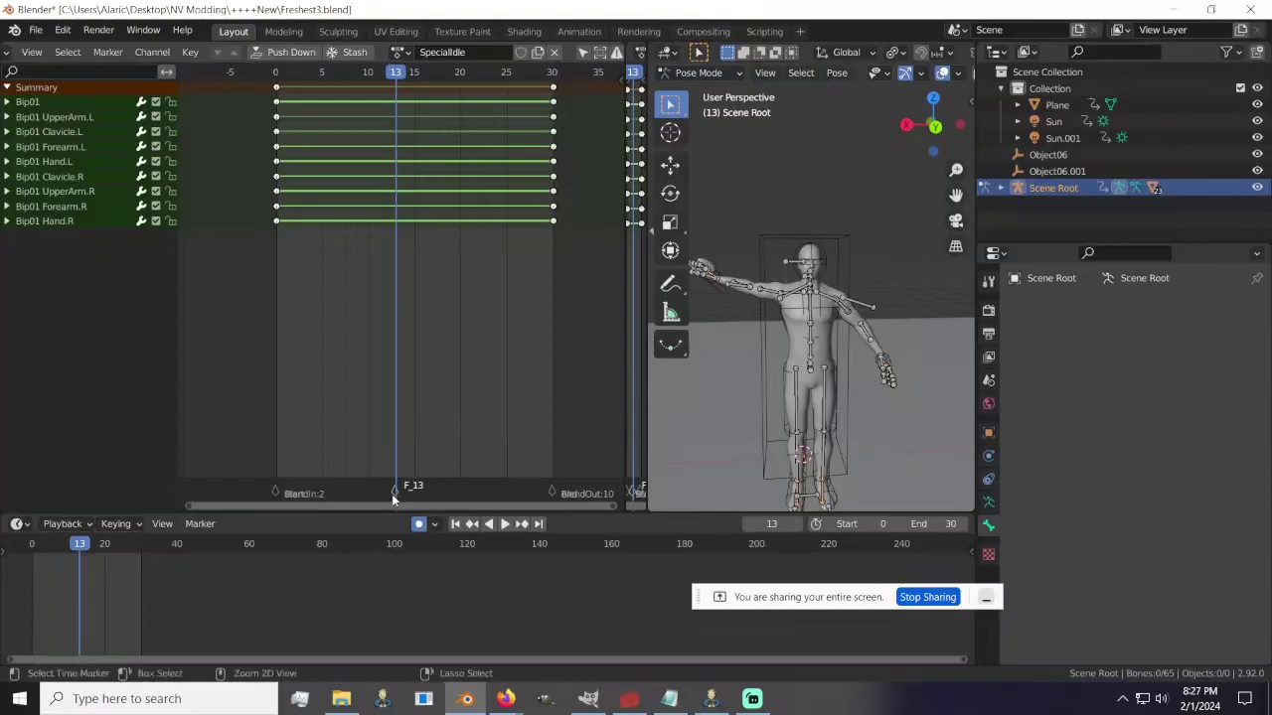
Step: Rename the marker at frame 13 as "Sound: FXSwingMedium"
key(F2)
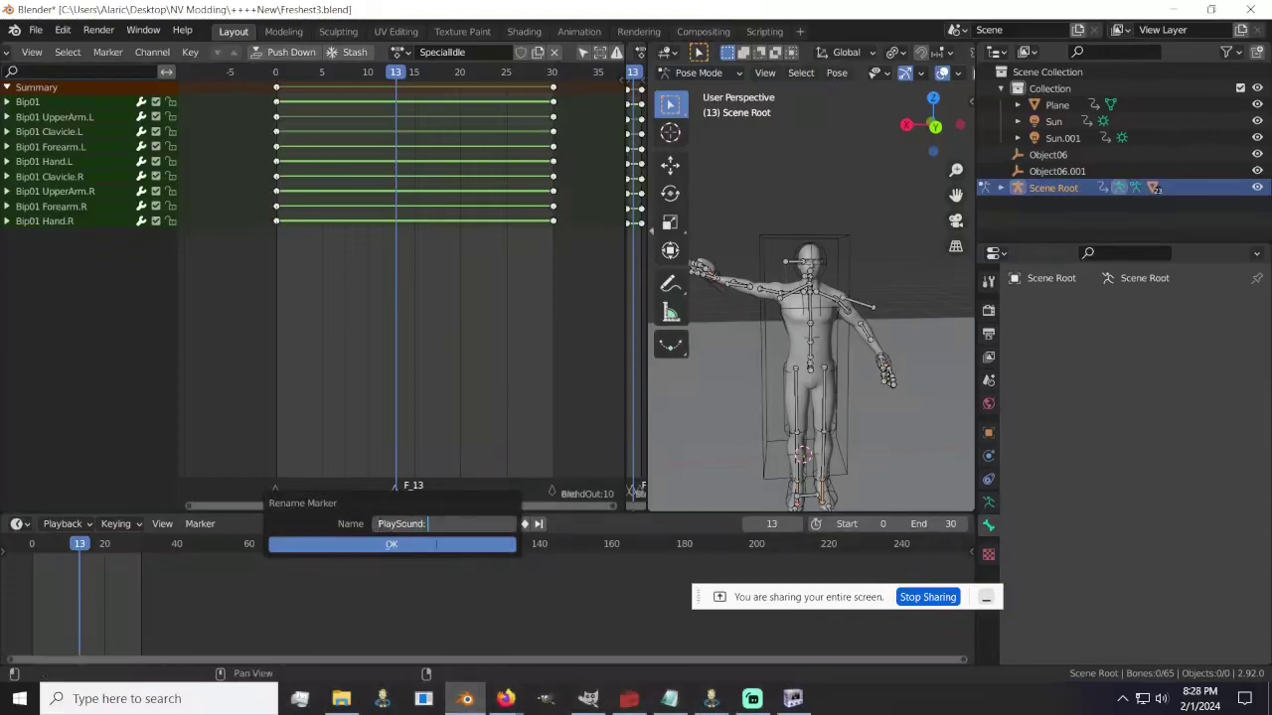
key(shift+Left)
key(shift+Left)
key(shift+Left)
key(shift+Left)
key(shift+Left)
key(shift+Left)
key(shift+Left)
key(shift+Left)
key(shift+Left)
key(shift+Left)
key(shift+Left)
text(Sound: FXSwingMedium)
click(448, 543)
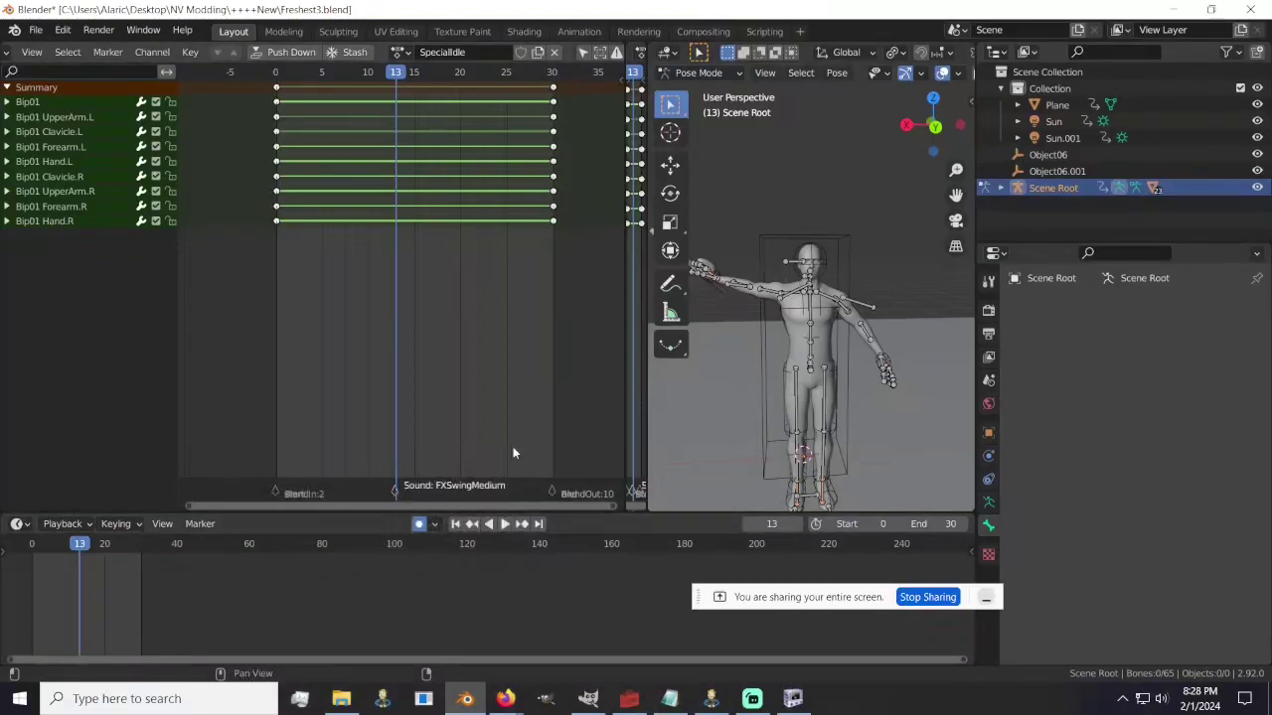
mouse_move(646, 403)
mouse_down()
mouse_move(616, 397)
mouse_move(656, 405)
mouse_up()
scroll(490, 459, up, 4)
scroll(486, 452, down, 4)
click(269, 490)
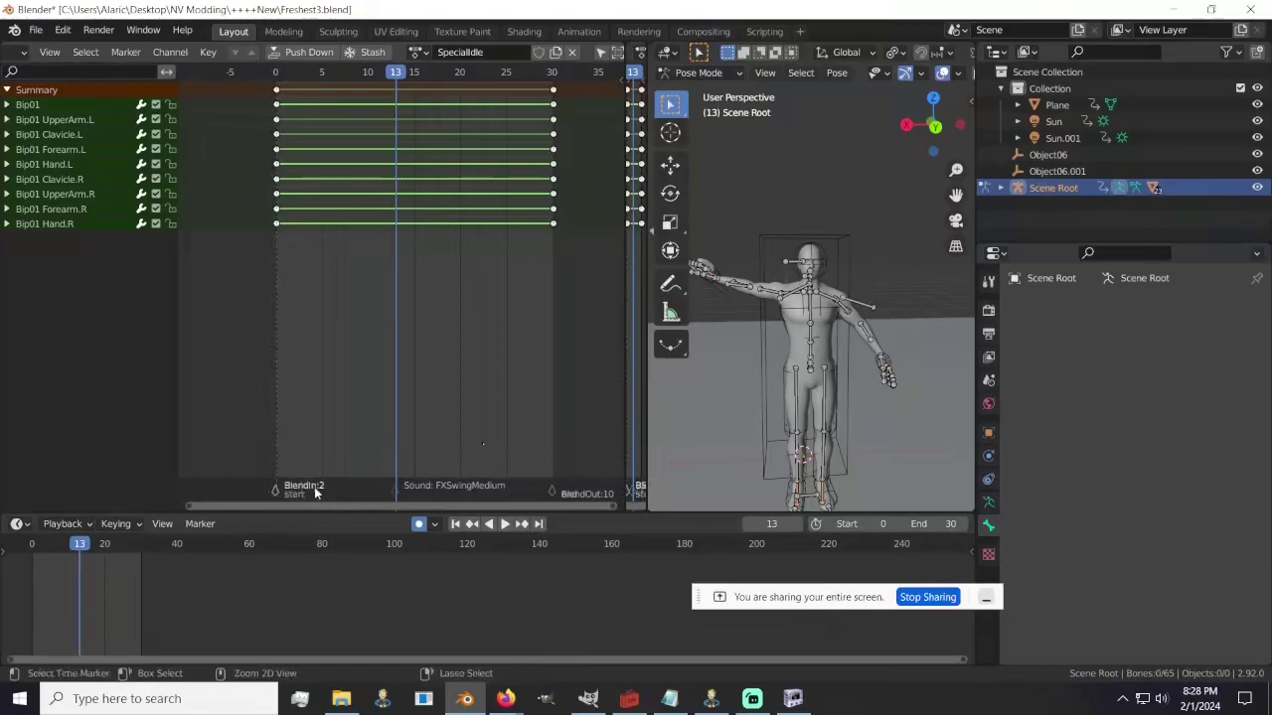
key(ctrl+n)
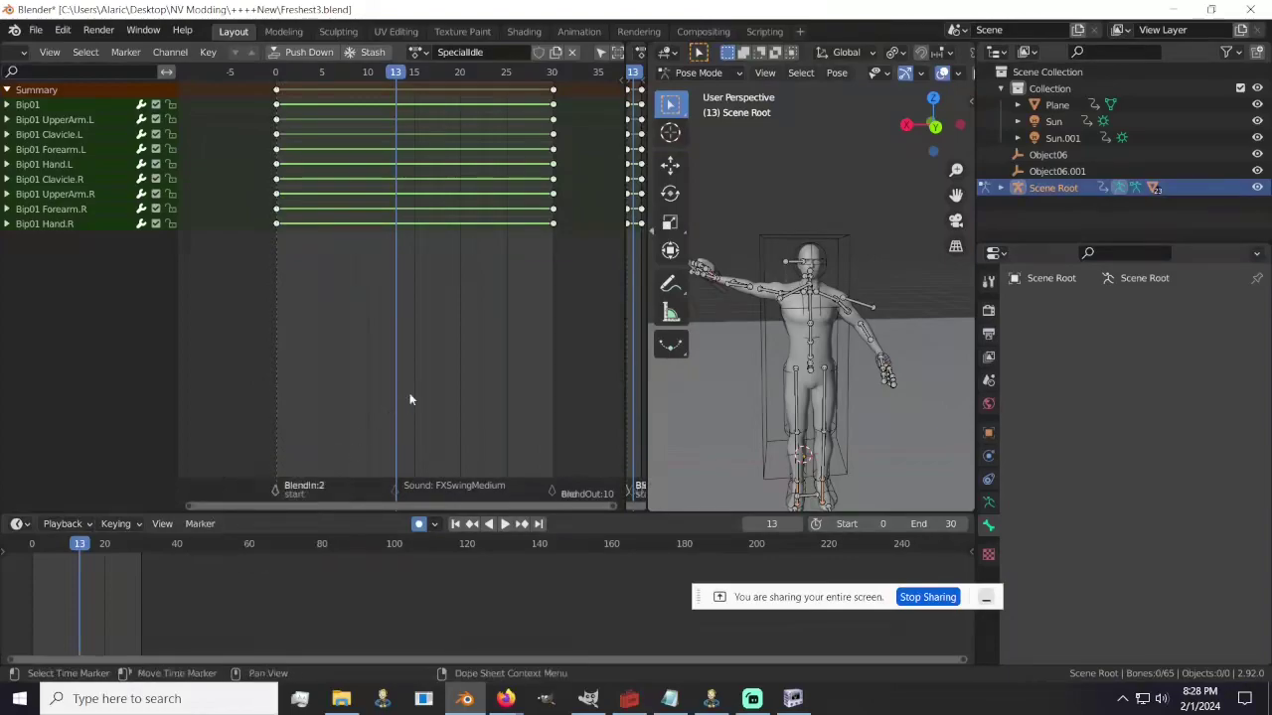
click(279, 494)
key(F2)
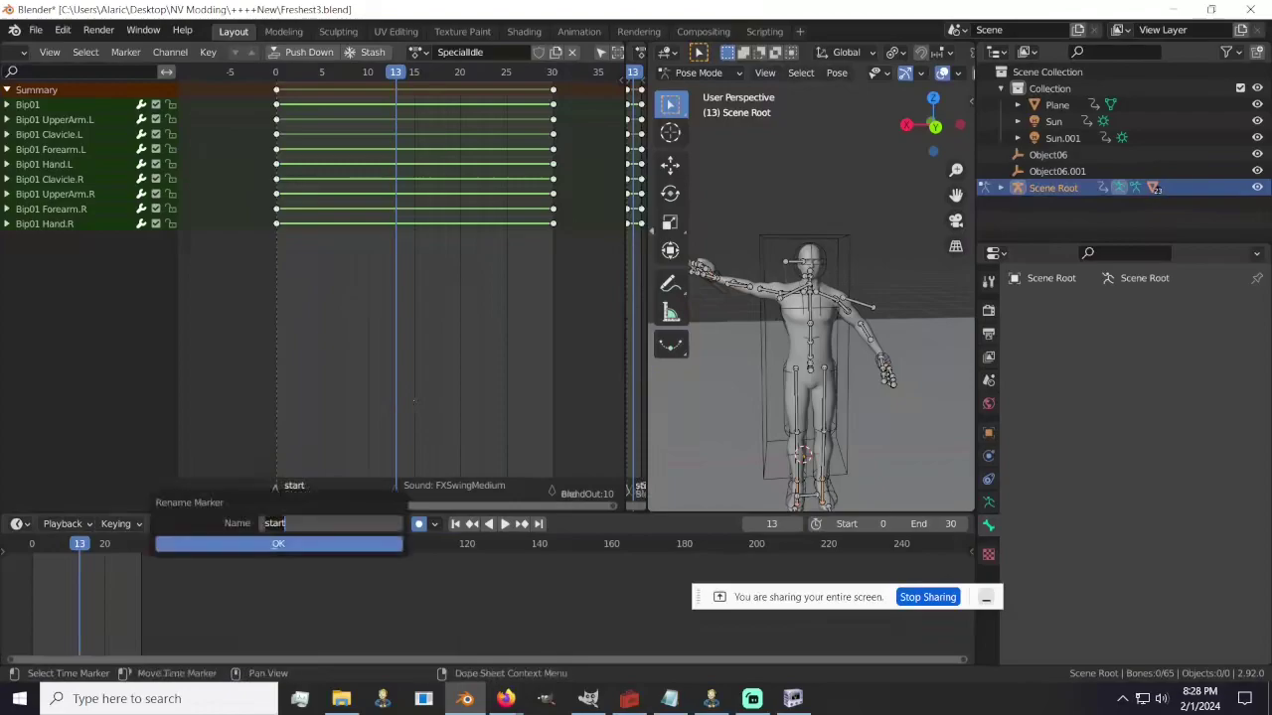
click(294, 547)
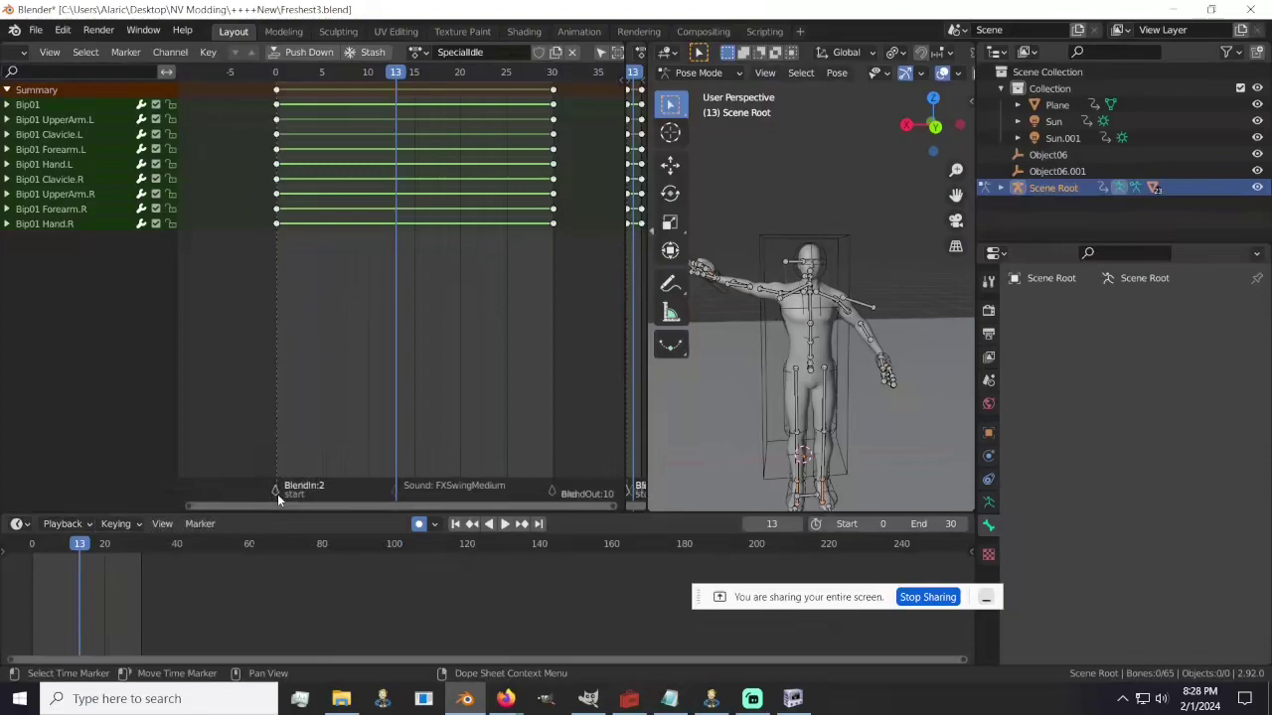
Step: Rename the blend markers as BlendIn:20 at frame 0 and BlendOut:20 at frame 30
key(F2)
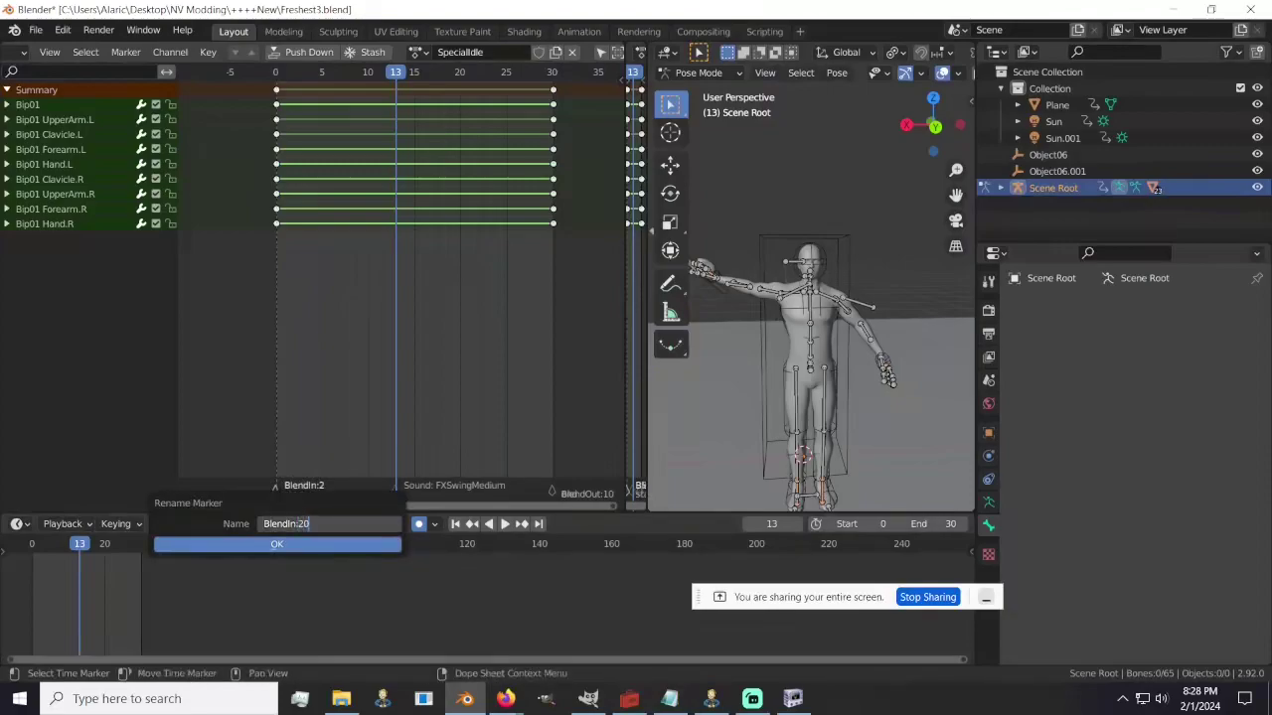
text(0)
key(Return)
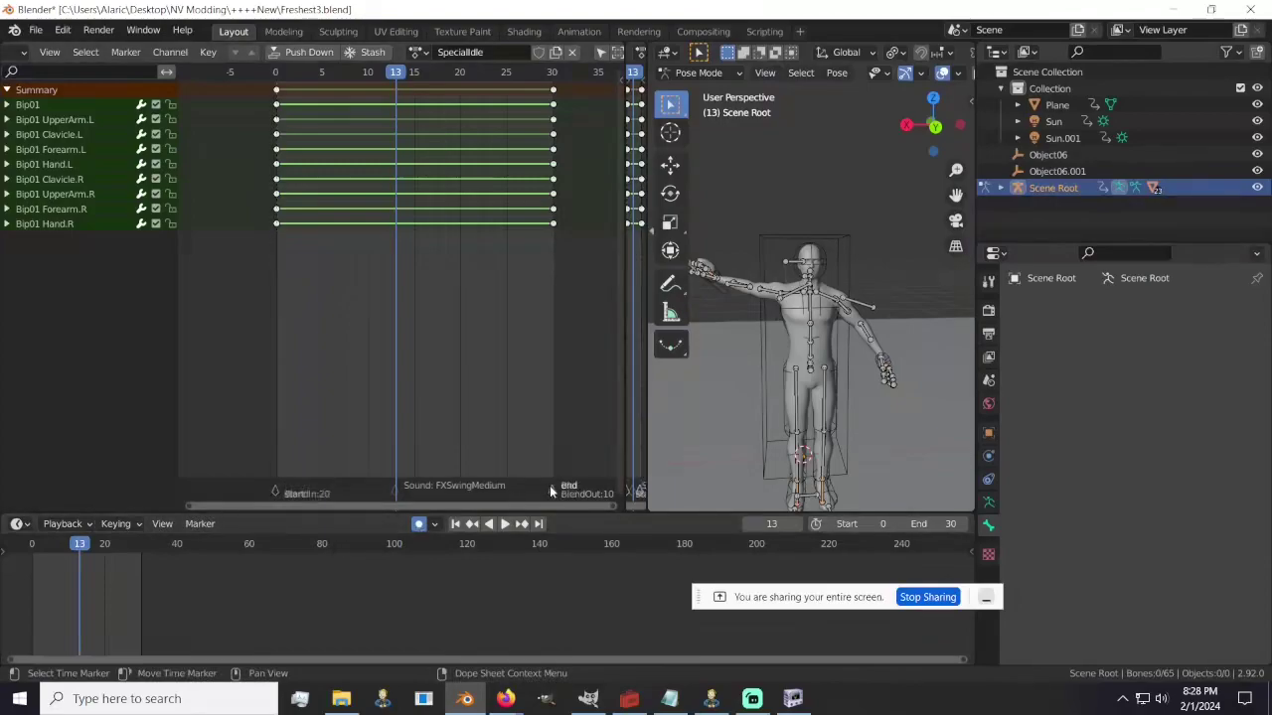
key(F2)
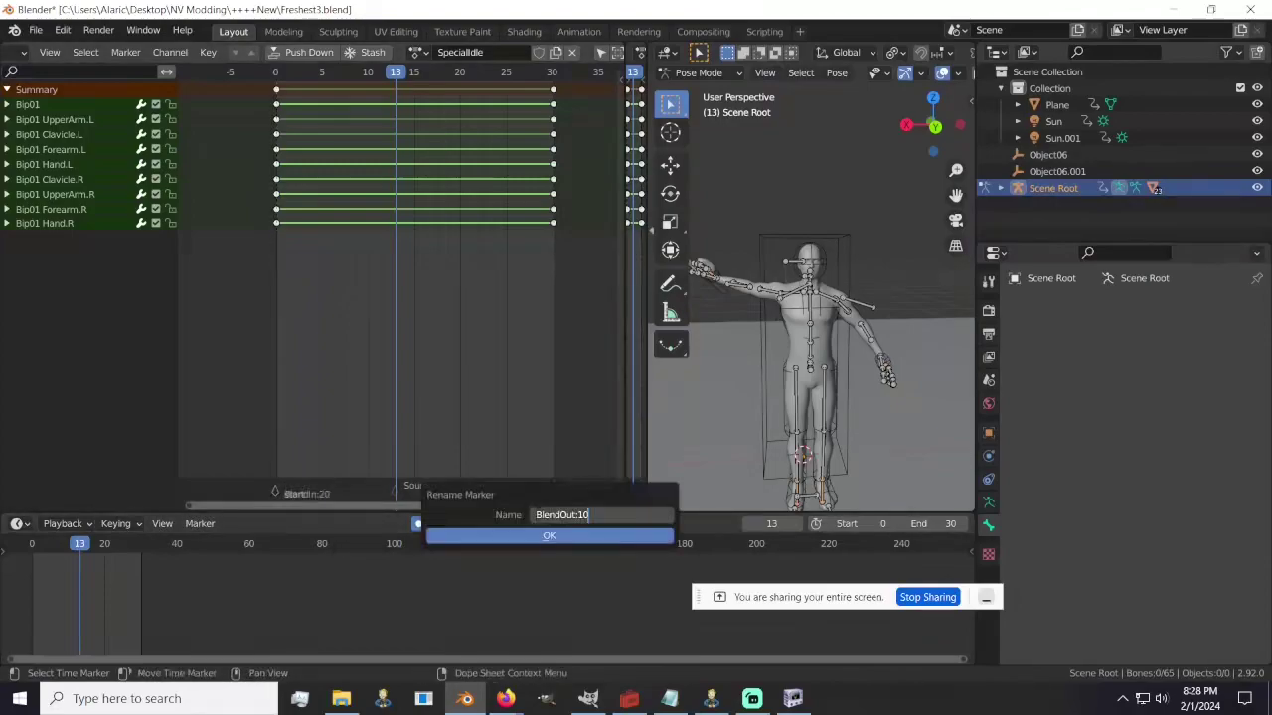
text(2)
key(Return)
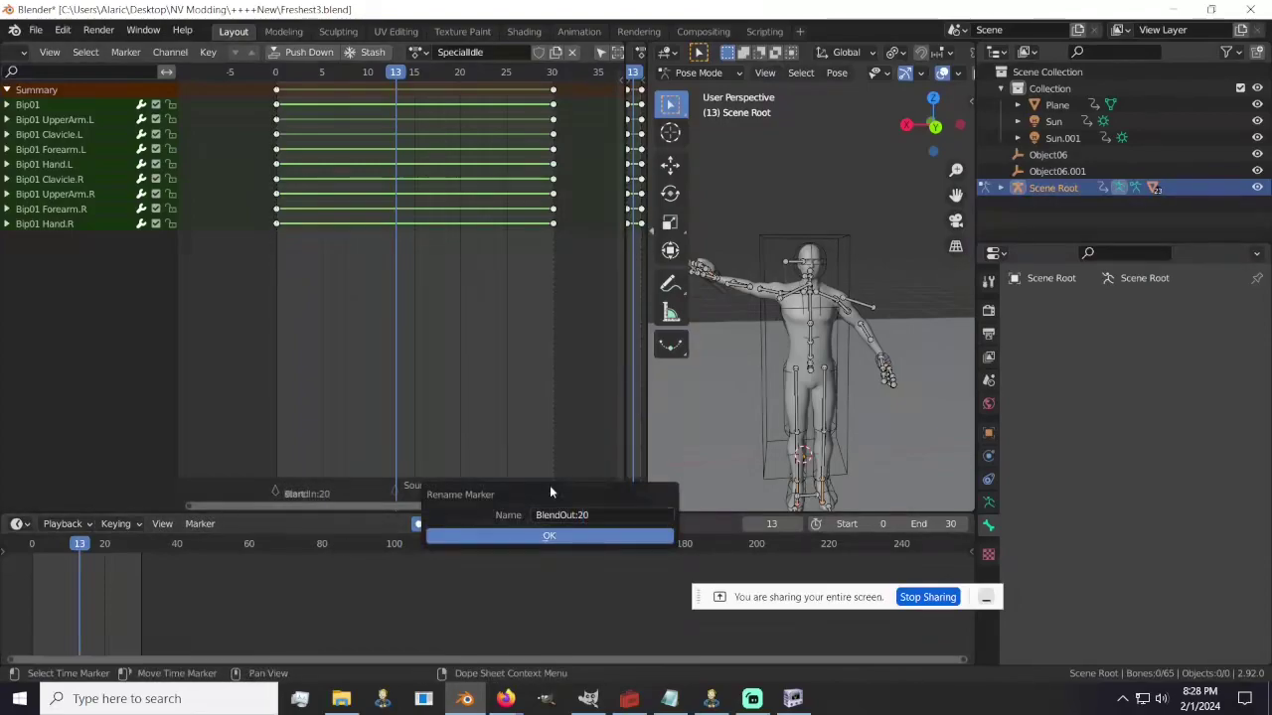
click(563, 535)
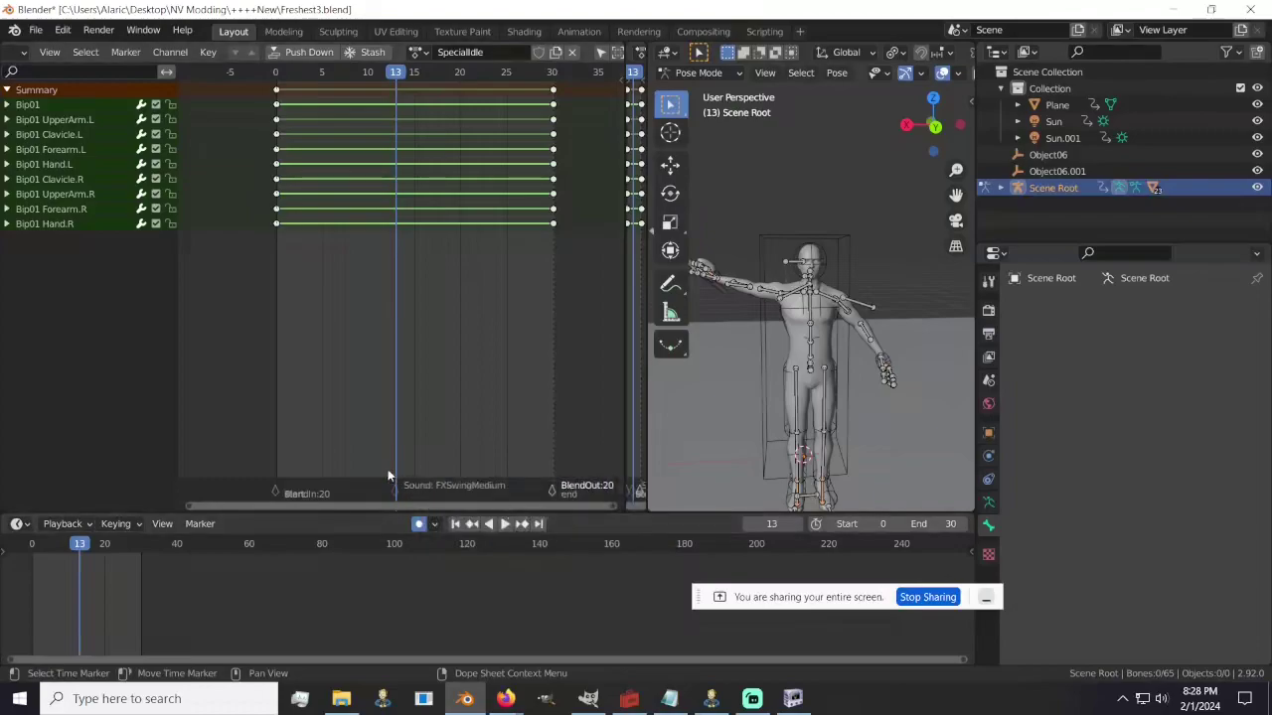
drag(402, 490, 459, 484)
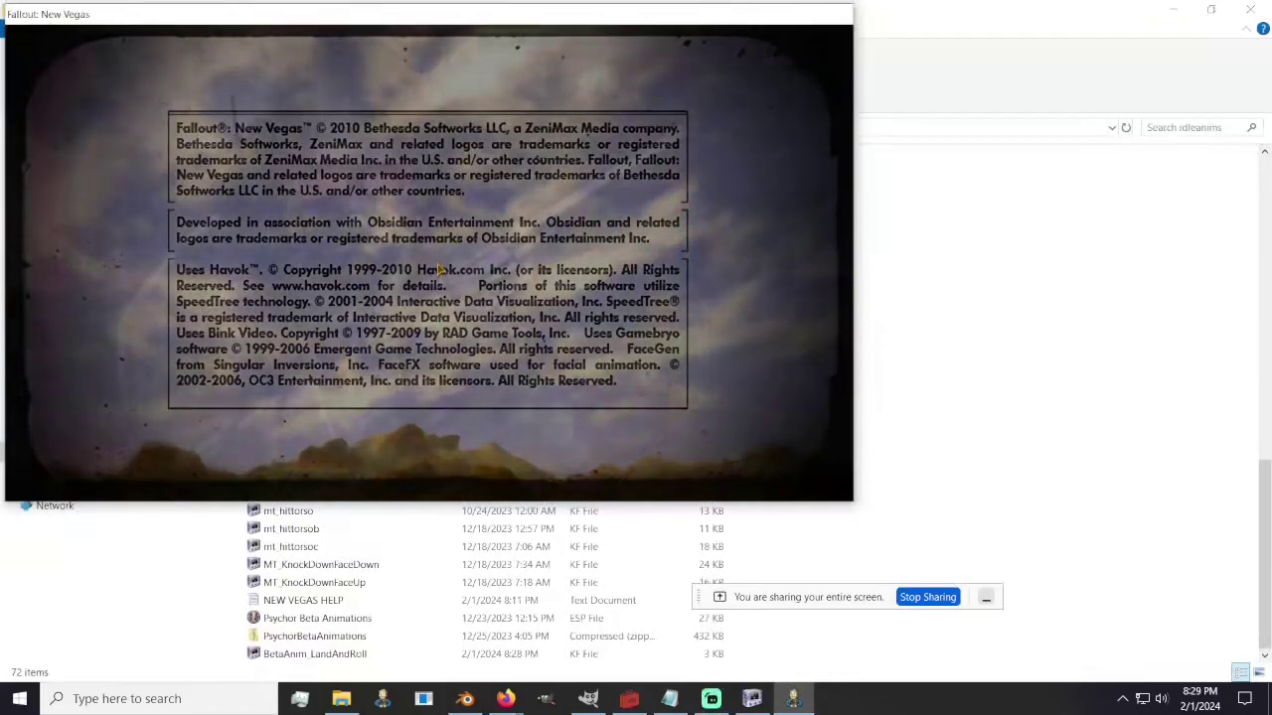
Step: In the Fallout: New Vegas console, enable god mode with tgm and load the save named dam
text(tgm)
key(Return)
text(load dam)
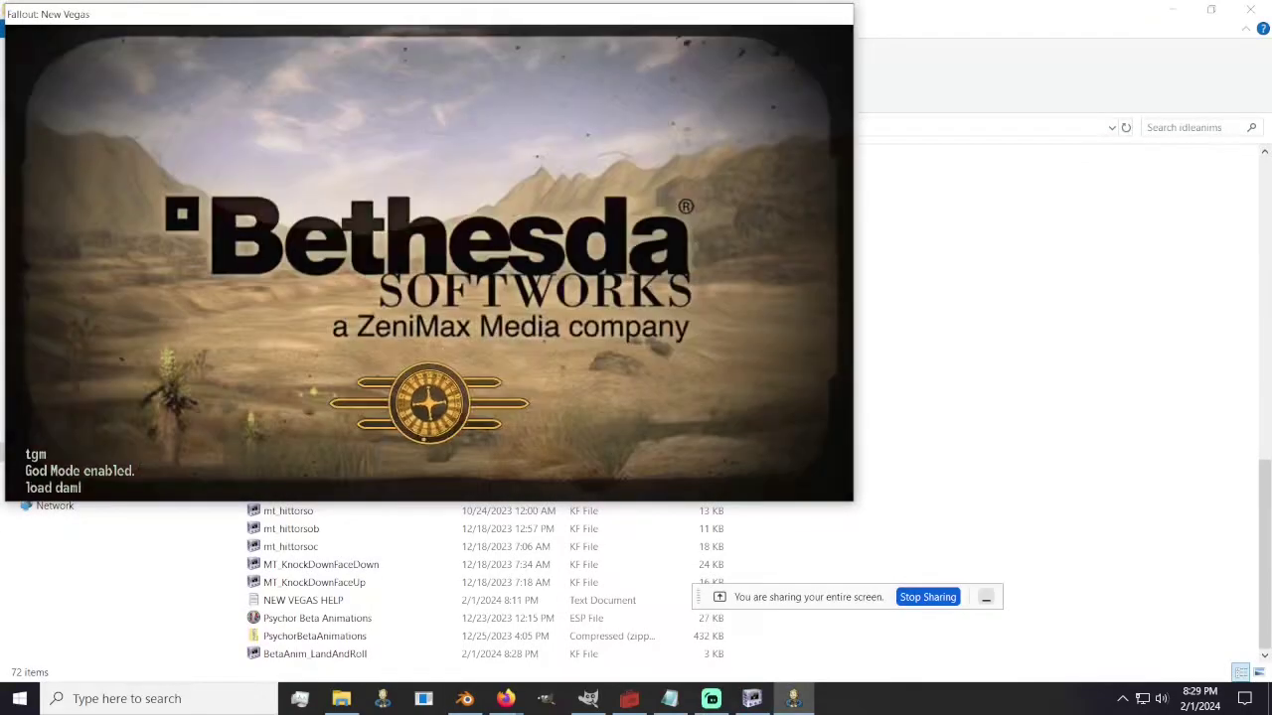
key(Return)
key(grave)
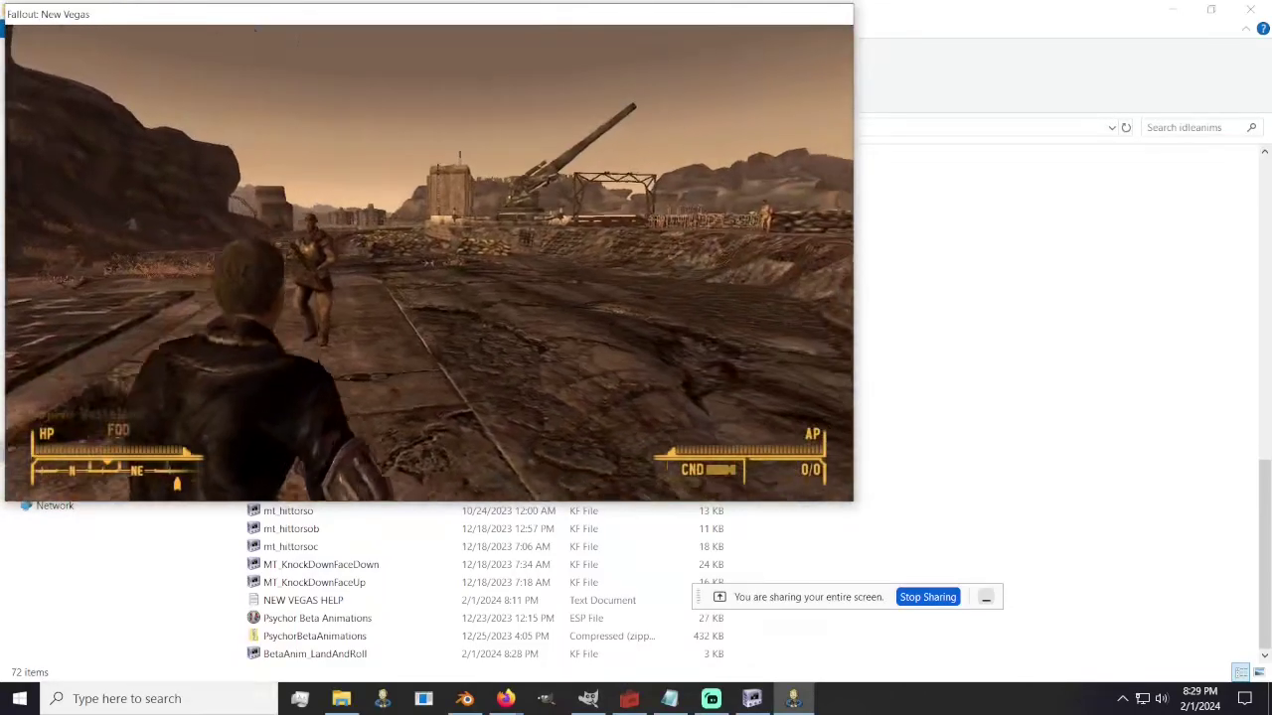
Step: Move the character around Hoover Dam to test the exported animation and its sound, raising the system volume to 80
key(w)
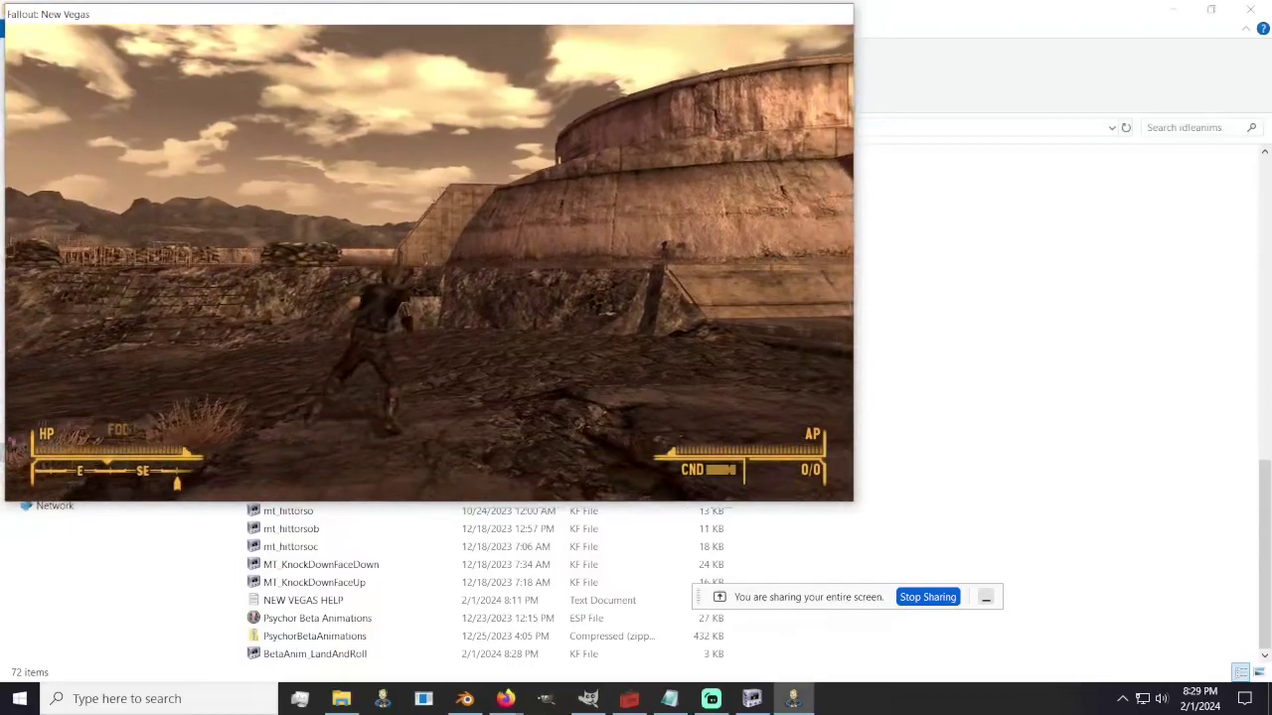
key(XF86AudioRaiseVolume)
key(XF86AudioRaiseVolume)
key(XF86AudioRaiseVolume)
key(XF86AudioRaiseVolume)
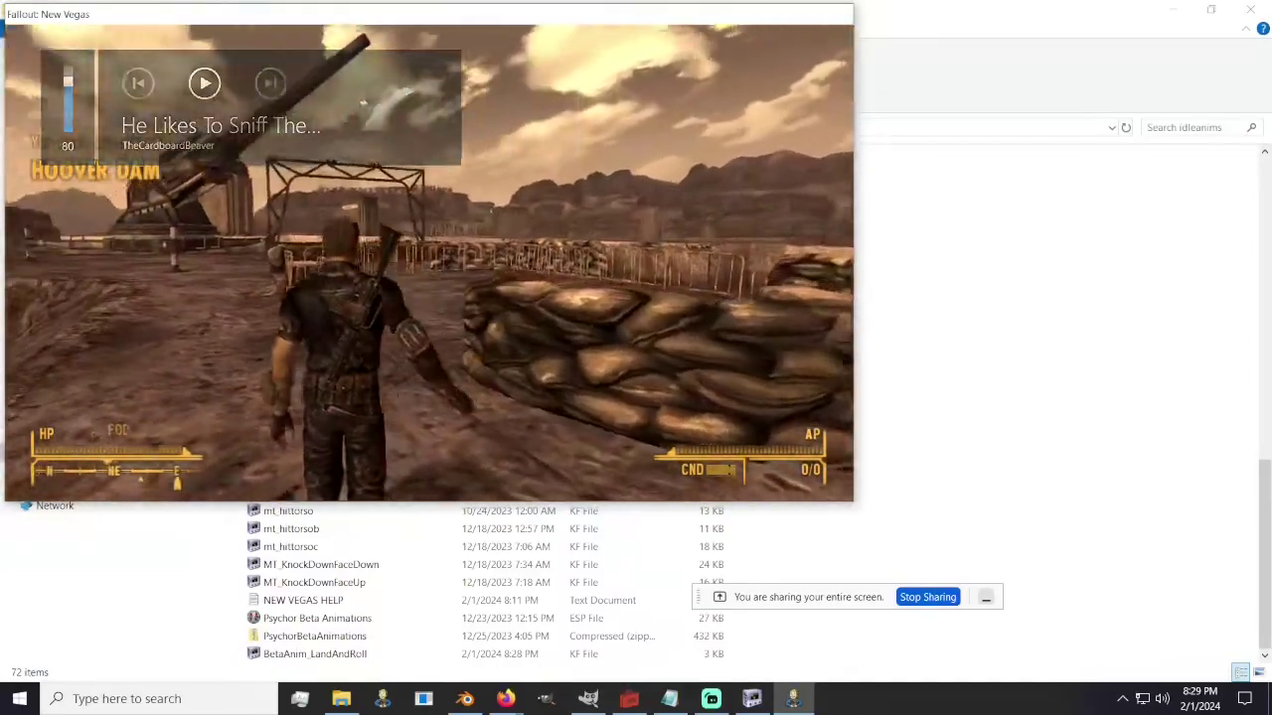
key(Escape)
key(Escape)
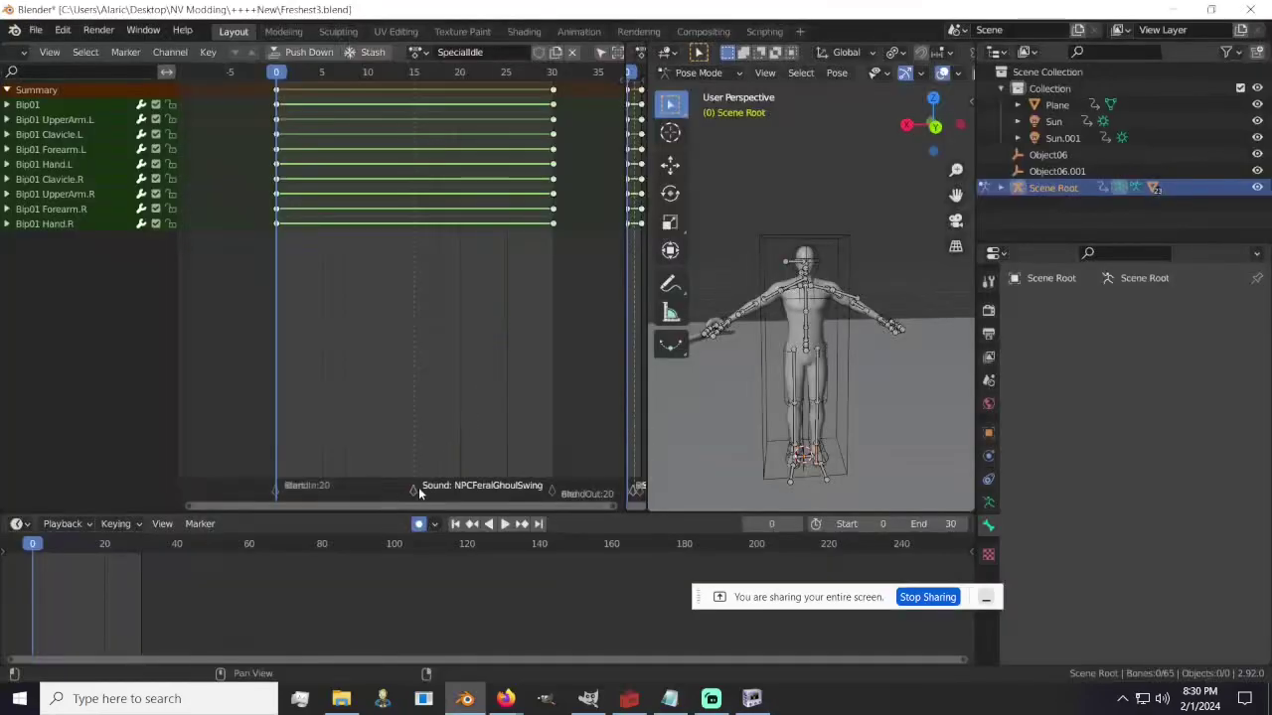
Step: Save the Blender project Freshest3.blend
click(35, 30)
click(60, 145)
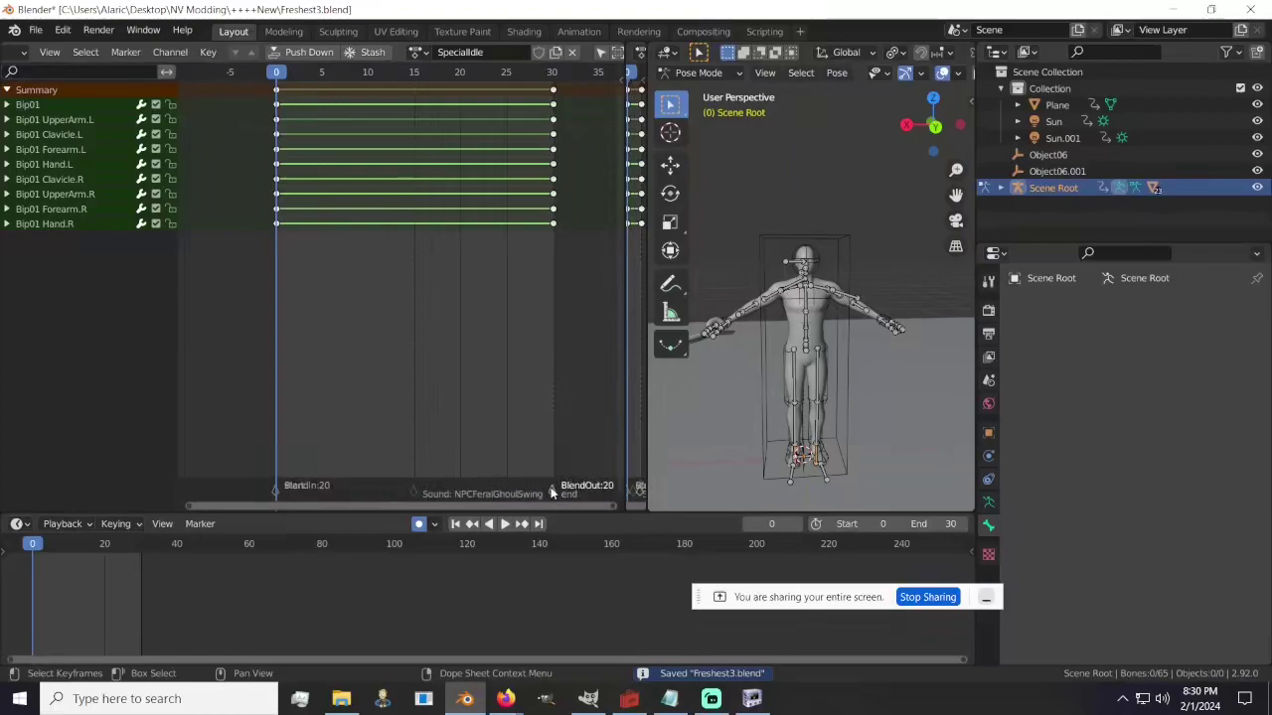
mouse_move(626, 451)
mouse_down()
mouse_move(536, 451)
mouse_move(646, 449)
mouse_up()
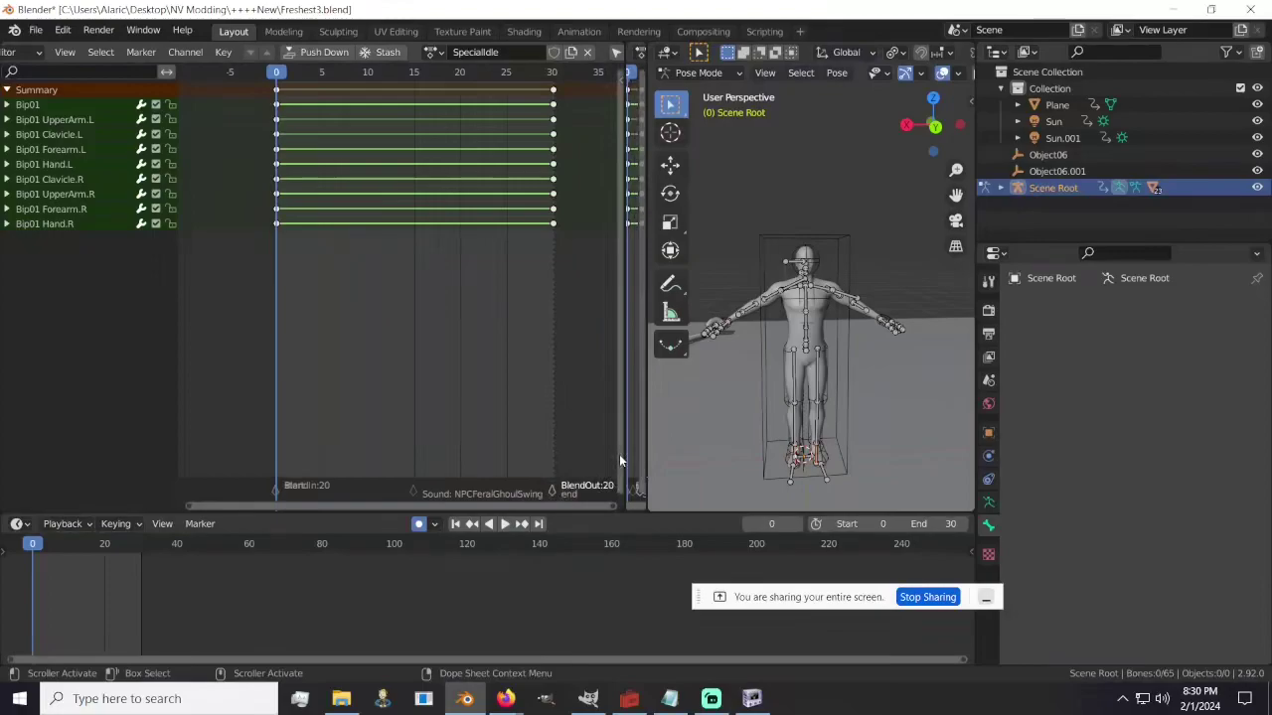
Step: Open the NiControllerSequence block's details in NifSkope and select the Bip01 ForeTwist.L bone in Blender to inspect its bone priority
key(alt+Tab)
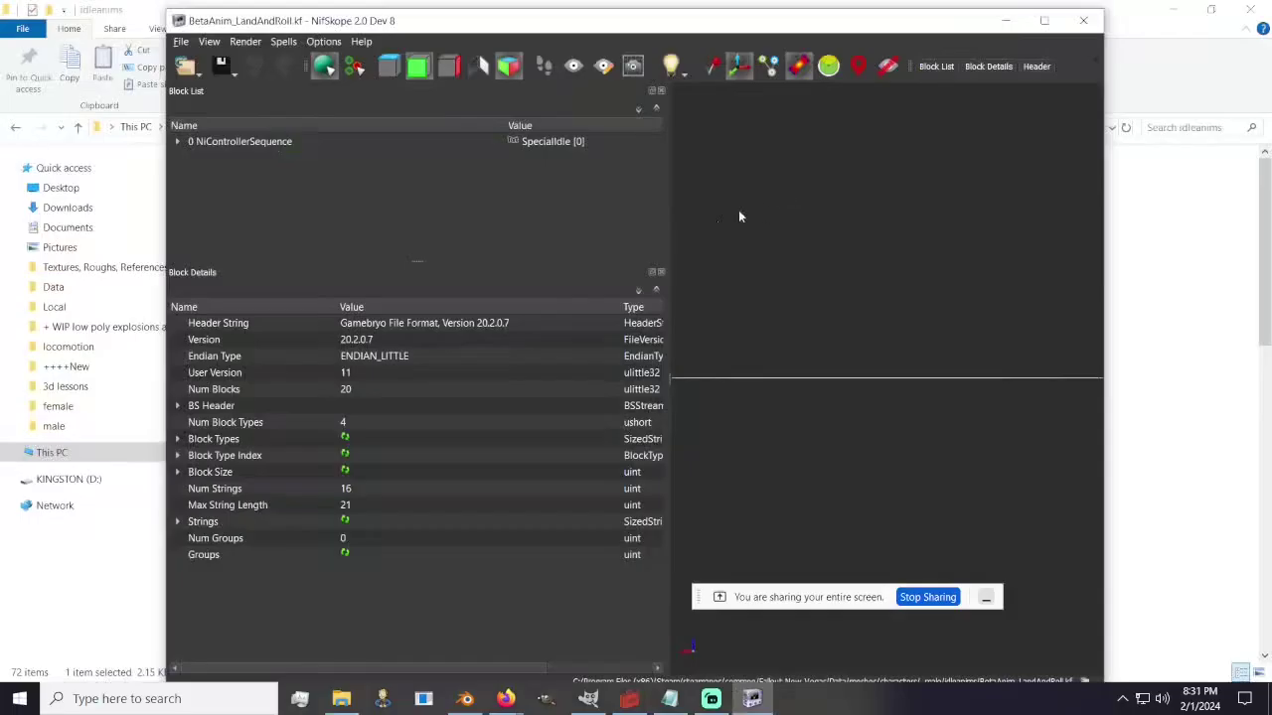
click(261, 145)
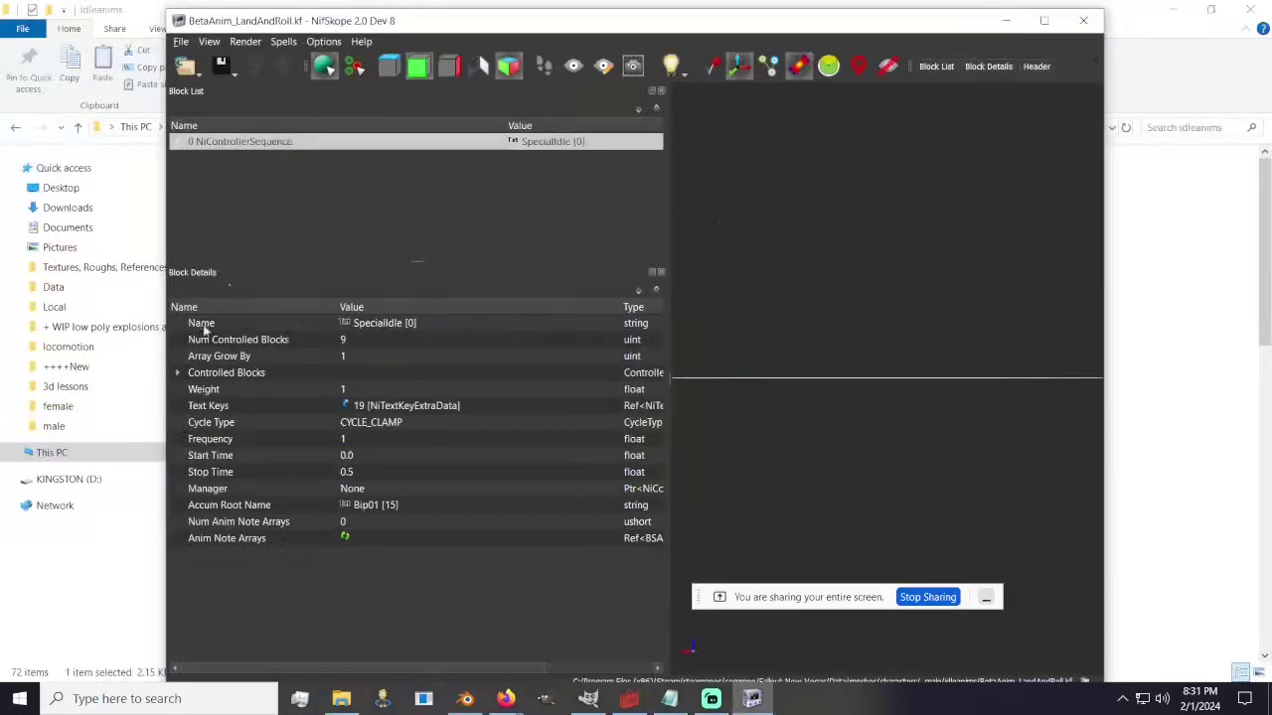
click(464, 699)
click(864, 317)
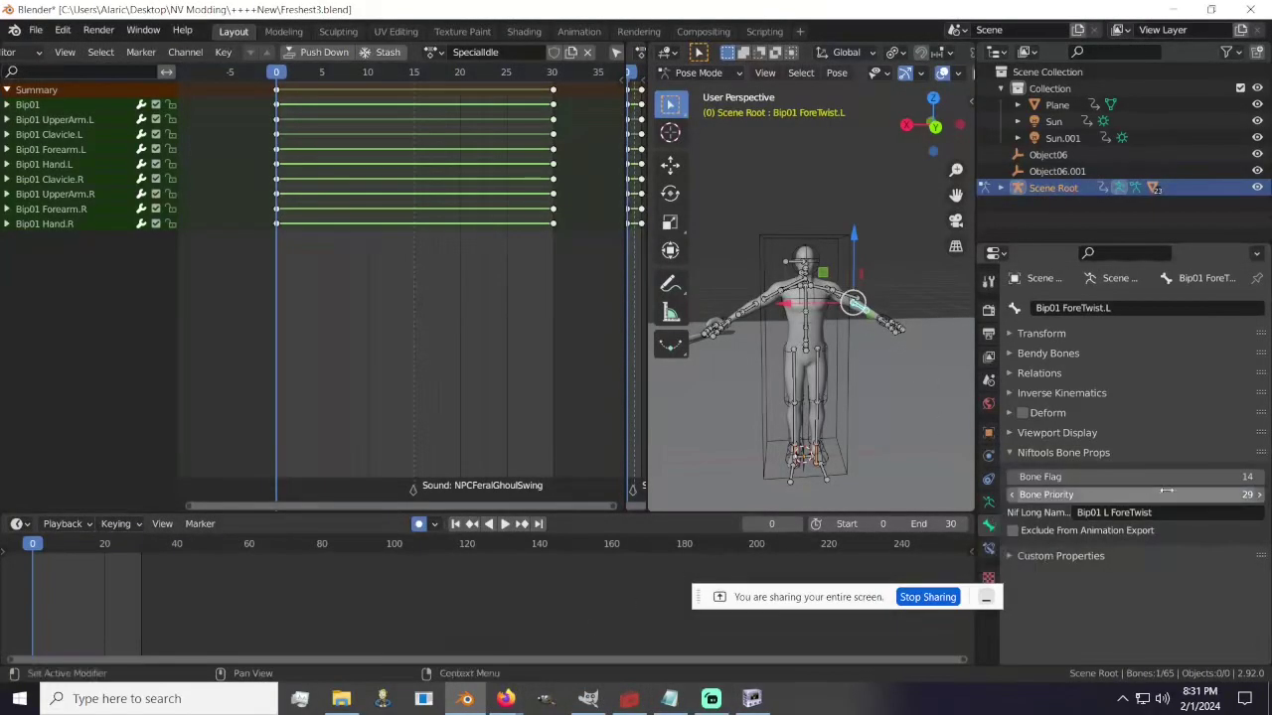
Step: Switch to NifSkope and examine the priorities of the arm bones in the controlled blocks, including L Forearm, L Hand and R UpperArm
click(752, 700)
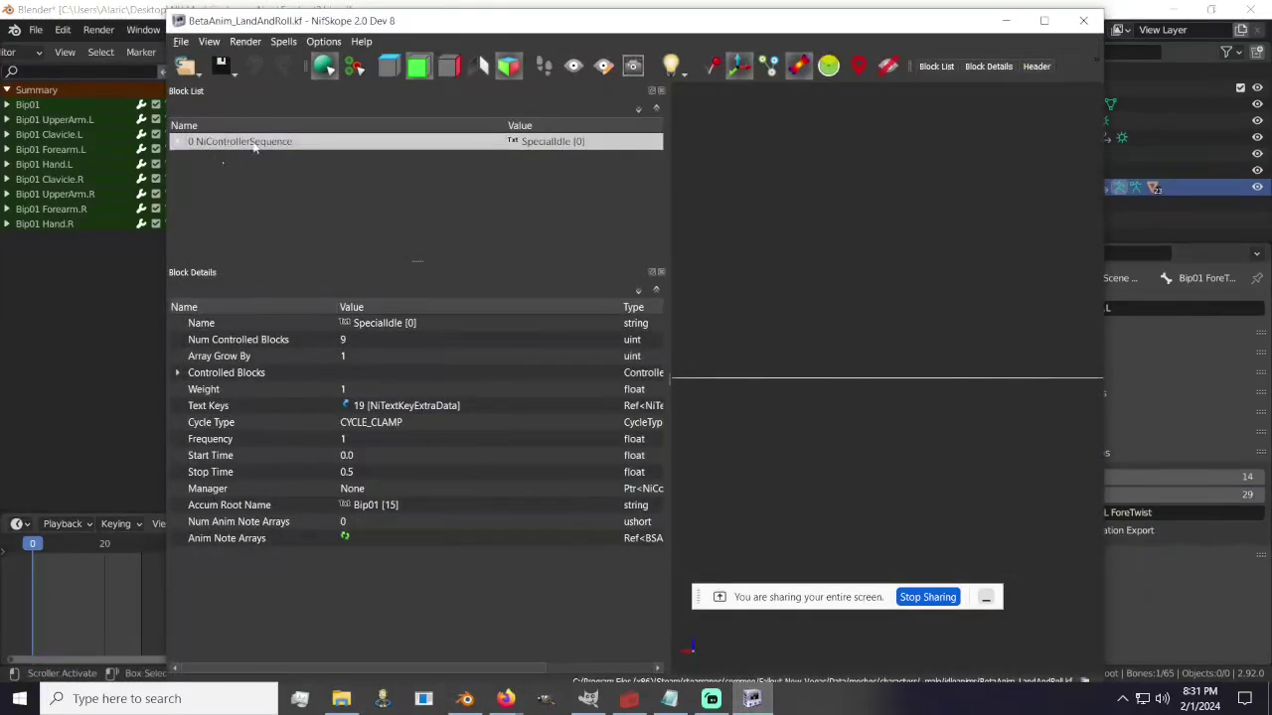
click(196, 375)
click(180, 374)
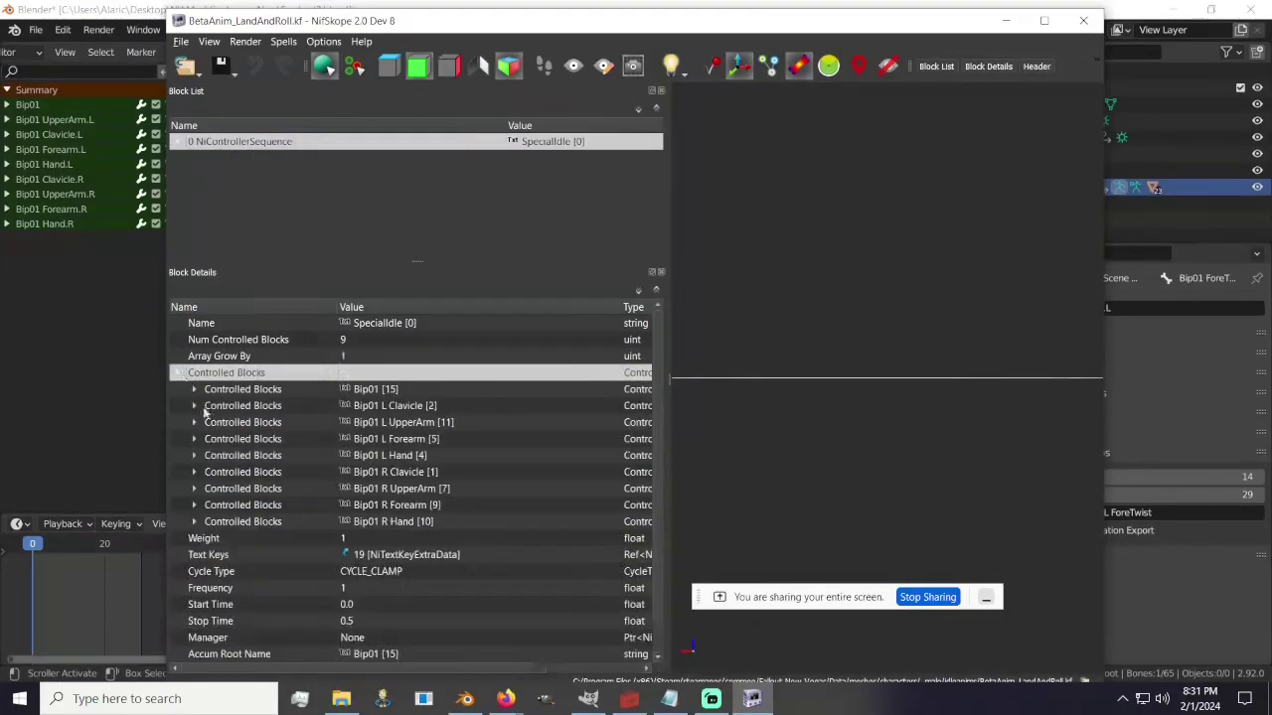
click(195, 439)
scroll(196, 447, down, 3)
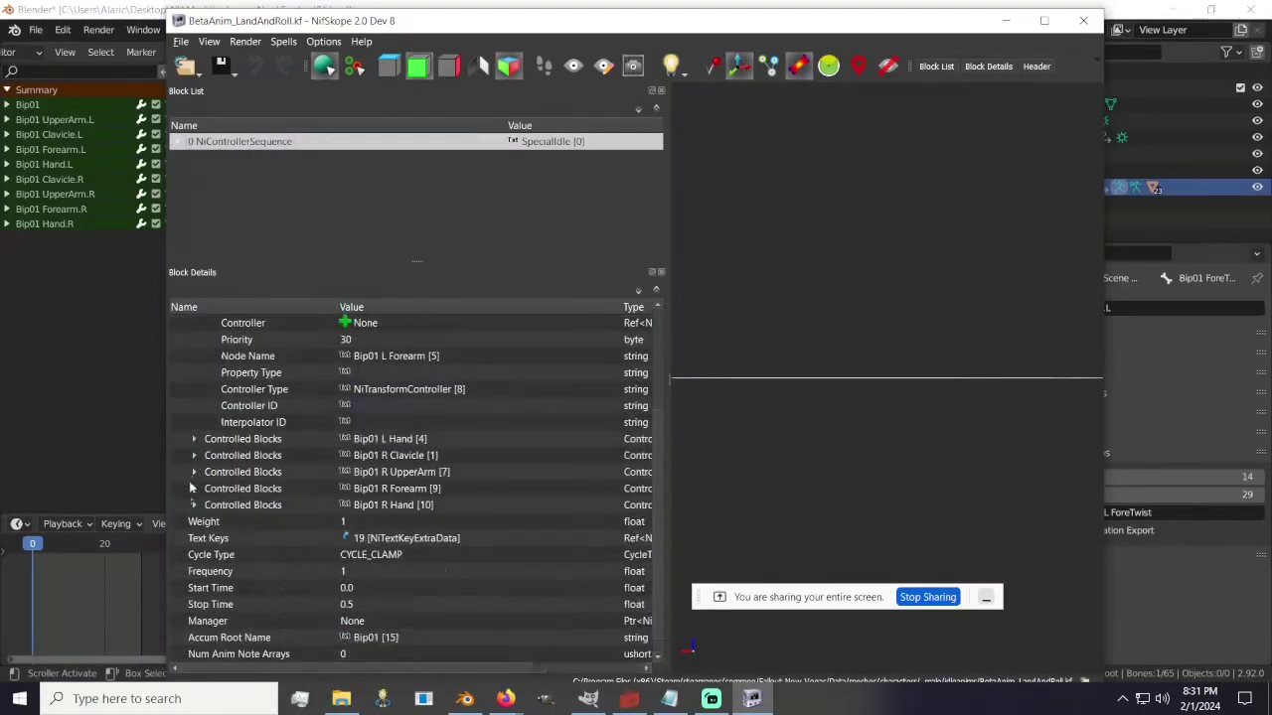
click(194, 488)
click(195, 456)
scroll(198, 471, up, 2)
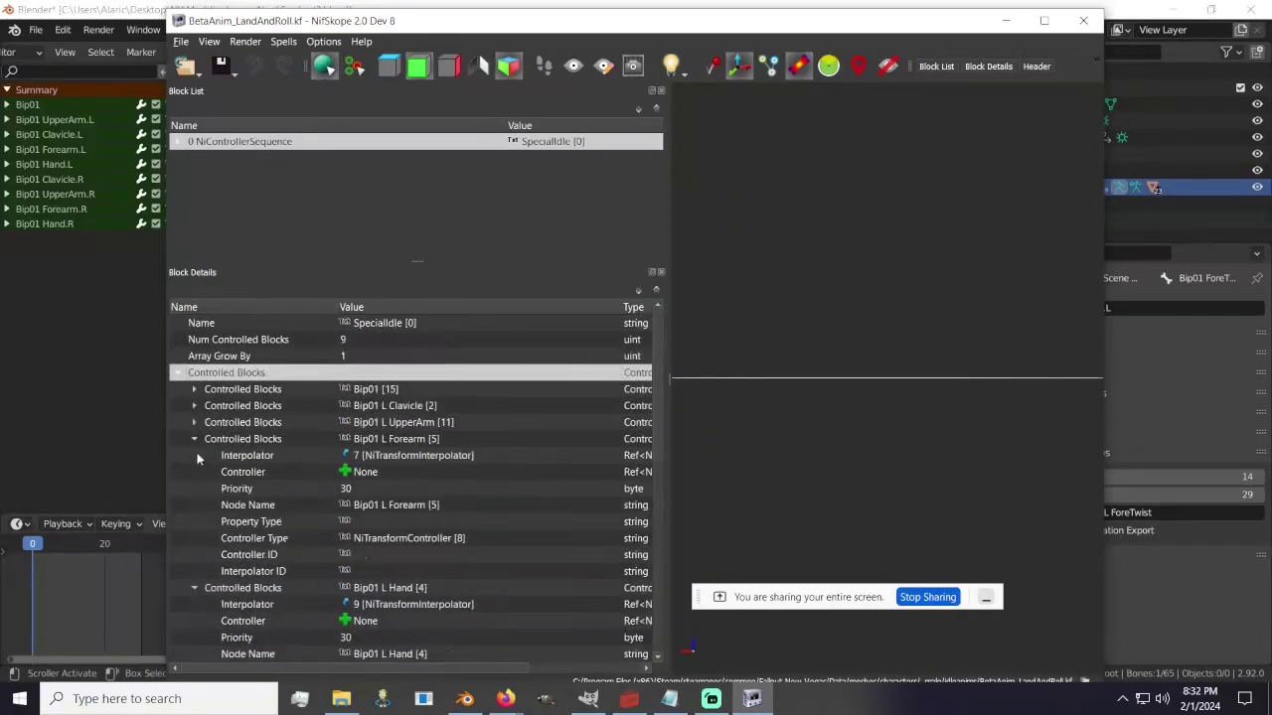
click(195, 439)
click(195, 455)
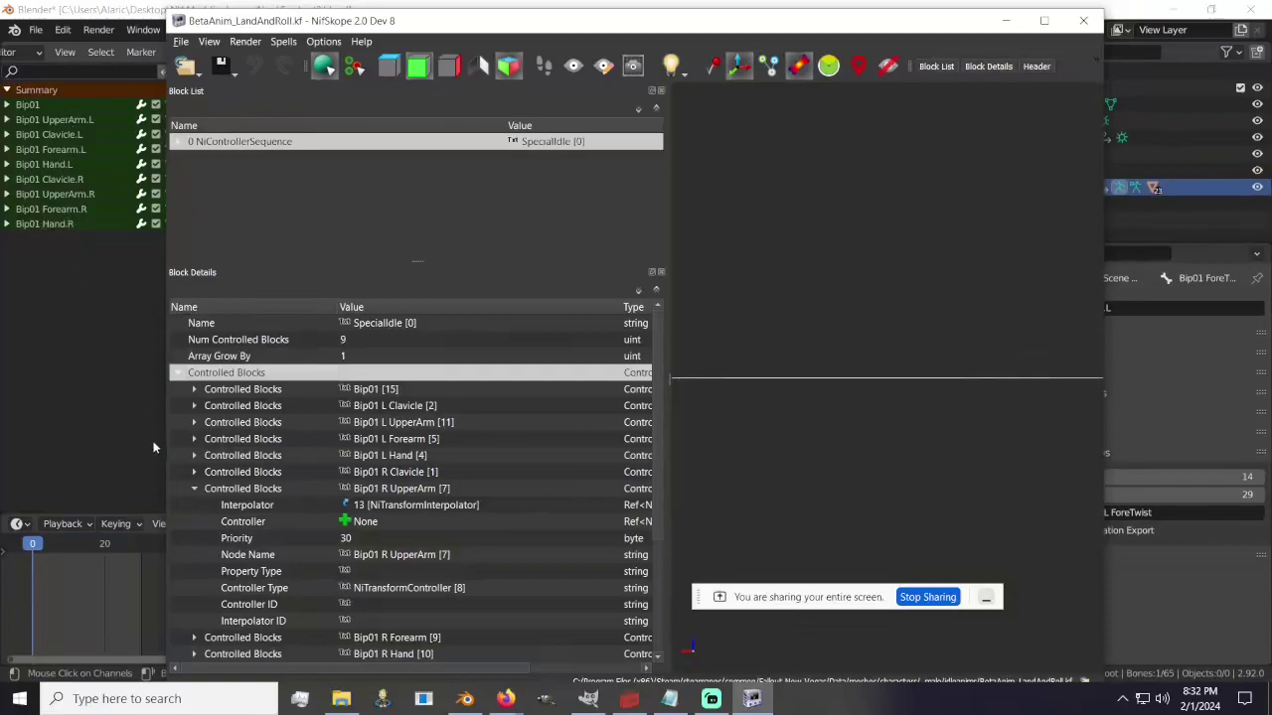
click(195, 487)
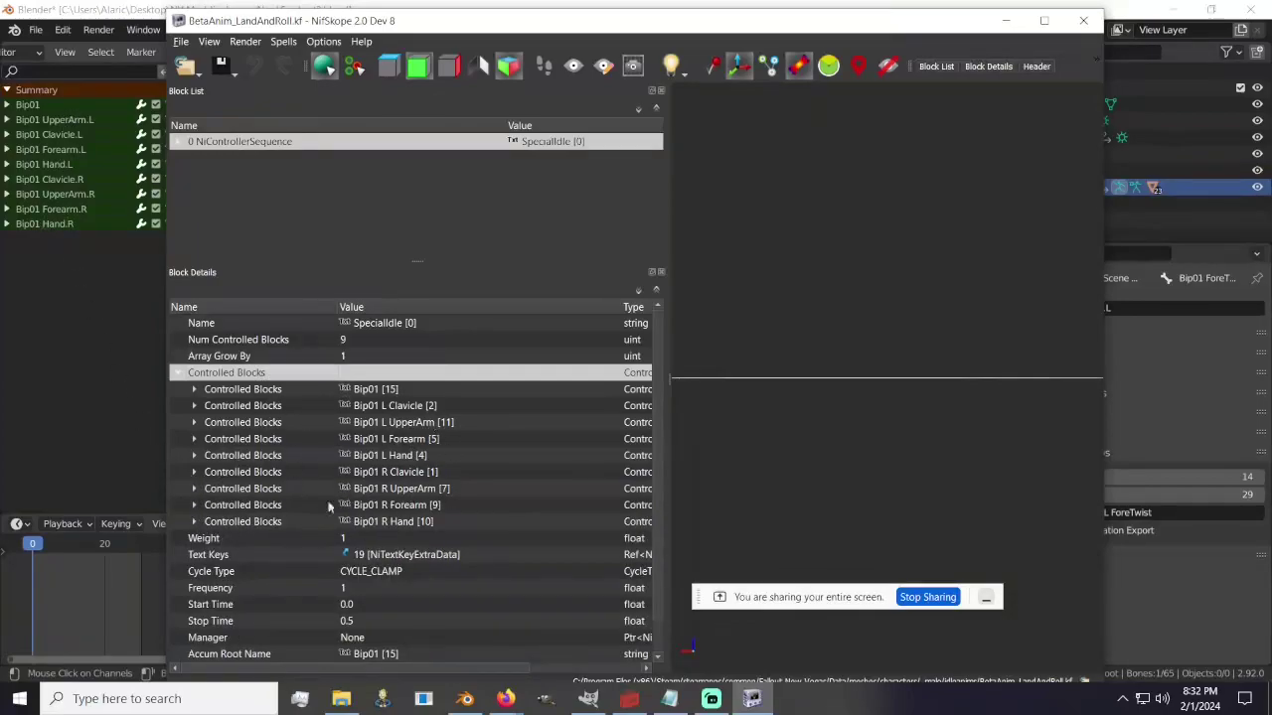
Step: Set the priority of the Bip01 controlled block to 99 and save BetaAnim_LandAndRoll.kf
drag(285, 405, 290, 522)
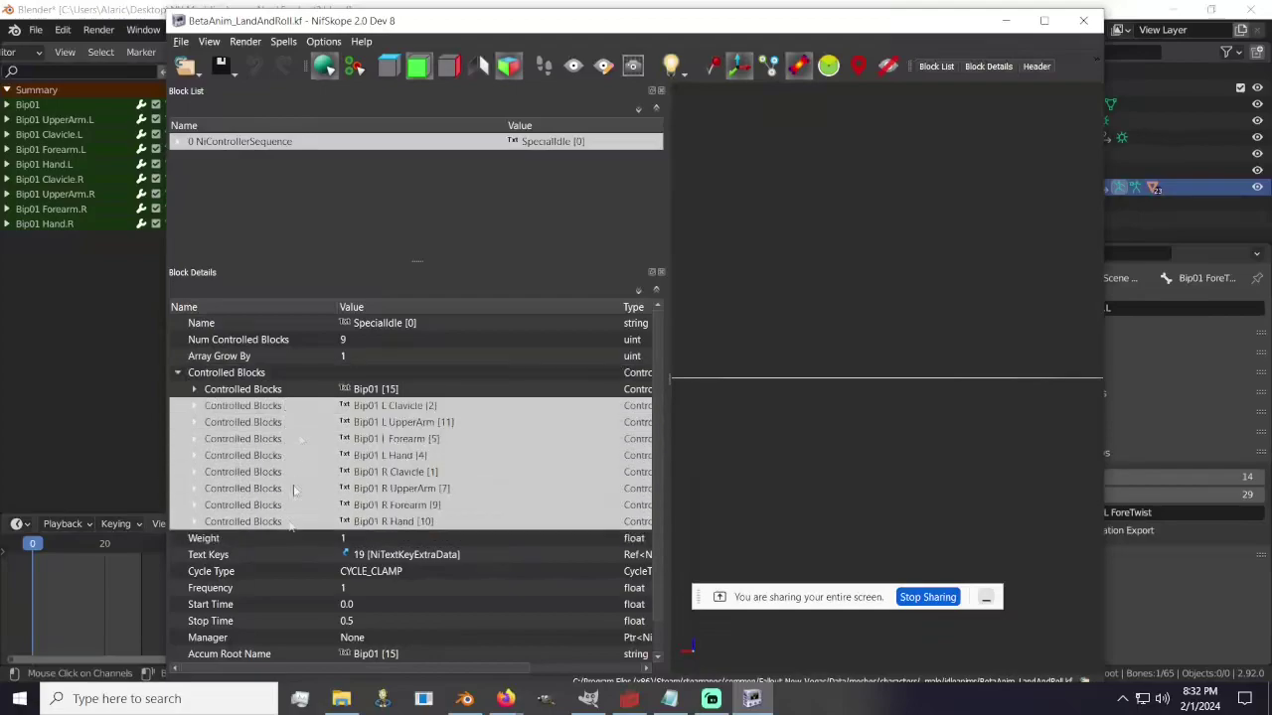
click(299, 394)
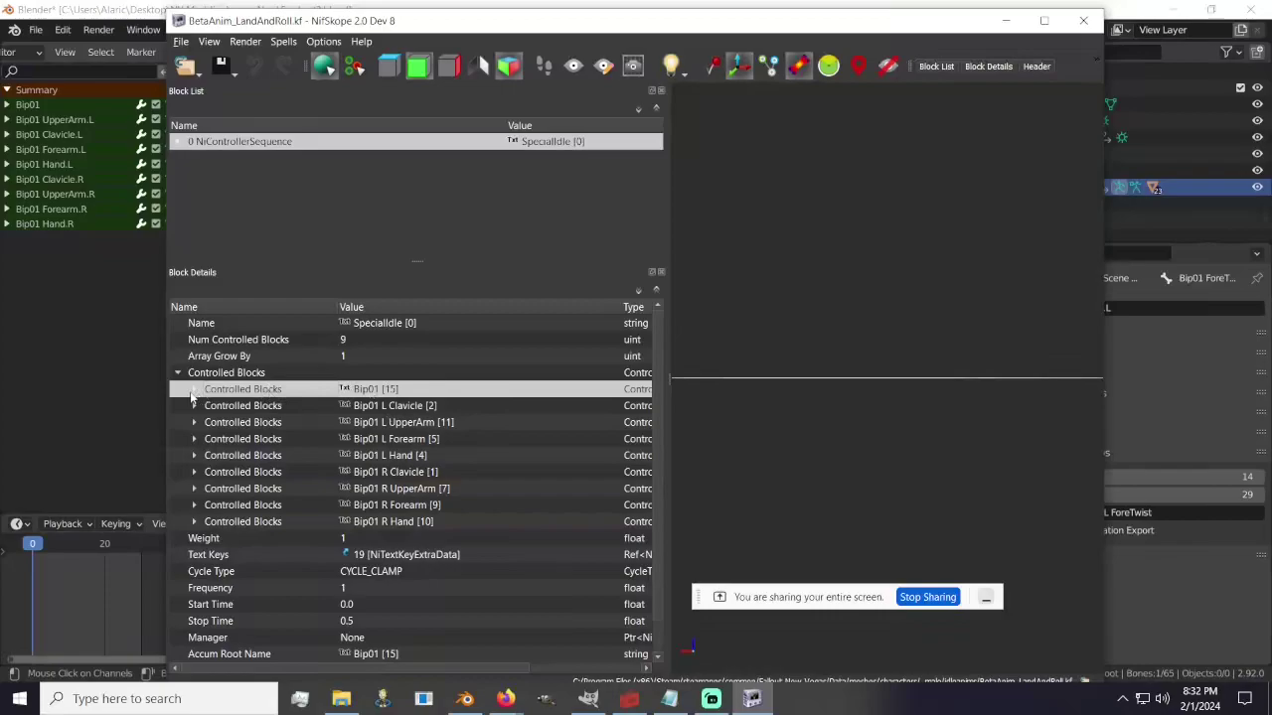
click(193, 390)
double_click(364, 440)
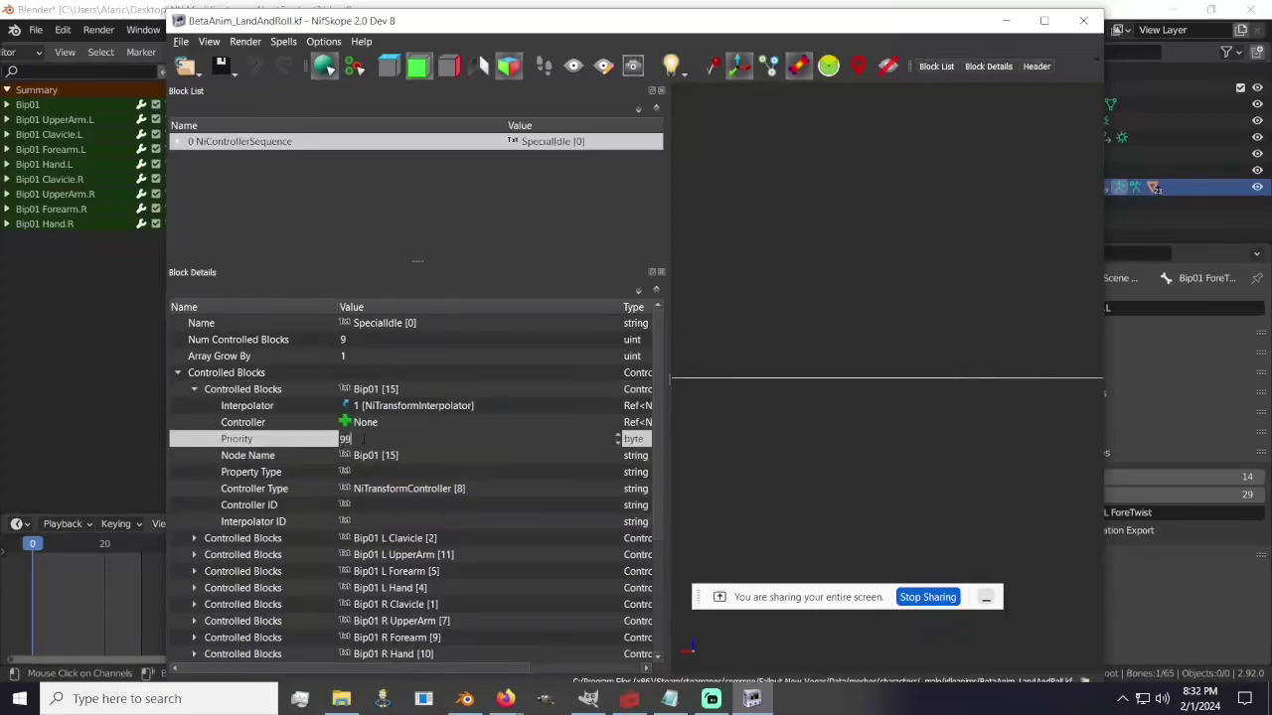
text(99)
key(Return)
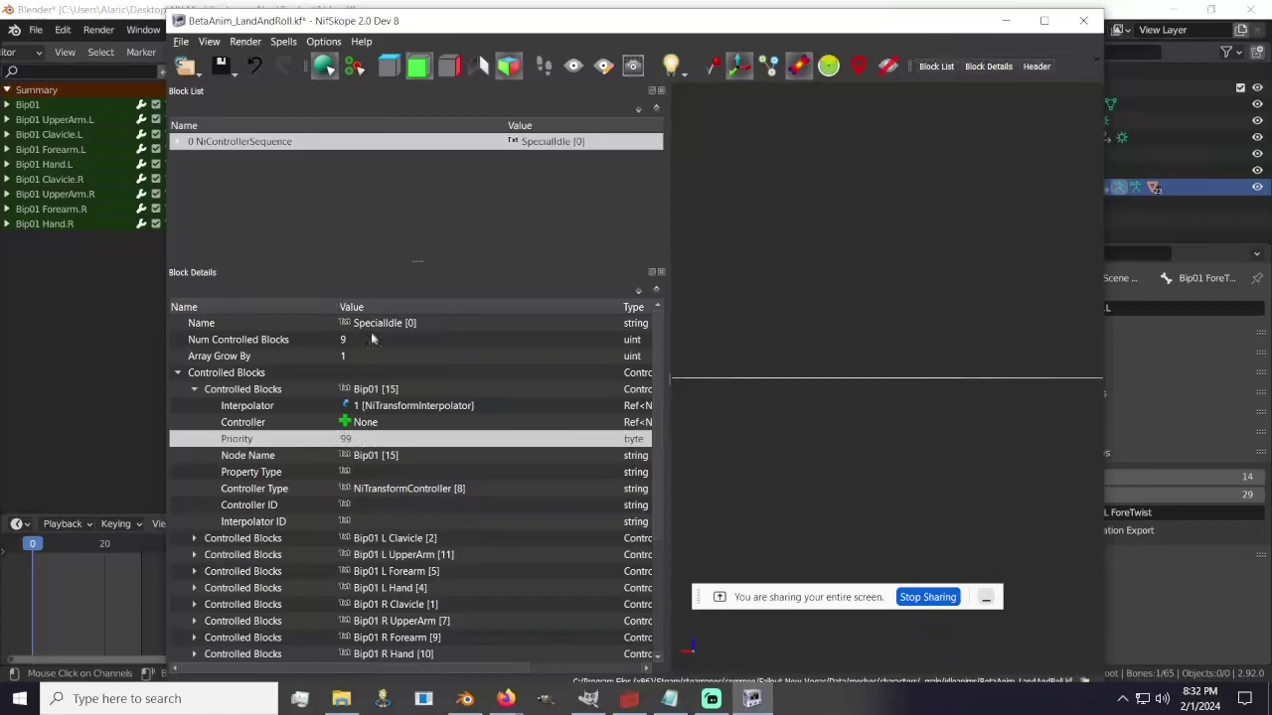
click(232, 76)
click(235, 89)
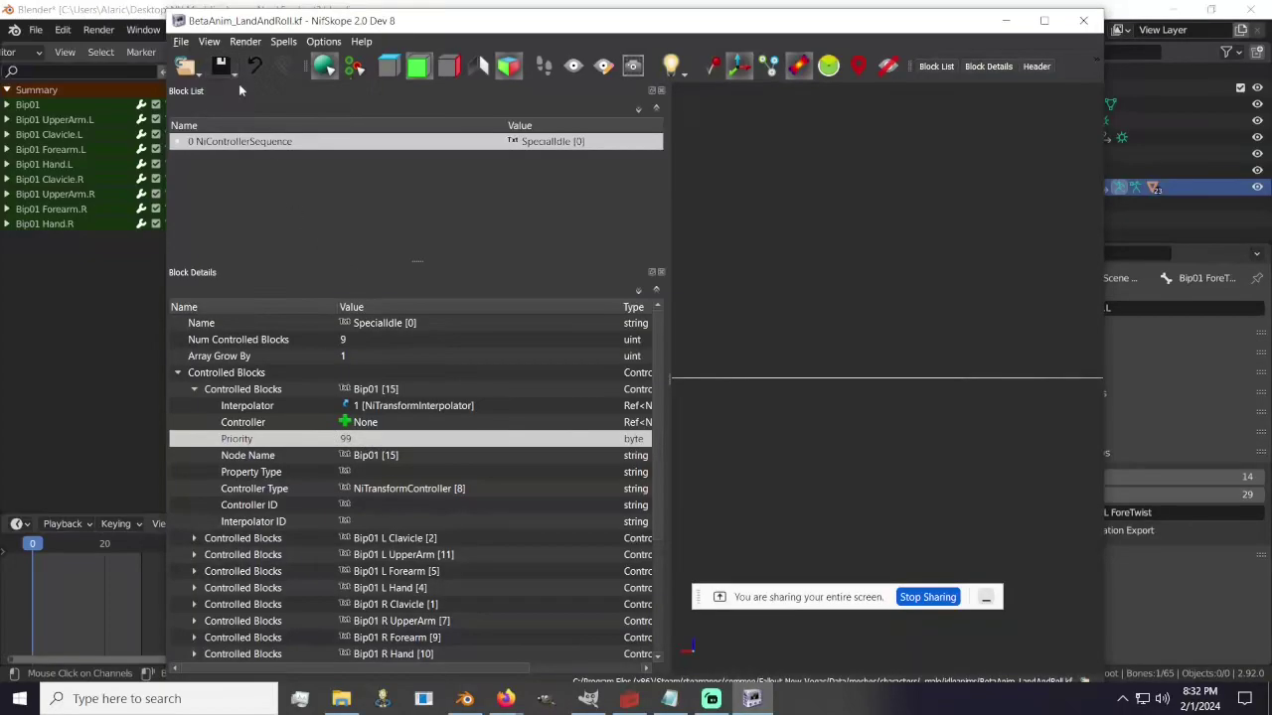
Step: Collapse the controlled blocks list and open the details of the NiTextKeyExtraData block under NiControllerSequence
click(195, 390)
click(178, 373)
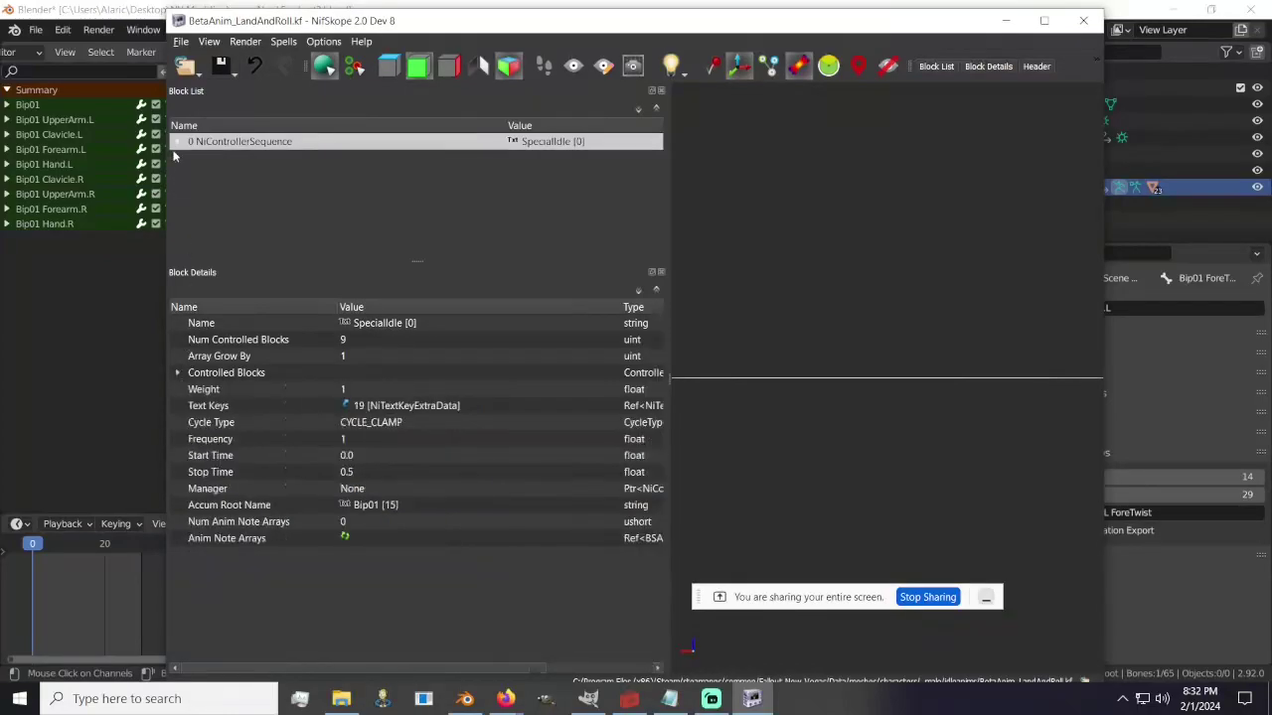
click(177, 142)
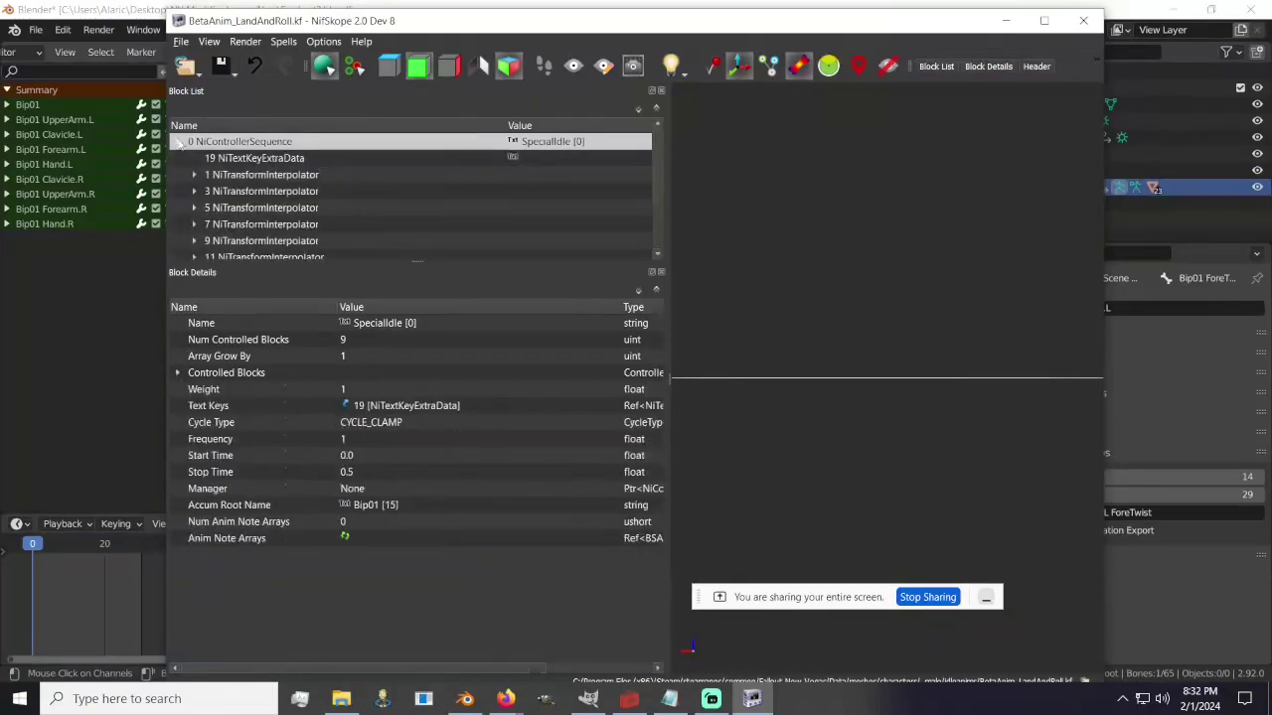
click(283, 160)
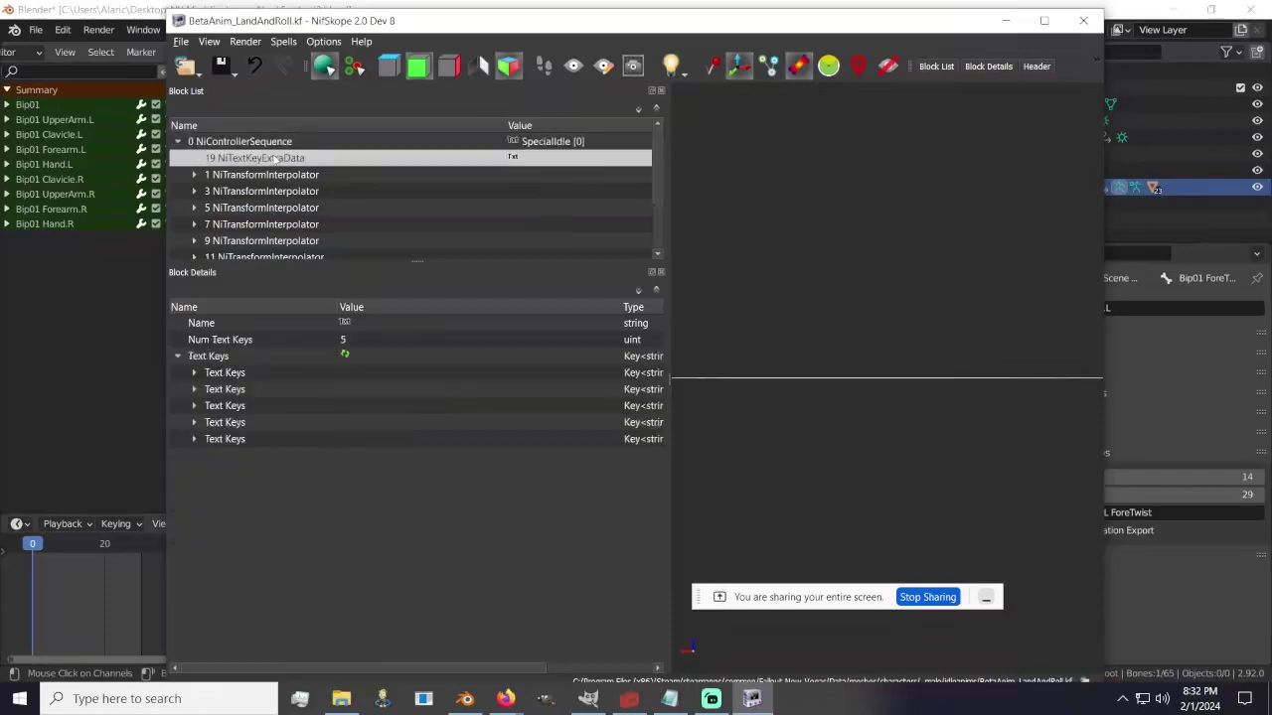
Step: Expand all the text key entries of the NiTextKeyExtraData block to show their times and values
click(193, 439)
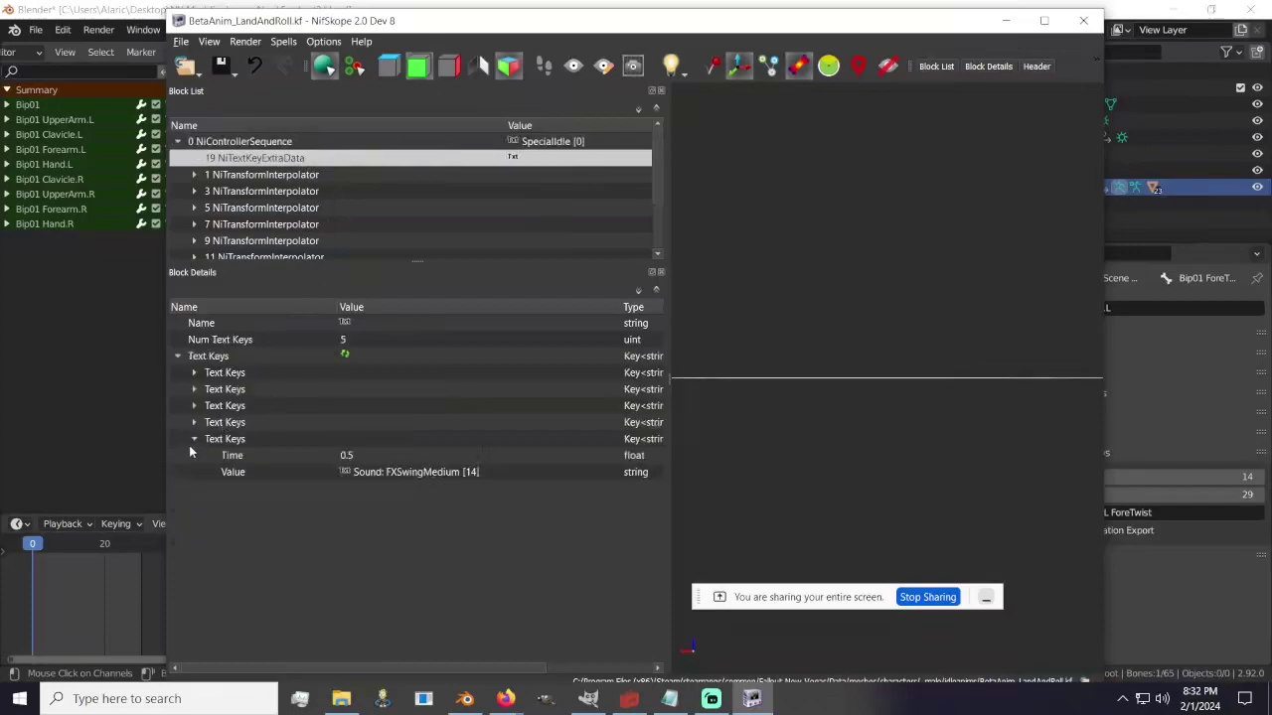
click(193, 439)
click(194, 440)
click(193, 422)
click(194, 405)
click(194, 390)
click(194, 372)
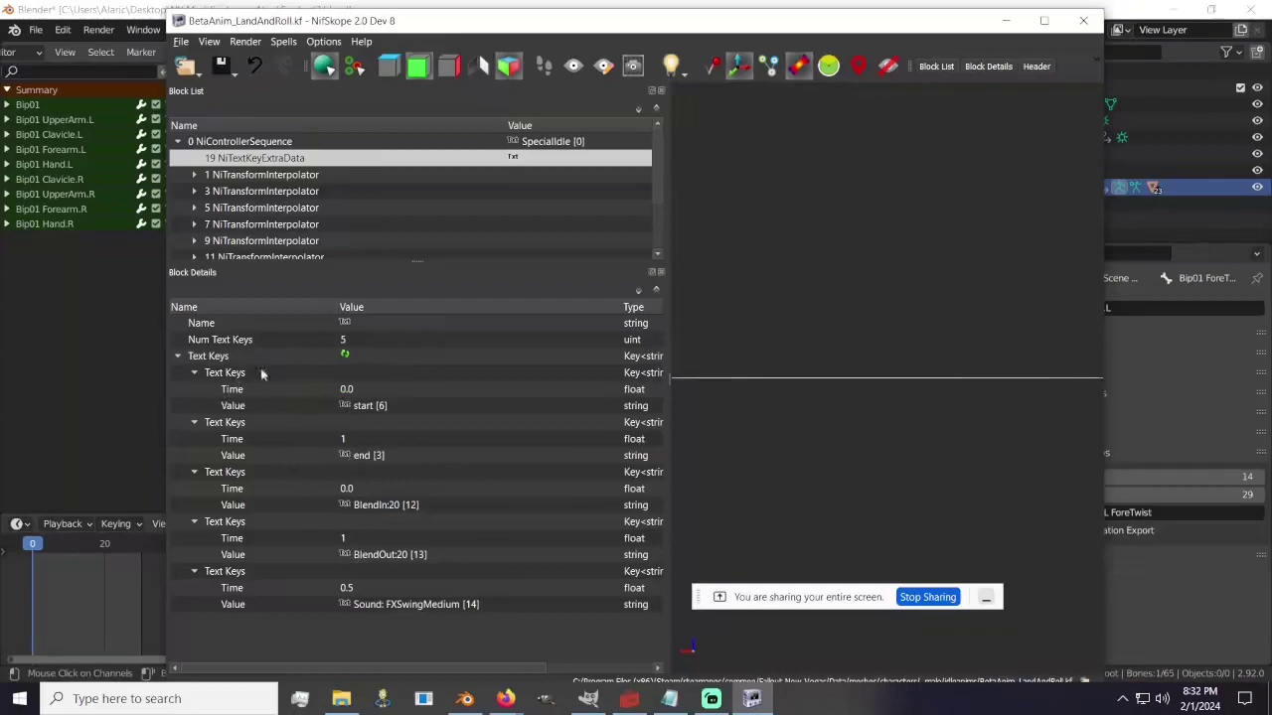
Step: Examine the start text key's time and the strings available for its value, leaving the string selection without a change
click(224, 375)
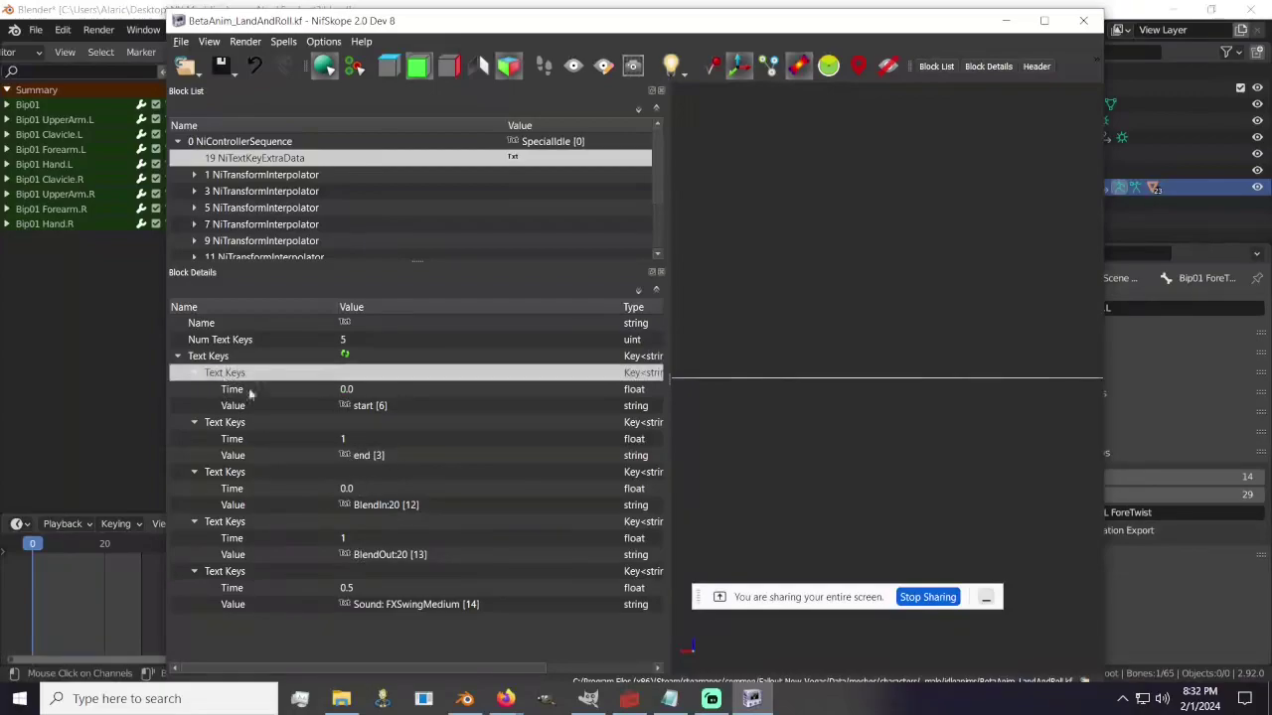
click(350, 393)
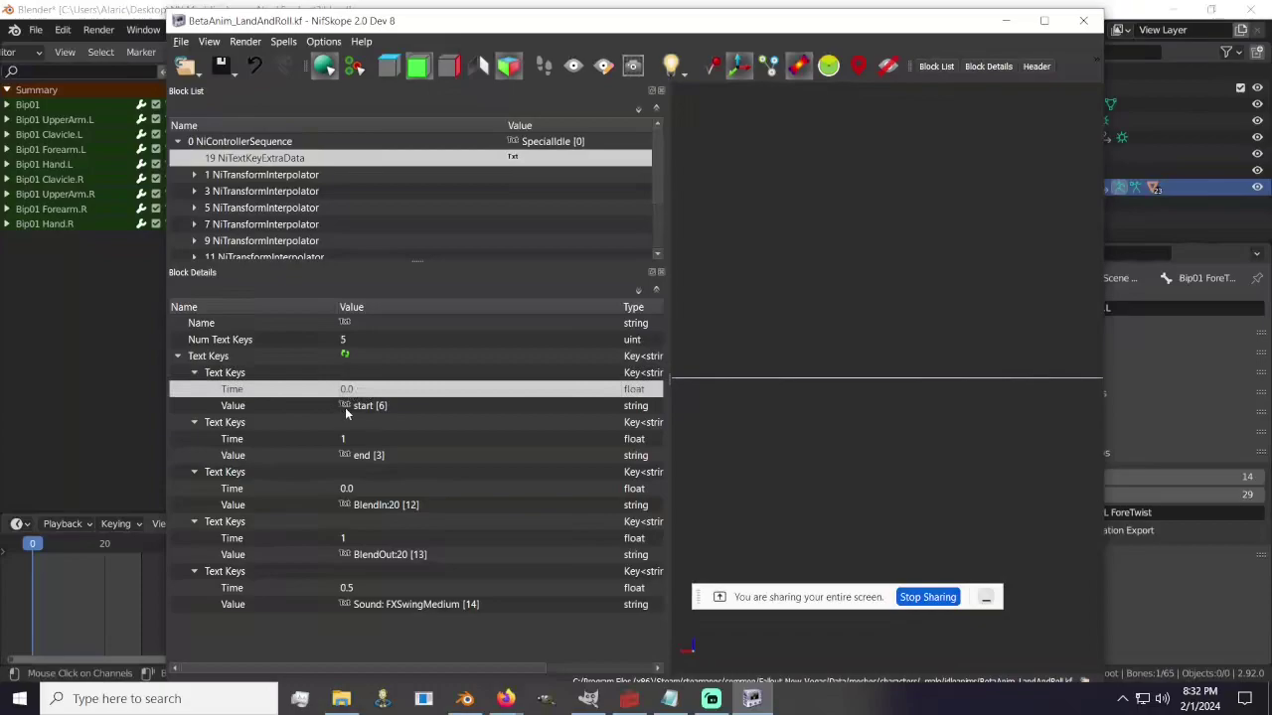
double_click(345, 407)
click(663, 424)
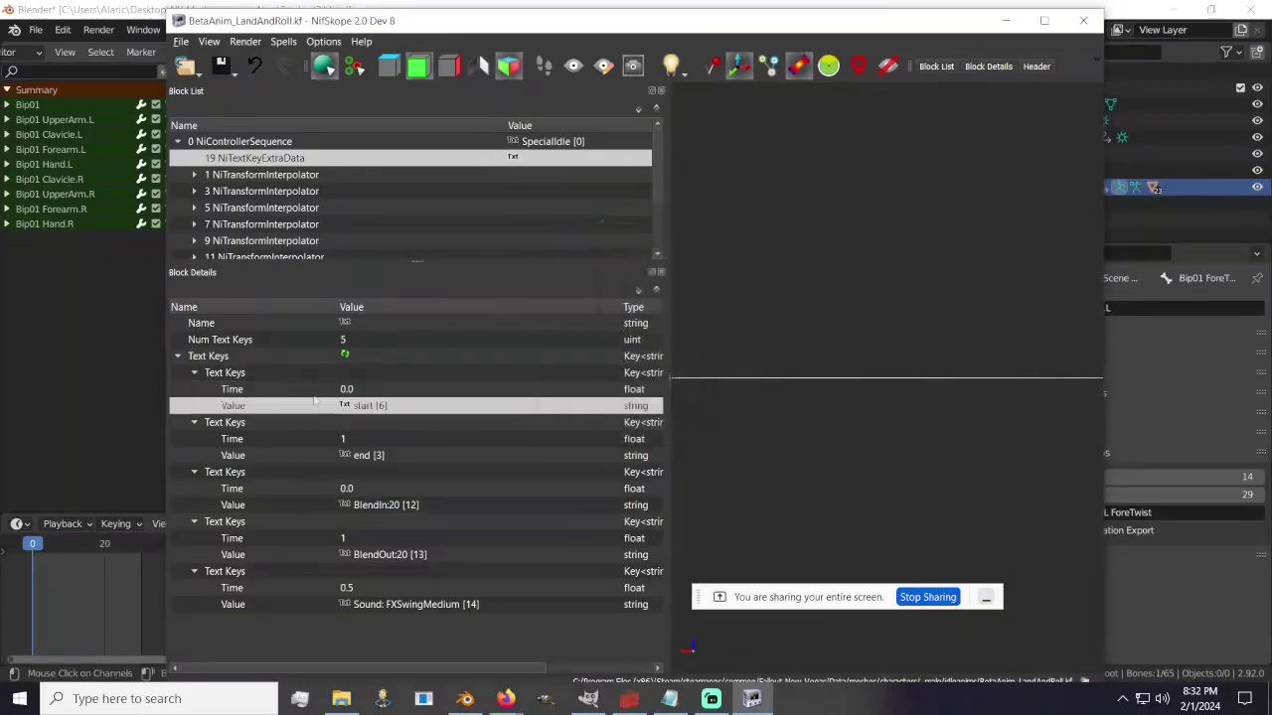
click(278, 392)
Step: Move the NifSkope window aside, switch to Blender and play the SpecialIdle animation
drag(400, 22, 688, 51)
click(284, 74)
key(space)
key(space)
Step: Undo the last several changes in Blender and move the playhead to frame 15, at the sound marker
key(ctrl+z)
key(ctrl+z)
key(ctrl+z)
key(ctrl+z)
key(ctrl+z)
key(ctrl+z)
key(ctrl+z)
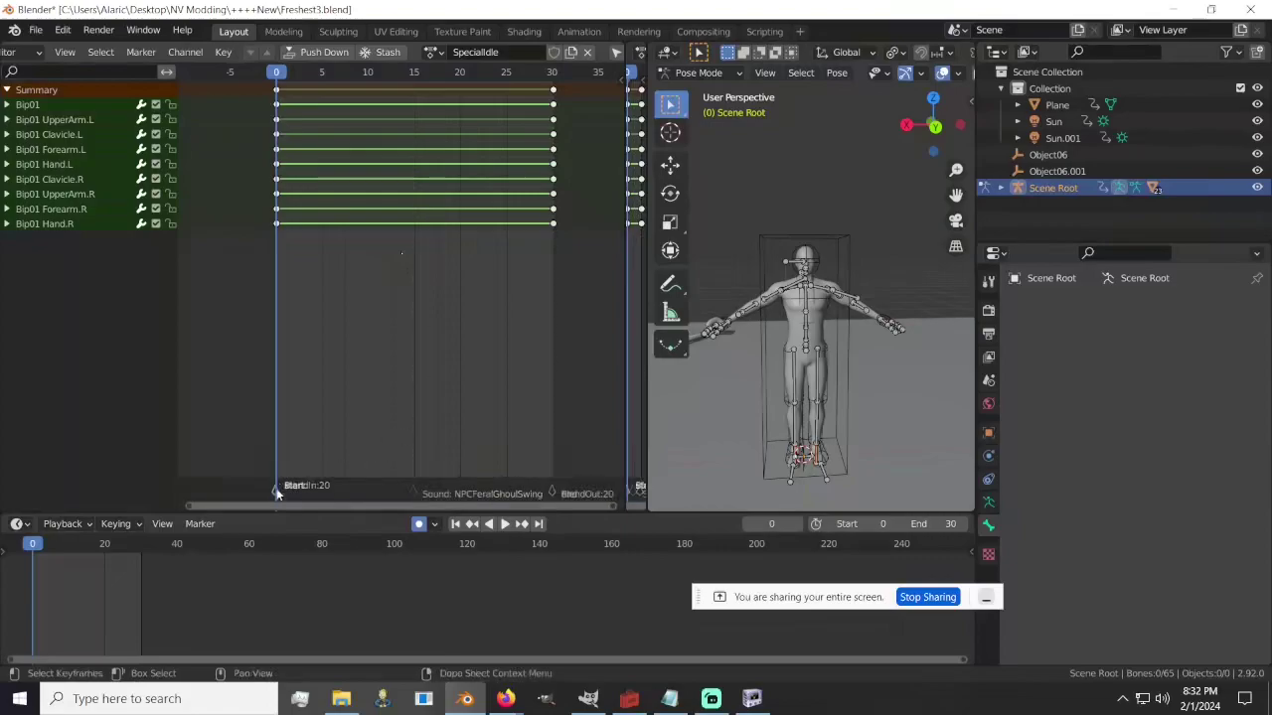
click(416, 87)
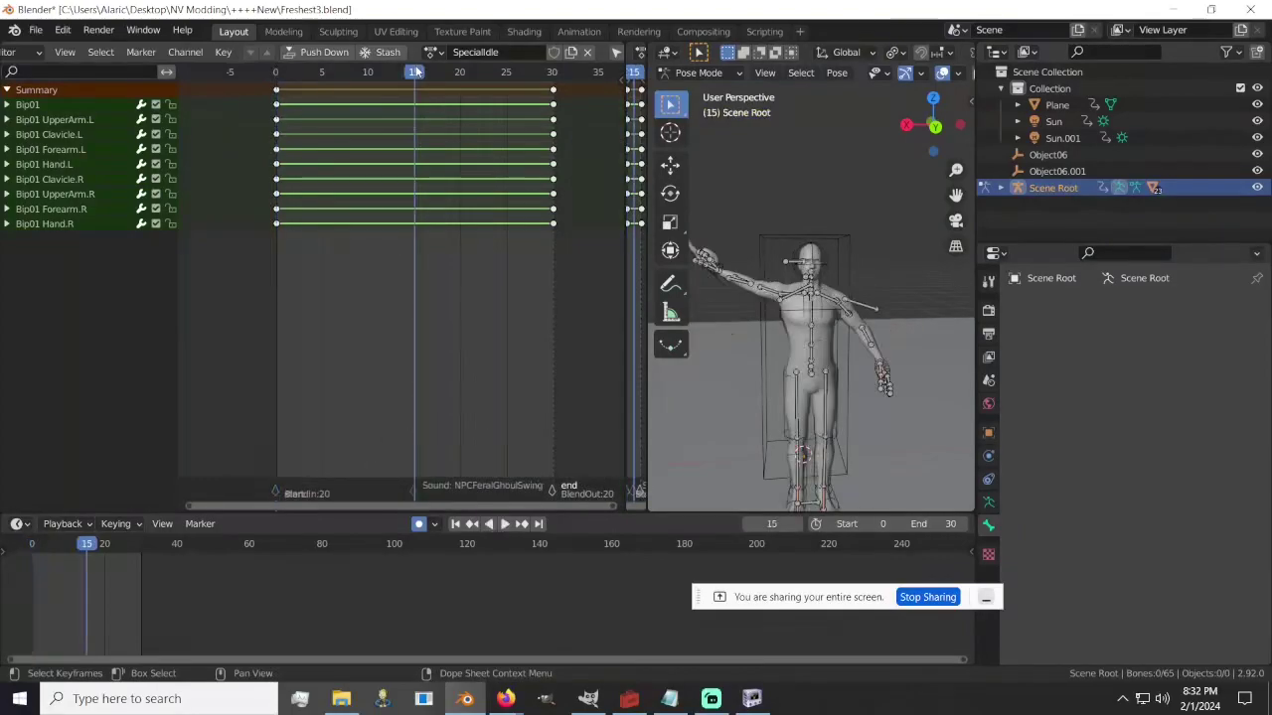
Step: Switch back to NifSkope and examine the text key count and the times of the start, end and sound keys
click(752, 698)
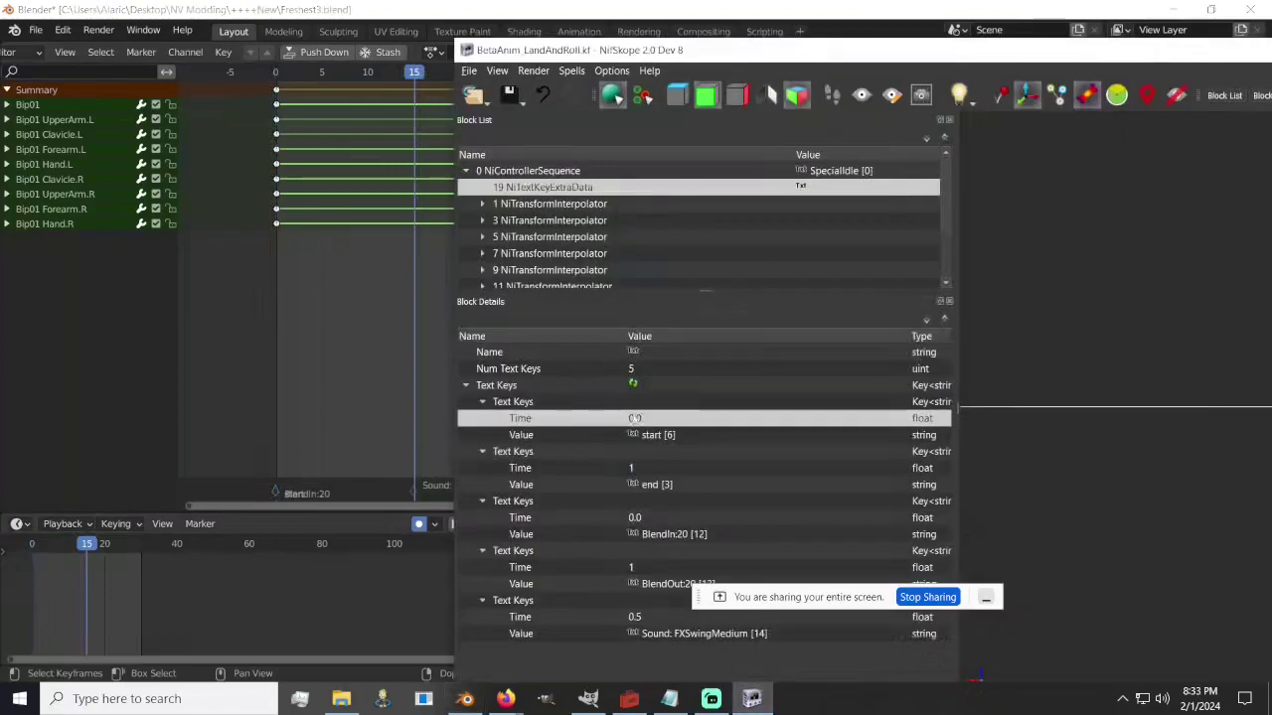
click(646, 468)
click(640, 617)
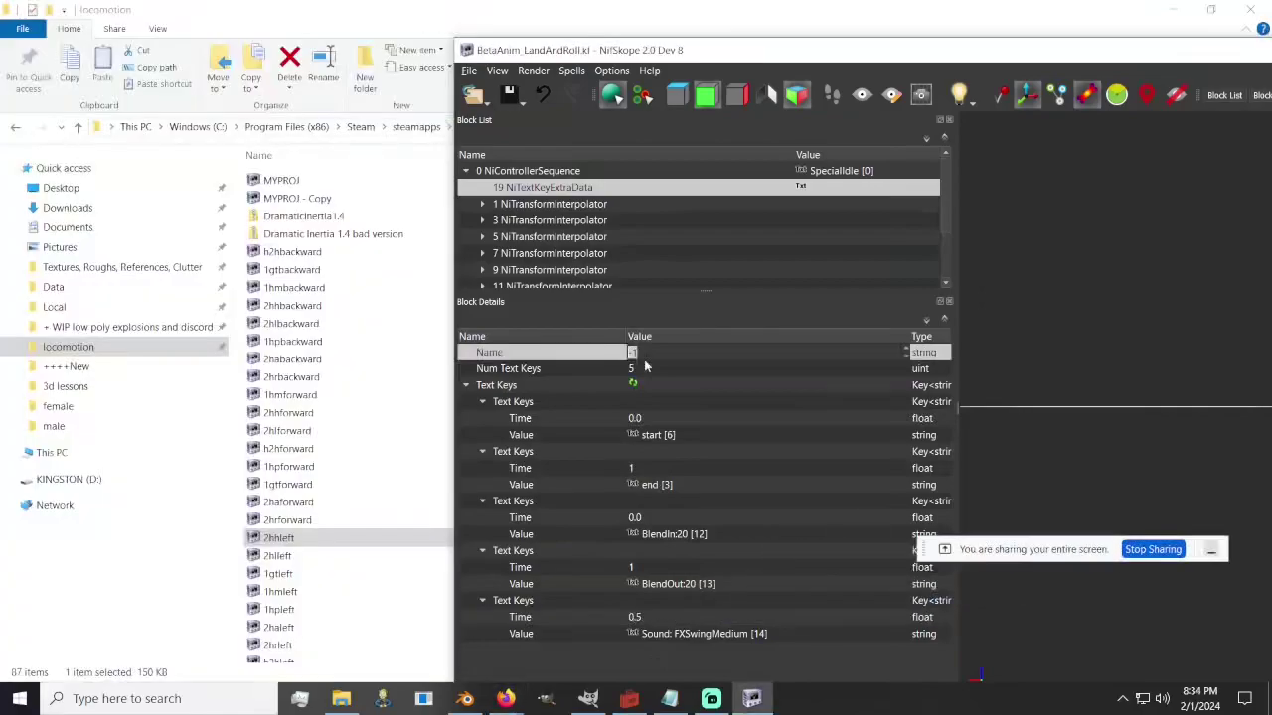
click(645, 368)
click(650, 368)
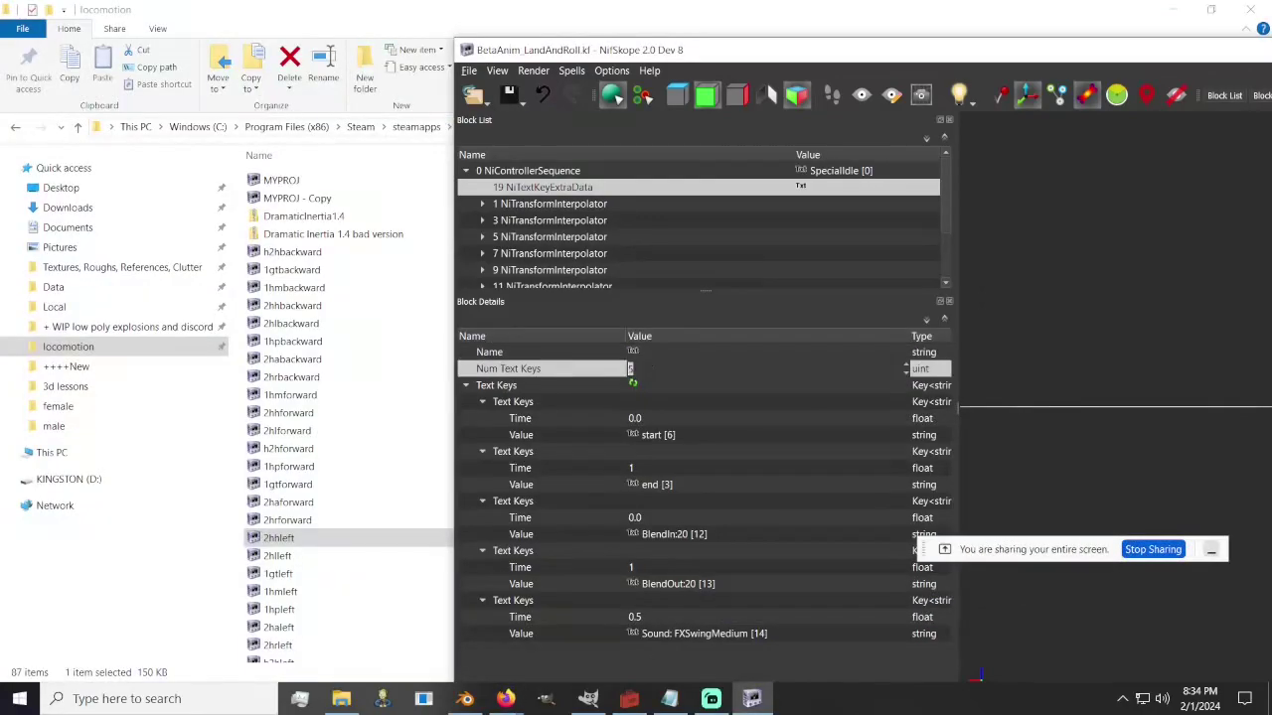
click(532, 418)
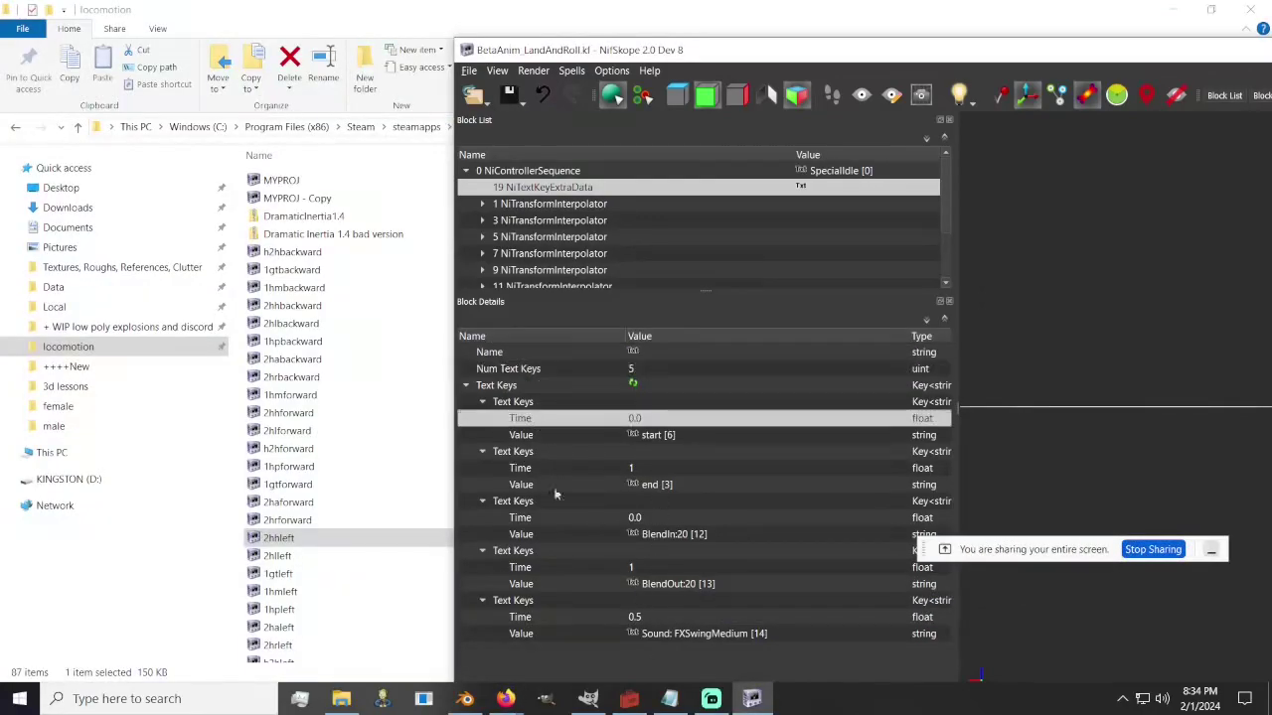
click(578, 618)
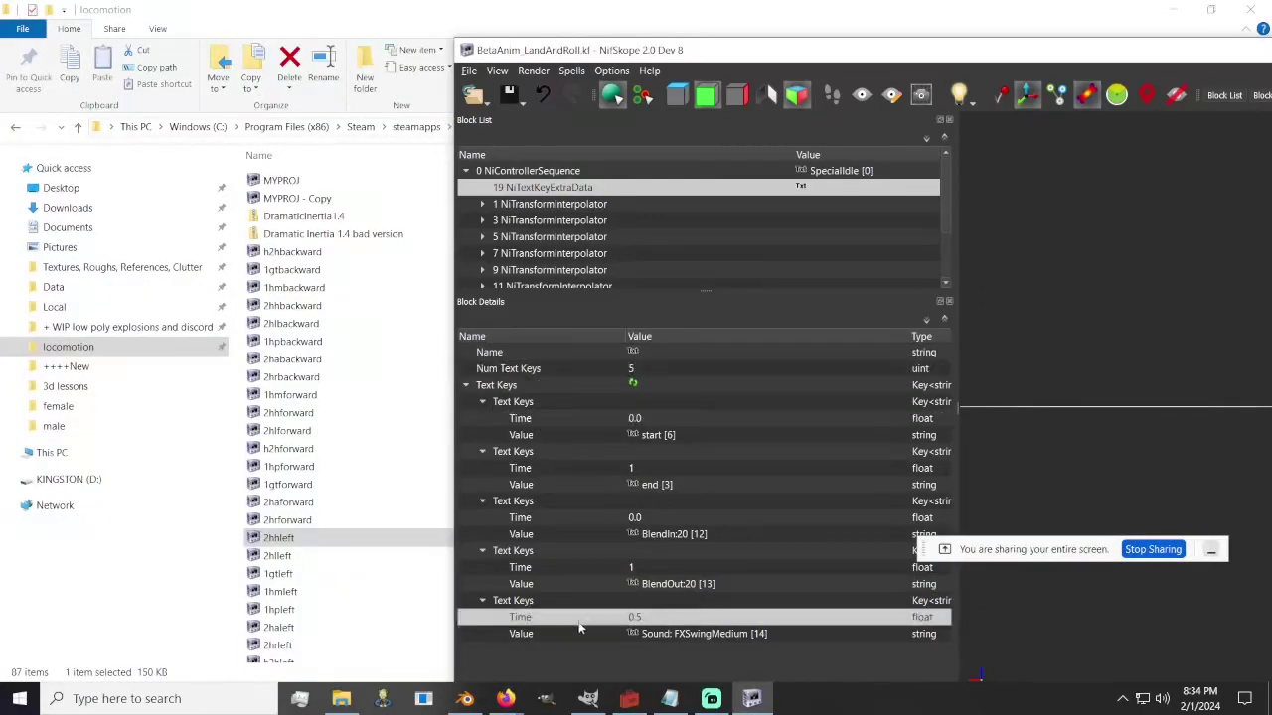
Step: Set Num Text Keys to 4 and refresh the Text Keys array to remove the last entry
click(648, 375)
text(4)
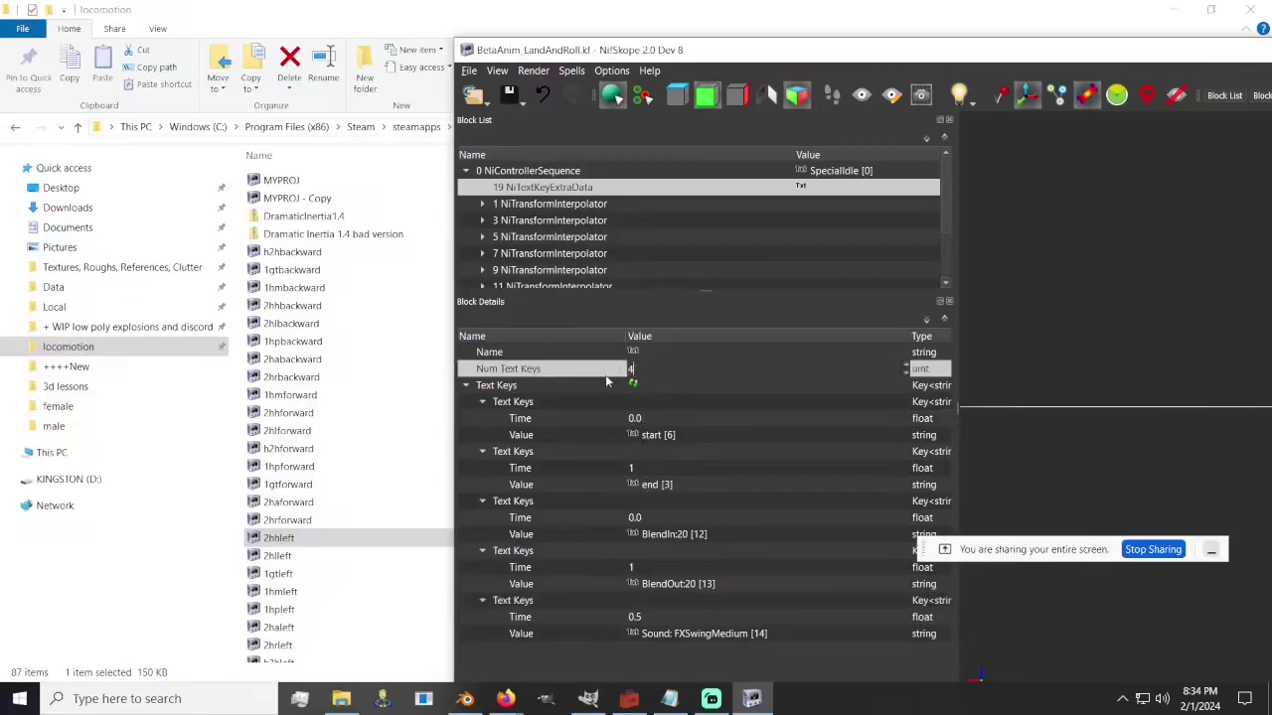
click(525, 374)
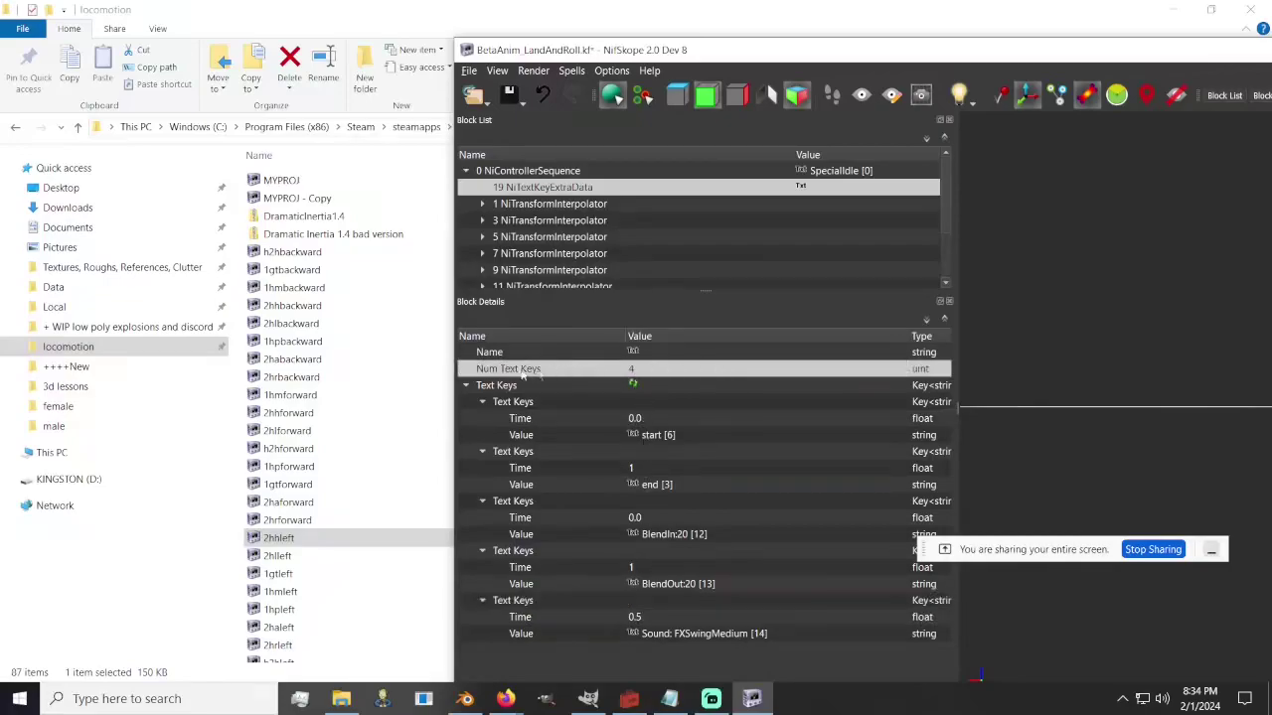
click(632, 385)
click(671, 585)
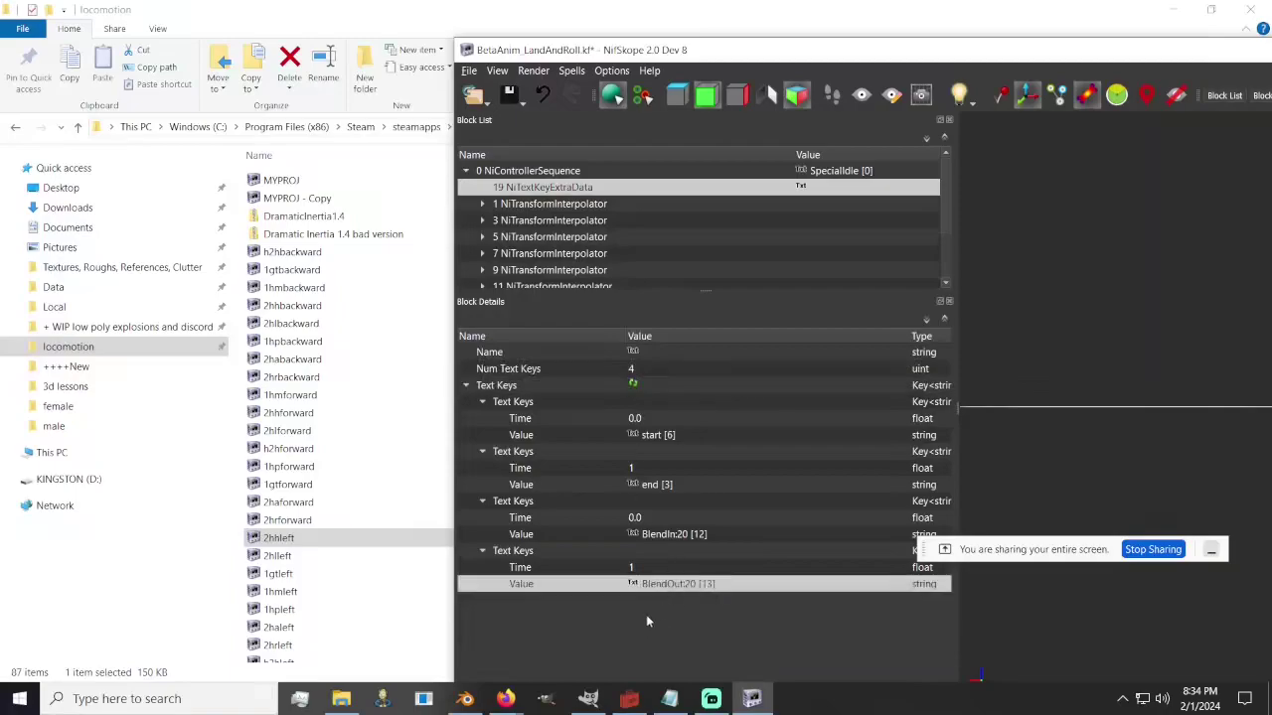
Step: Set the third text key's value to BlendIn:1
click(665, 572)
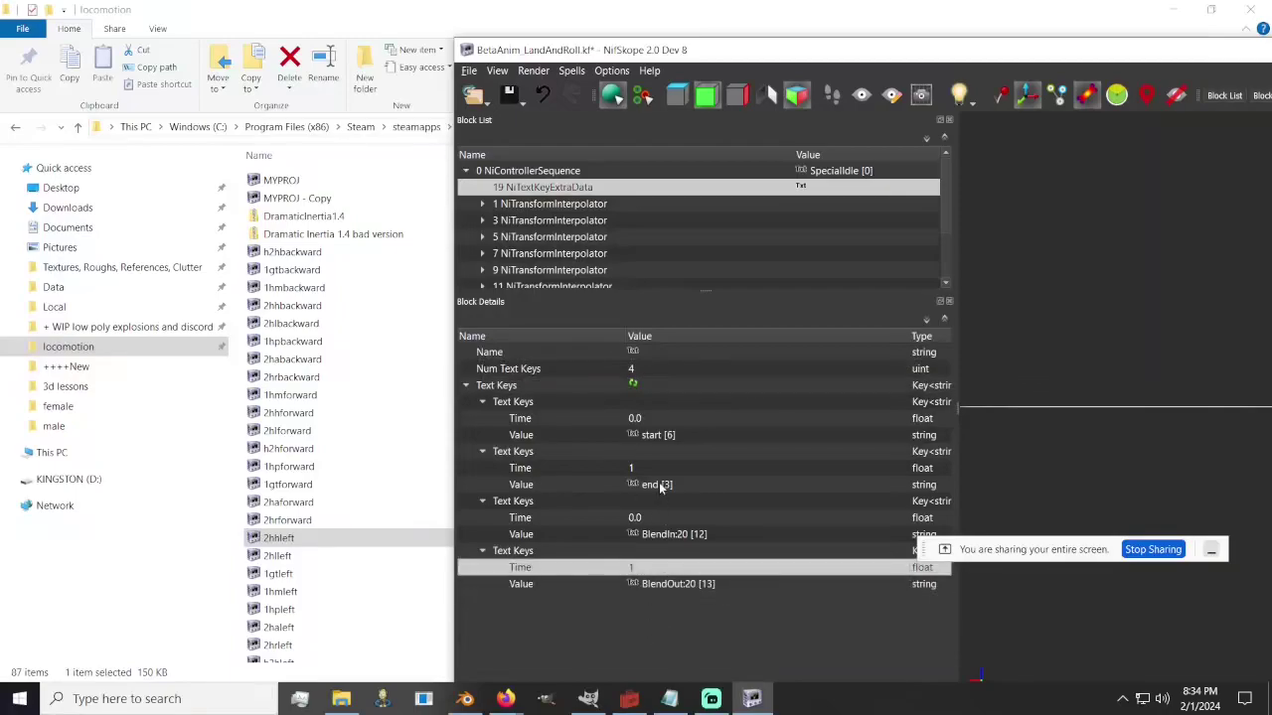
click(666, 533)
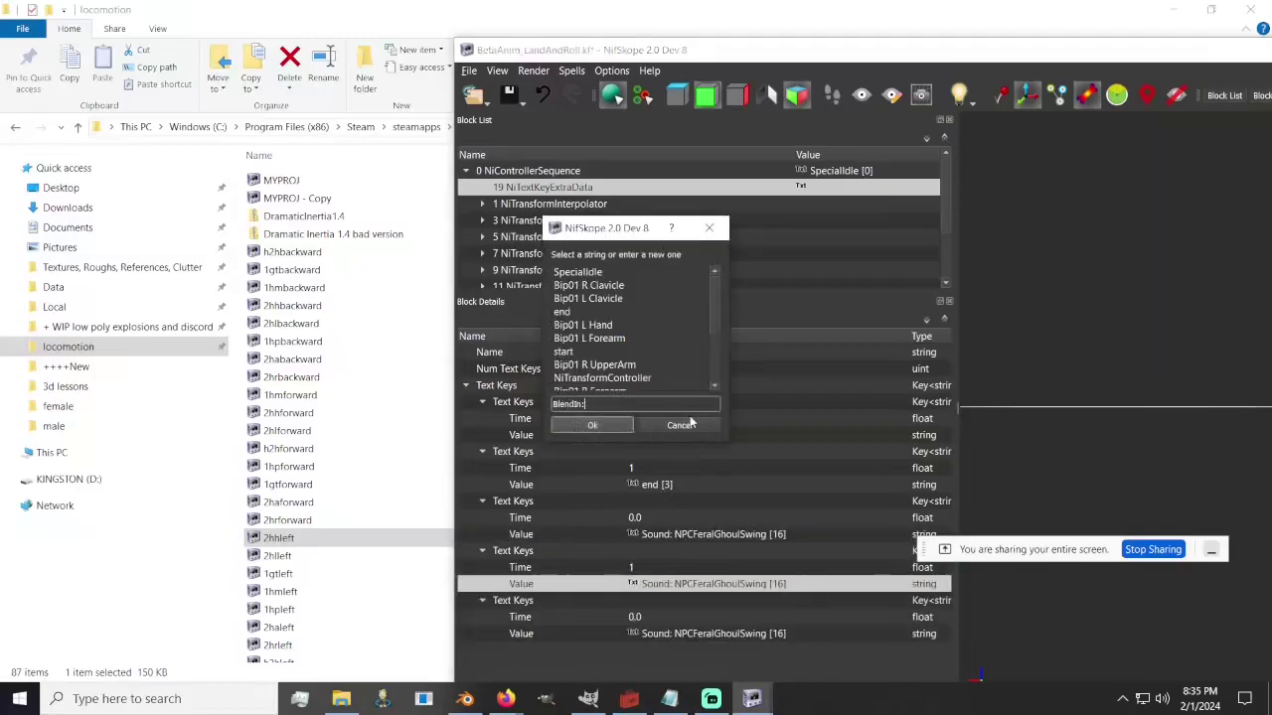
key(Return)
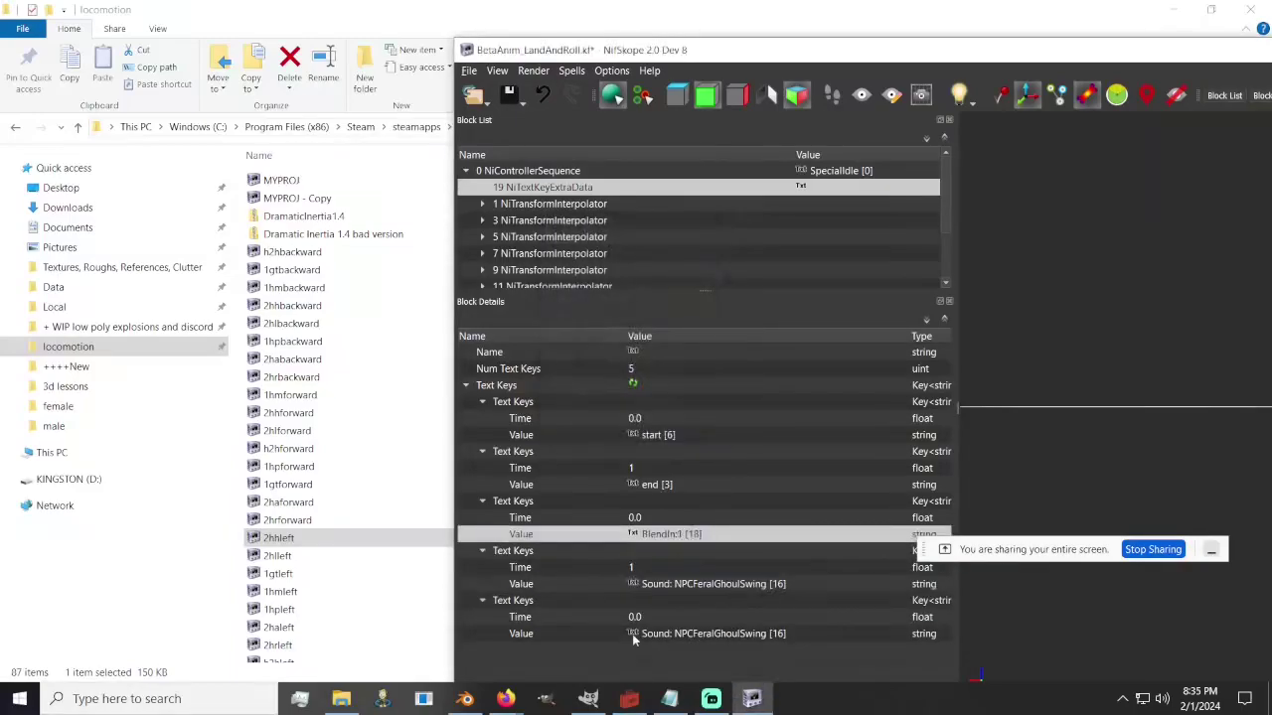
Step: Set the last text key's value to BlendOut:1 and its time to 1
double_click(632, 634)
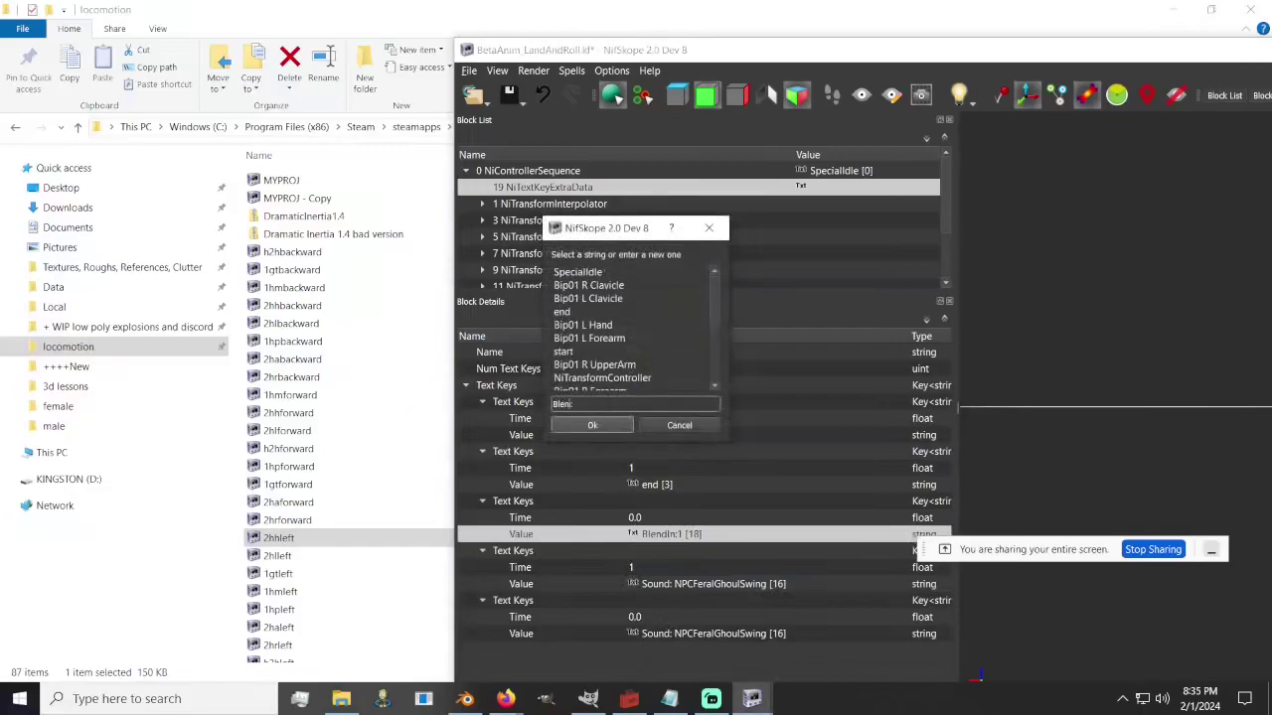
text(BlendOut:1)
key(Return)
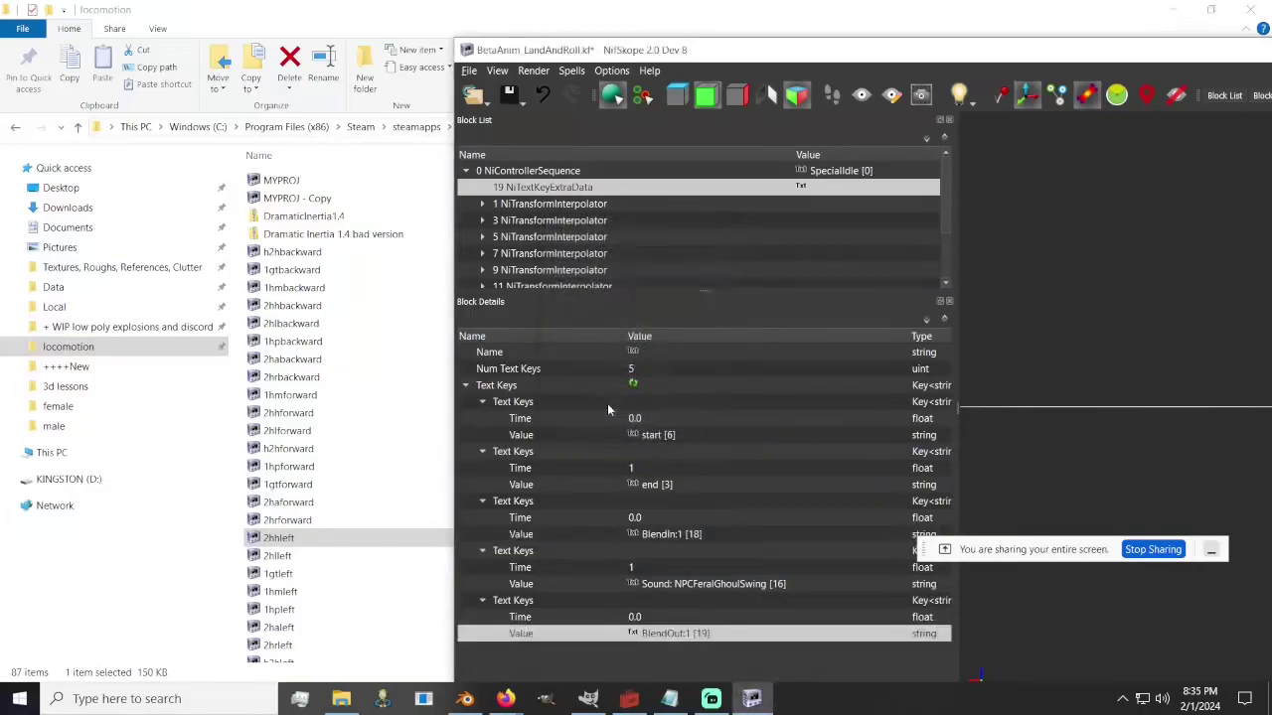
click(691, 571)
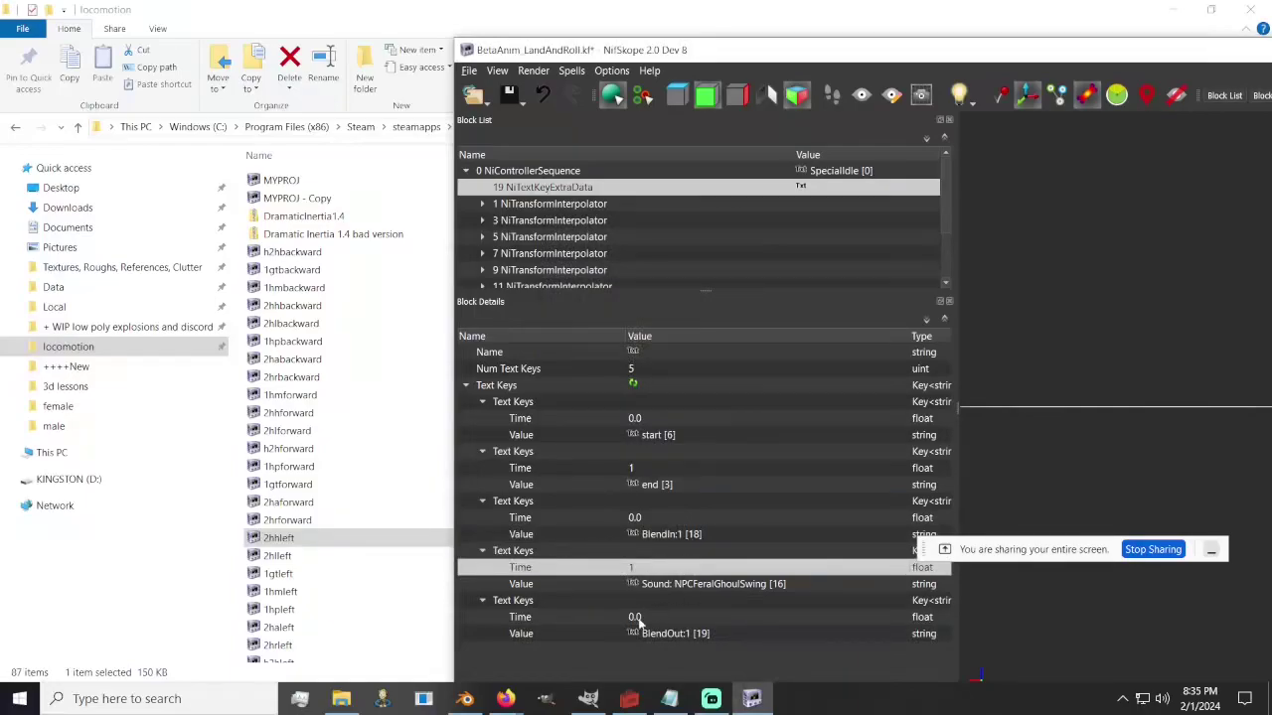
double_click(637, 618)
text(1)
key(Return)
Step: Set the time of the NPCFeralGhoulSwing sound key to 0.4 and save BetaAnim_LandAndRoll.kf
double_click(641, 567)
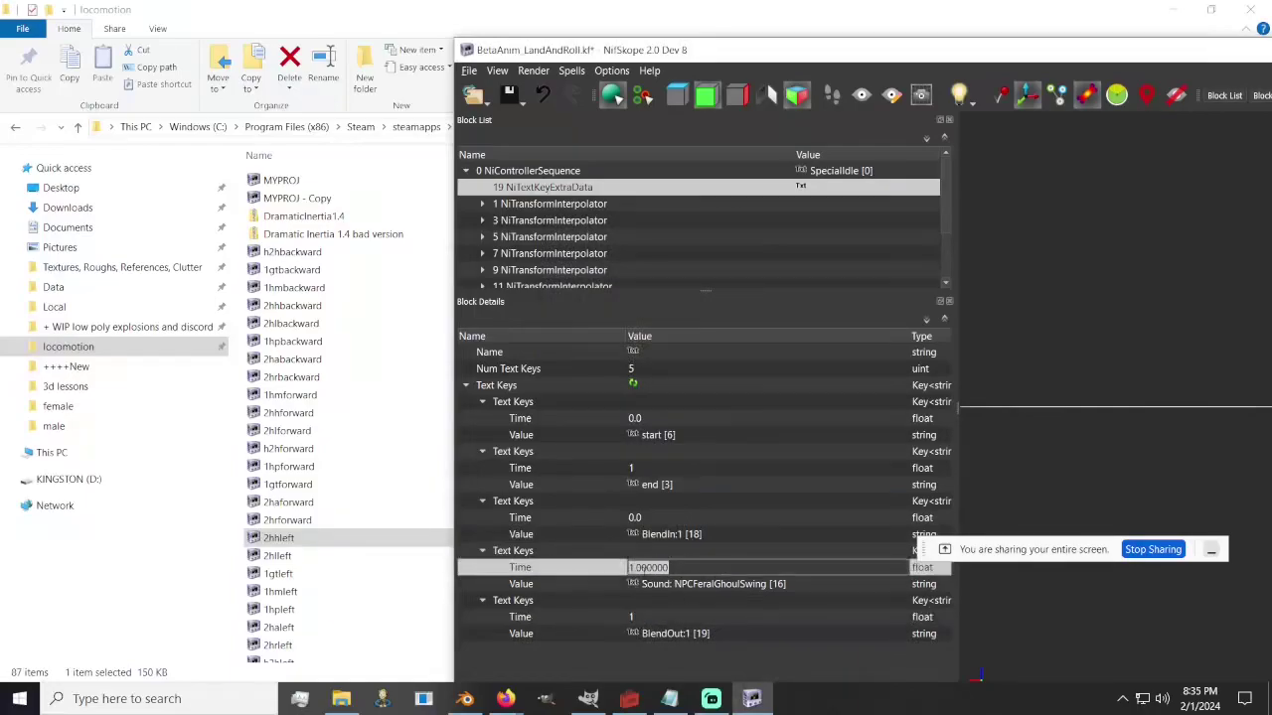
key(Return)
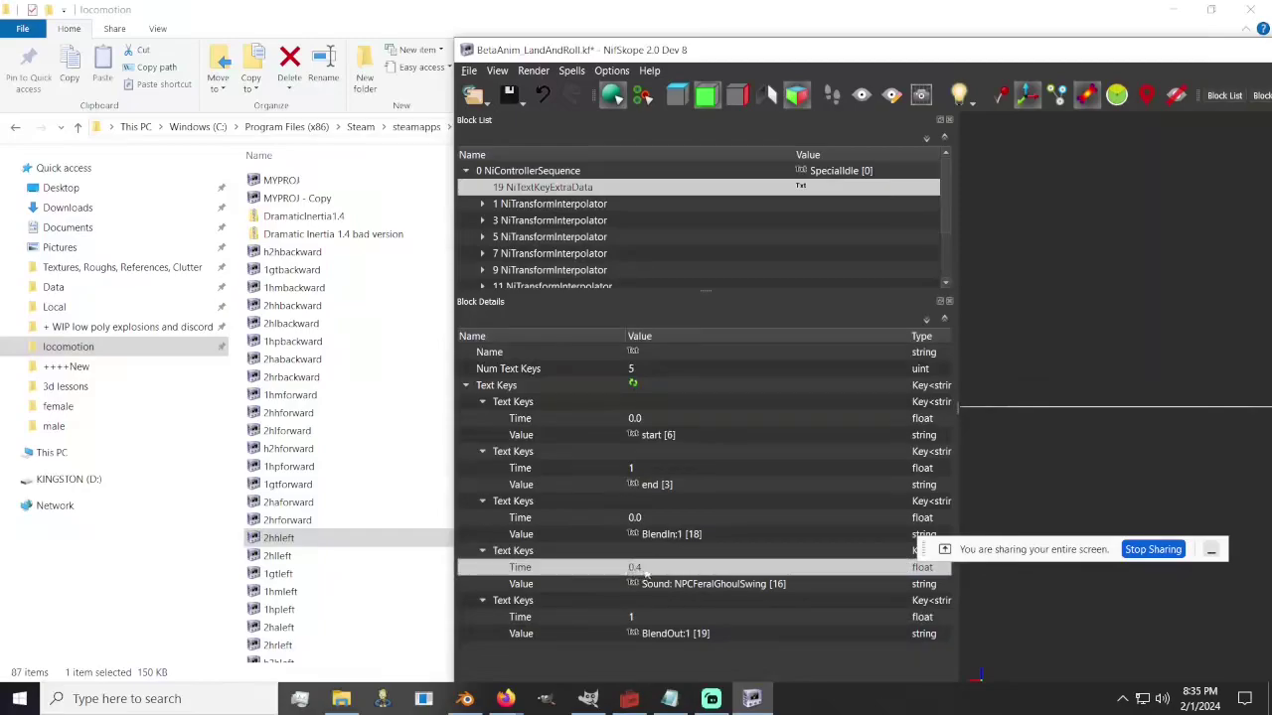
click(666, 552)
click(679, 537)
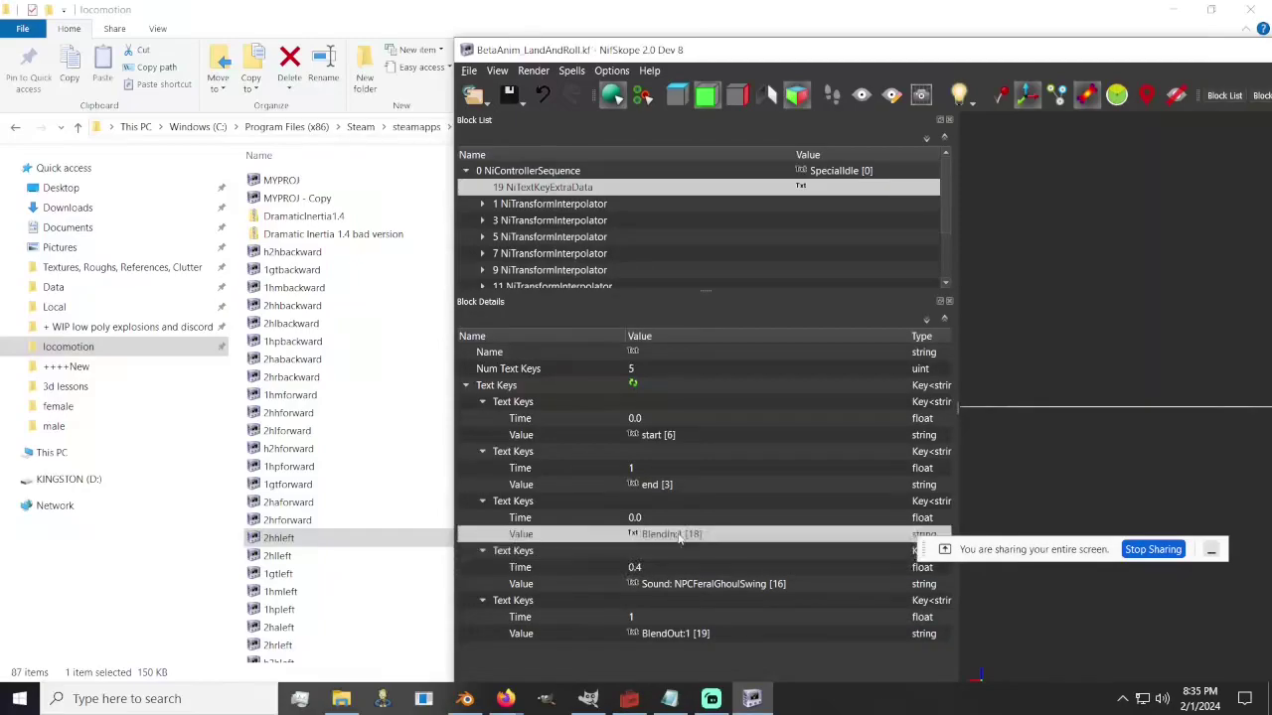
click(688, 635)
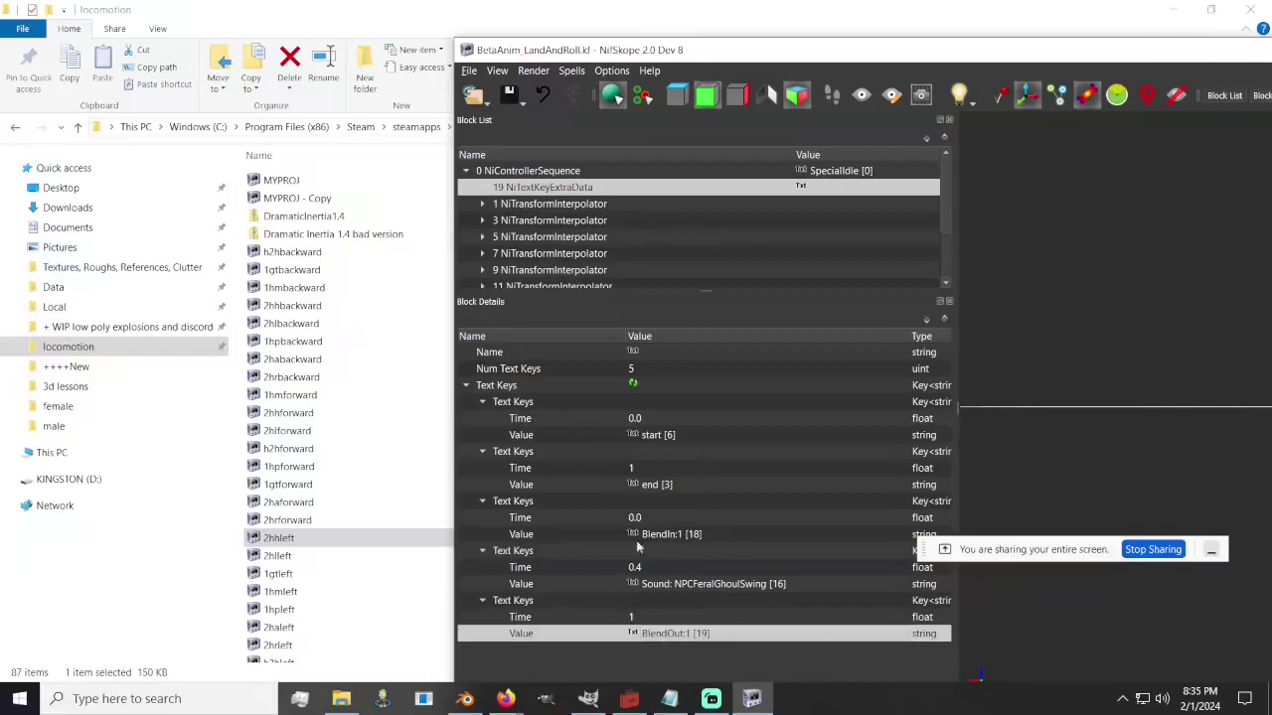
click(718, 585)
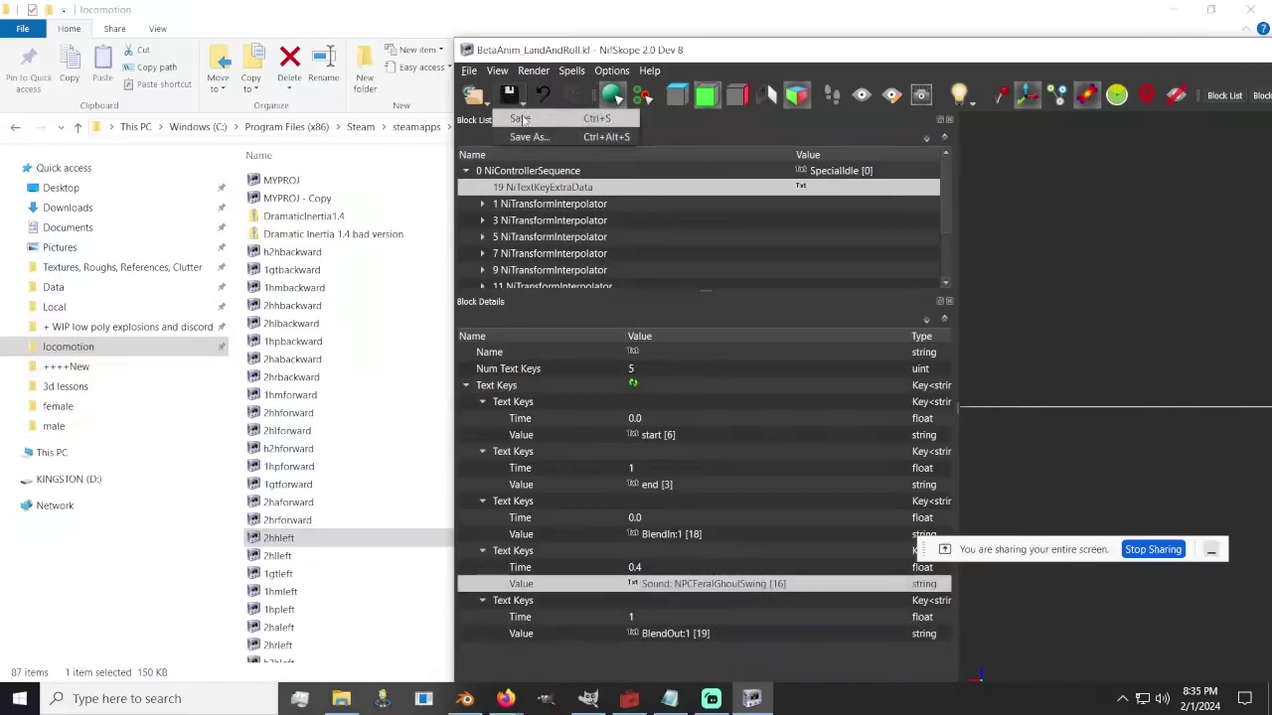
click(521, 118)
Step: Switch to Fallout: New Vegas and test the edited idle animation while the character stands and runs forward
key(alt+Tab)
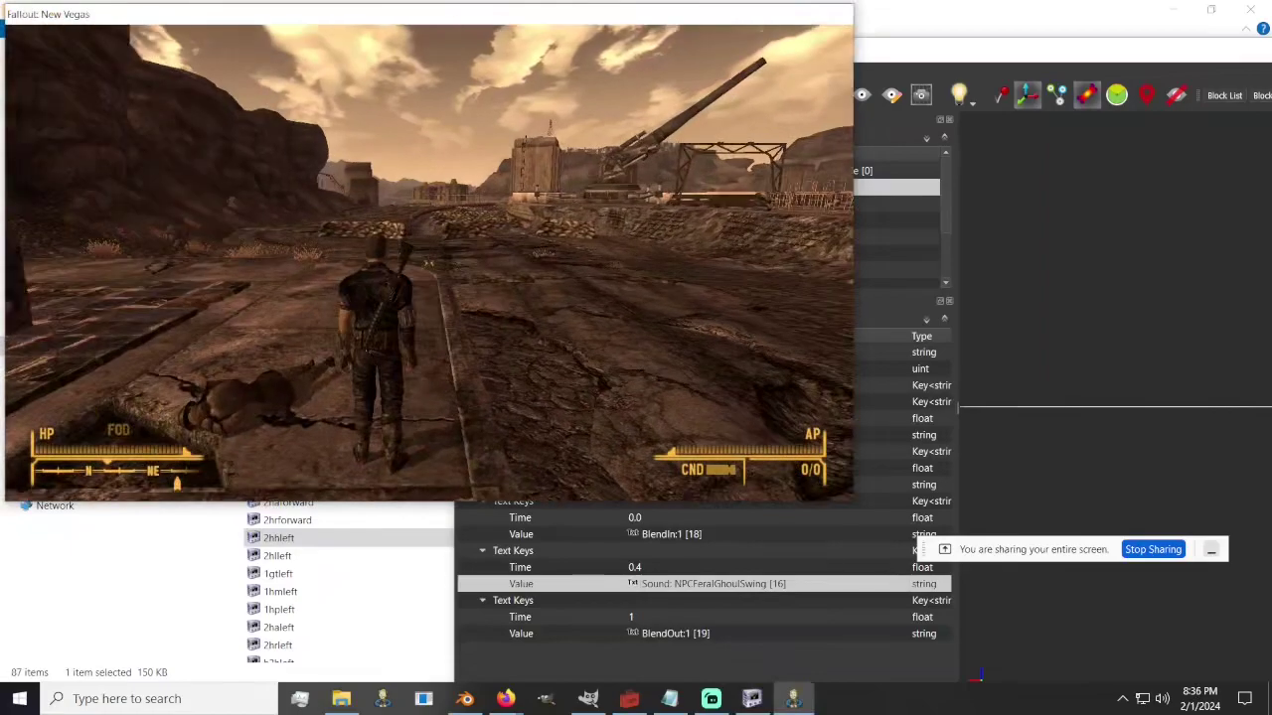
key(w)
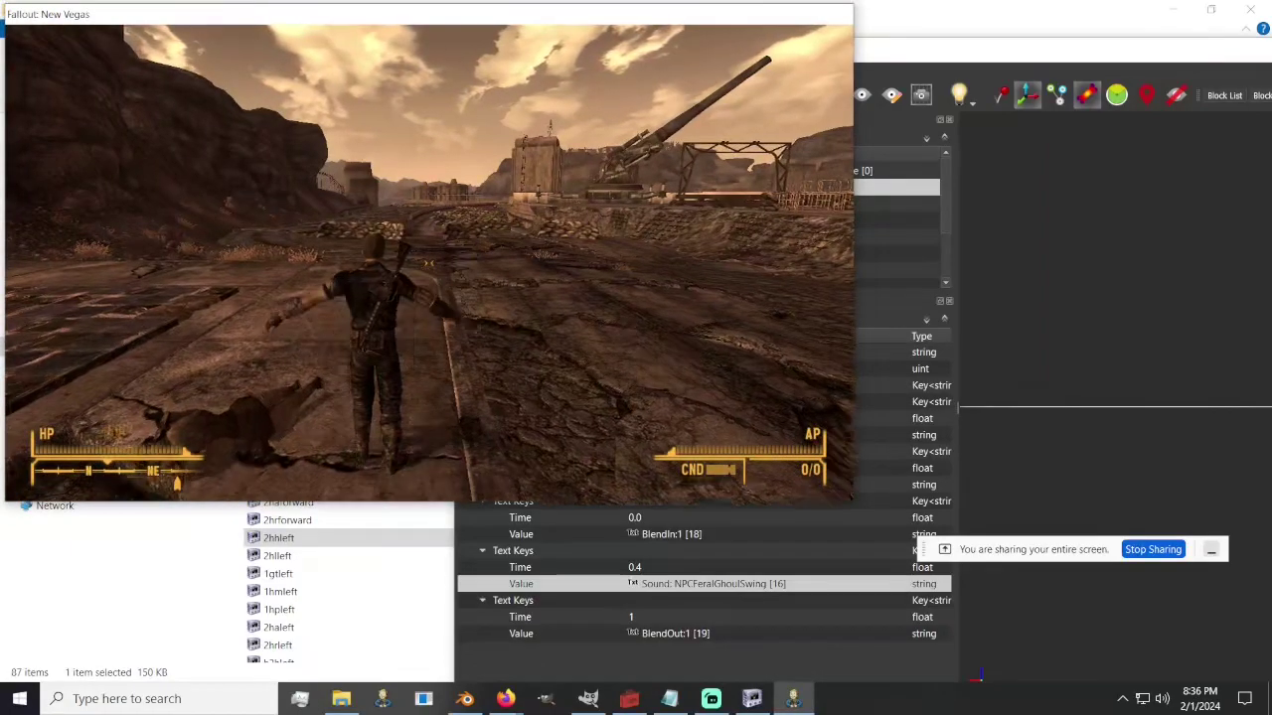
key(w)
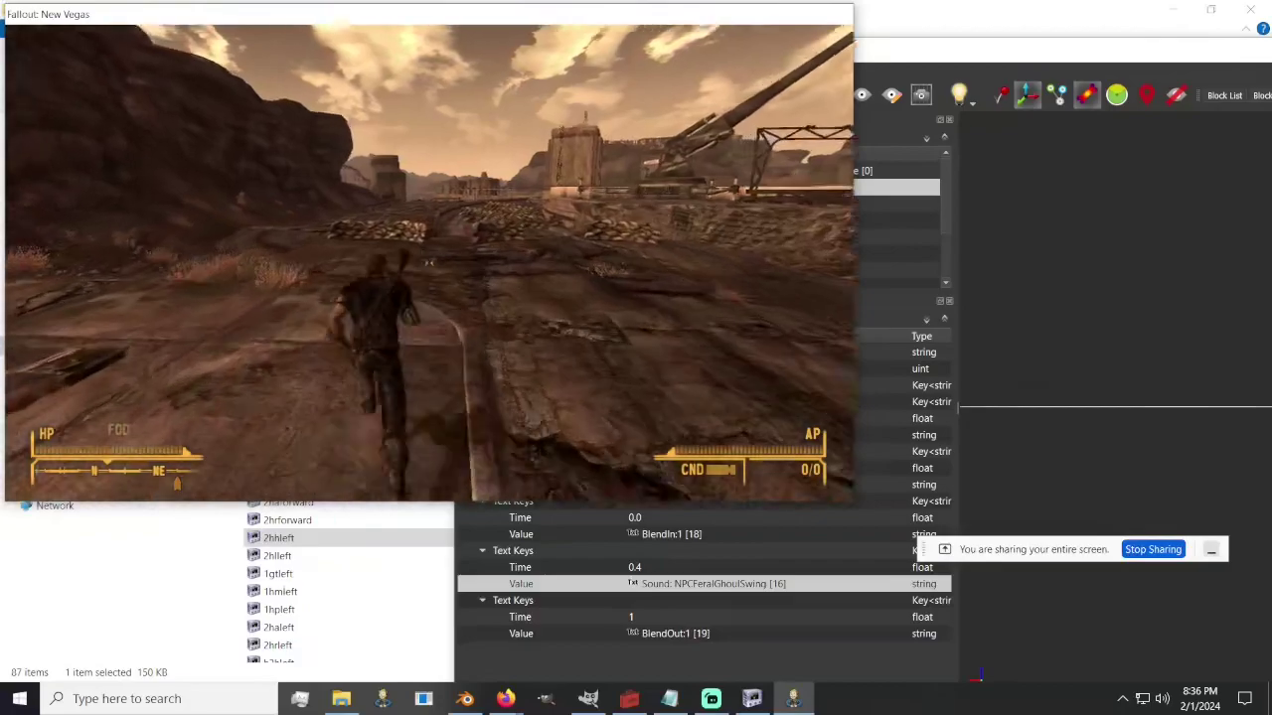
key(w)
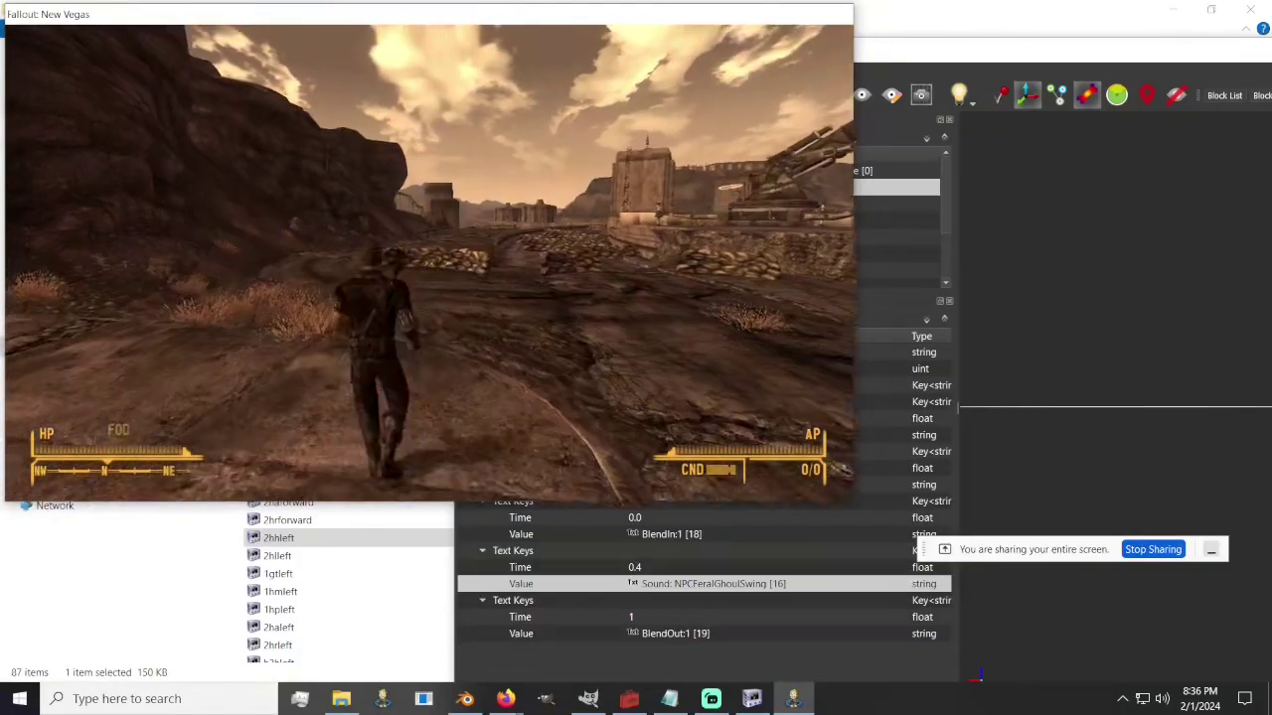
key(w)
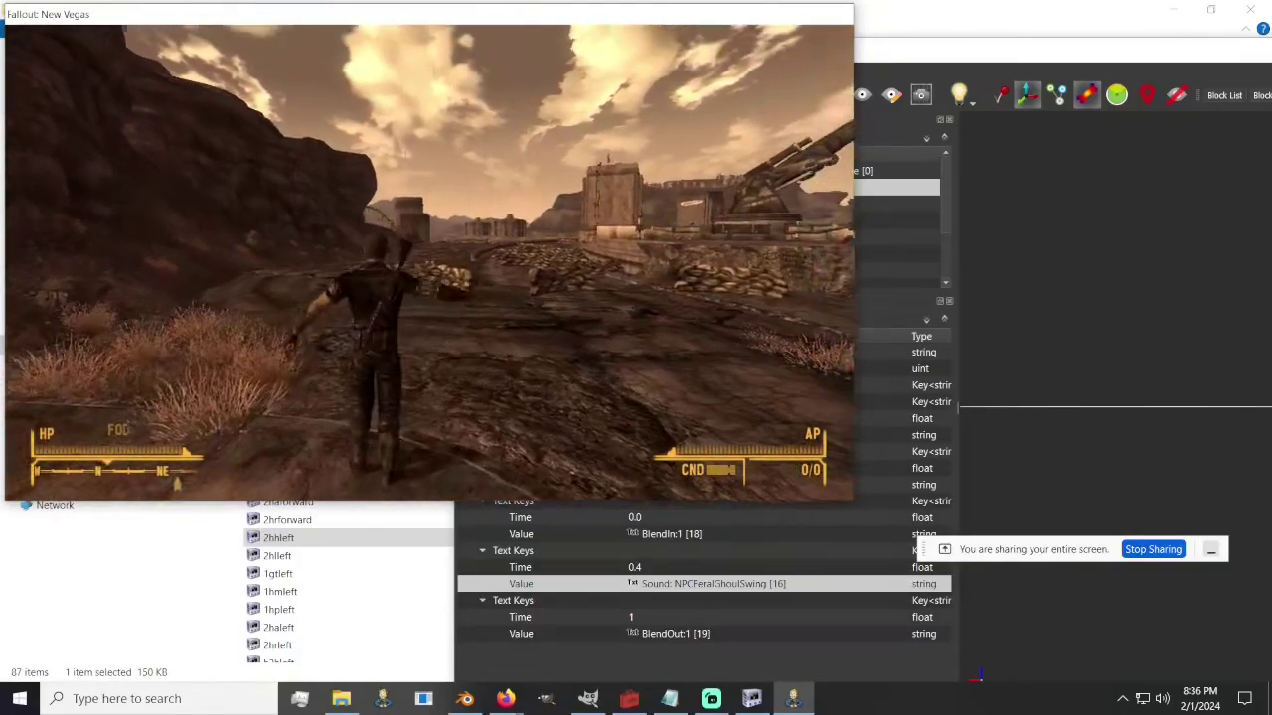
key(w)
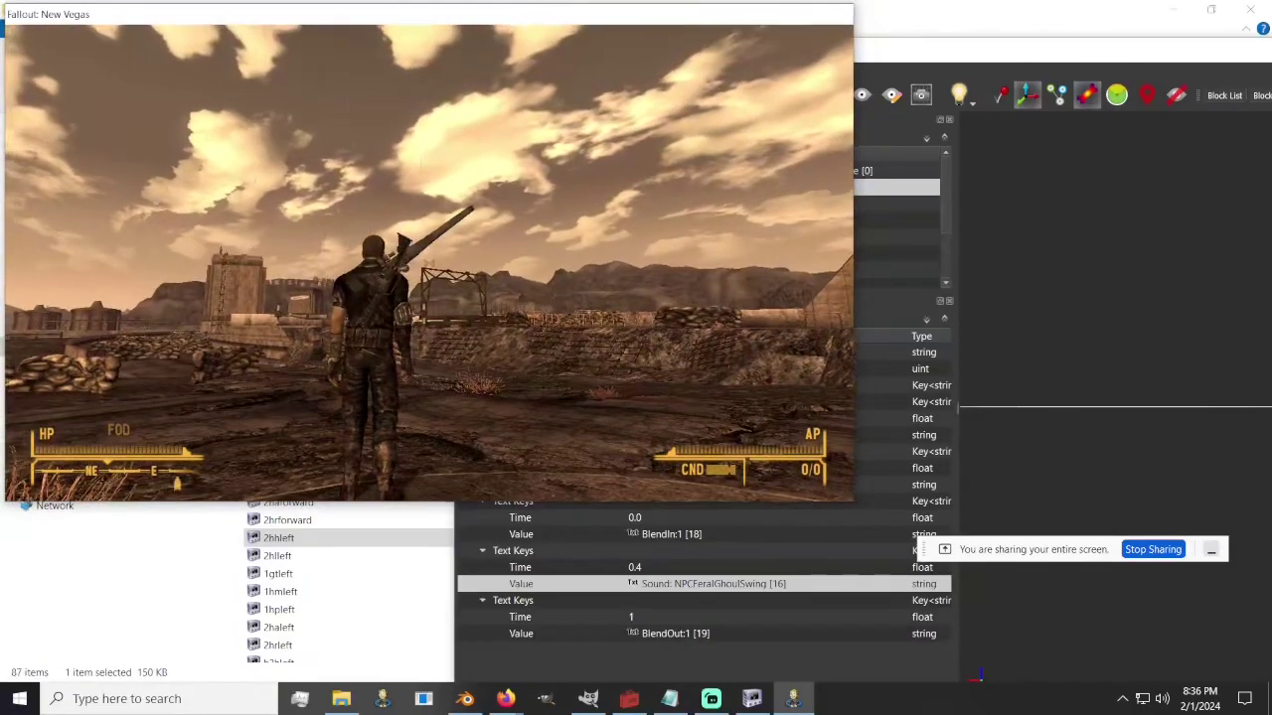
Step: Keep testing the idle animation while the character runs around the fort, and return to the desktop
key(w)
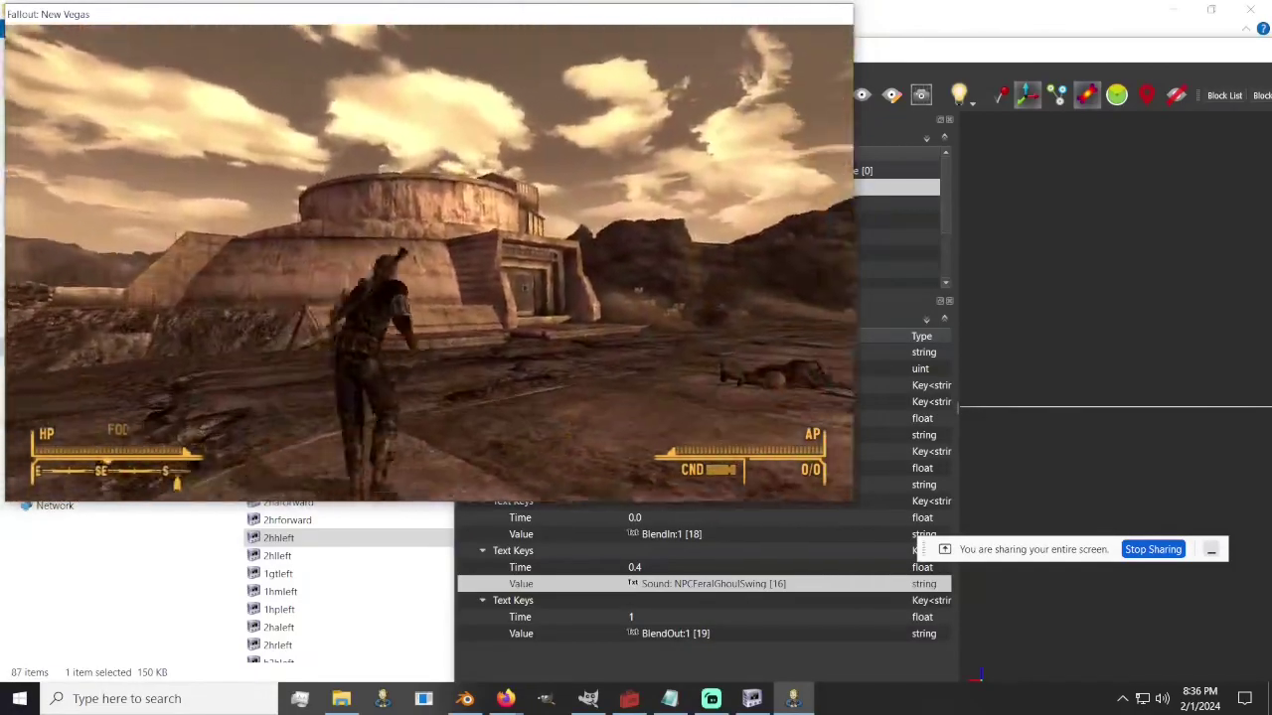
key(w)
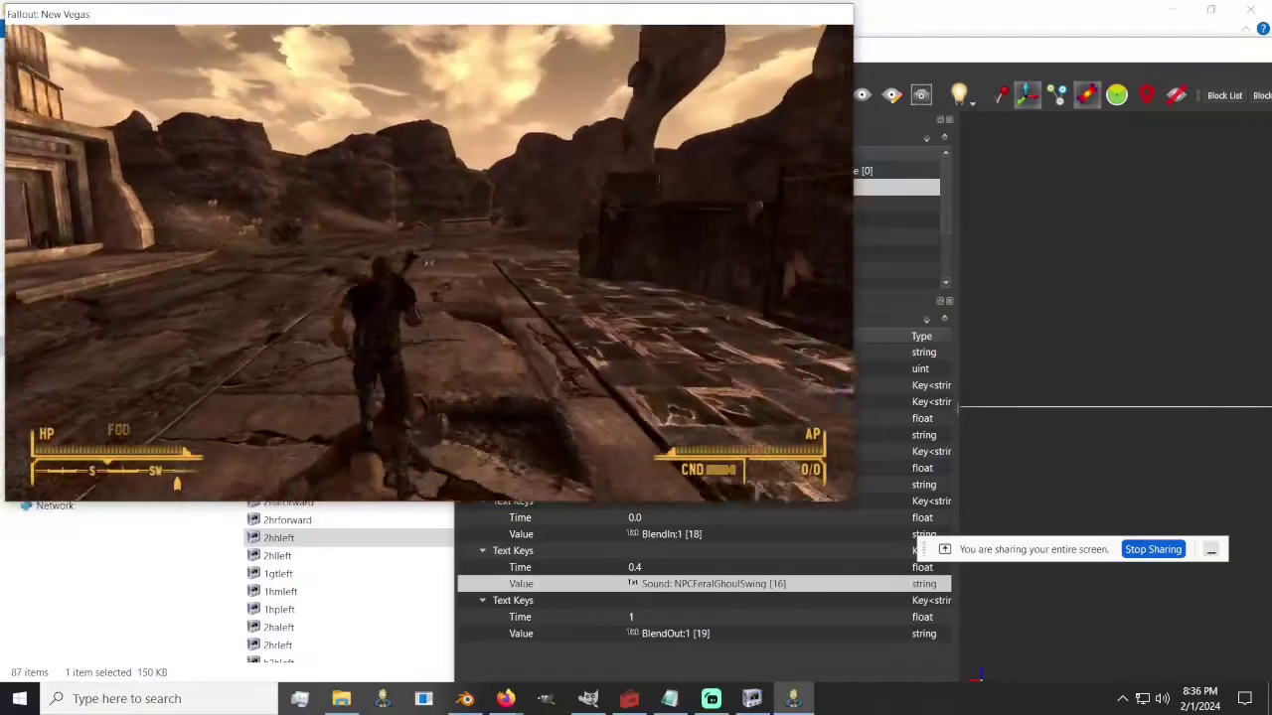
key(w)
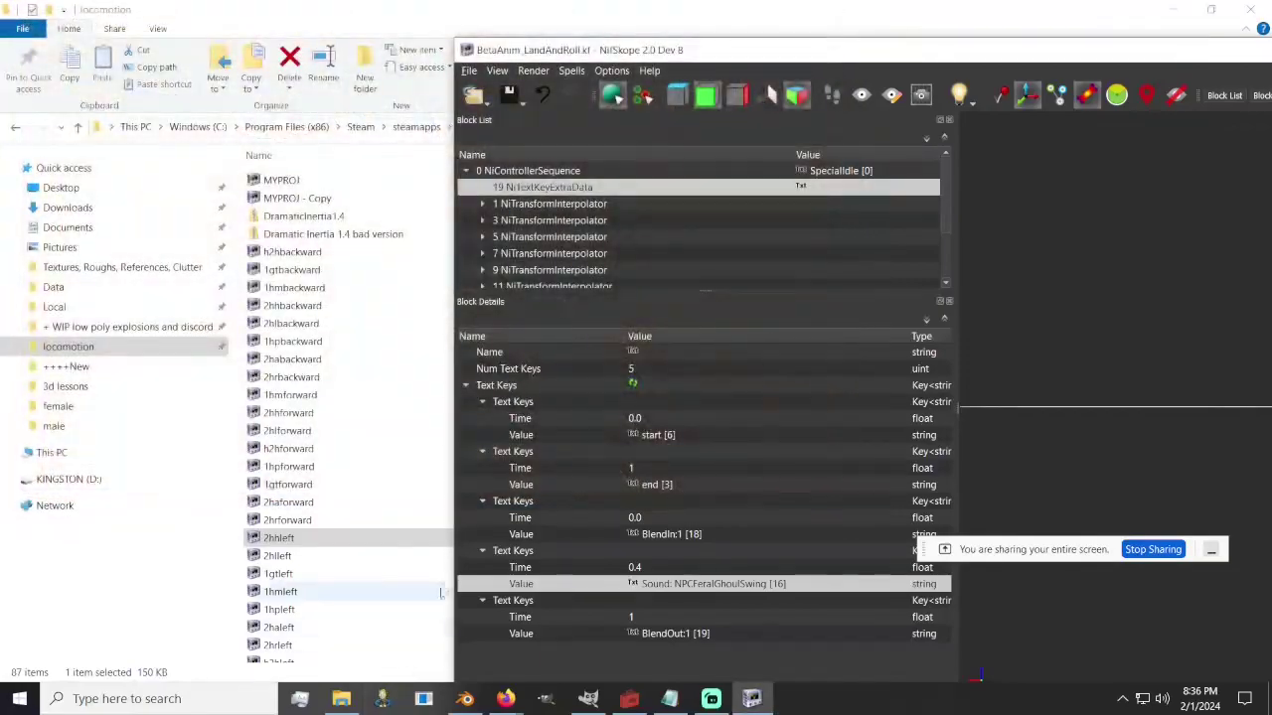
click(671, 703)
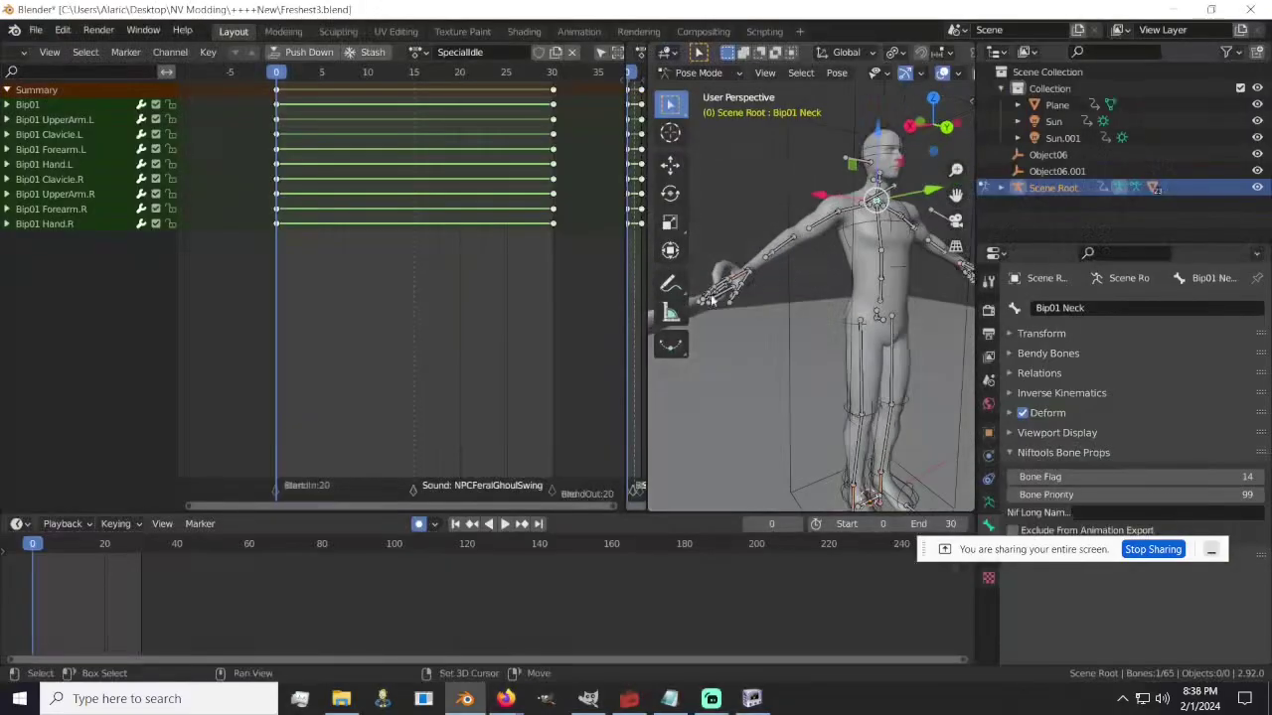
Step: Switch to Blender, keyframe the Weapon bone at frames 0 and 30, and change the interpolation mode of the keyframes
scroll(828, 249, up, 5)
click(863, 268)
middle_drag(863, 276, 813, 296)
key(g)
click(803, 284)
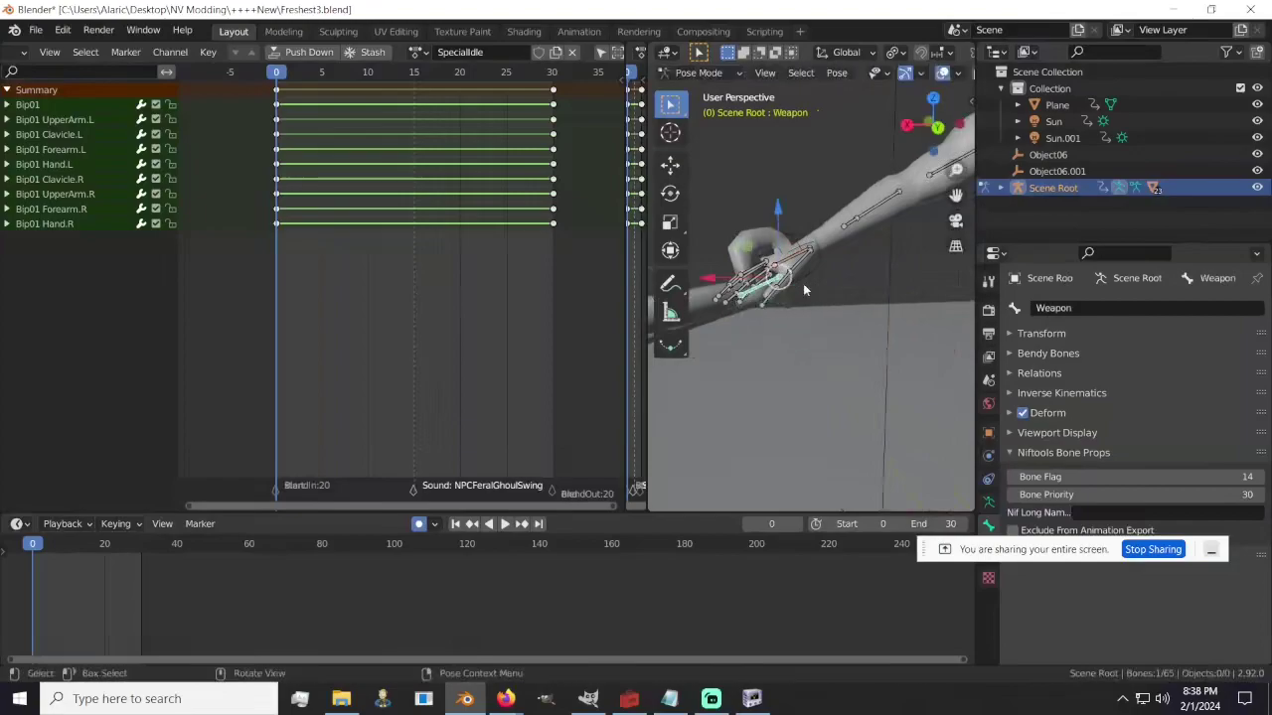
click(810, 296)
shift+click(765, 286)
key(Up)
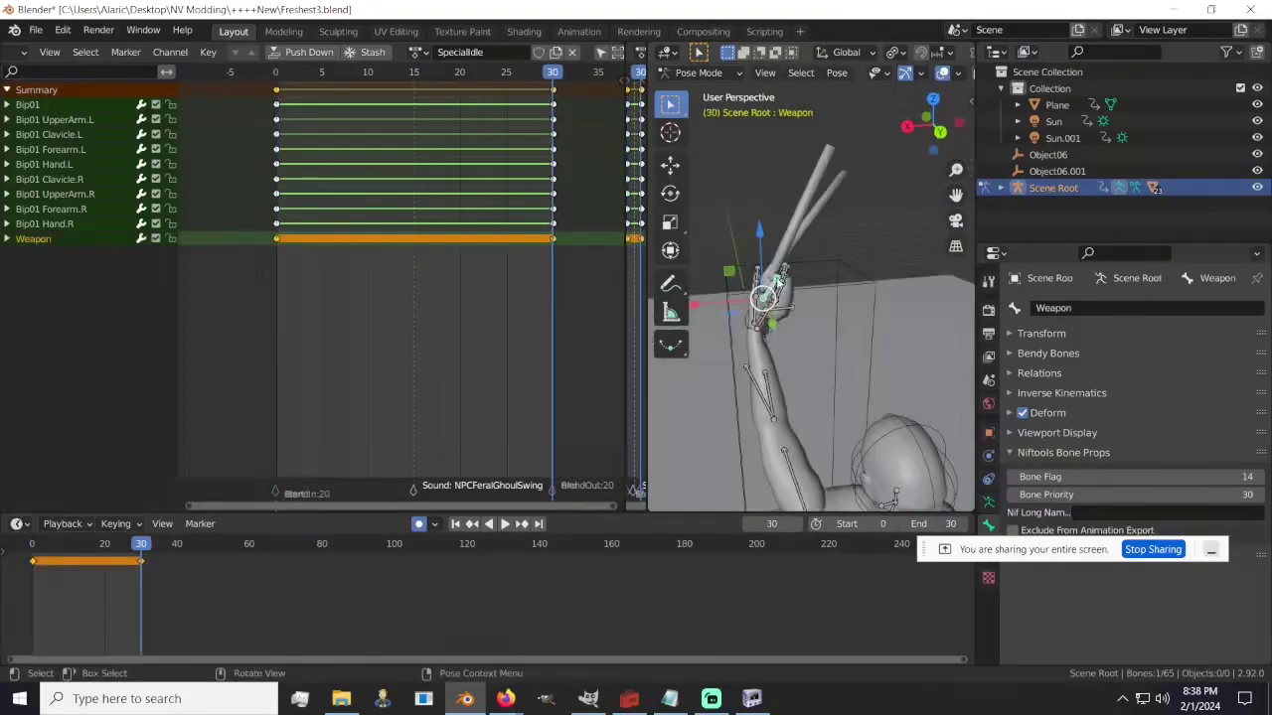
right_click(392, 220)
mouse_move(395, 226)
click(449, 272)
mouse_move(785, 288)
middle_down()
mouse_move(819, 298)
mouse_move(780, 299)
middle_up()
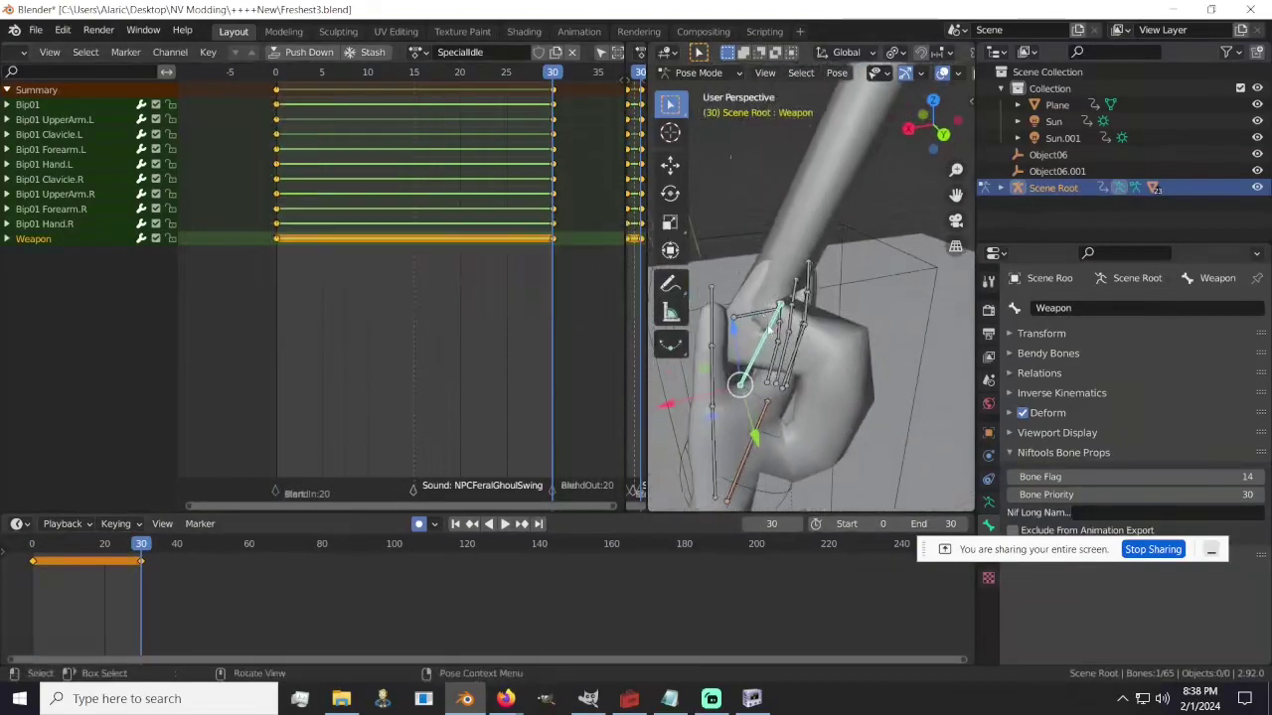
click(770, 328)
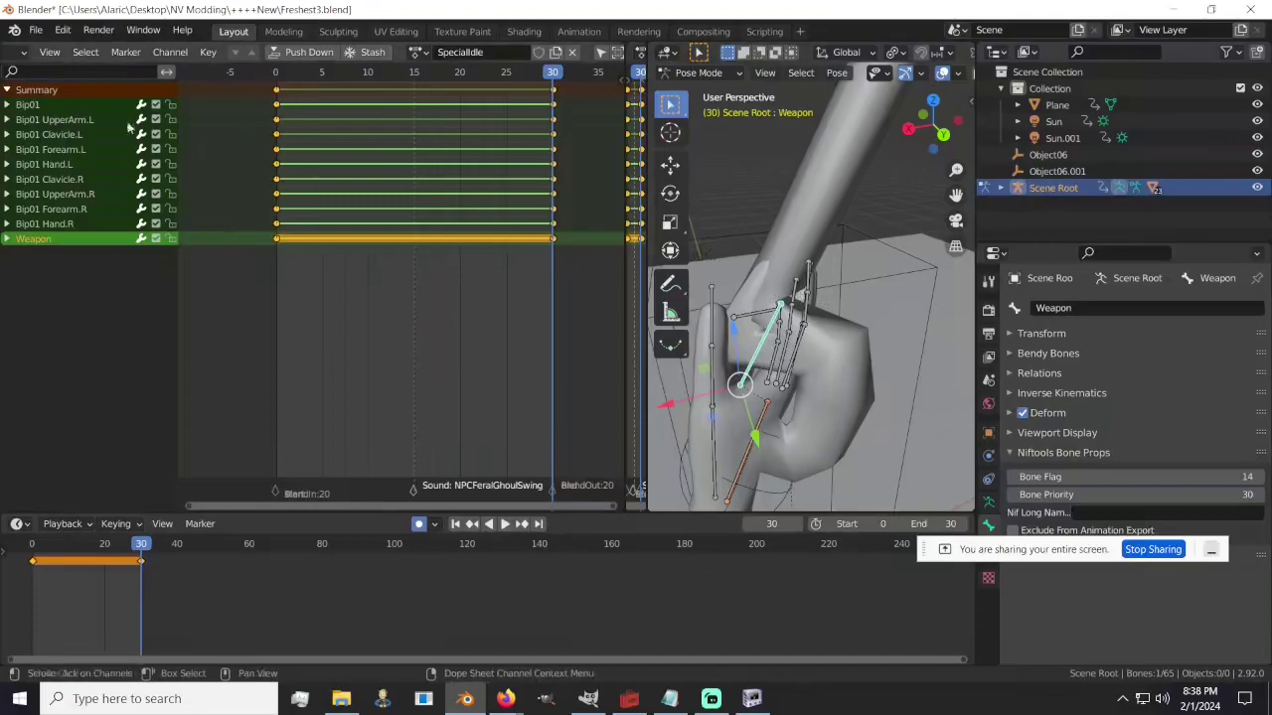
Step: Export the animation with the Weapon bone included and test it in Fallout: New Vegas while running
click(35, 29)
click(35, 28)
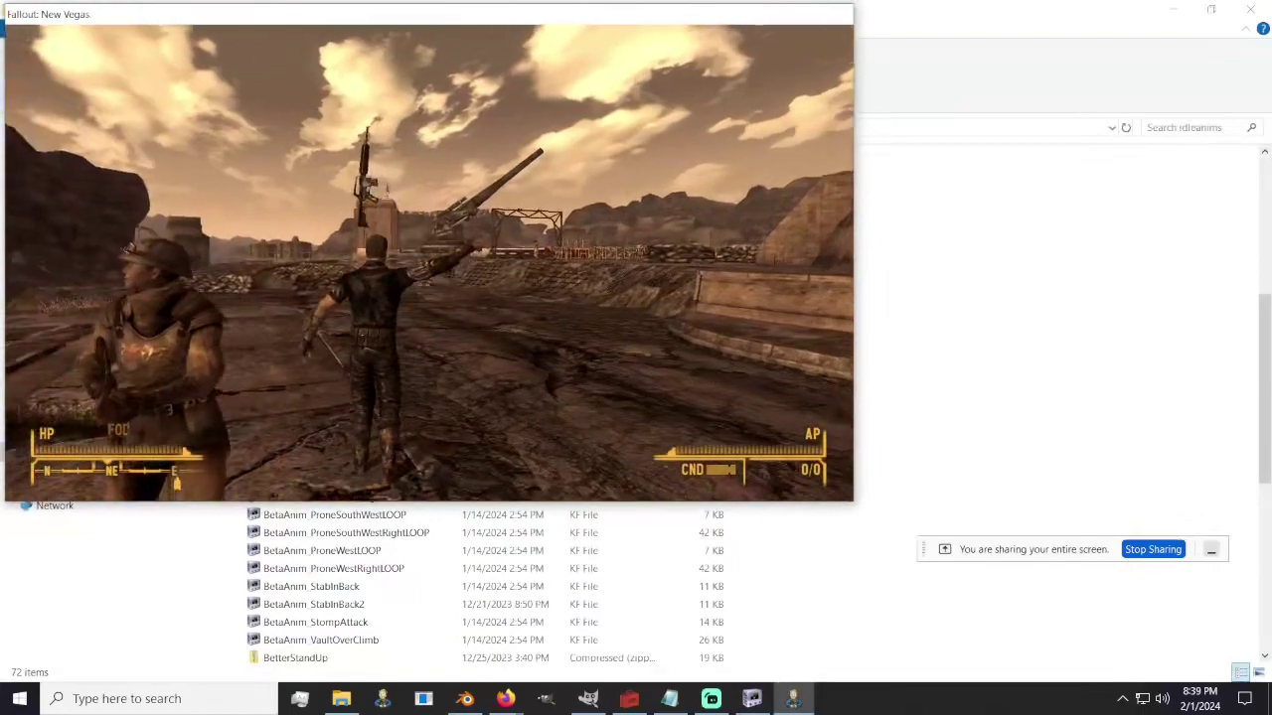
key(w)
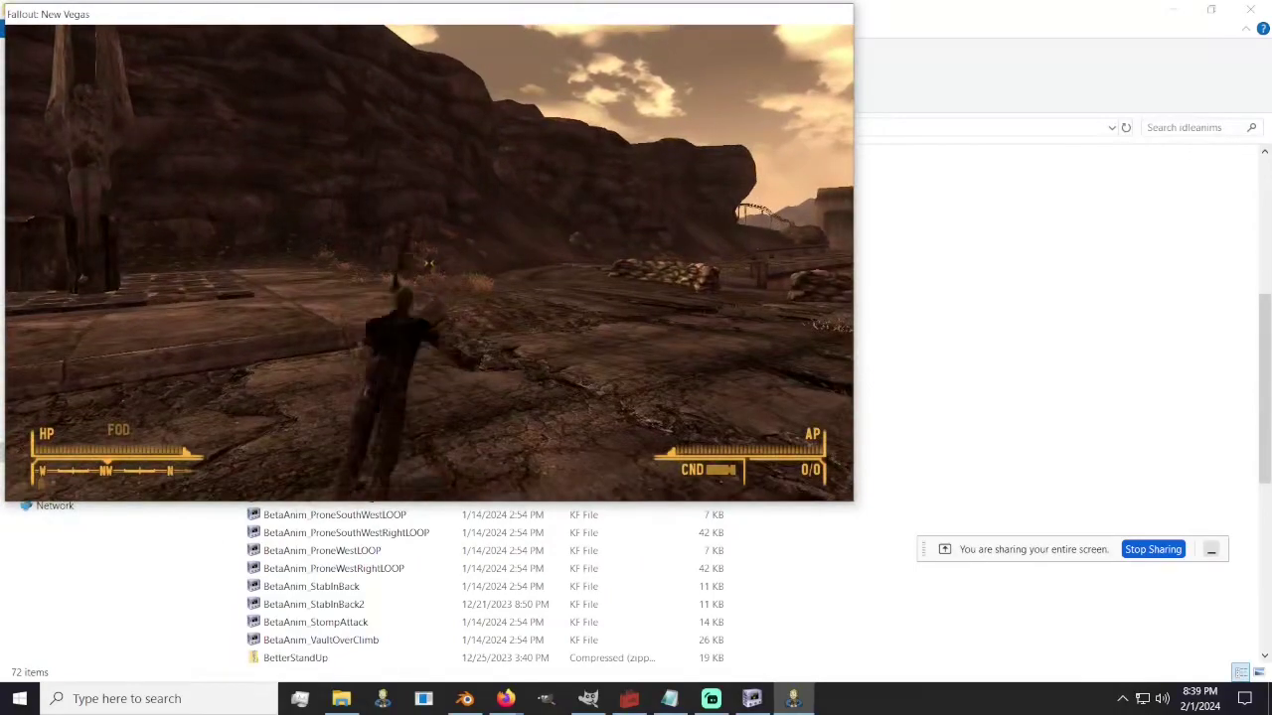
key(alt+F4)
Step: Switch back to Blender and delete the Weapon bone's keyframes from the SpecialIdle action
click(465, 699)
middle_drag(789, 248, 815, 318)
click(787, 256)
click(774, 301)
drag(1065, 546, 960, 654)
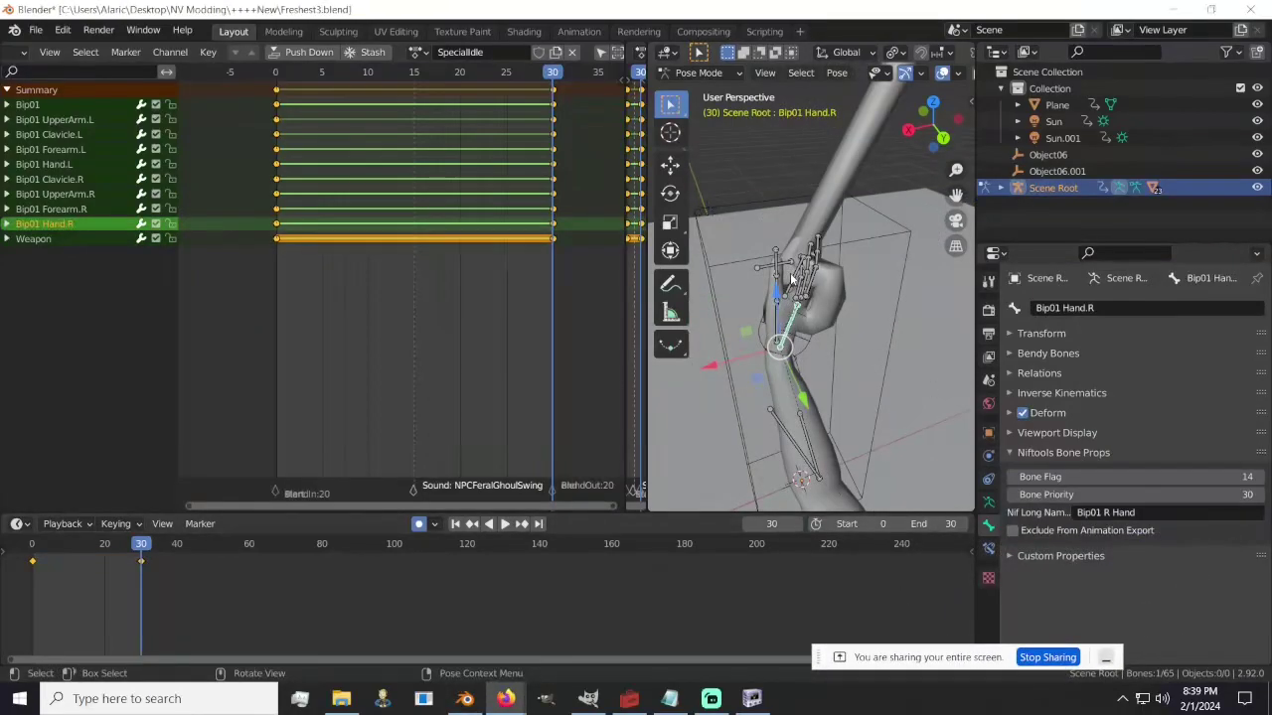
click(409, 240)
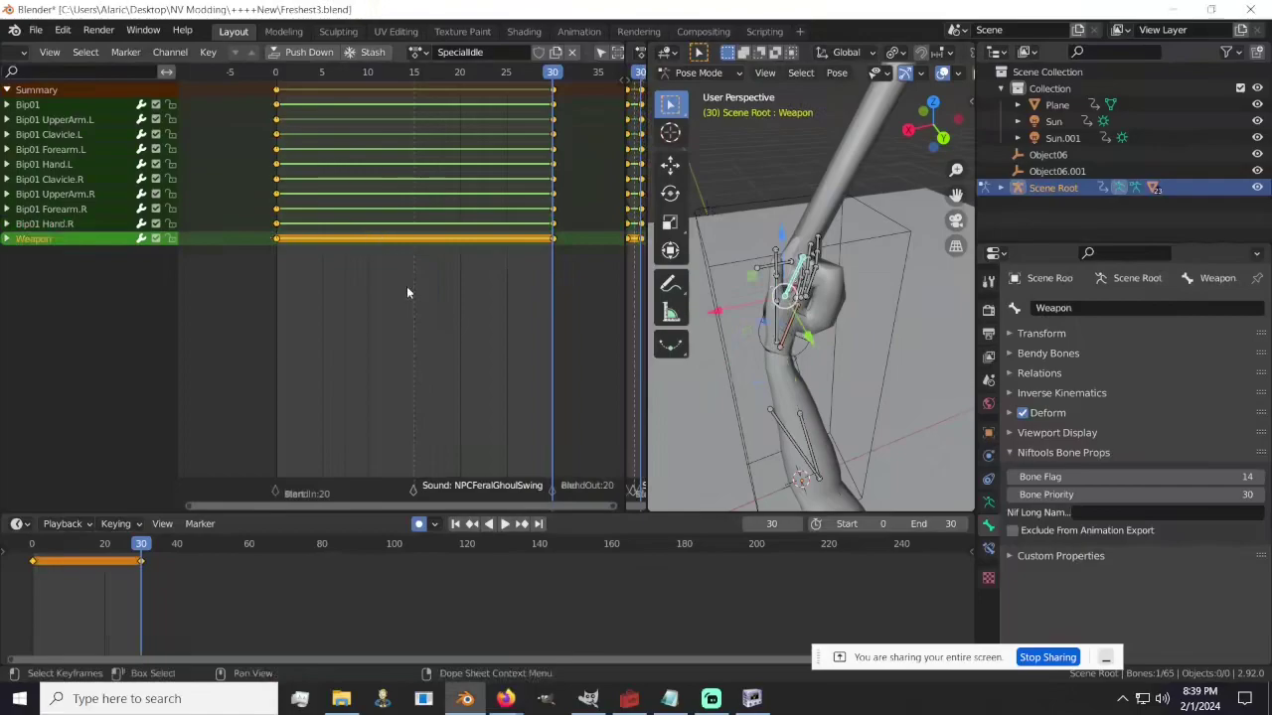
key(x)
Step: Copy the Nif Long Name Bip01 R Forearm from the Bip01 Forearm.R bone to the hand and clavicle bones of the right arm
click(73, 226)
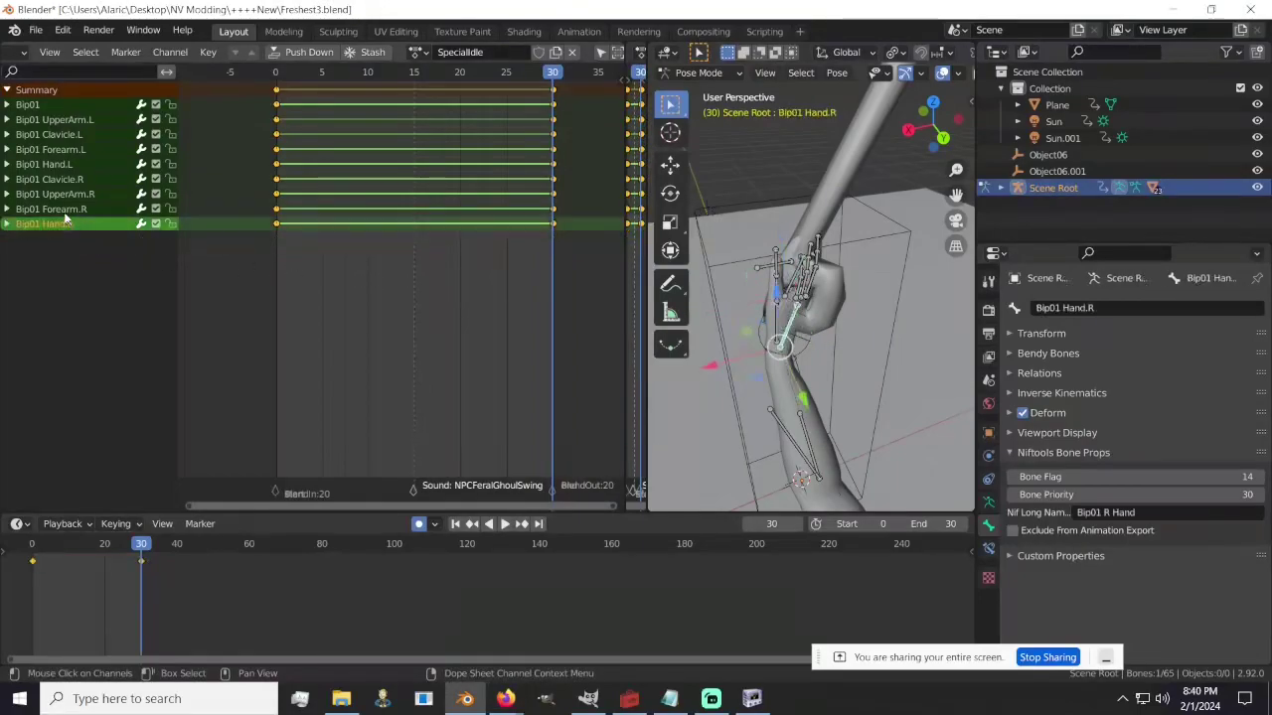
click(64, 212)
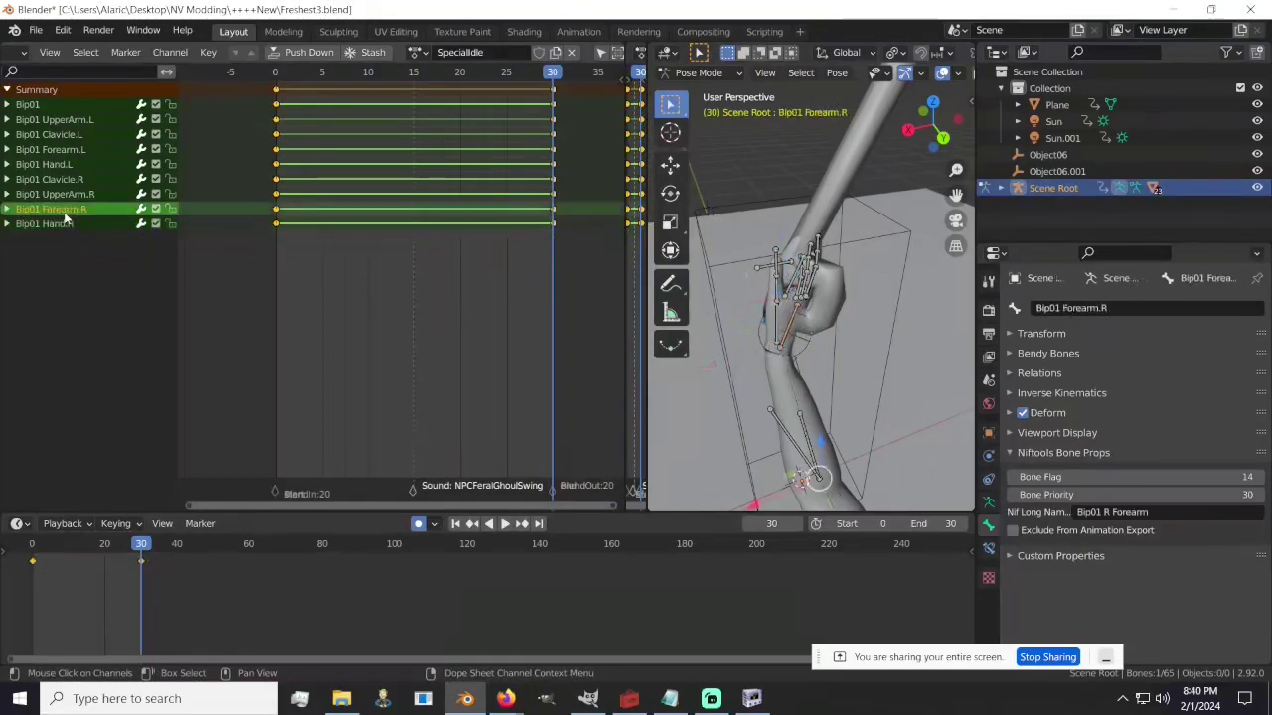
click(1156, 511)
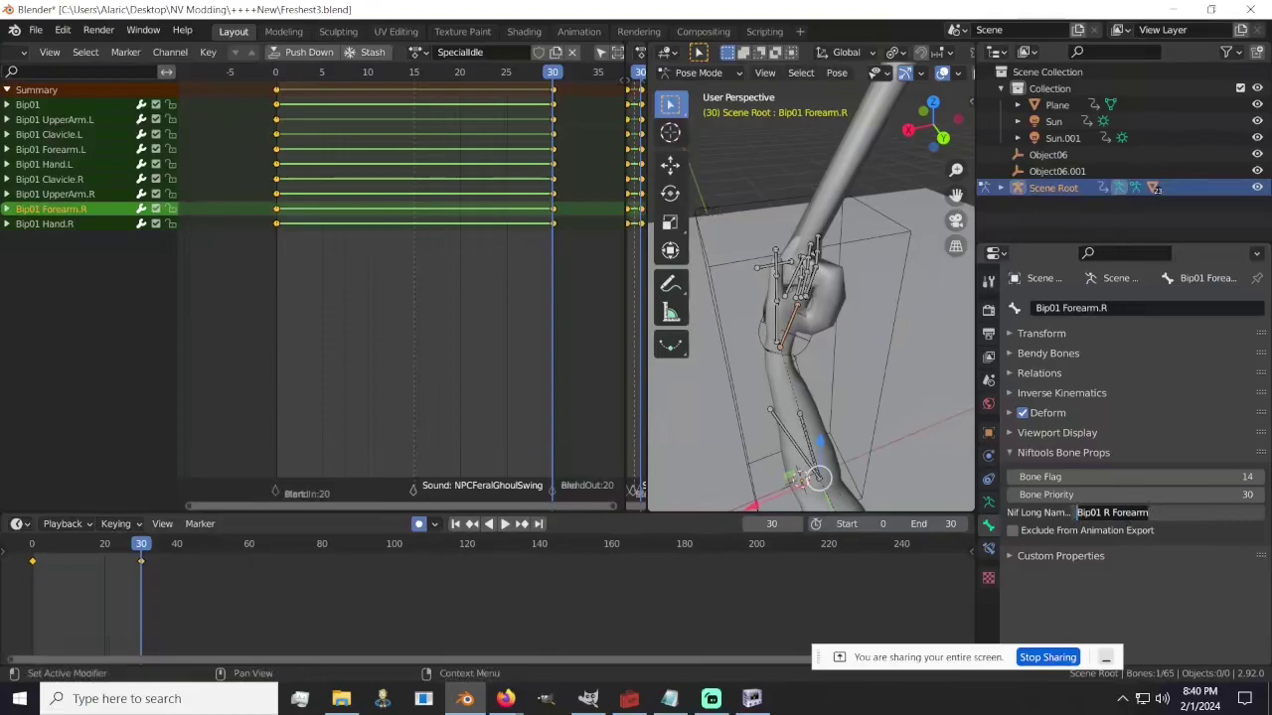
key(Return)
click(61, 226)
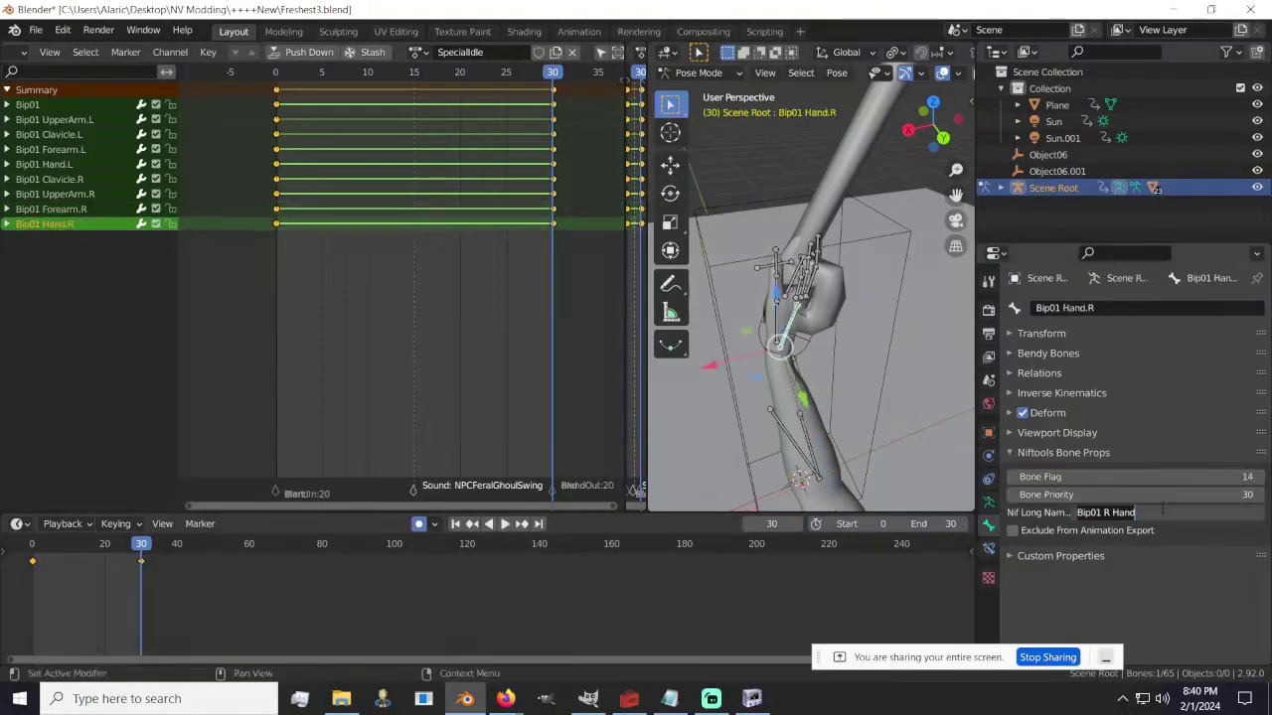
click(100, 179)
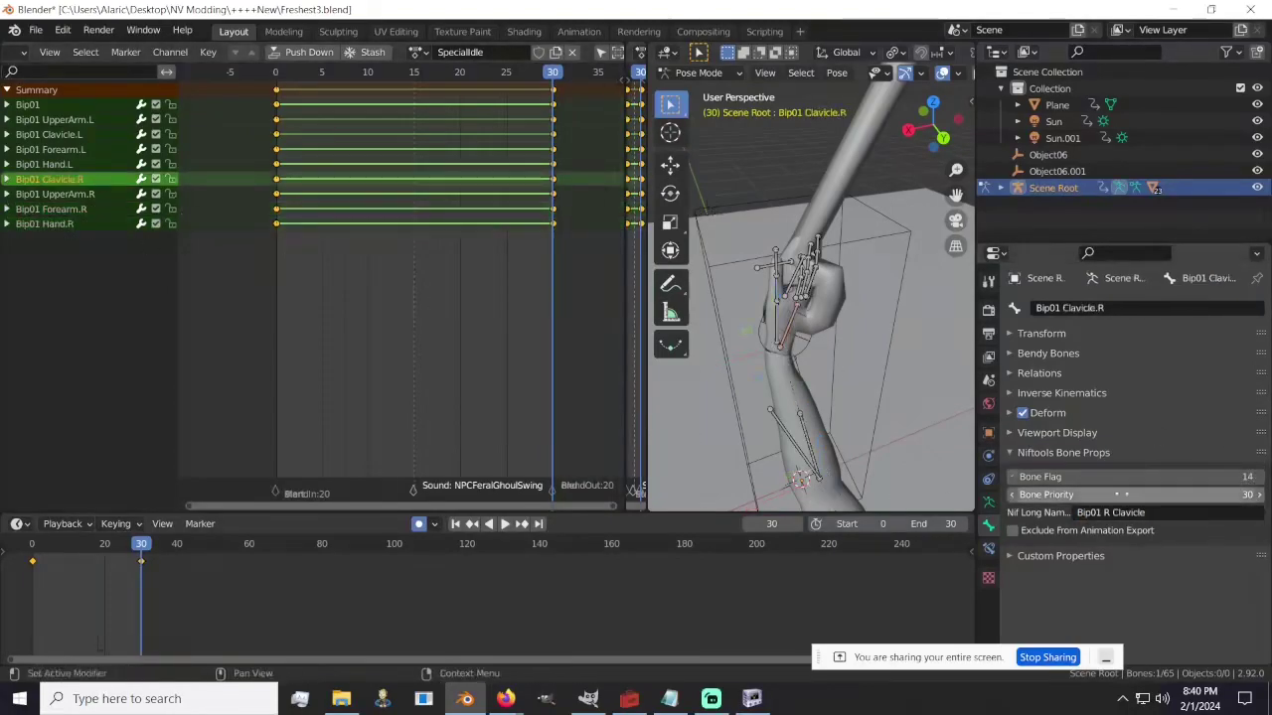
key(Return)
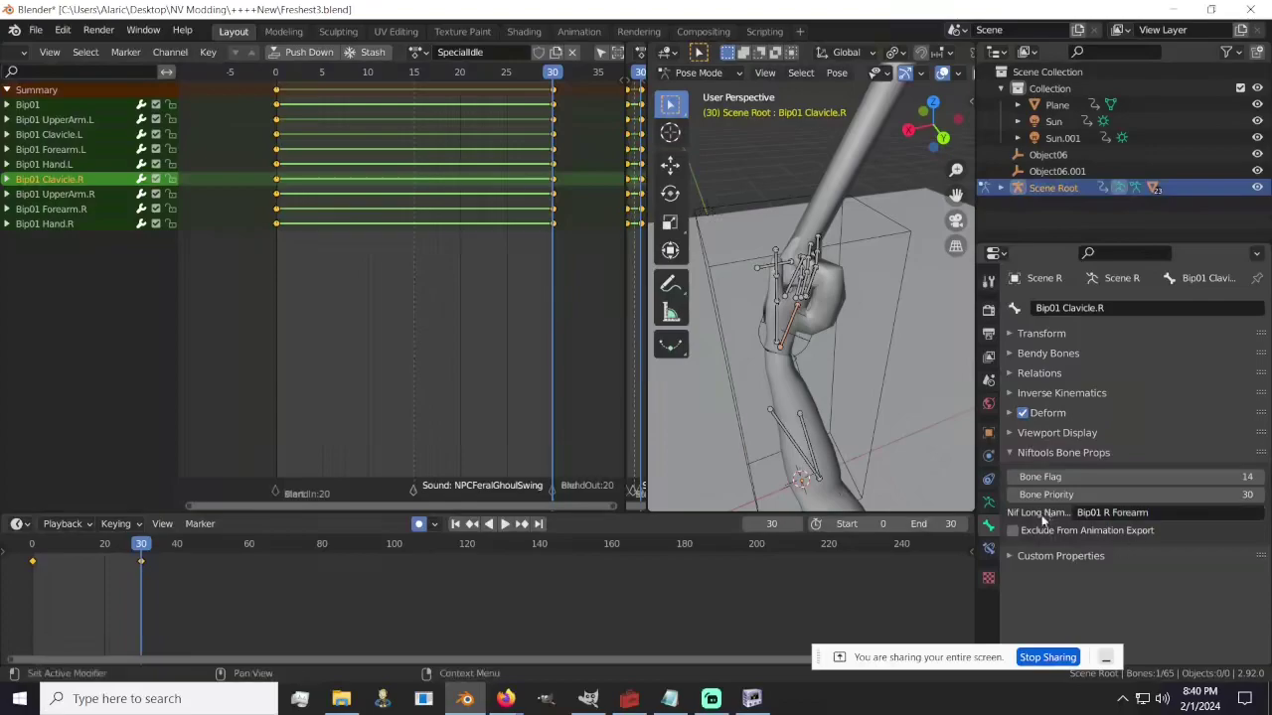
drag(977, 536, 1033, 535)
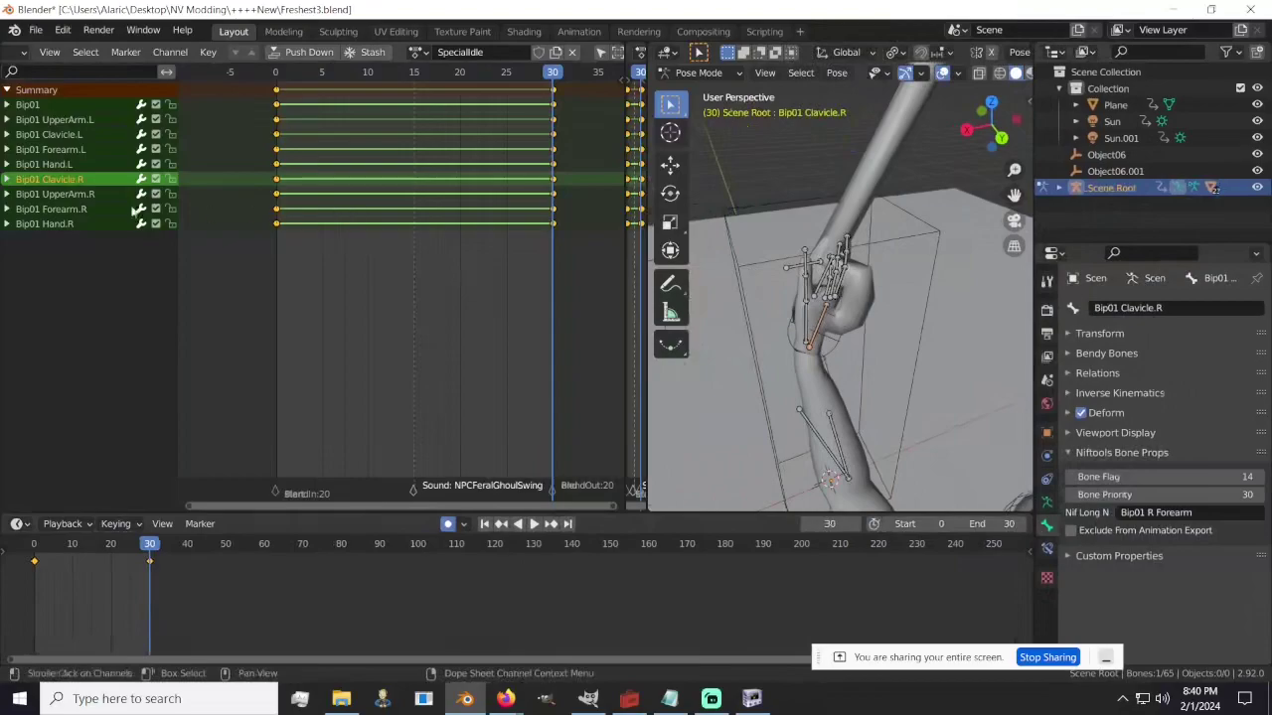
Step: Set the Nif Long Name of the Bip01 Clavicle.L and Bip01 UpperArm.L bones to Bip01 R Forearm
click(75, 136)
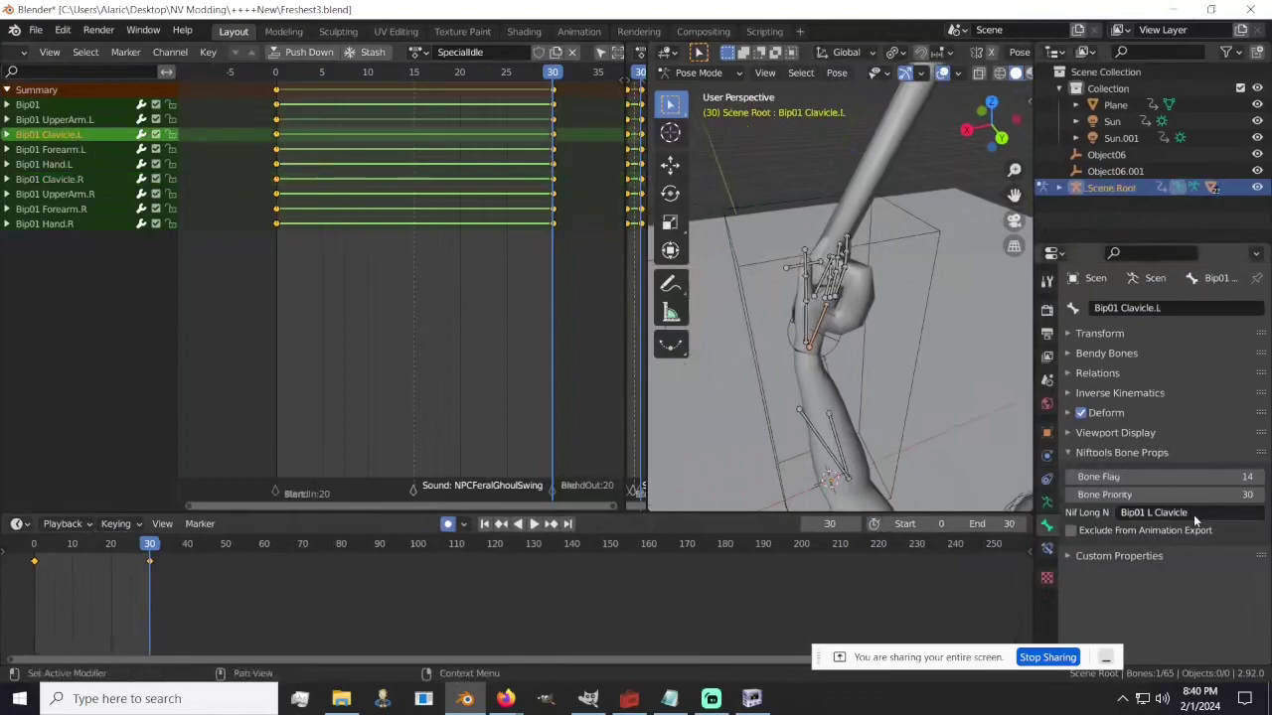
click(1156, 512)
double_click(66, 123)
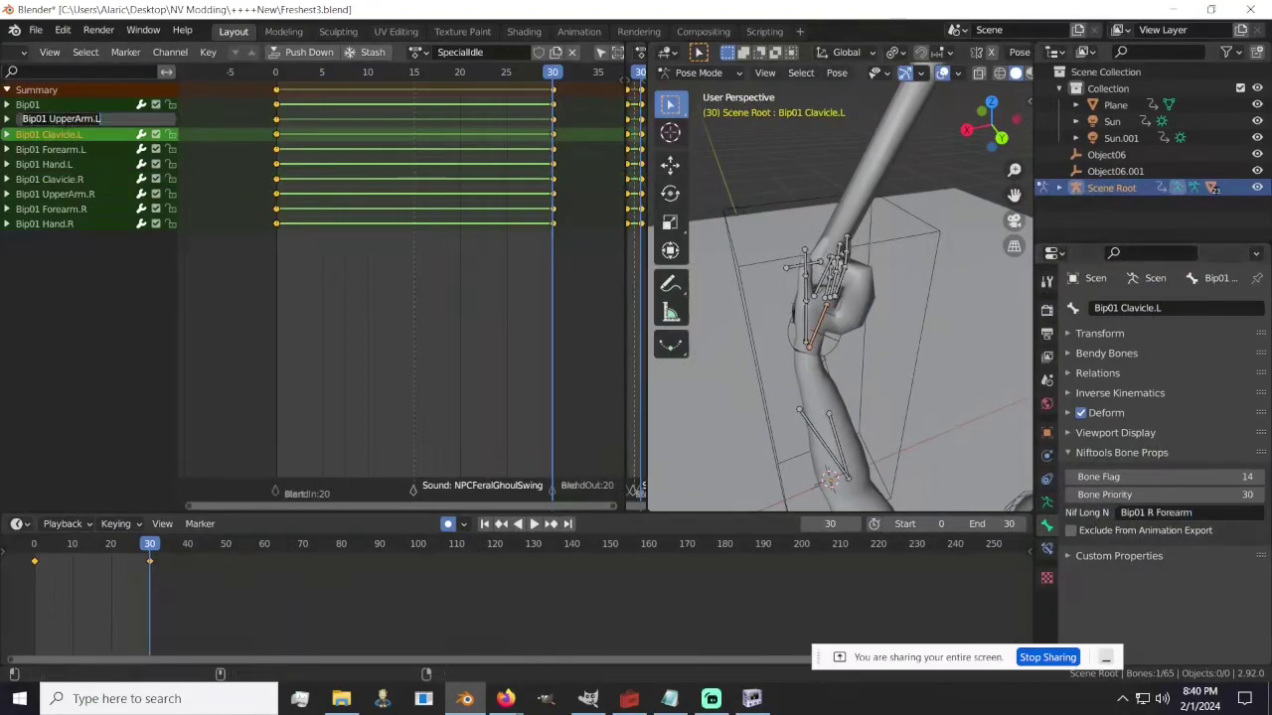
click(55, 119)
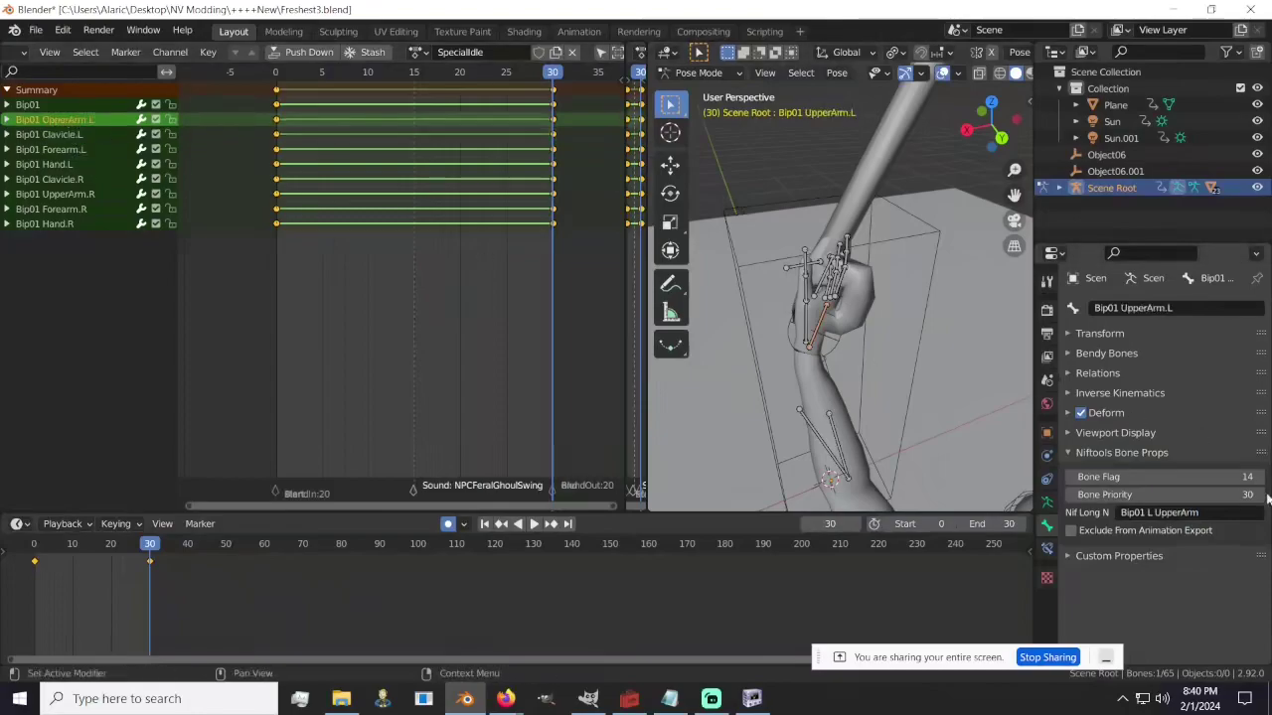
click(1156, 512)
key(Return)
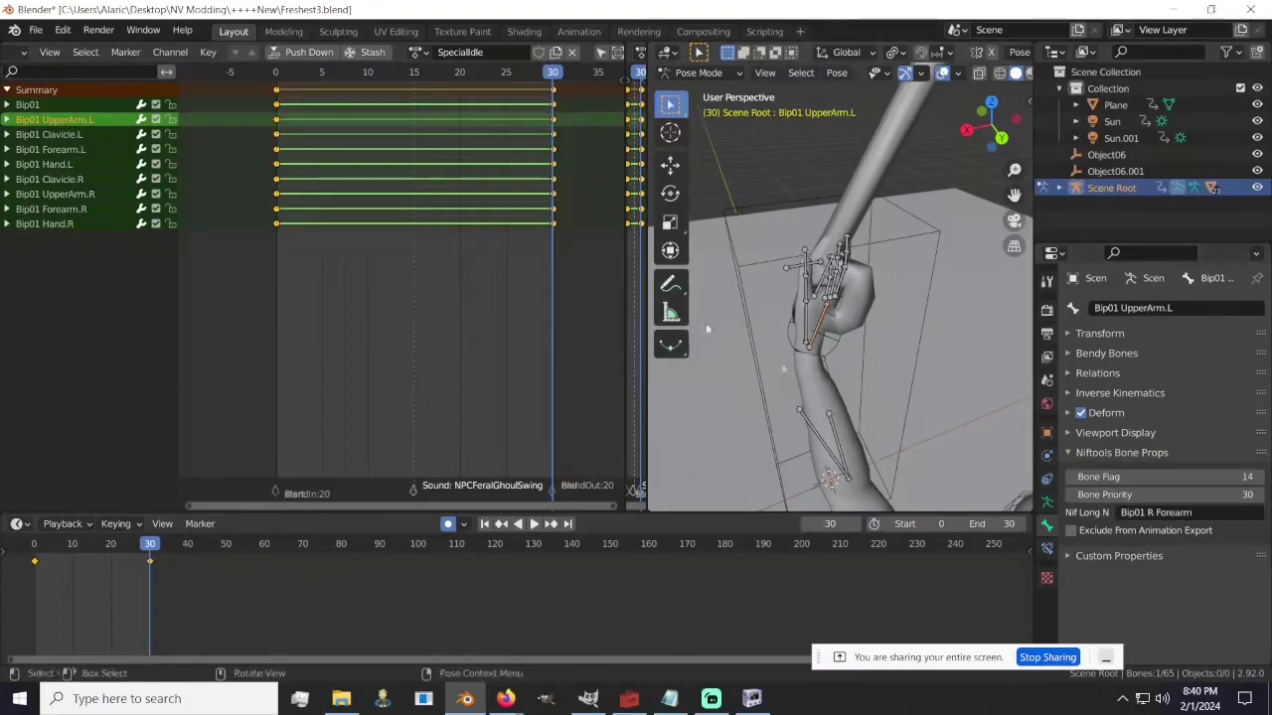
Step: Export the animation as BetaAnim_LandAndRoll and test it in Fallout: New Vegas while the character runs
click(35, 30)
mouse_move(110, 274)
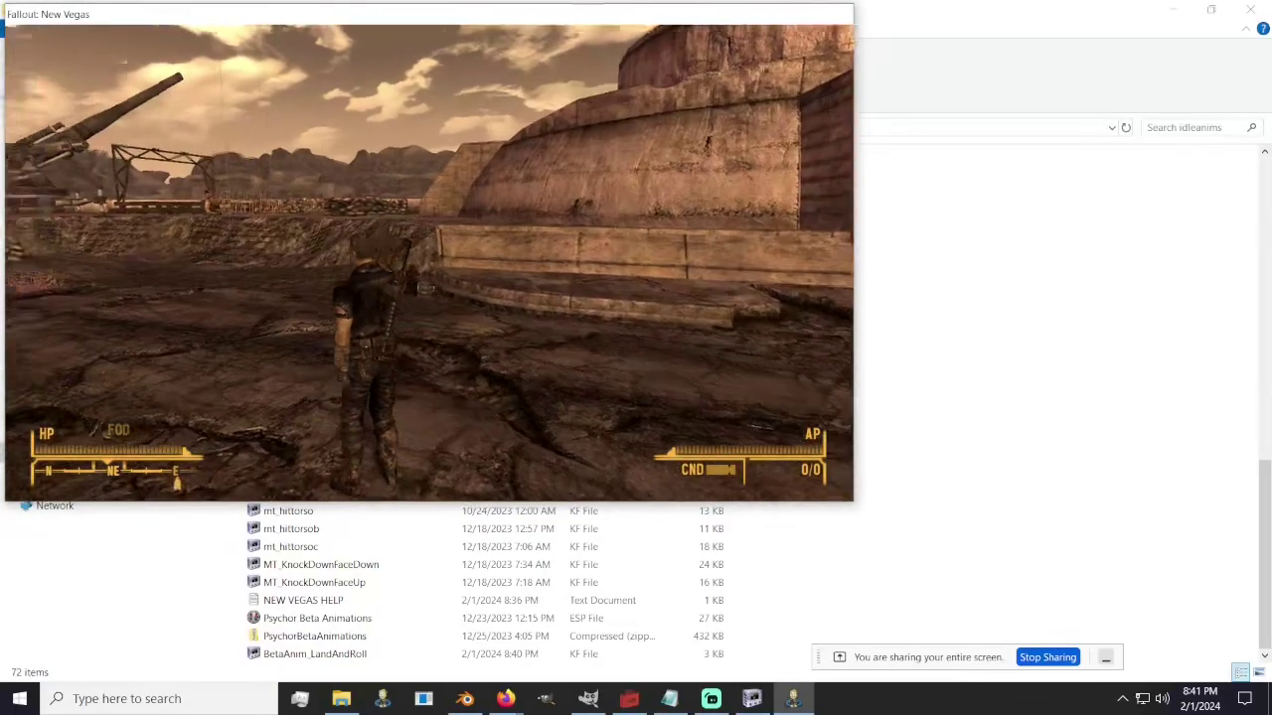
key(w)
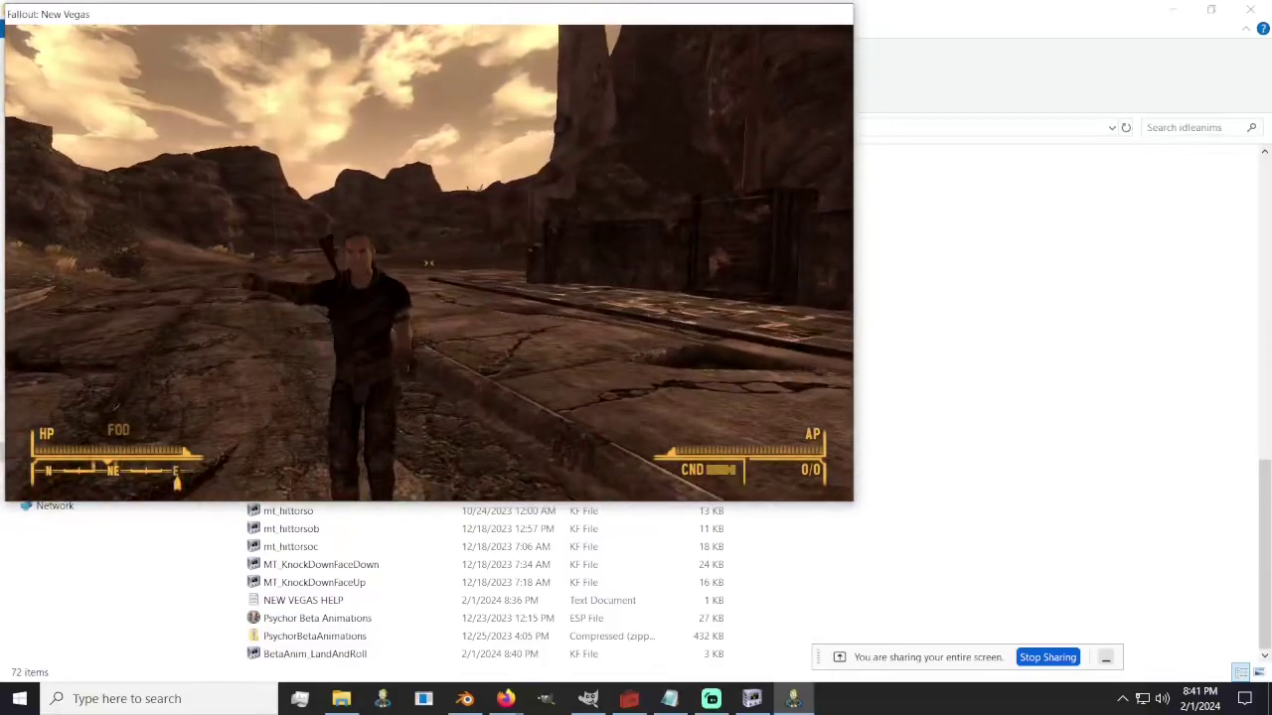
Step: Quit the game with the qqq console command and return to the idleanims folder
key(grave)
text(qqq)
key(Return)
double_click(574, 652)
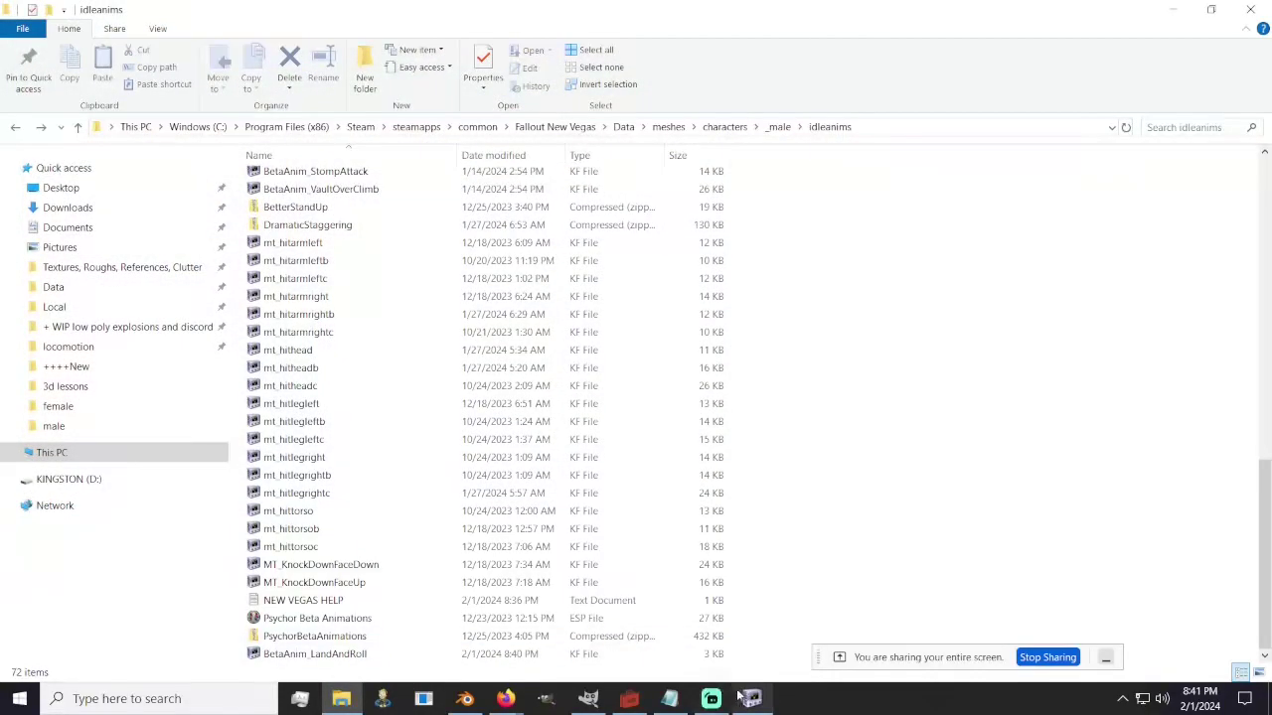
Step: Switch to Blender and clear the Nif Long Name of the UpperArm, Clavicle, Forearm and Hand bones of the left arm
click(465, 698)
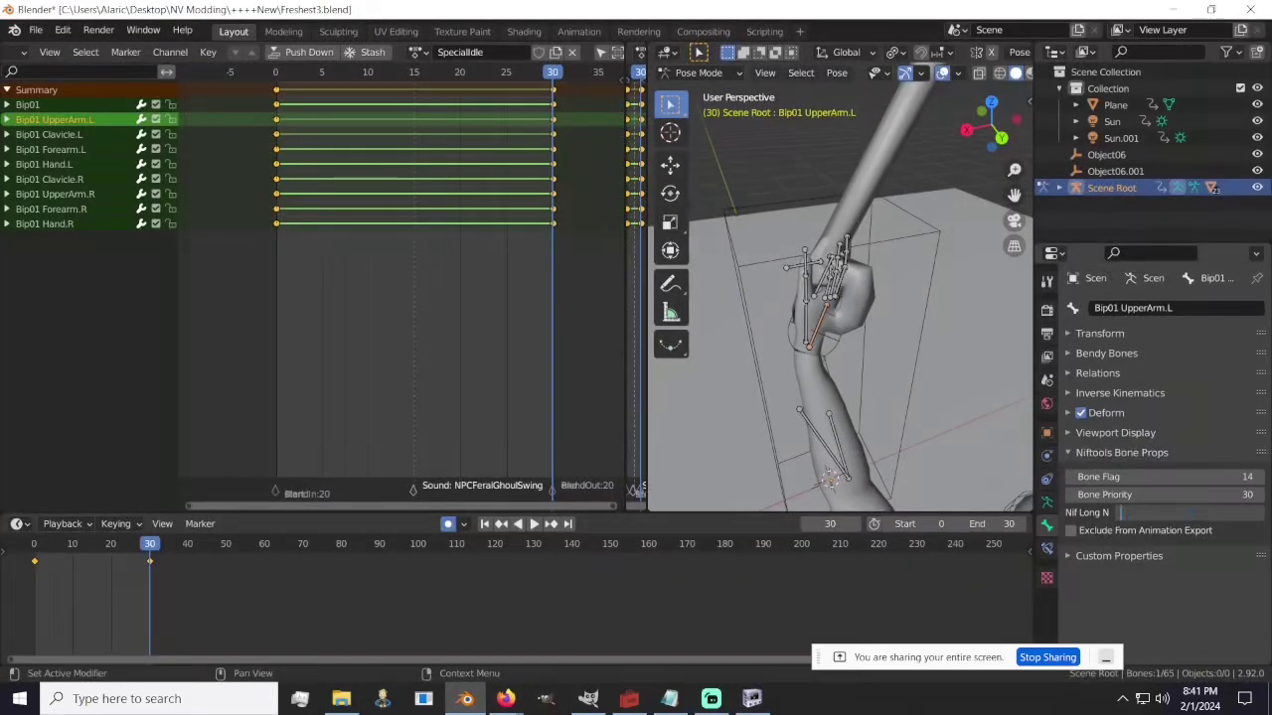
double_click(55, 134)
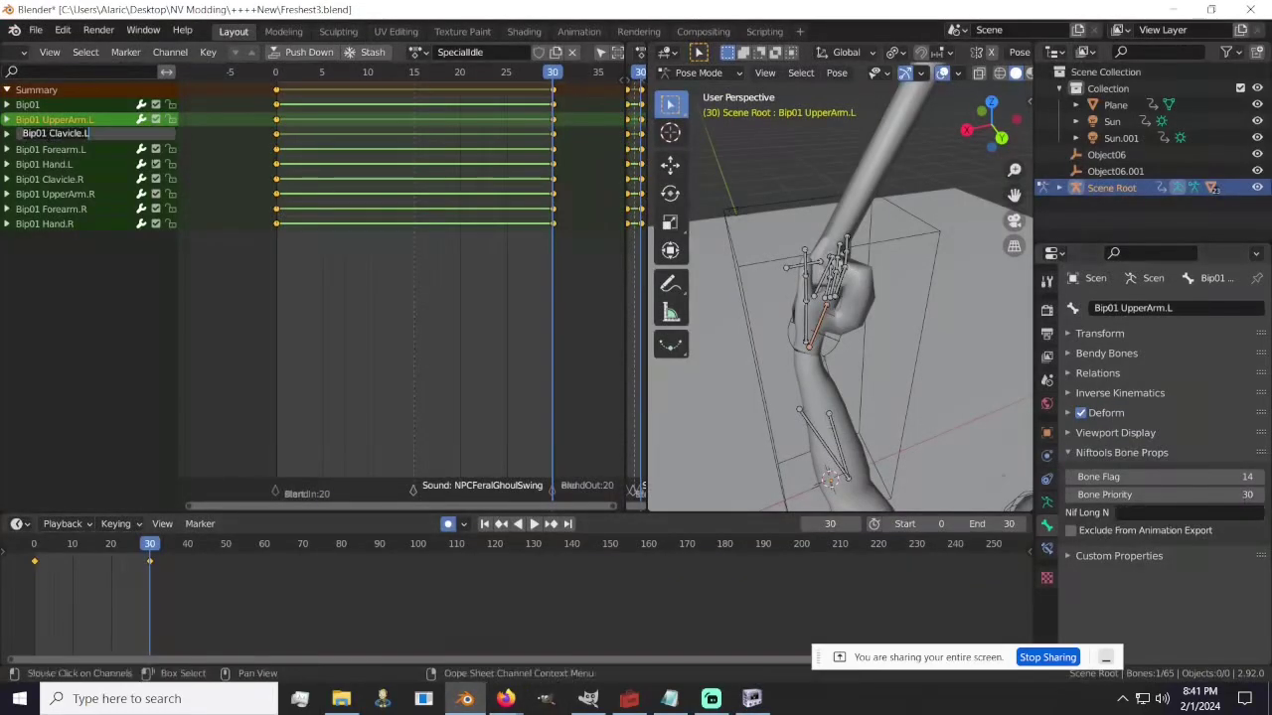
key(Return)
click(55, 134)
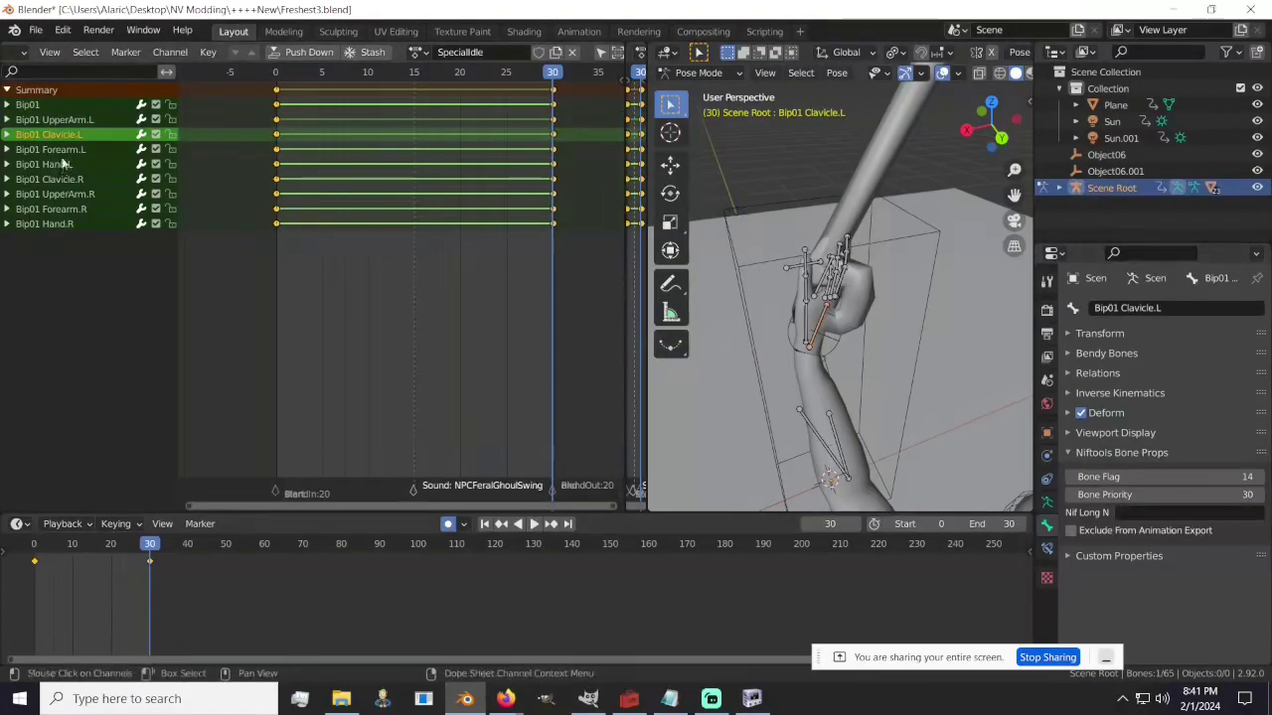
click(55, 149)
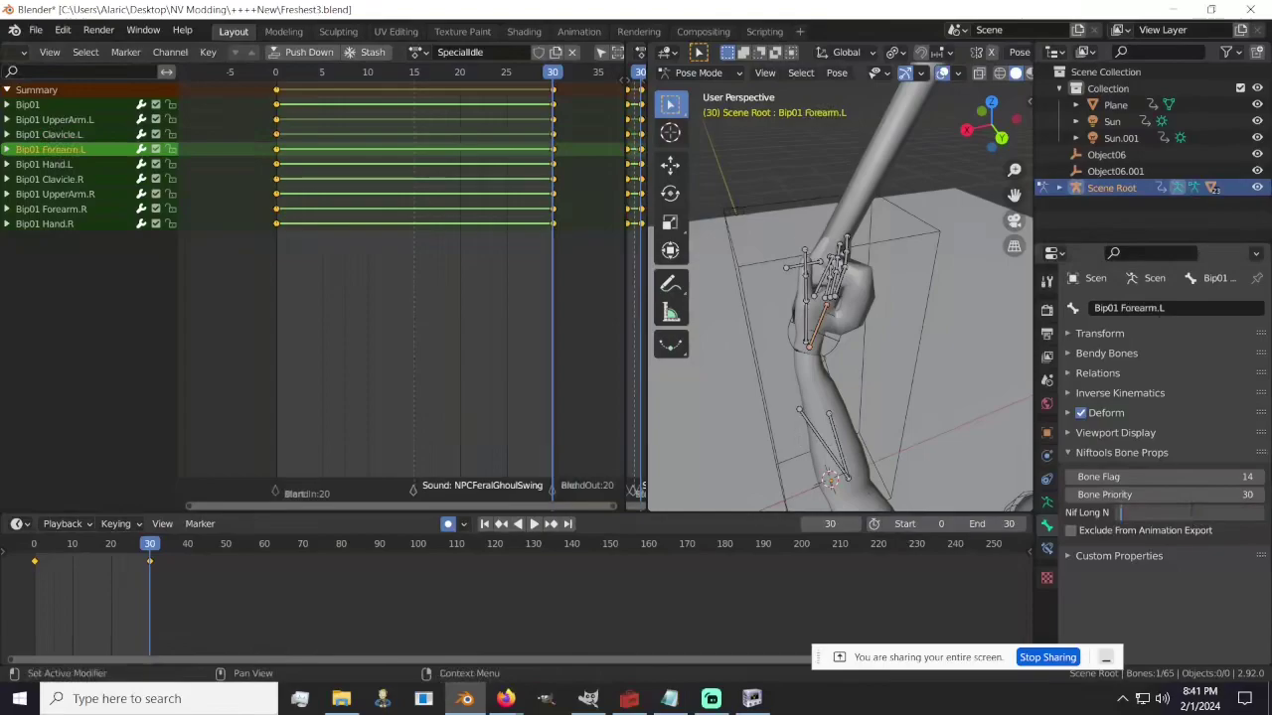
key(Escape)
click(44, 164)
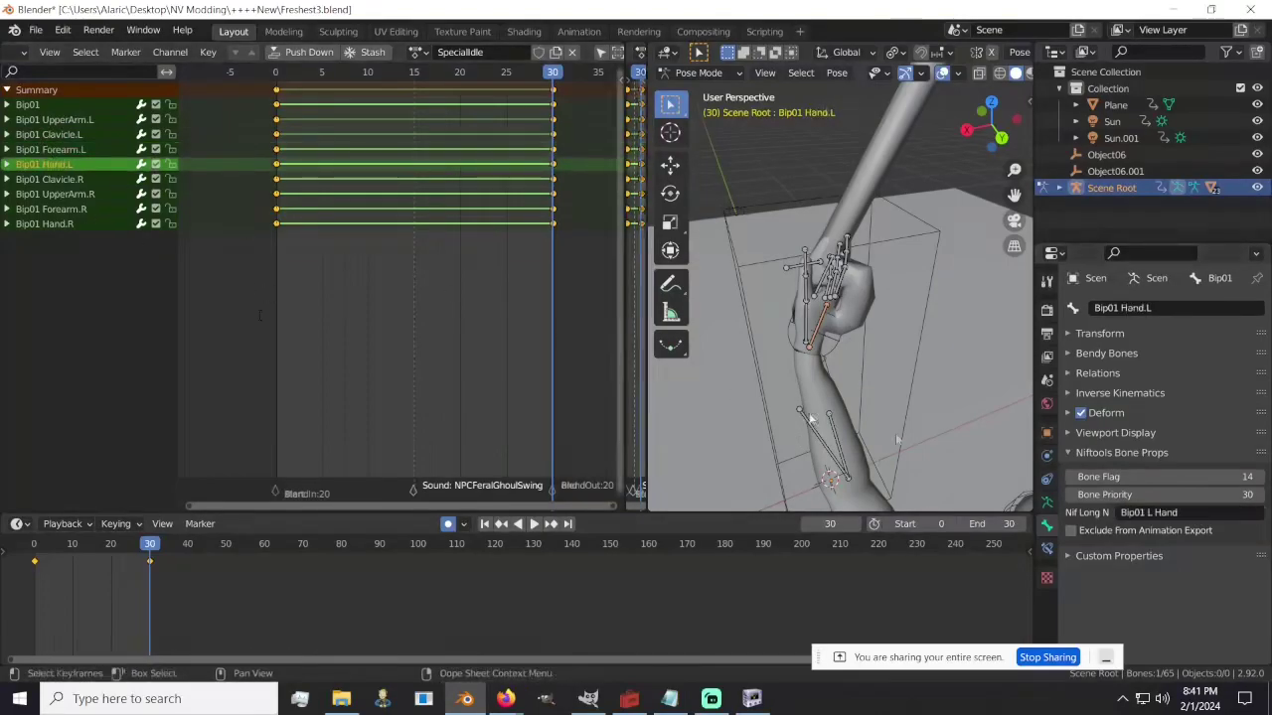
key(Escape)
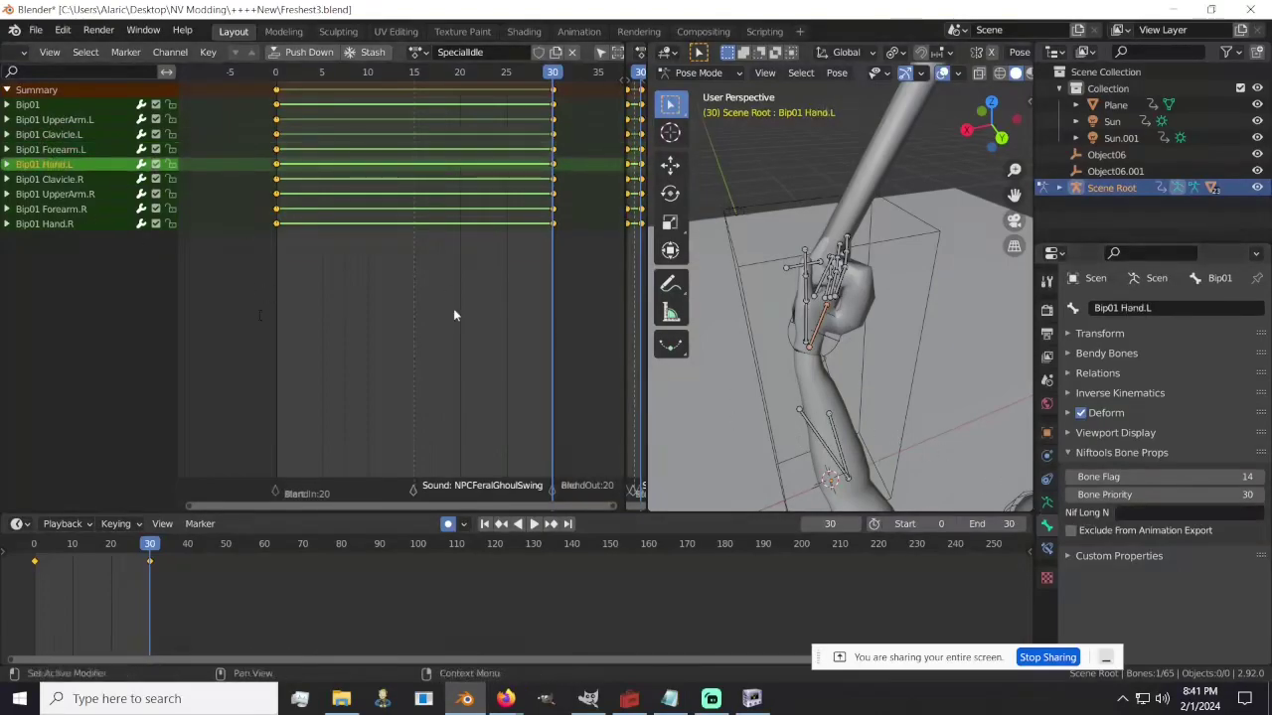
Step: Clear the Nif Long Name of the Clavicle, UpperArm, Forearm and Hand bones of the right arm
click(49, 179)
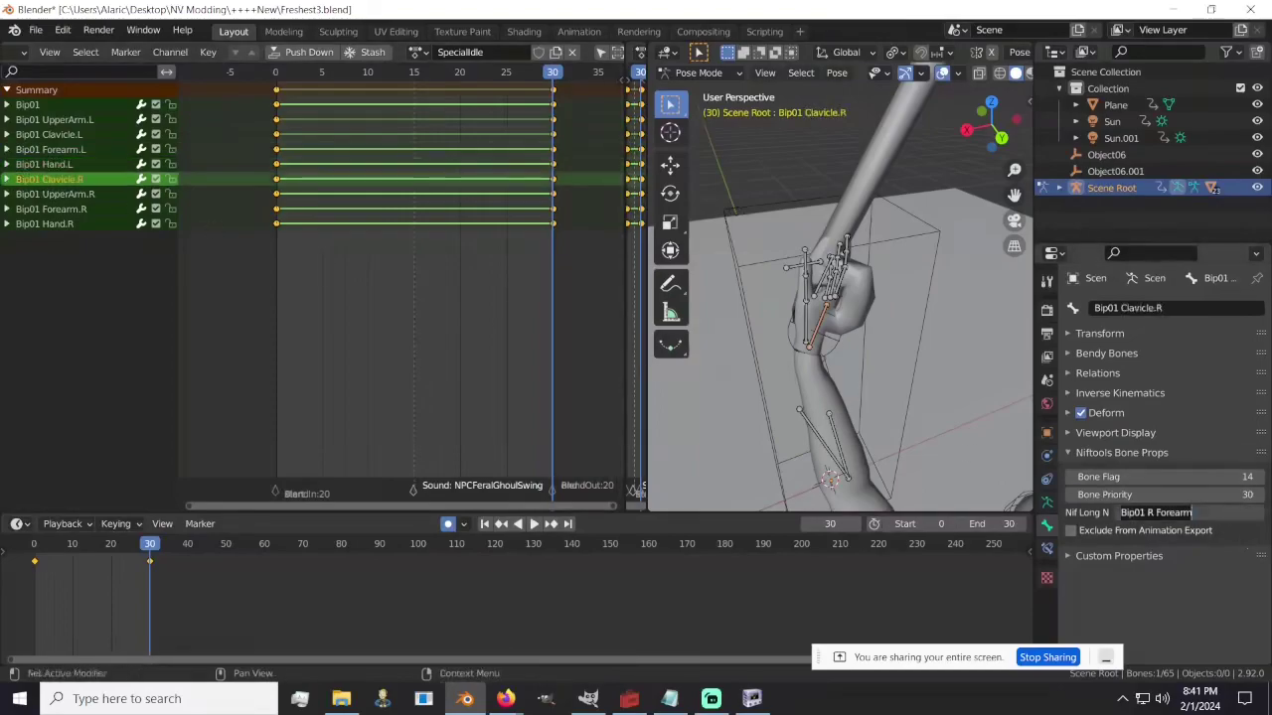
key(Escape)
click(55, 194)
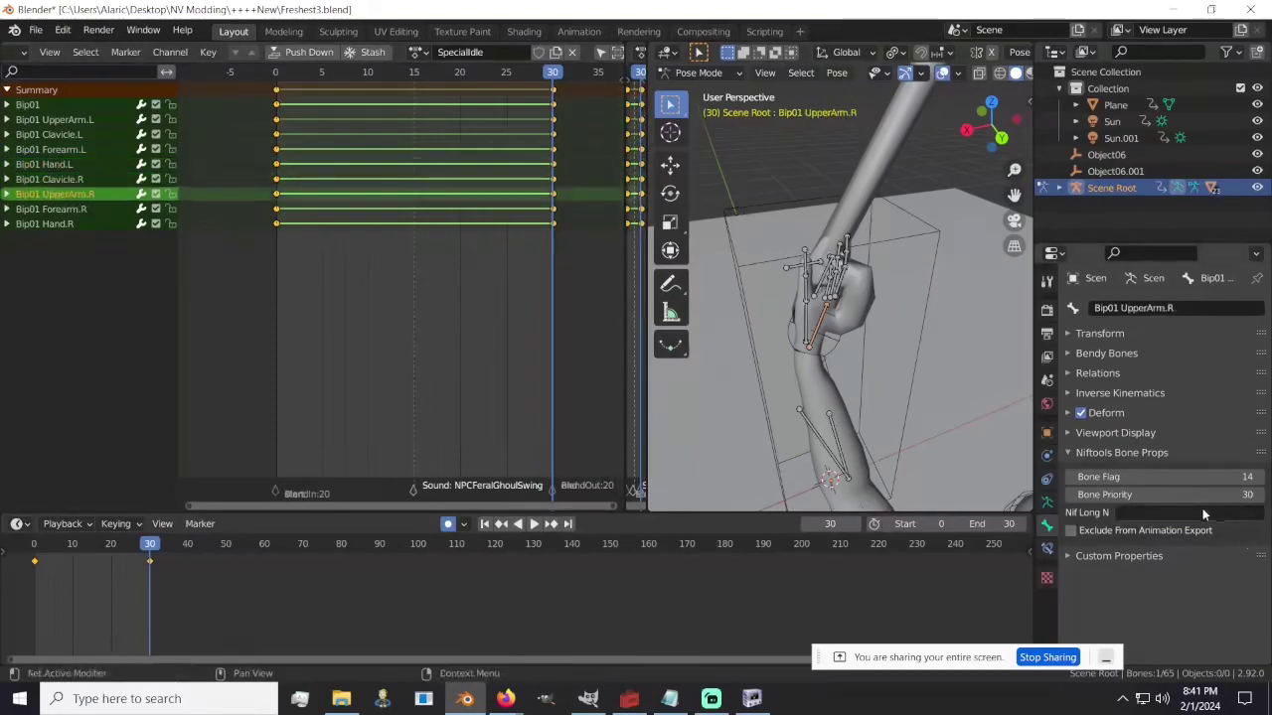
click(1175, 512)
key(Escape)
click(87, 208)
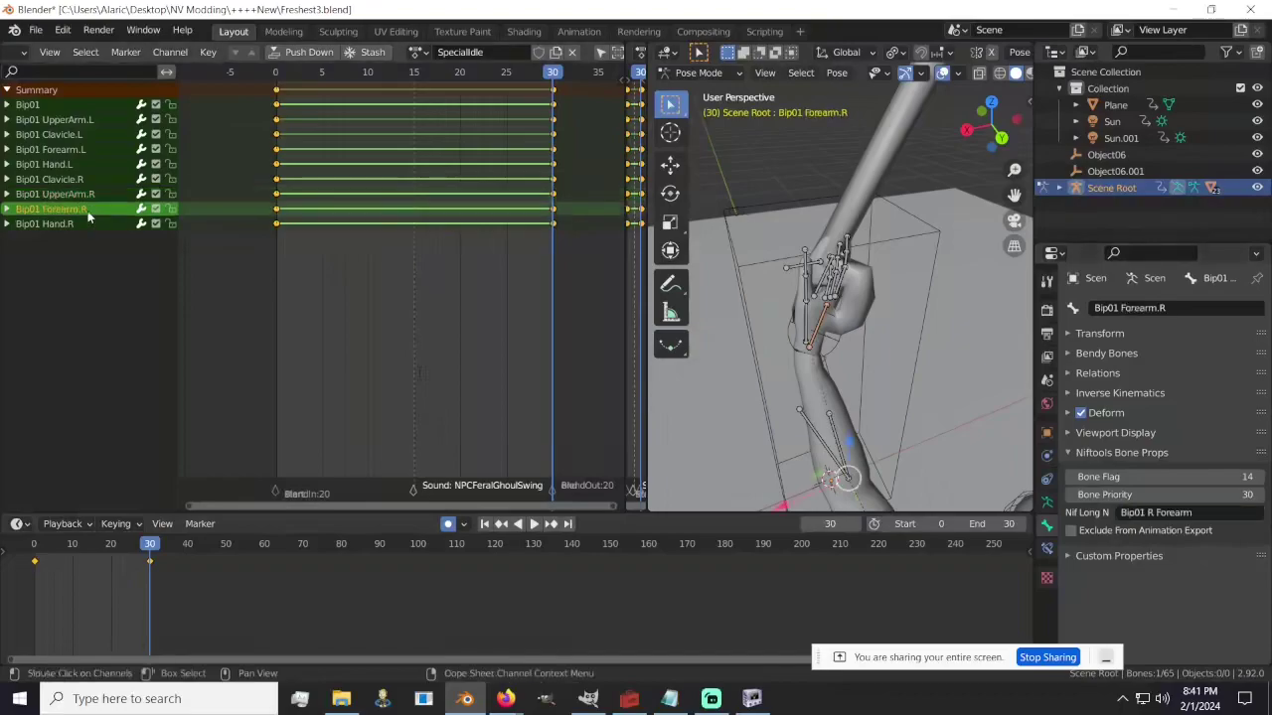
key(Escape)
click(80, 222)
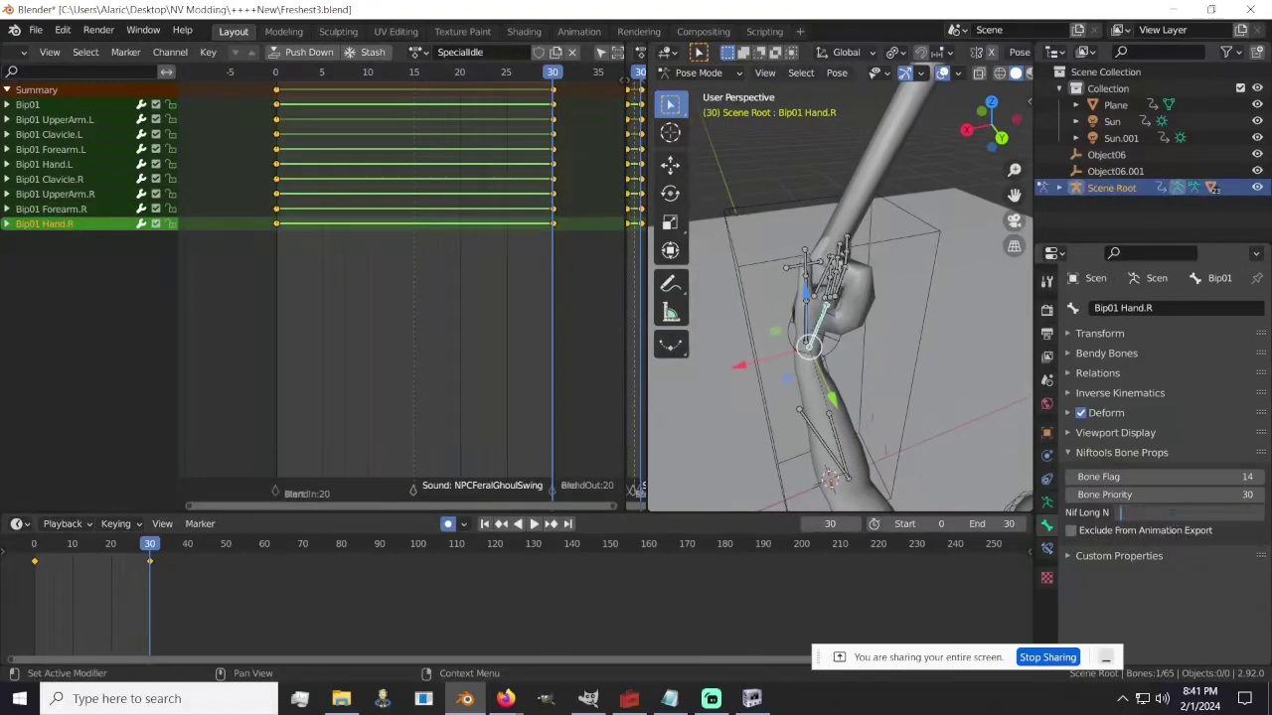
key(Escape)
Step: Test the BetaAnim_LandAndRoll animation in Fallout: New Vegas while the character moves forward and jumps
click(669, 699)
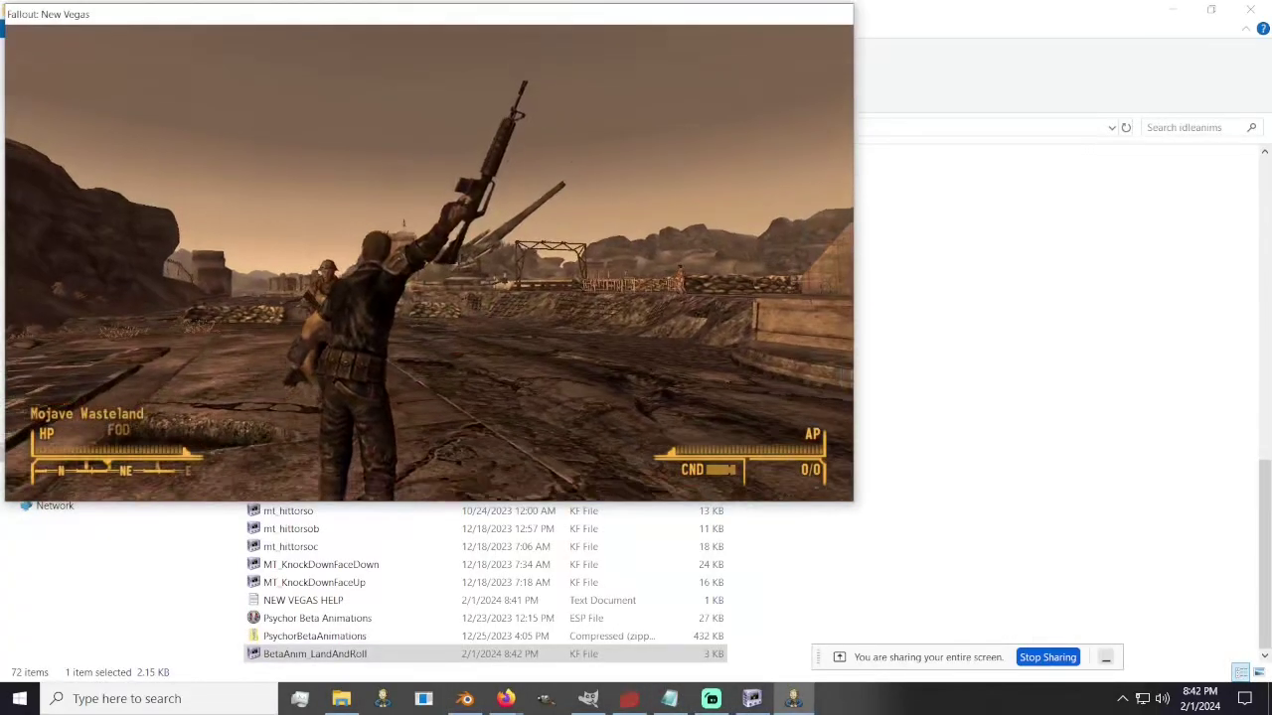
key(w)
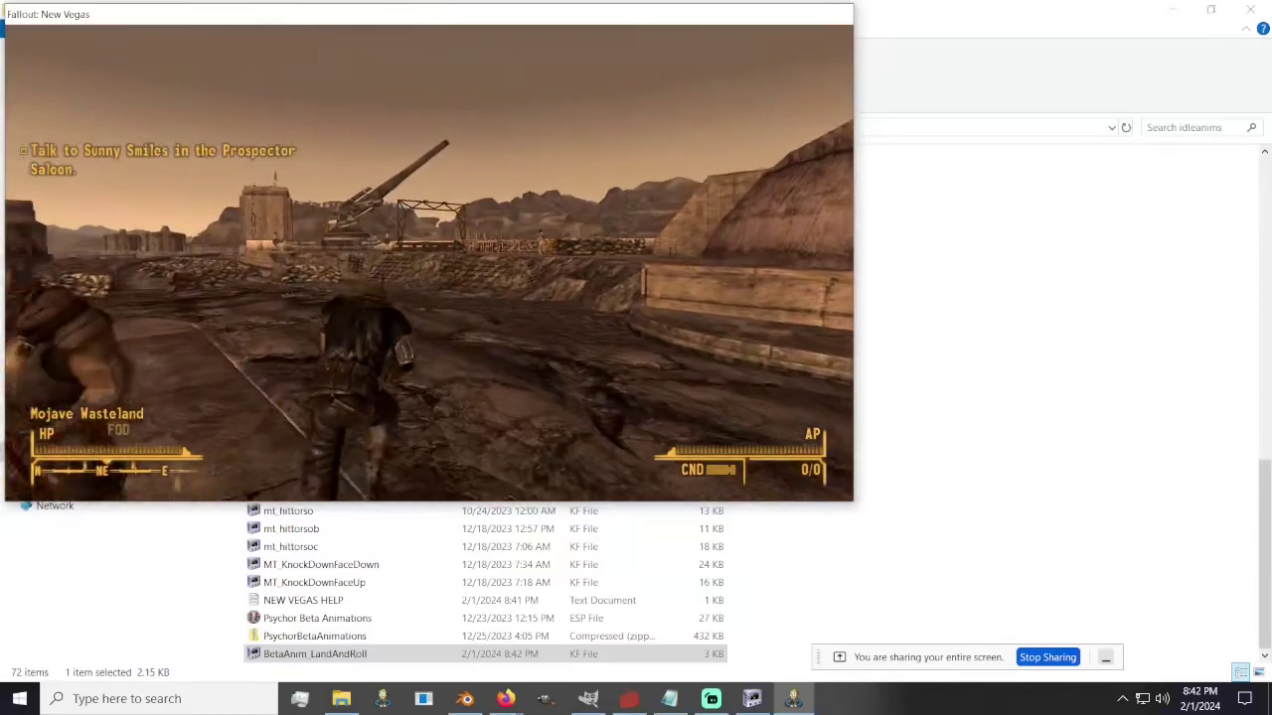
key(w)
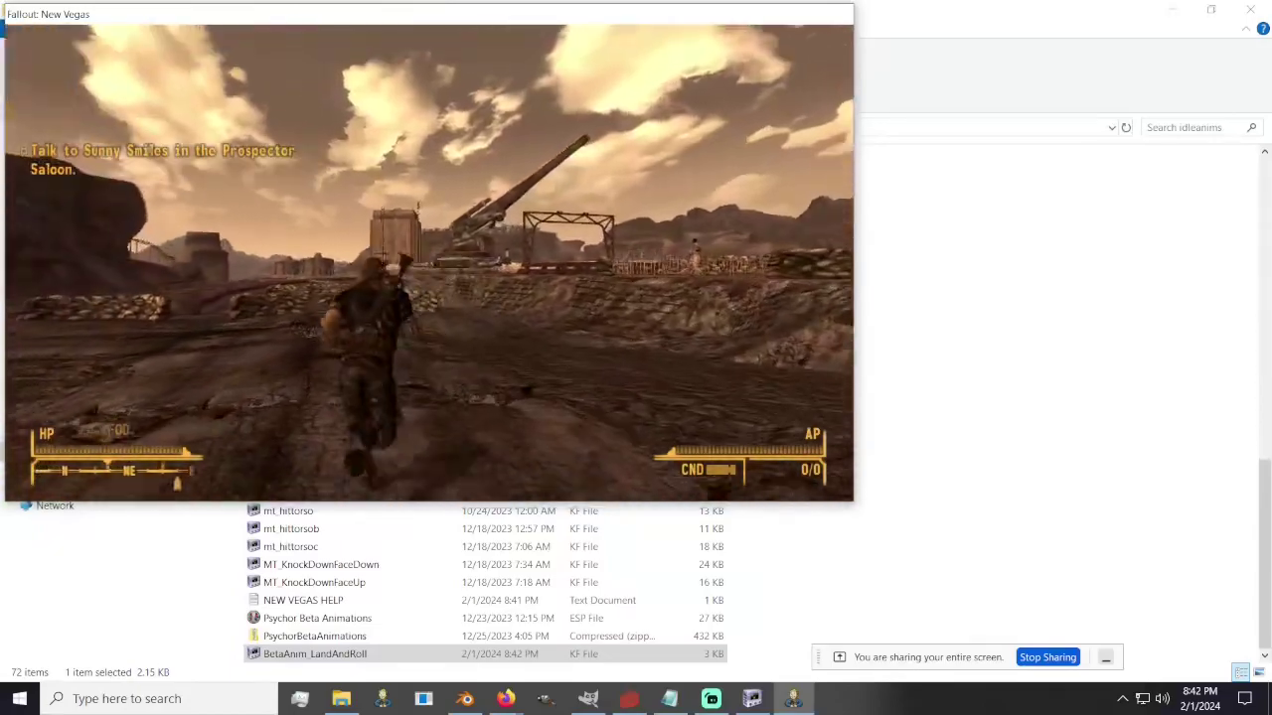
key(w)
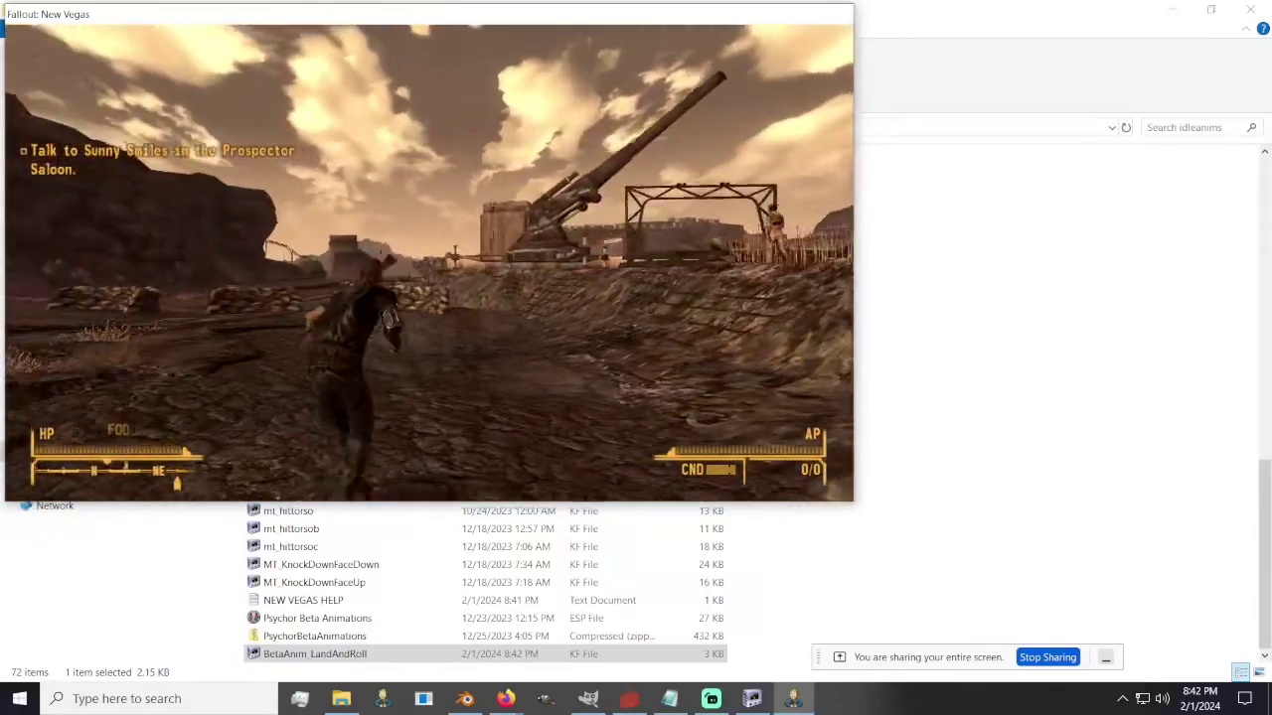
key(w)
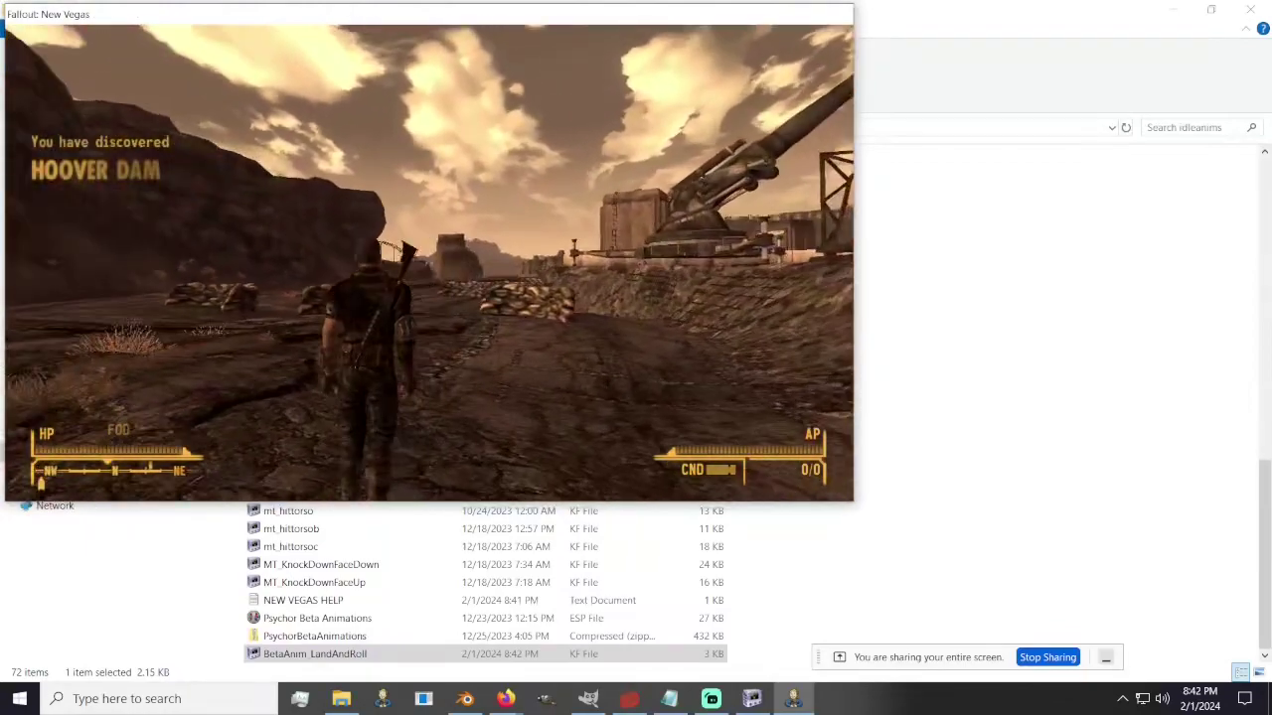
key(w)
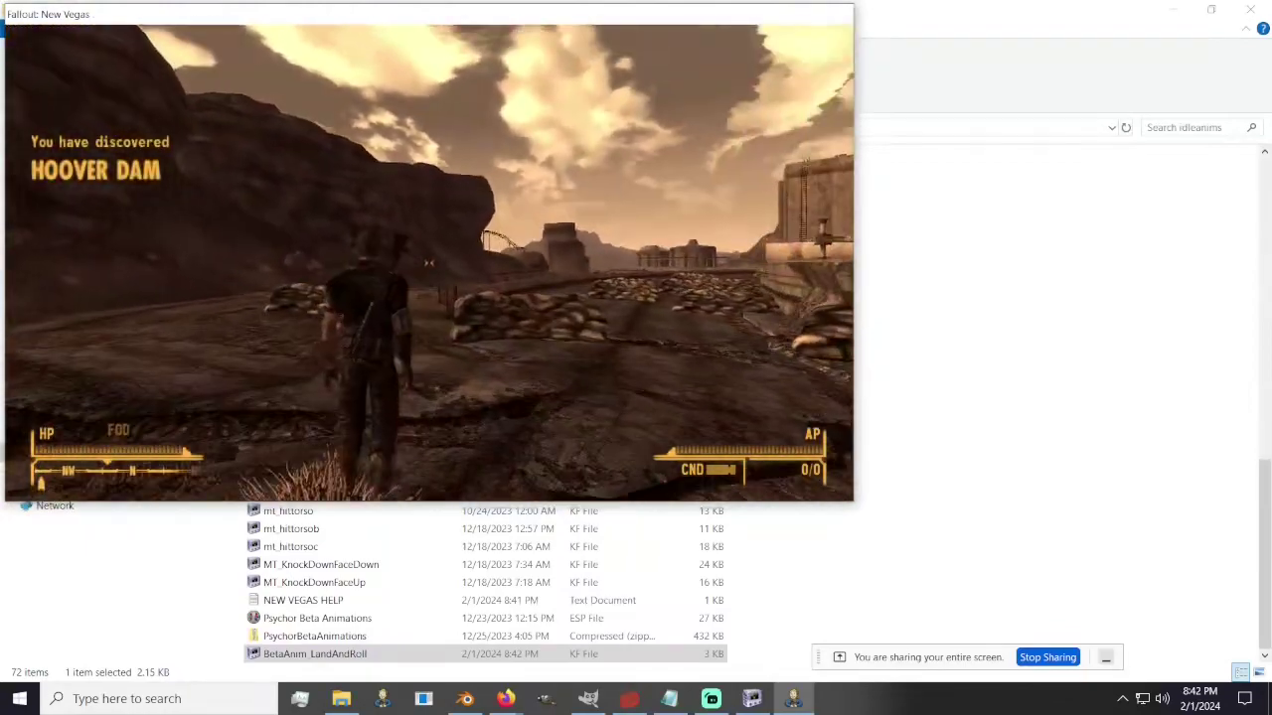
key(w)
key(space)
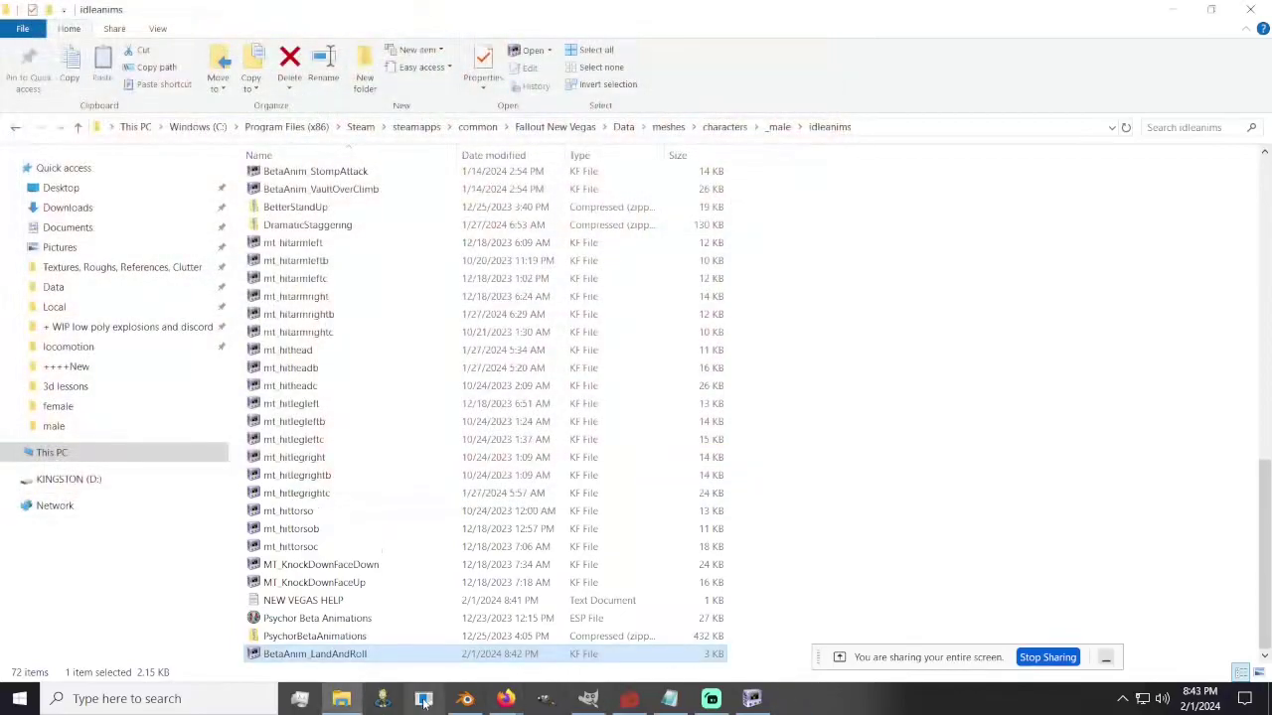
Step: Switch to Blender, set the interpolation of all keyframes in the SpecialIdle action to Linear and play the animation
click(465, 699)
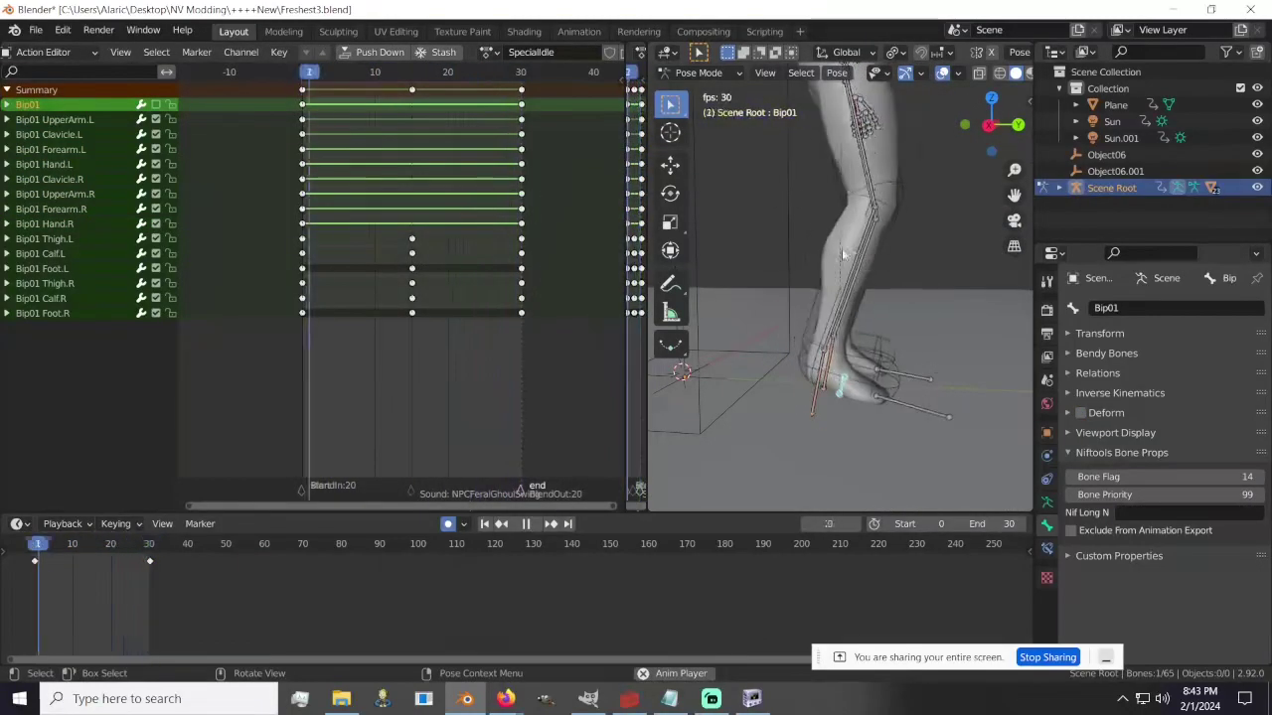
key(space)
key(a)
right_click(368, 284)
mouse_move(368, 284)
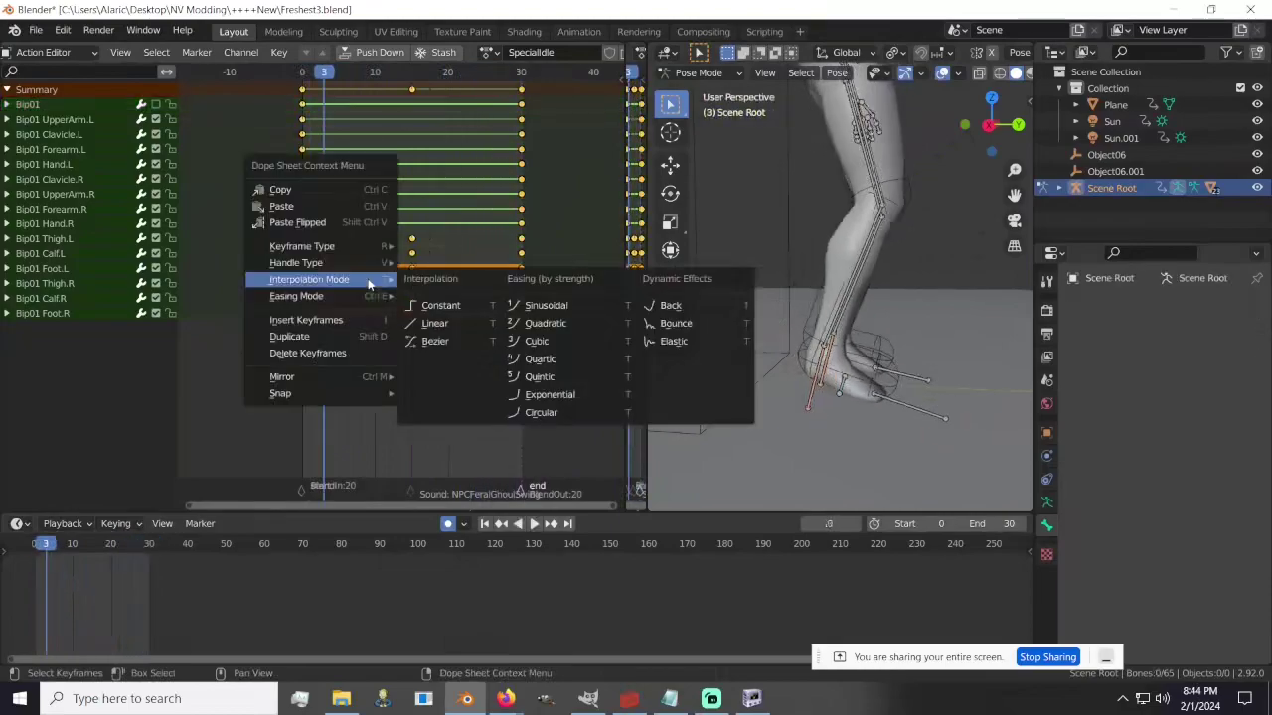
click(445, 324)
key(alt+a)
key(space)
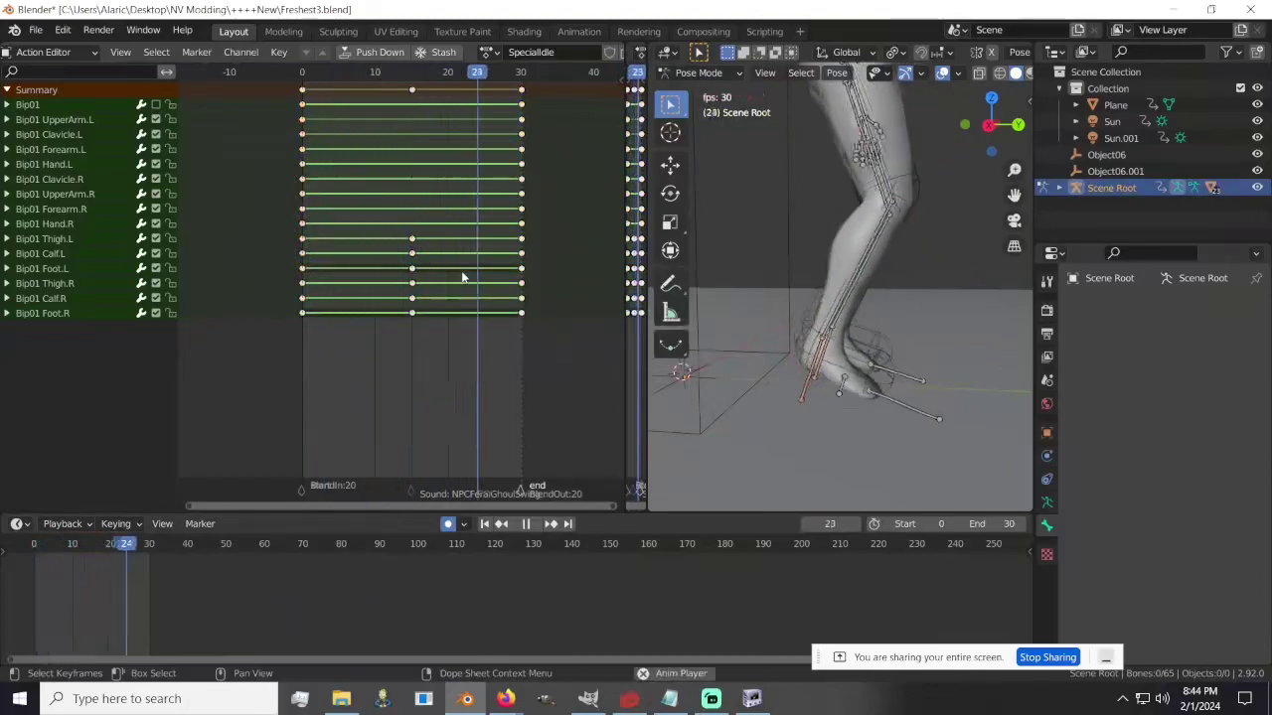
Step: Set the interpolation of the thigh, calf and foot keyframes of both legs to Bezier
key(space)
key(c)
drag(505, 264, 371, 321)
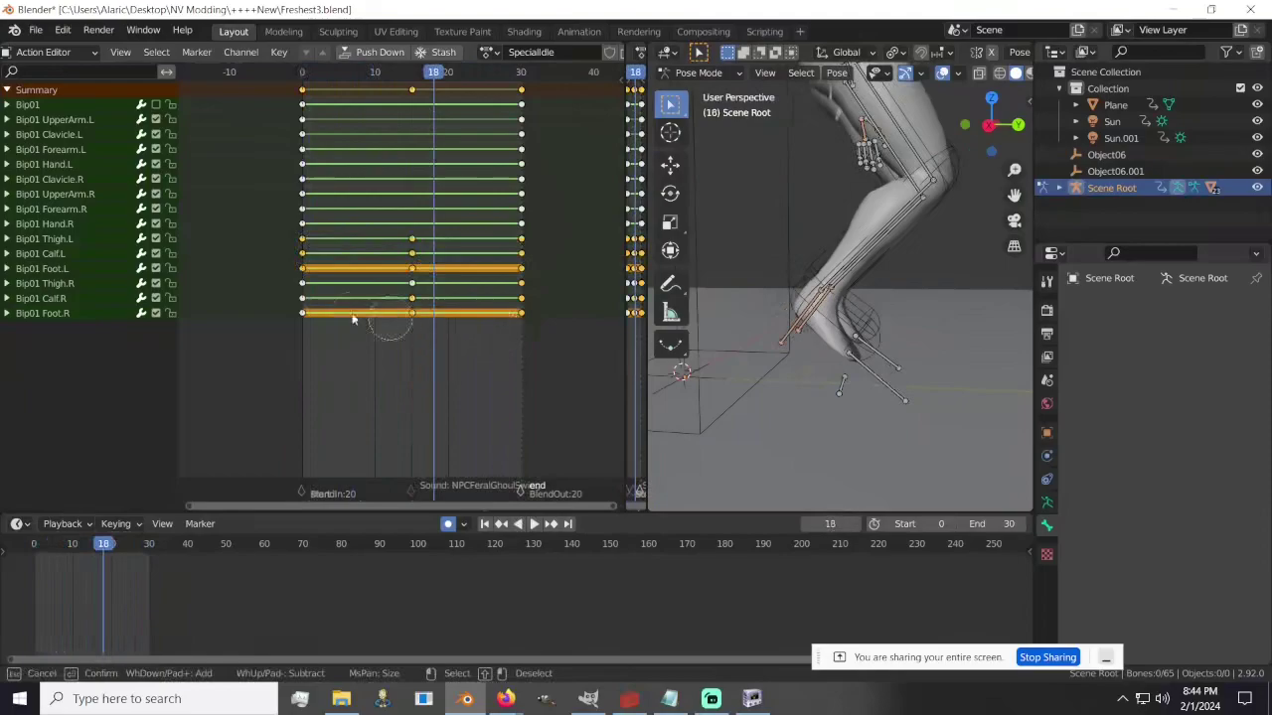
right_click(447, 281)
right_click(396, 288)
mouse_move(397, 290)
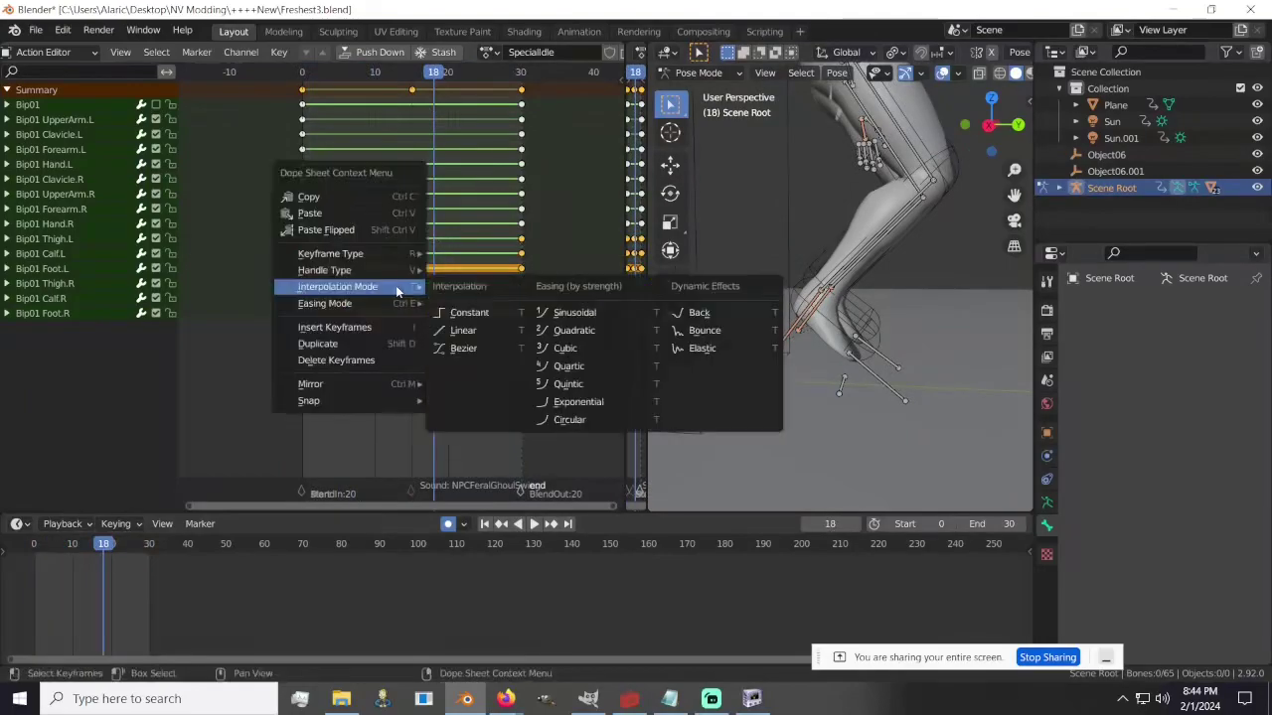
click(462, 350)
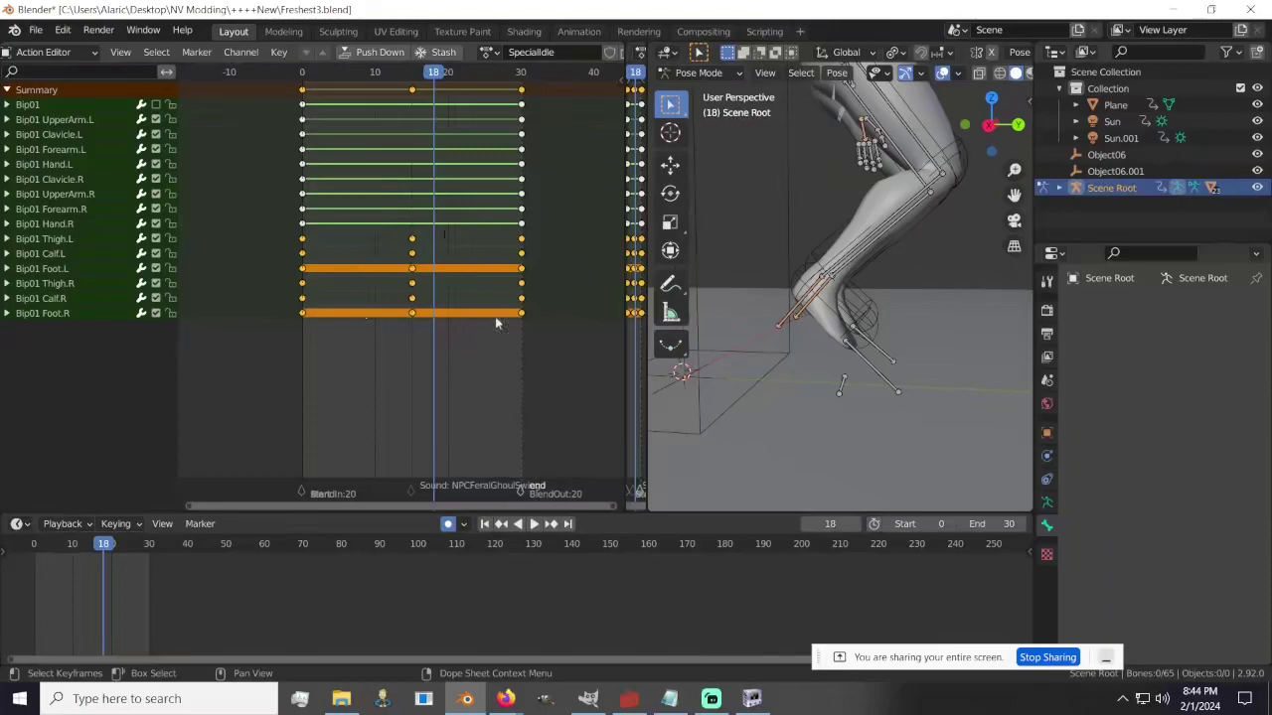
Step: Play the animation and set the selected leg keyframes to Linear interpolation
key(space)
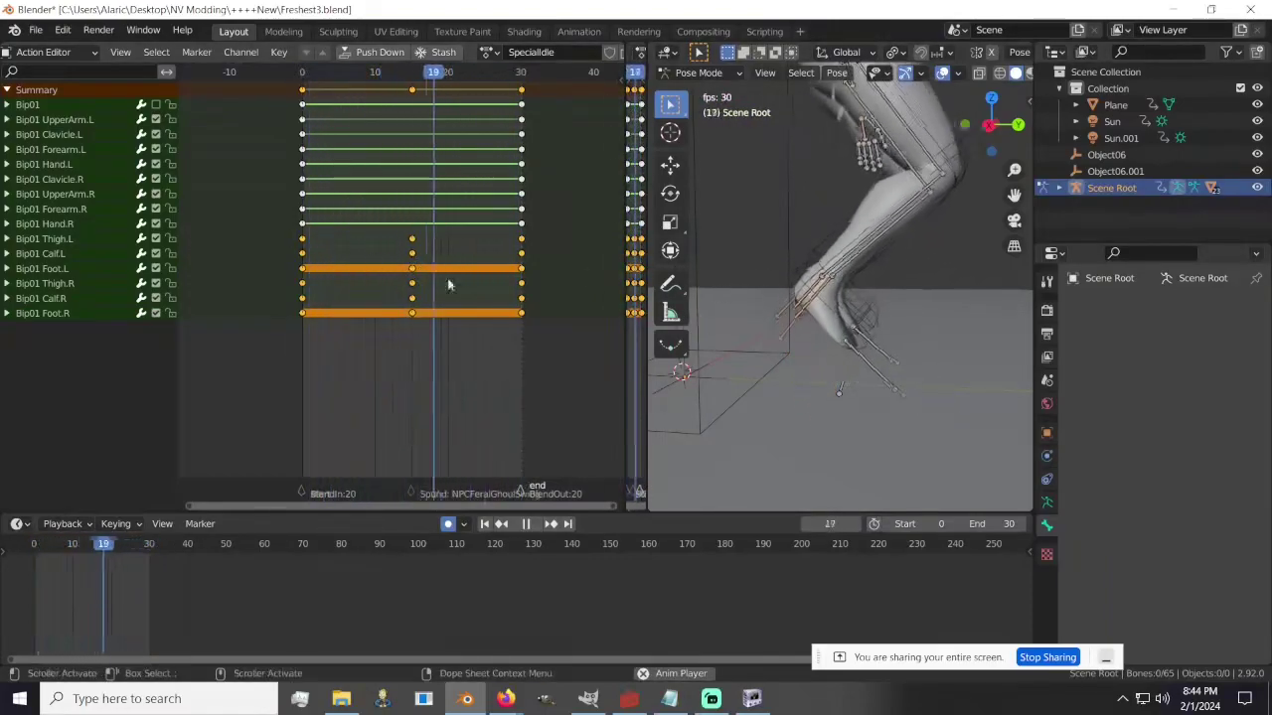
right_click(468, 286)
mouse_move(468, 286)
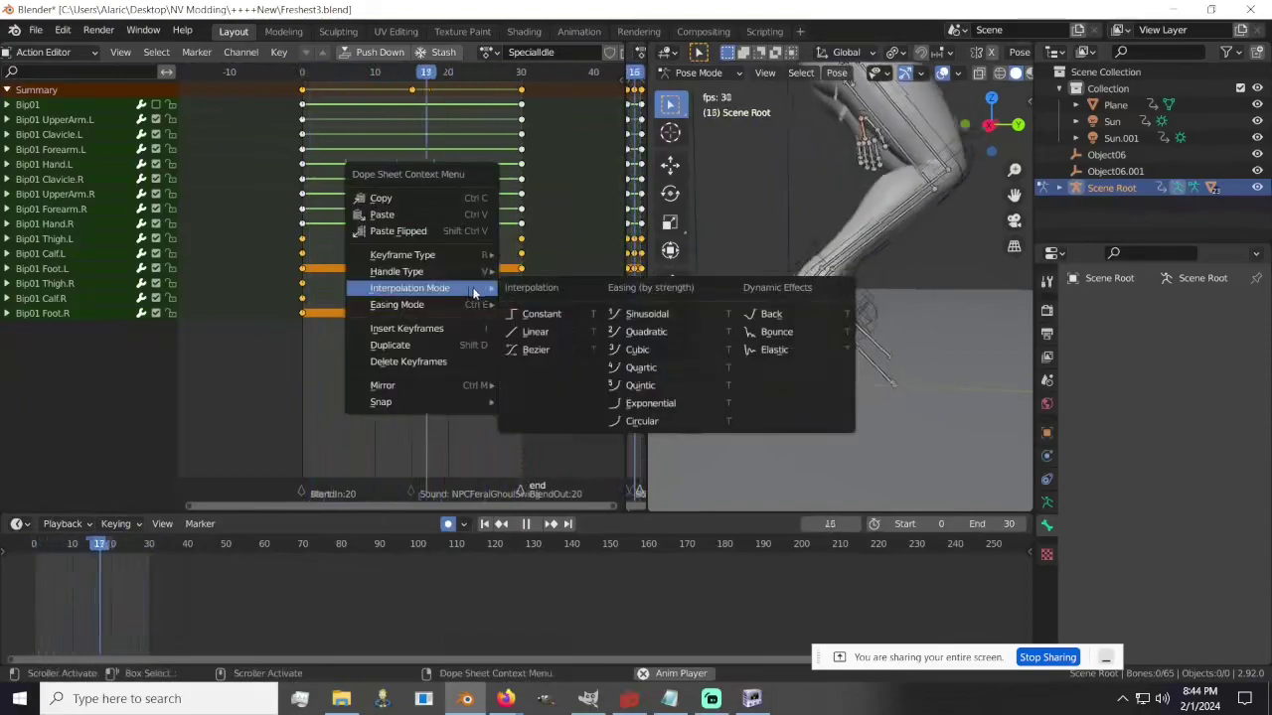
click(537, 332)
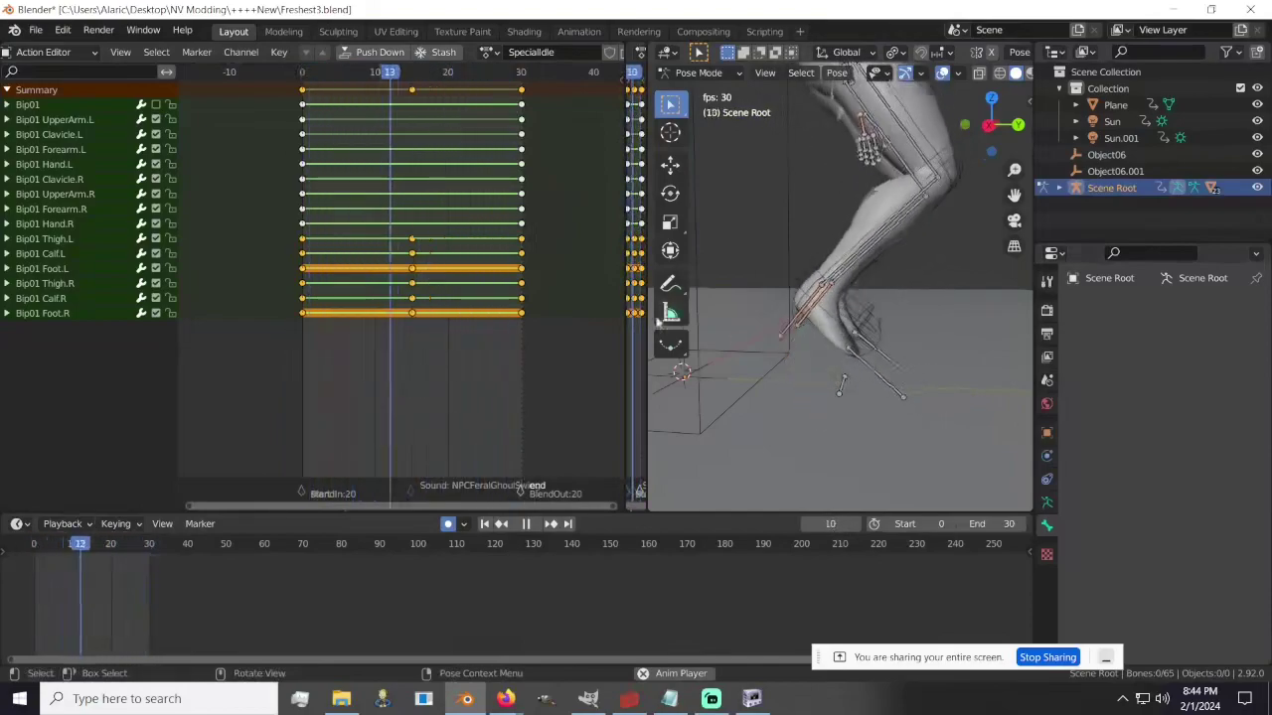
key(Escape)
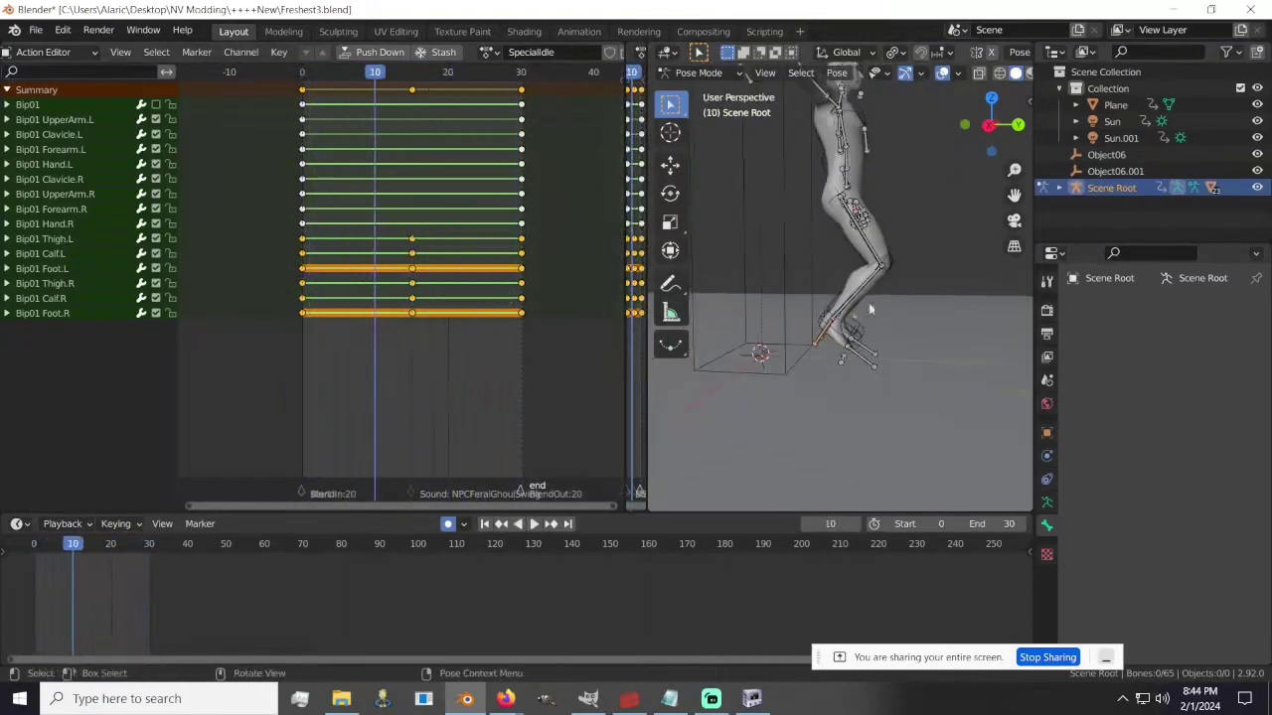
Step: Select the Bip01 NonAccum bone at the hips and shift it vertically at frame 0 to key its position
click(848, 204)
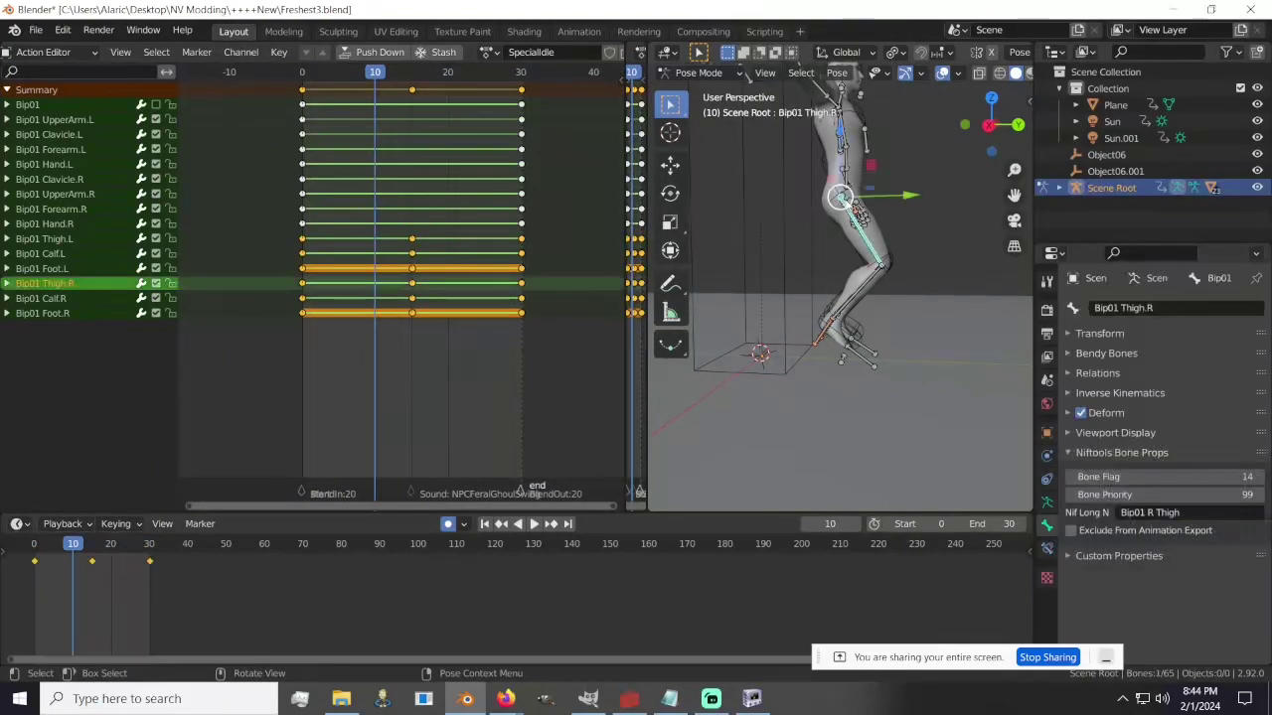
click(846, 198)
scroll(850, 198, up, 3)
shift+middle_drag(904, 135, 897, 277)
scroll(884, 248, up, 5)
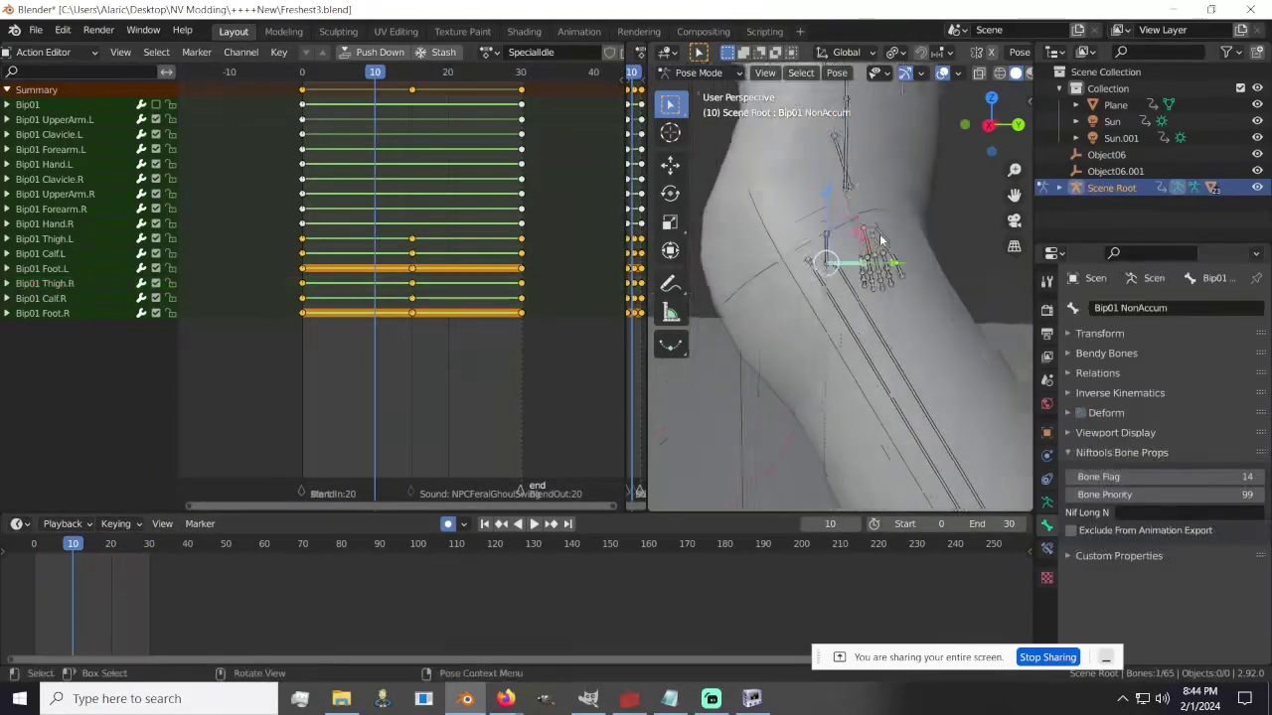
scroll(874, 237, down, 3)
click(295, 76)
key(space)
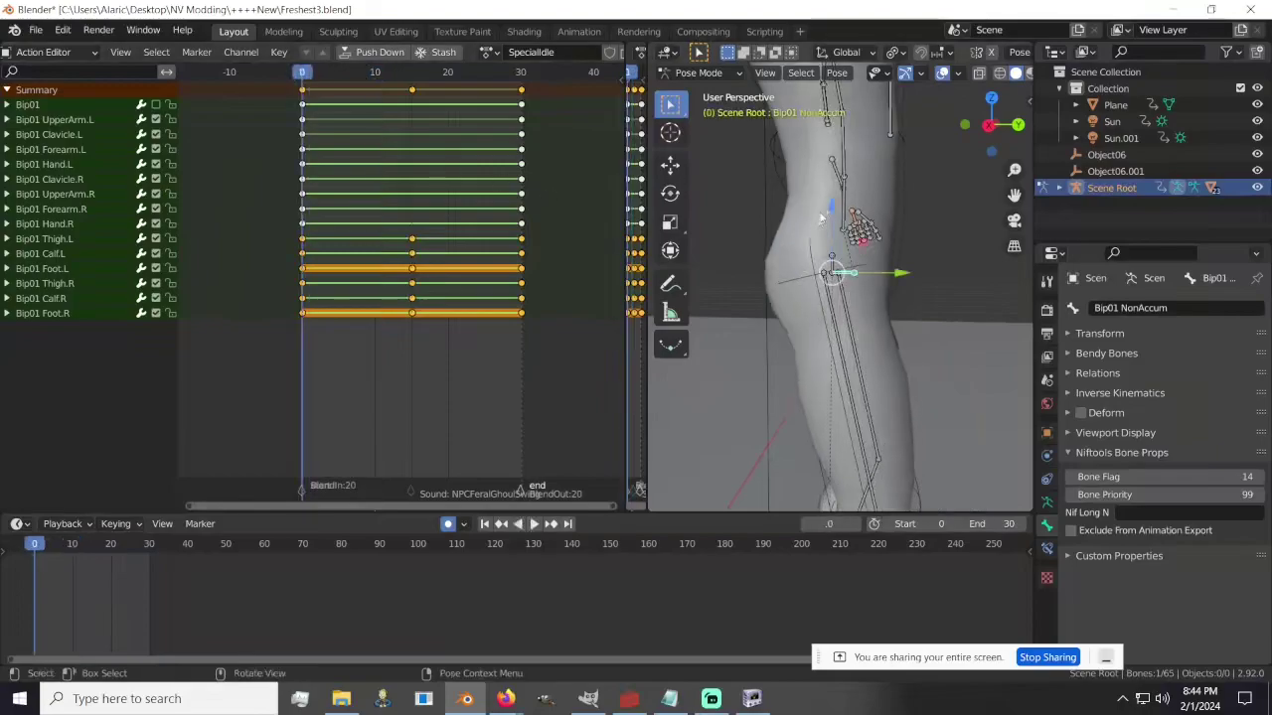
scroll(837, 207, down, 3)
drag(838, 221, 838, 264)
middle_drag(837, 291, 878, 334)
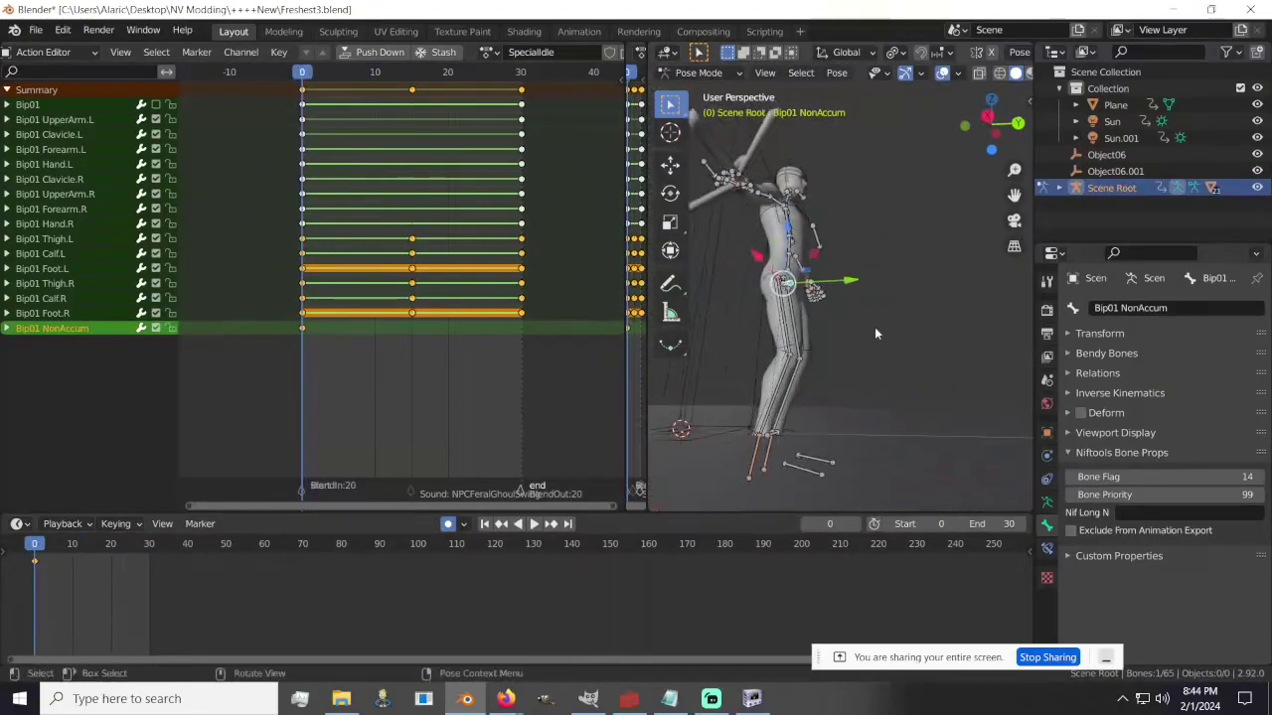
click(778, 440)
key(r)
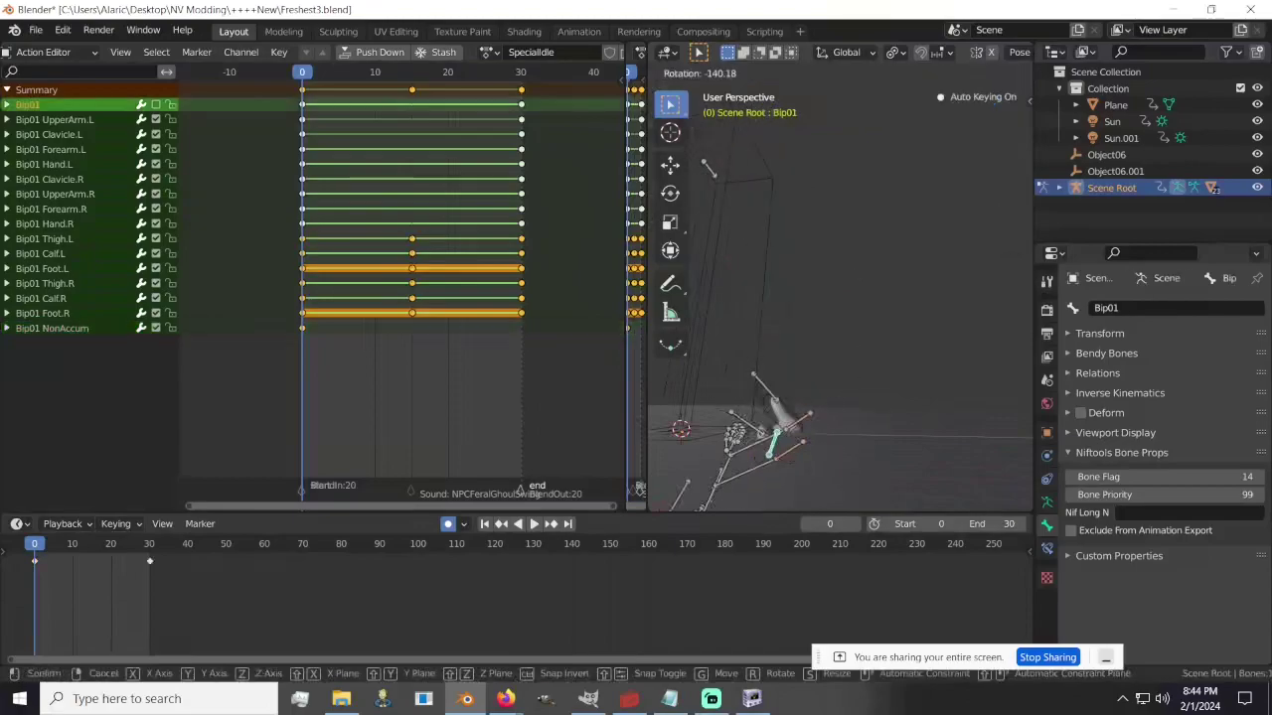
key(Escape)
Step: Raise the Bip01 NonAccum bone at frame 0 so the character hangs high above the ground
click(790, 286)
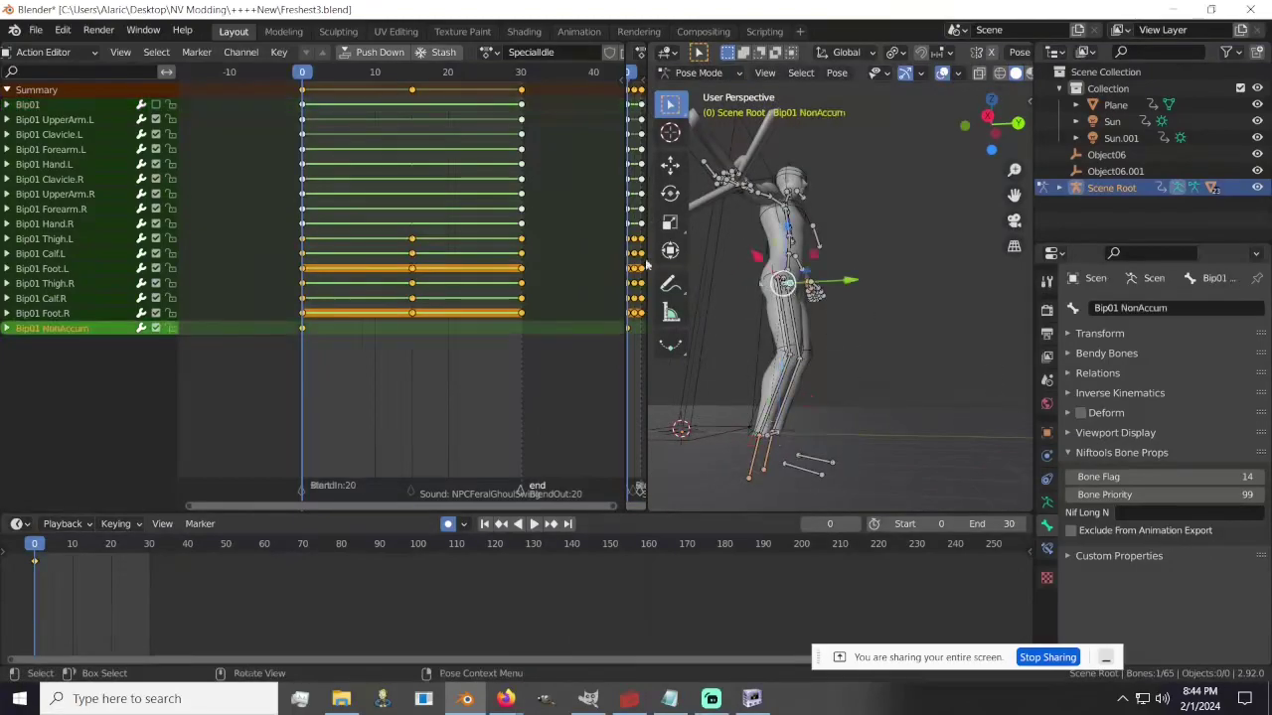
key(space)
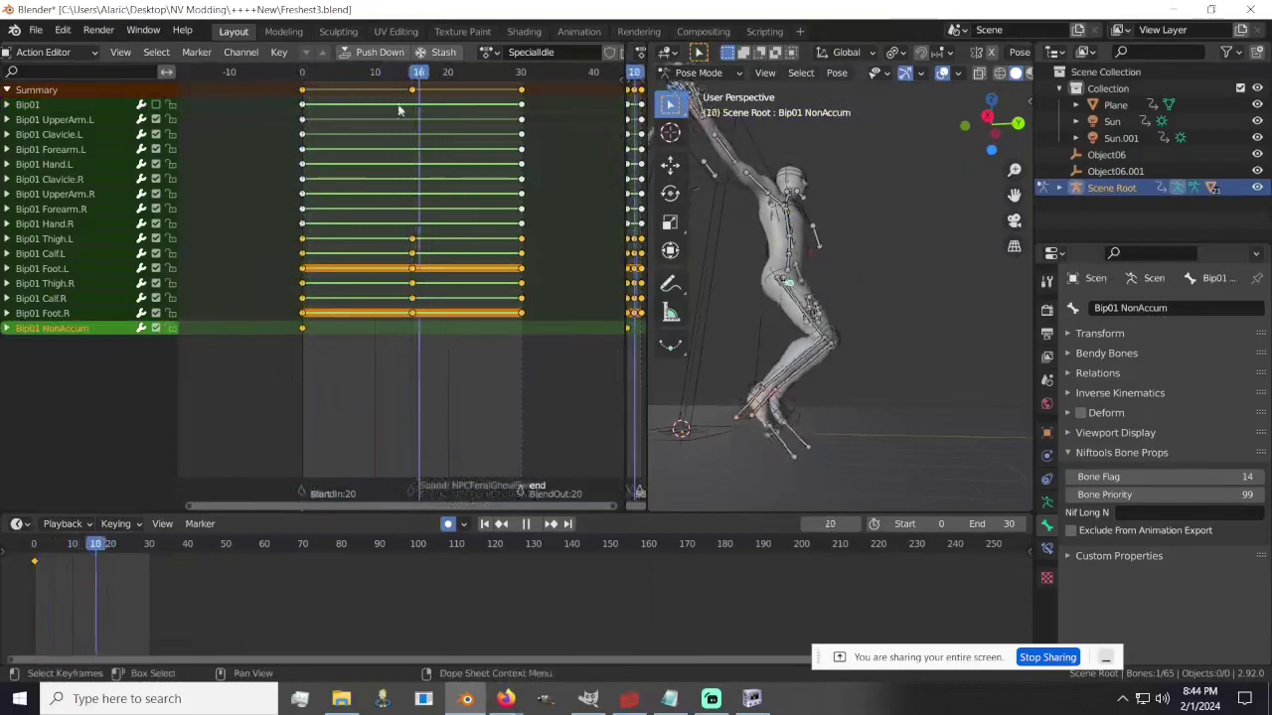
key(Escape)
key(g)
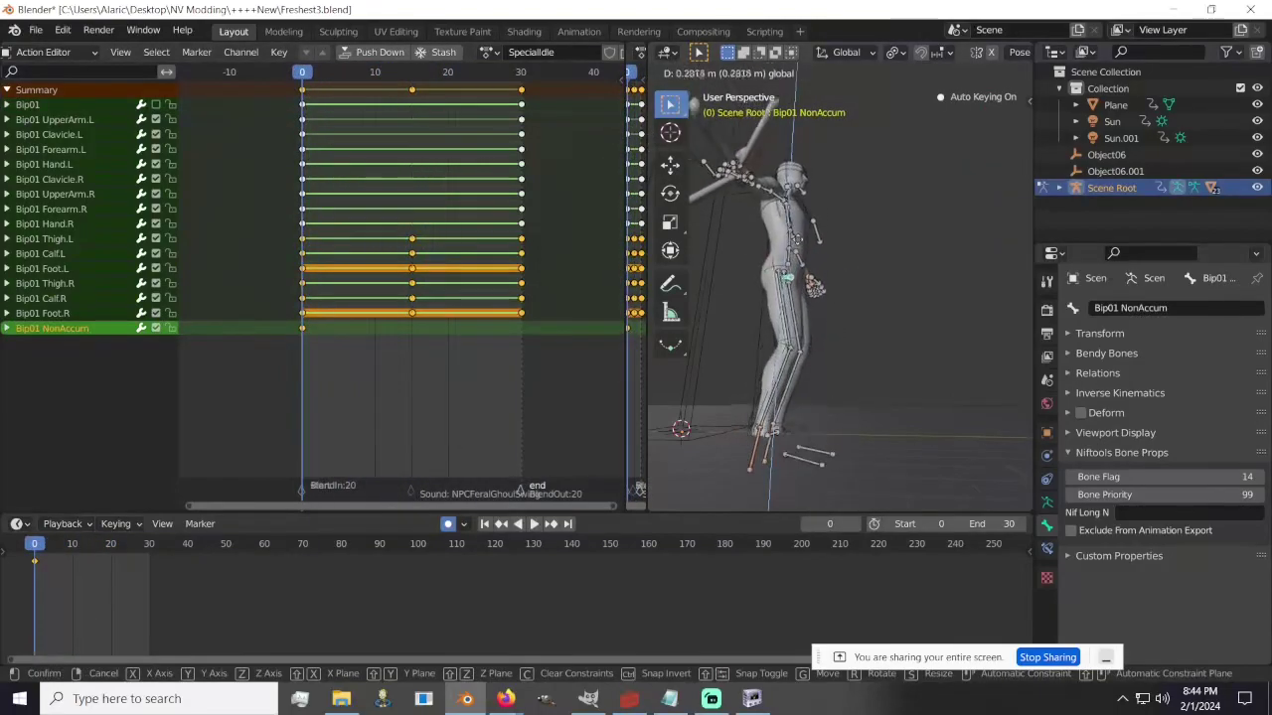
click(808, 77)
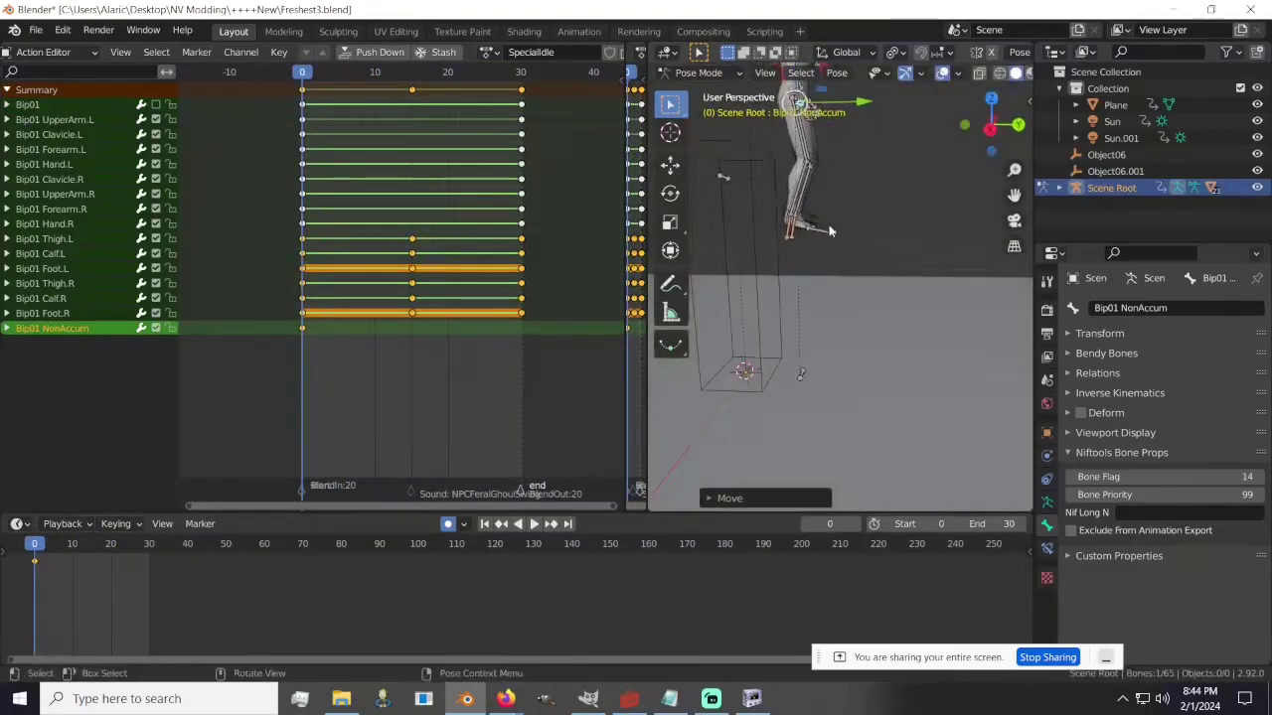
Step: Lower the Bip01 NonAccum bone to ground level at frame 2 and key it at frame 30 as well
drag(305, 71, 316, 71)
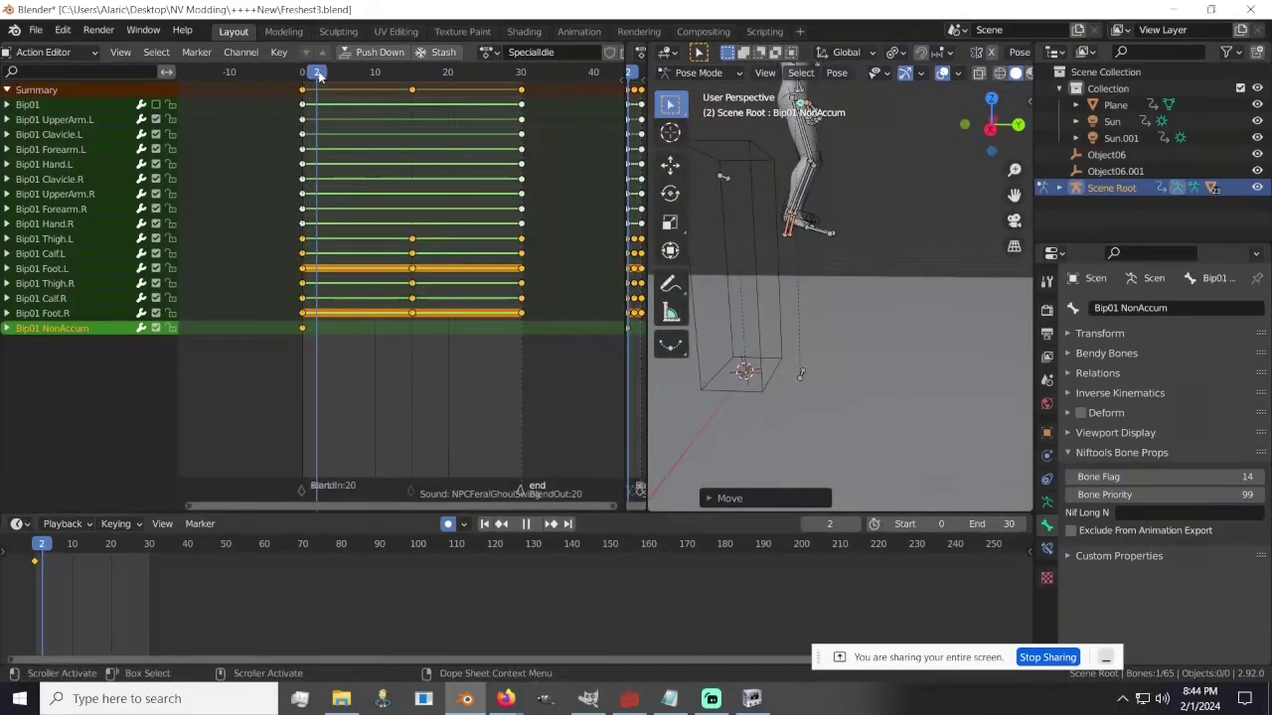
key(g)
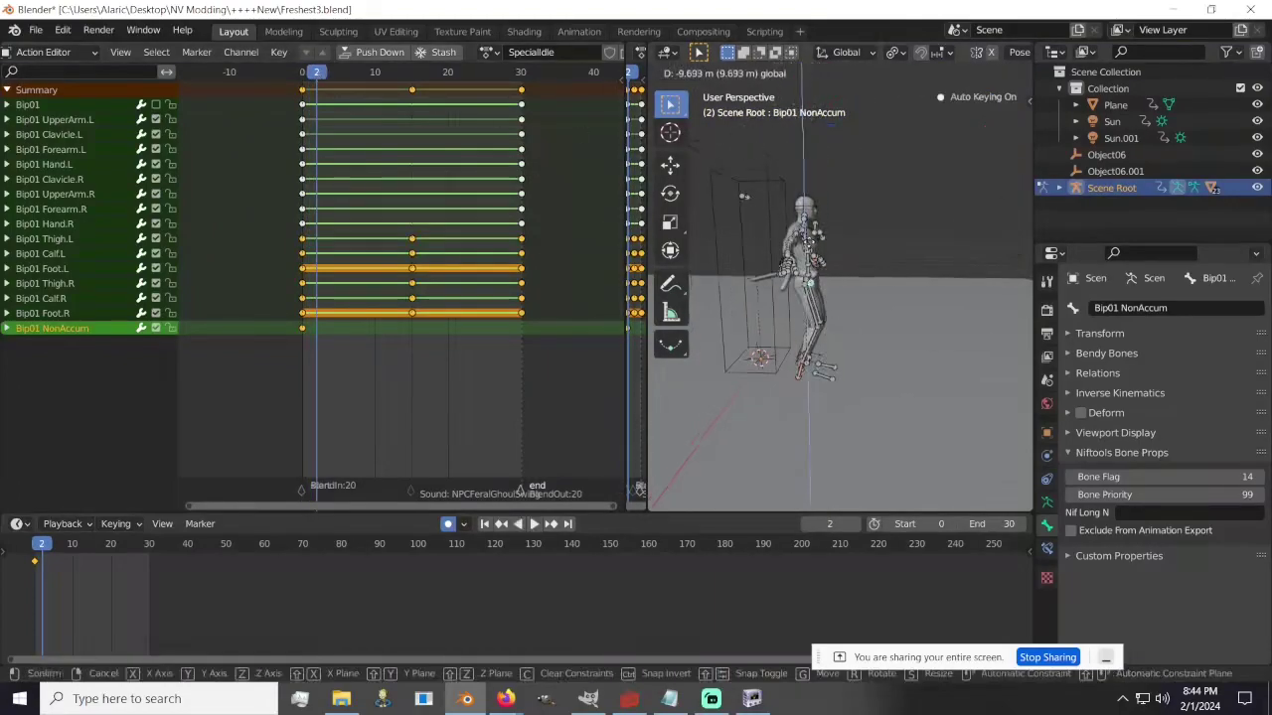
click(528, 230)
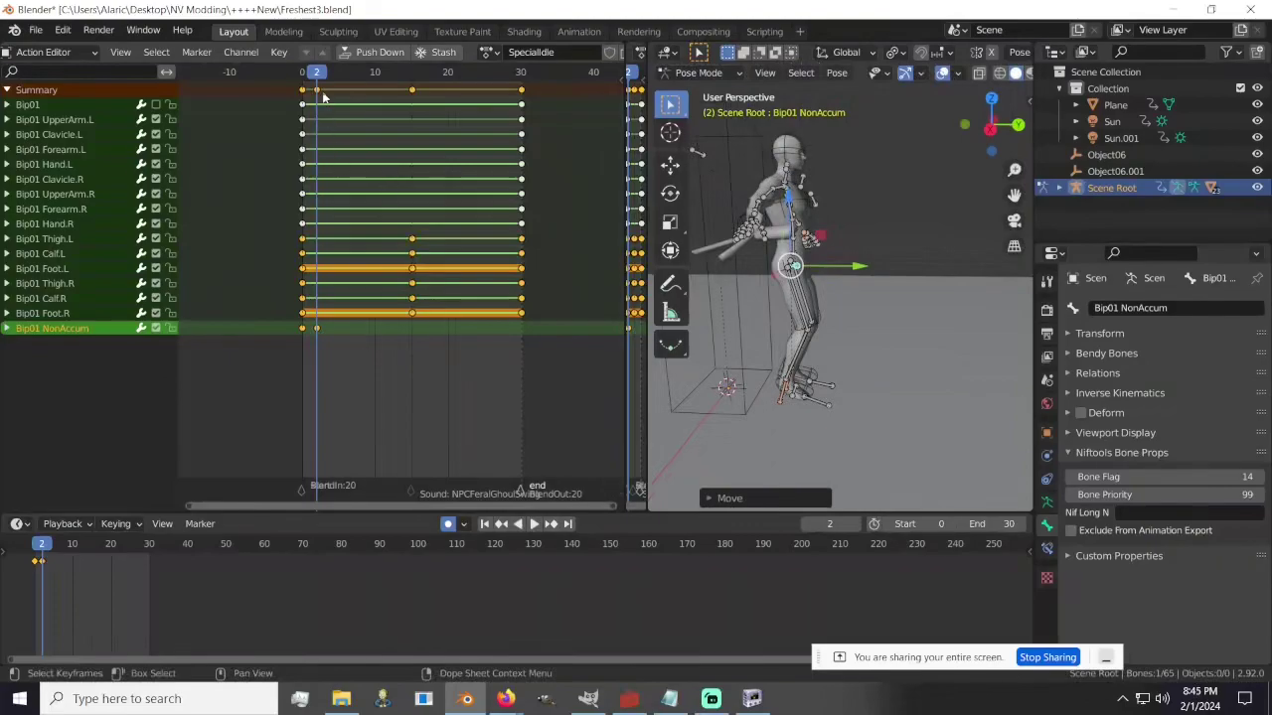
key(shift+Right)
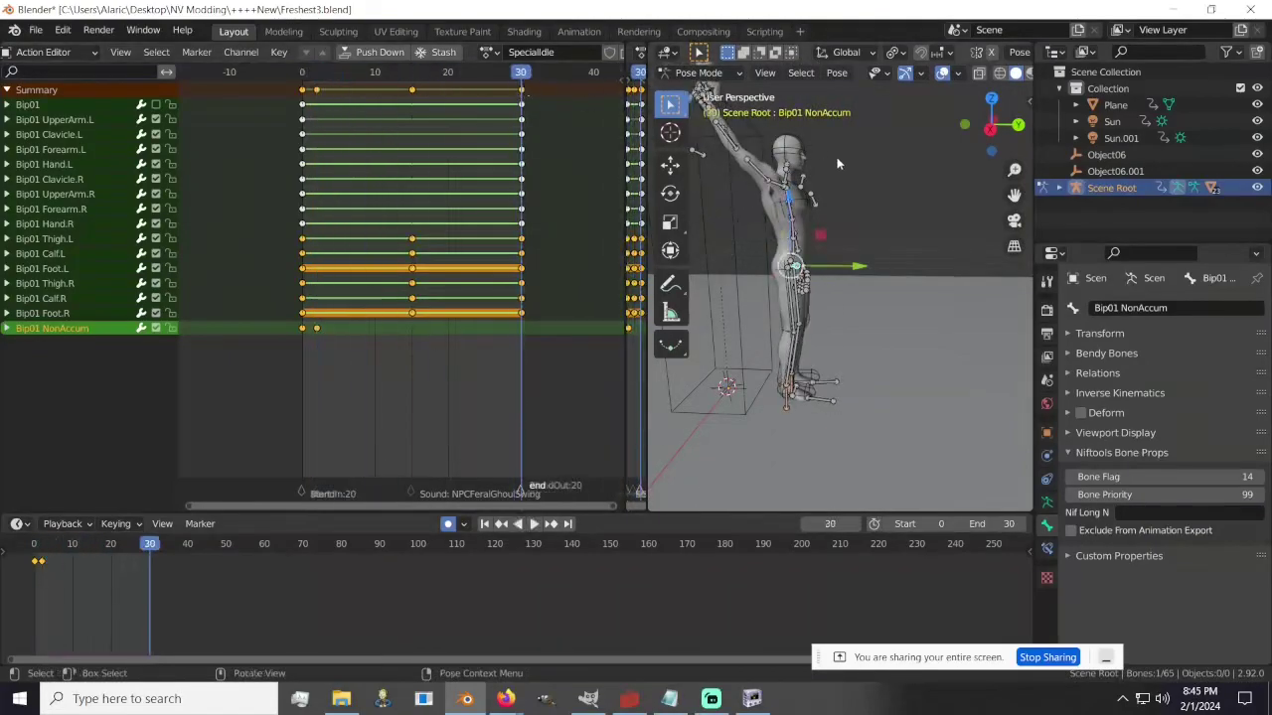
key(shift+Left)
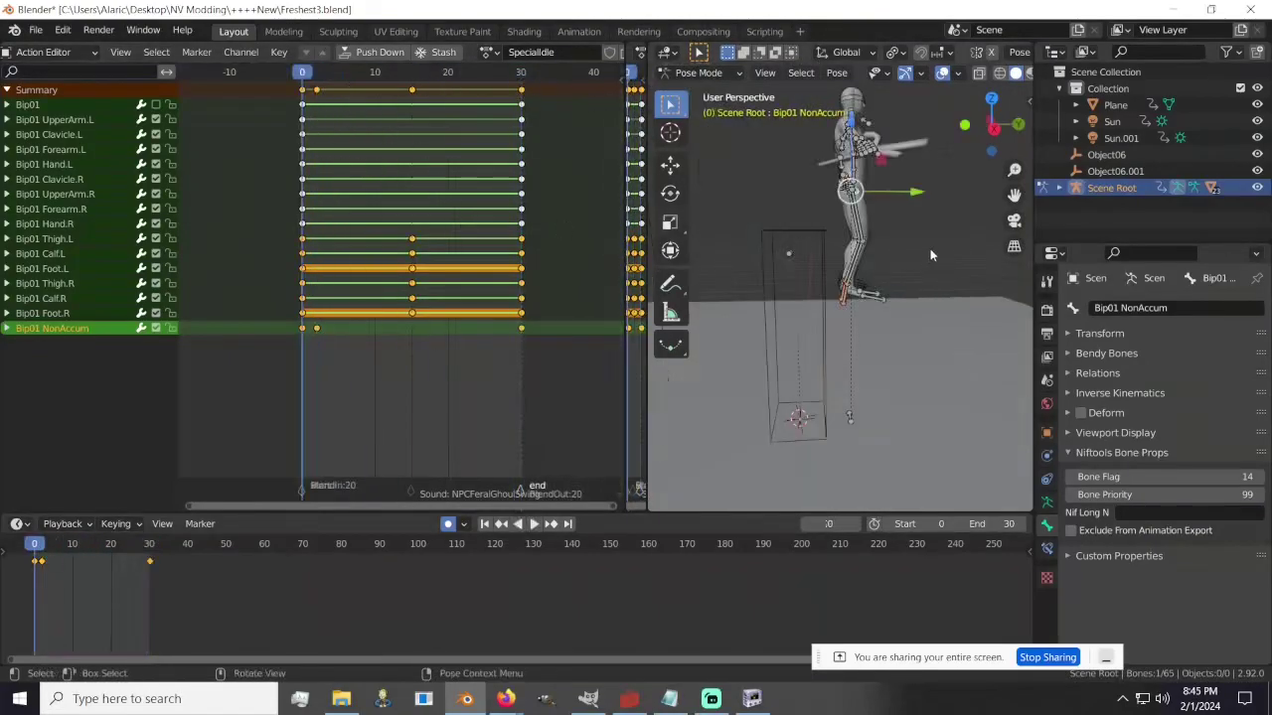
Step: Set the Bip01 NonAccum bone's keyframes to Linear interpolation
click(849, 114)
middle_drag(850, 422, 863, 85)
middle_drag(868, 432, 887, 206)
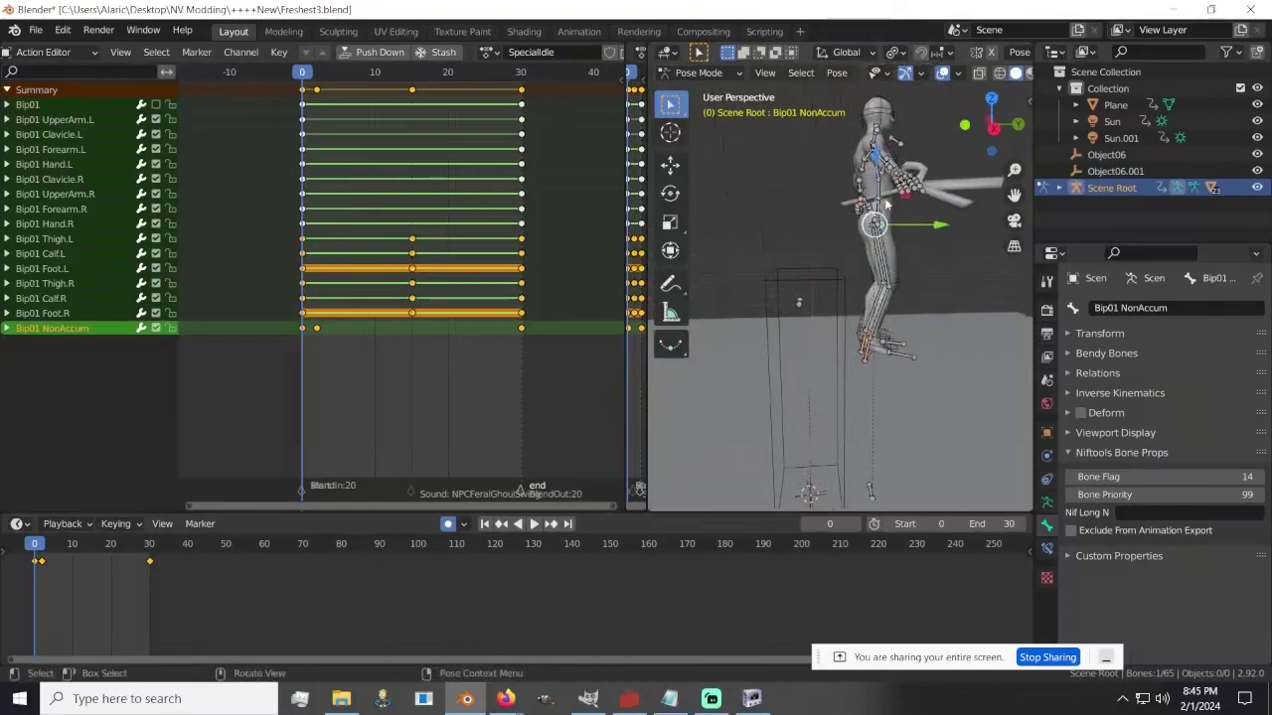
middle_drag(897, 340, 888, 237)
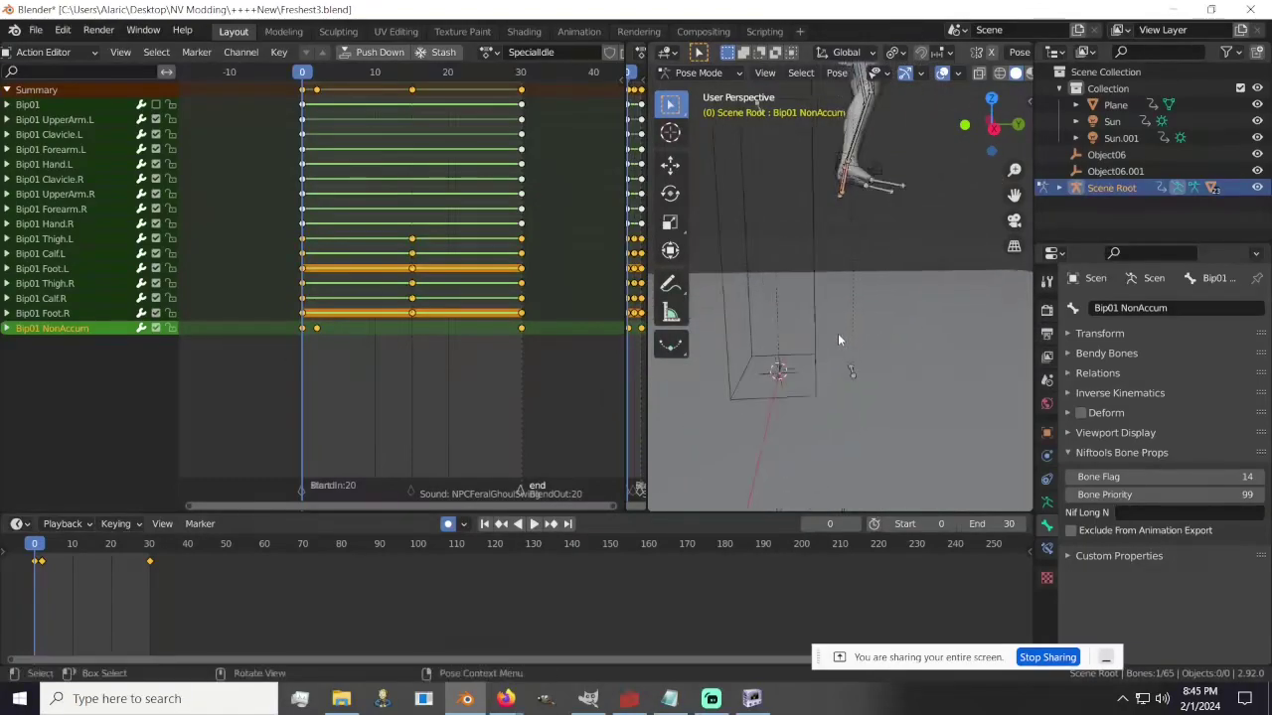
right_click(417, 334)
mouse_move(417, 334)
click(489, 380)
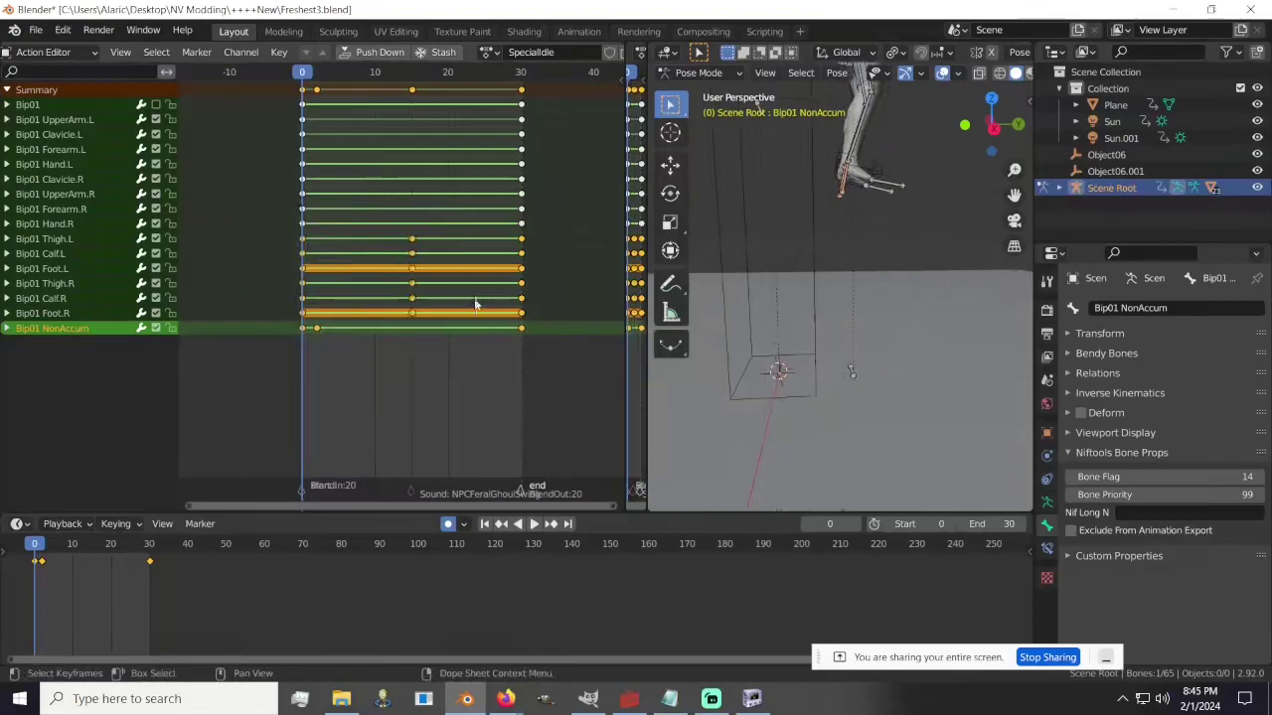
Step: Try to lengthen the animation by moving the end keyframes to about frame 42 and the middle keyframes to about frame 28, and undo both moves
scroll(479, 305, down, 2)
middle_drag(804, 282, 875, 298)
scroll(406, 170, down, 2)
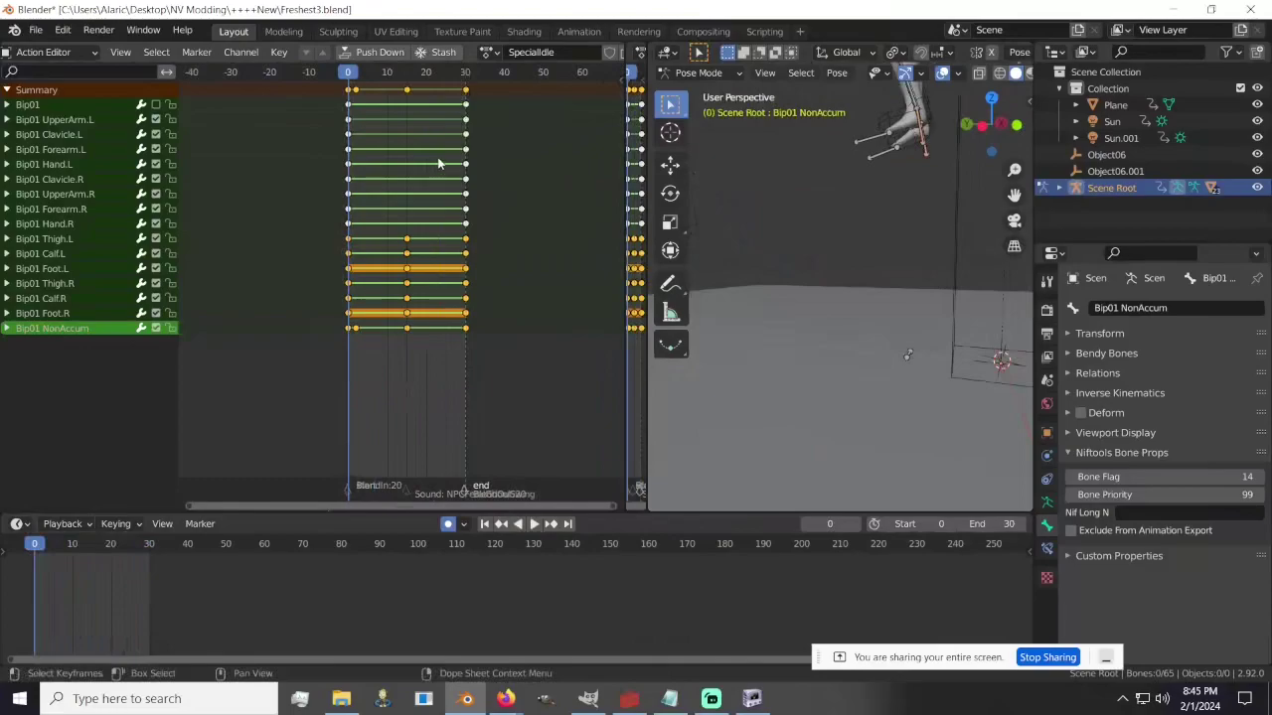
middle_drag(437, 176, 417, 183)
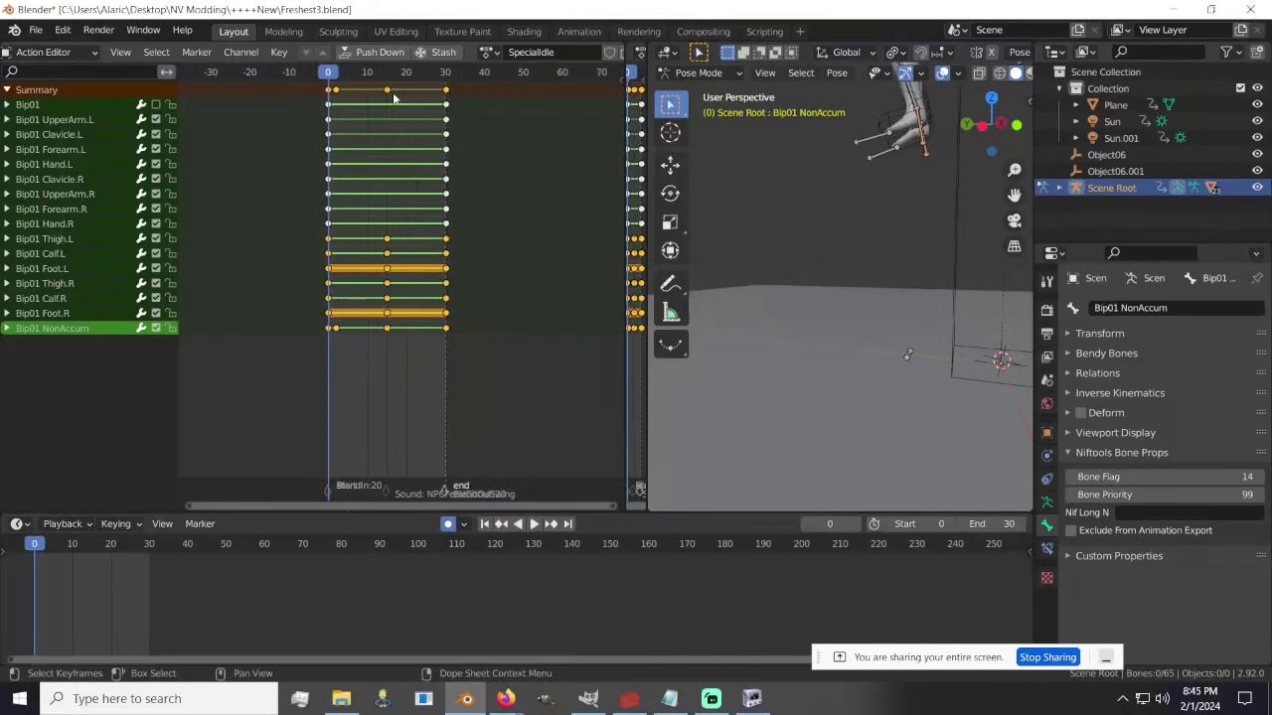
click(447, 89)
drag(449, 90, 494, 89)
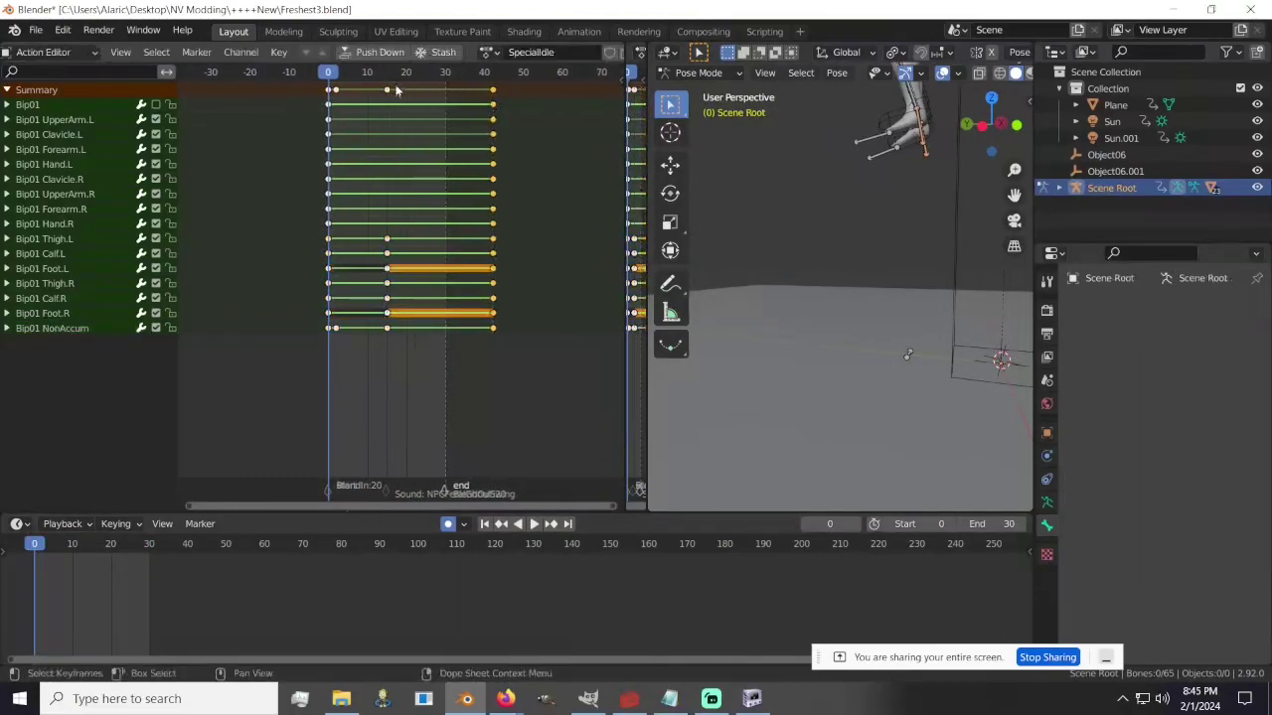
drag(390, 92, 438, 91)
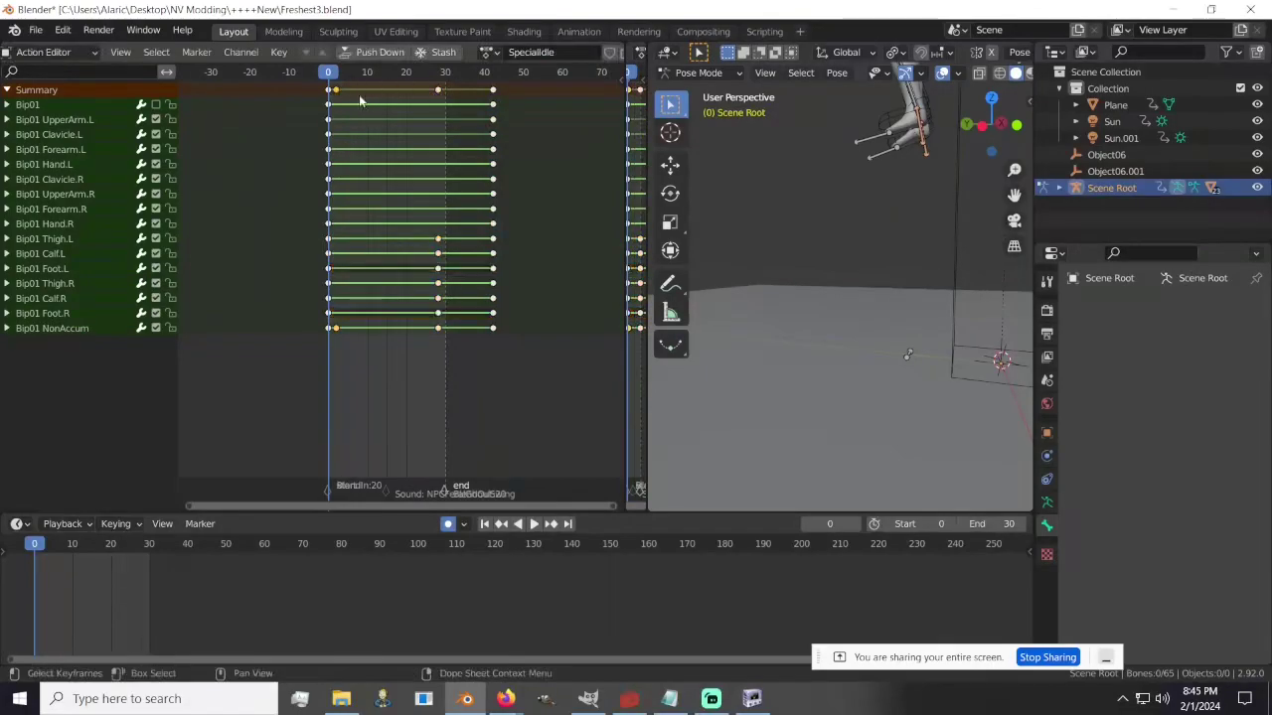
key(ctrl+z)
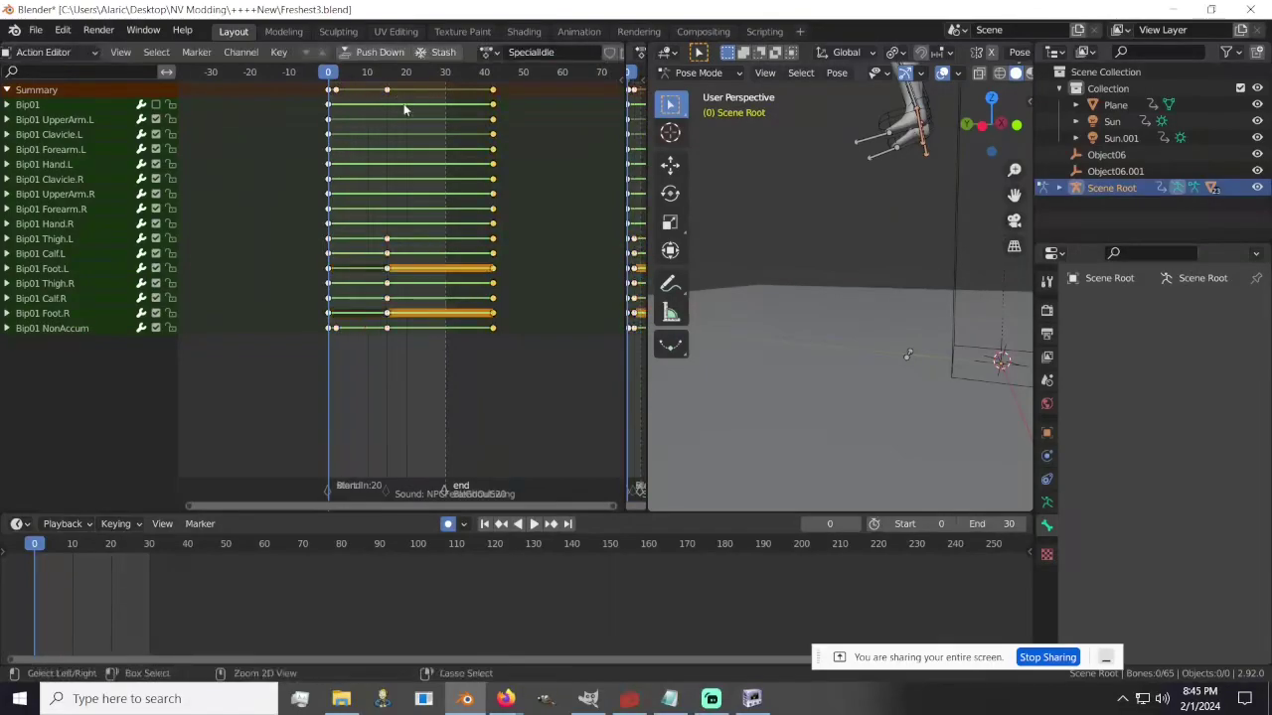
key(ctrl+z)
key(ctrl+z)
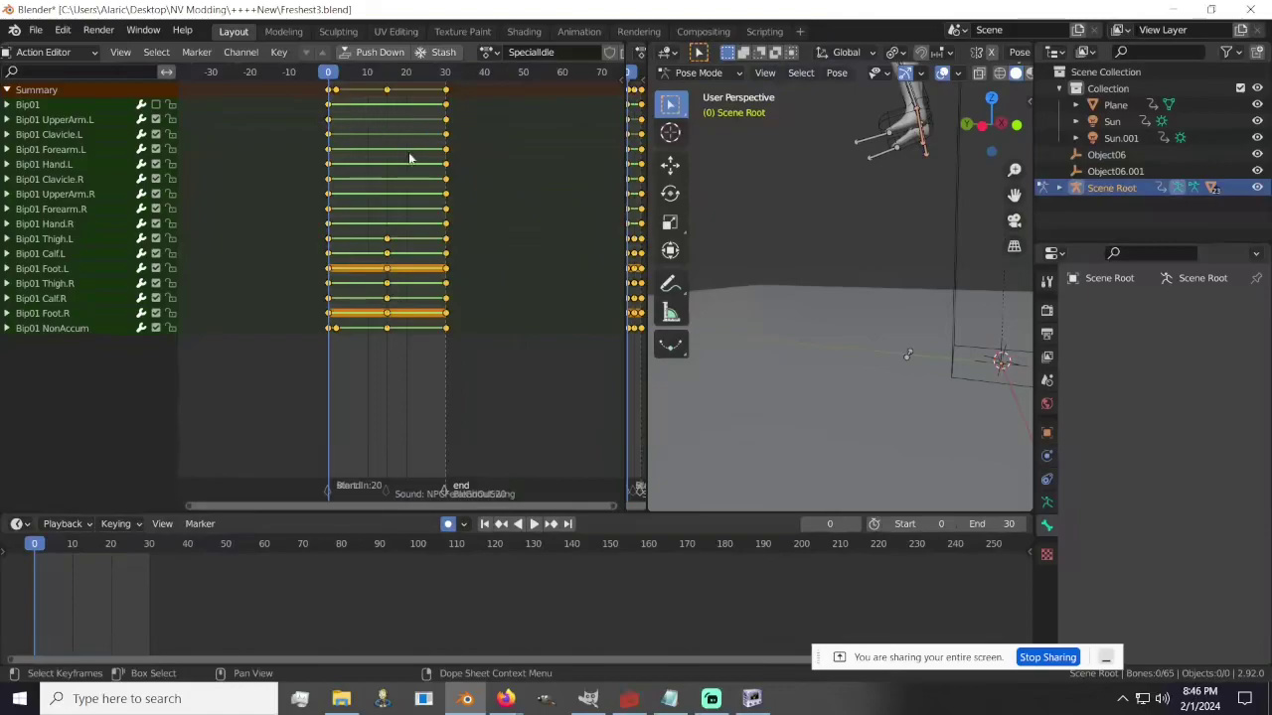
Step: Scale all keyframes in time by about 2 from frame 0
key(s)
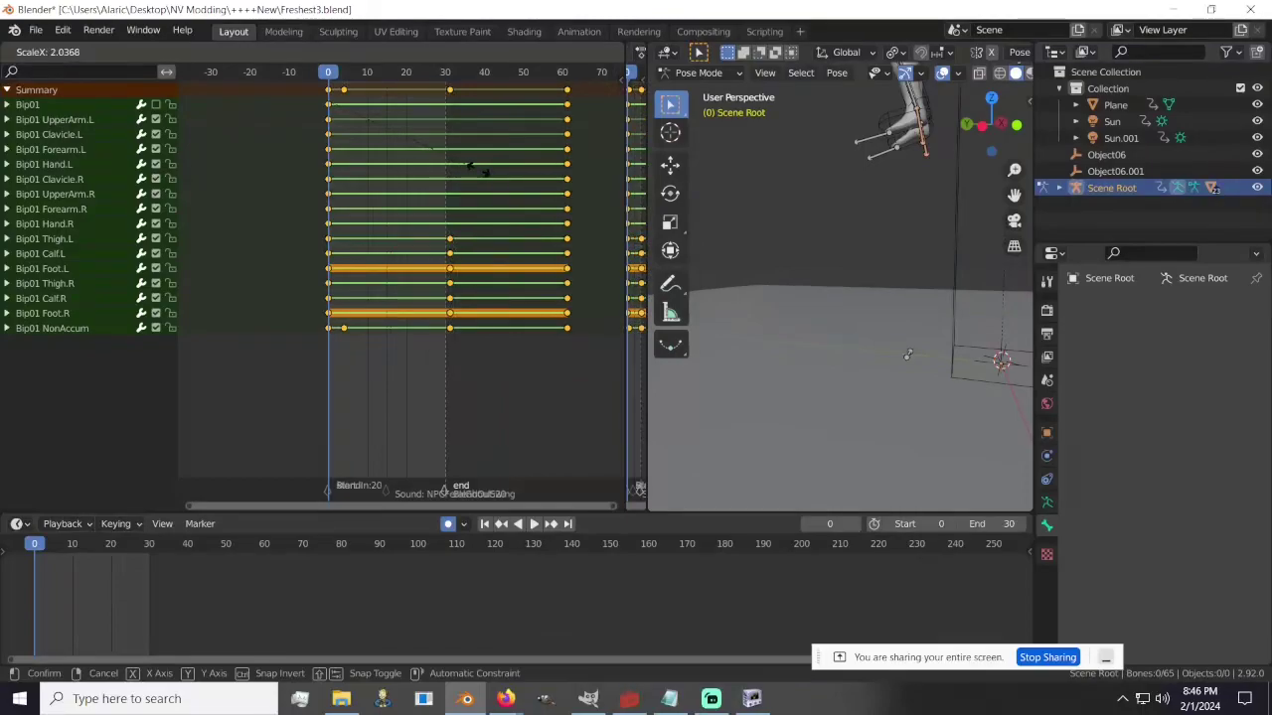
click(476, 175)
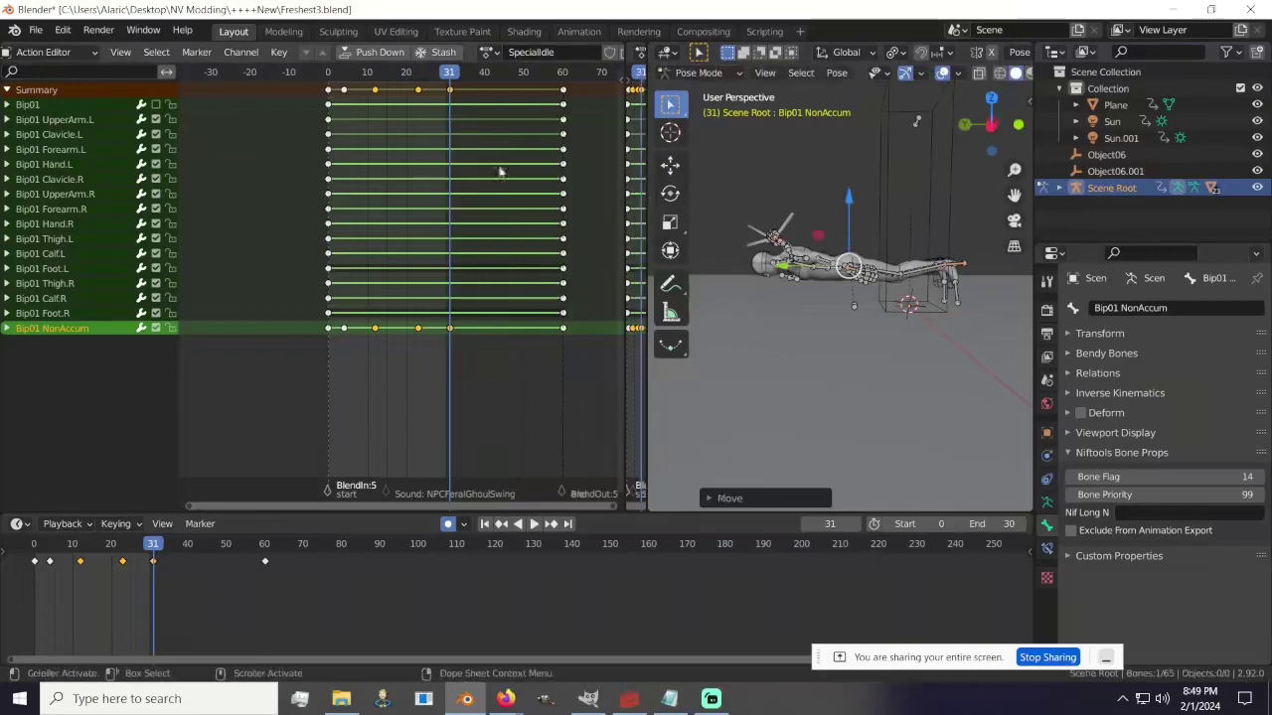
Step: Rotate the Bip01 NonAccum bone at frame 41 so the character is upside down with its feet in the air
key(r)
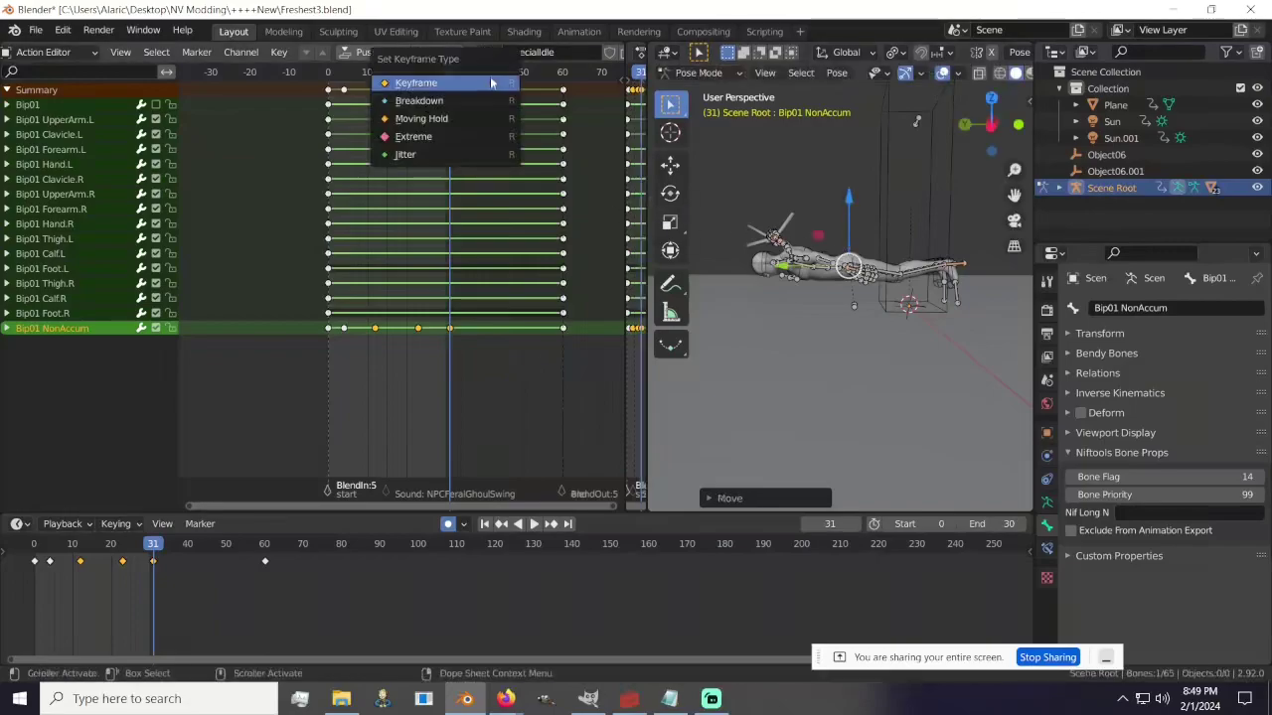
click(565, 149)
click(489, 75)
key(r)
scroll(851, 220, up, 3)
click(851, 222)
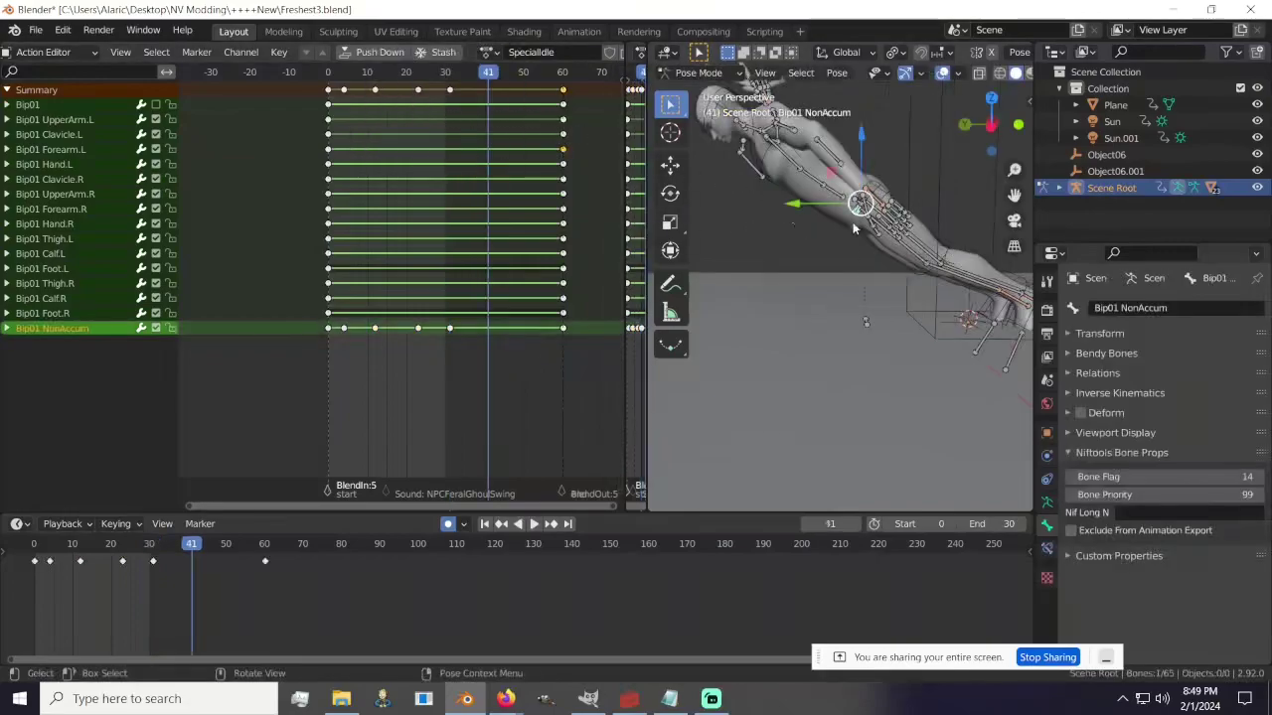
key(r)
click(886, 237)
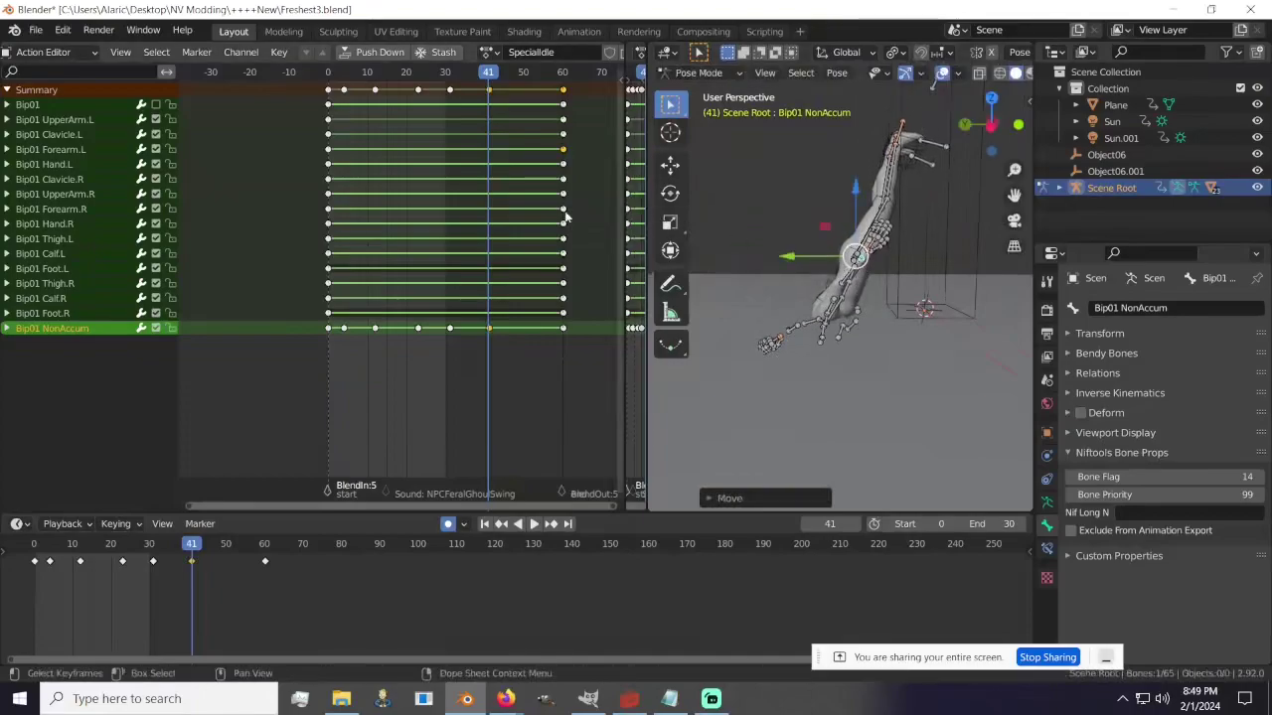
Step: Rotate and reposition the Bip01 NonAccum bone at frame 50 so the character lies nearly horizontal near the ground, continuing the flip
click(523, 73)
key(r)
click(843, 183)
key(g)
click(838, 238)
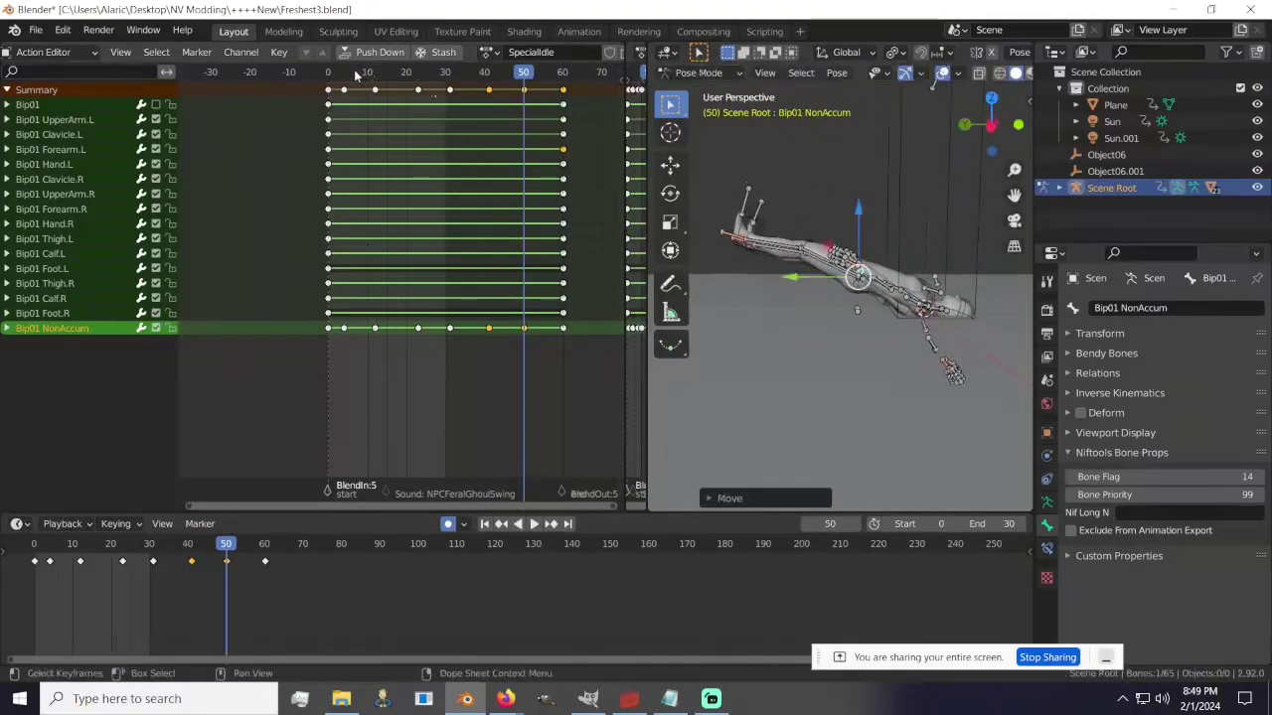
Step: Play the animation and scrub through its final frames, between about 47 and 60, to review the flip
key(space)
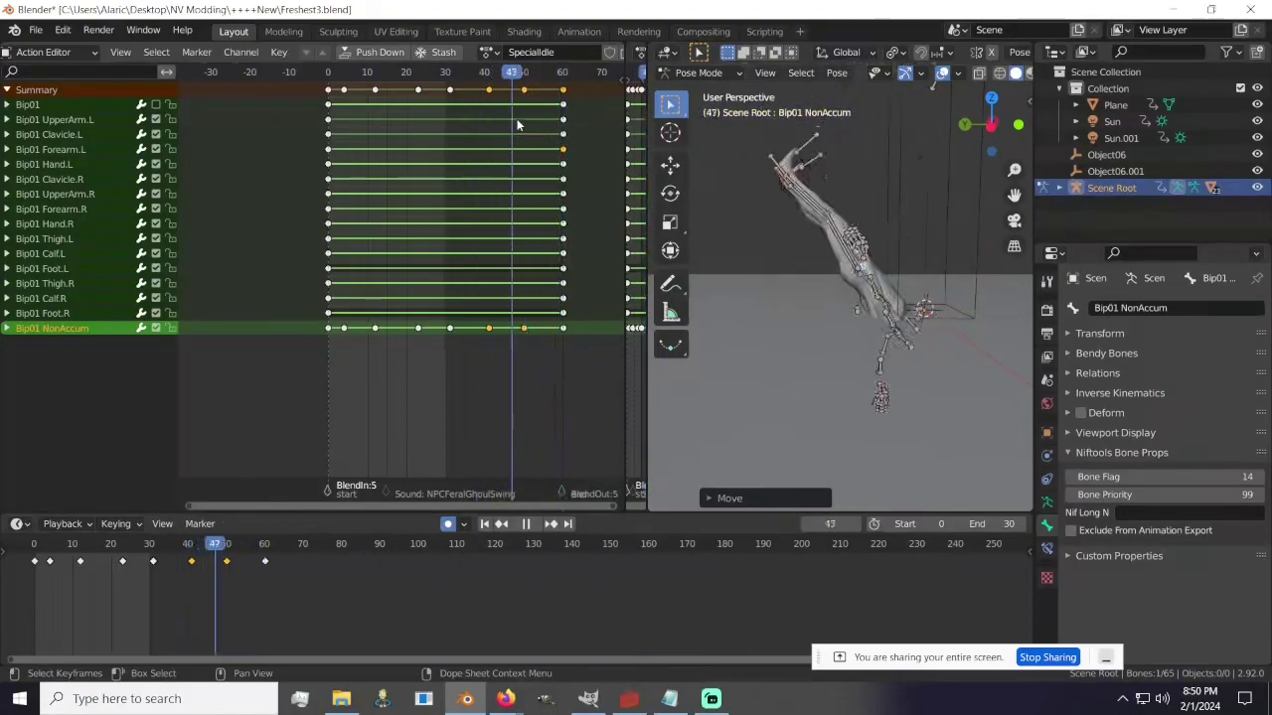
drag(548, 117, 512, 119)
click(523, 76)
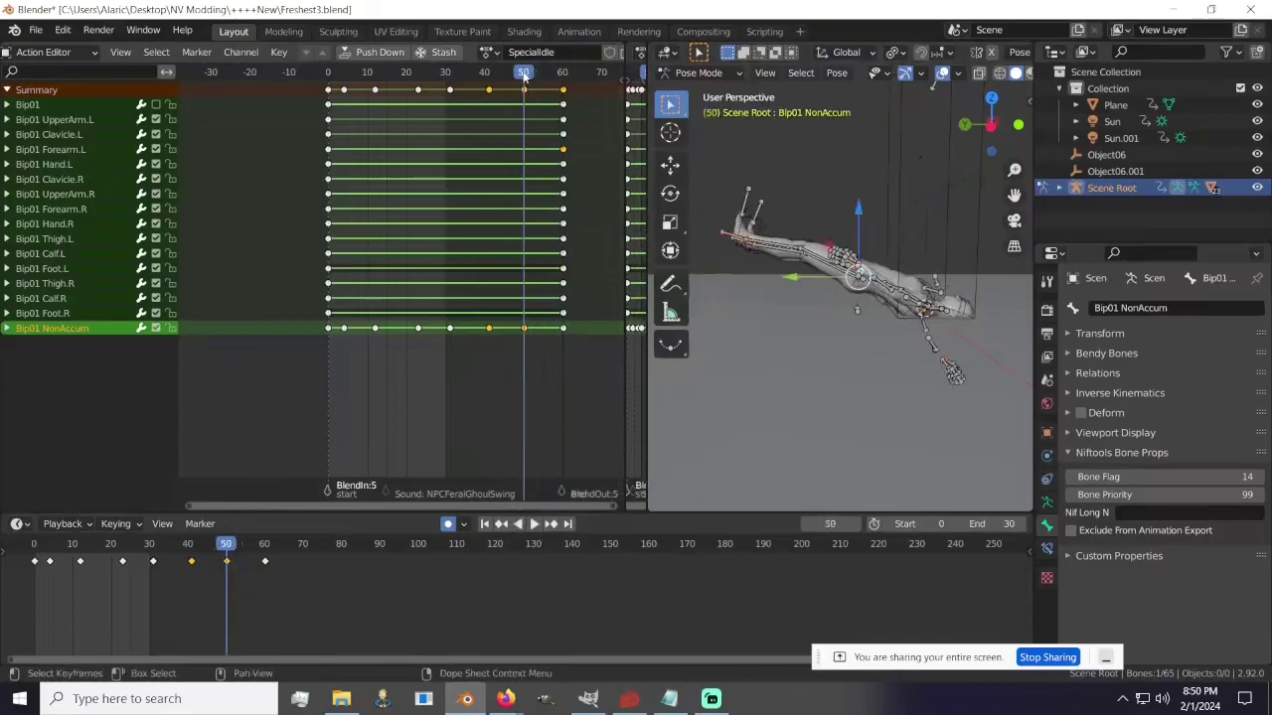
click(566, 78)
click(521, 74)
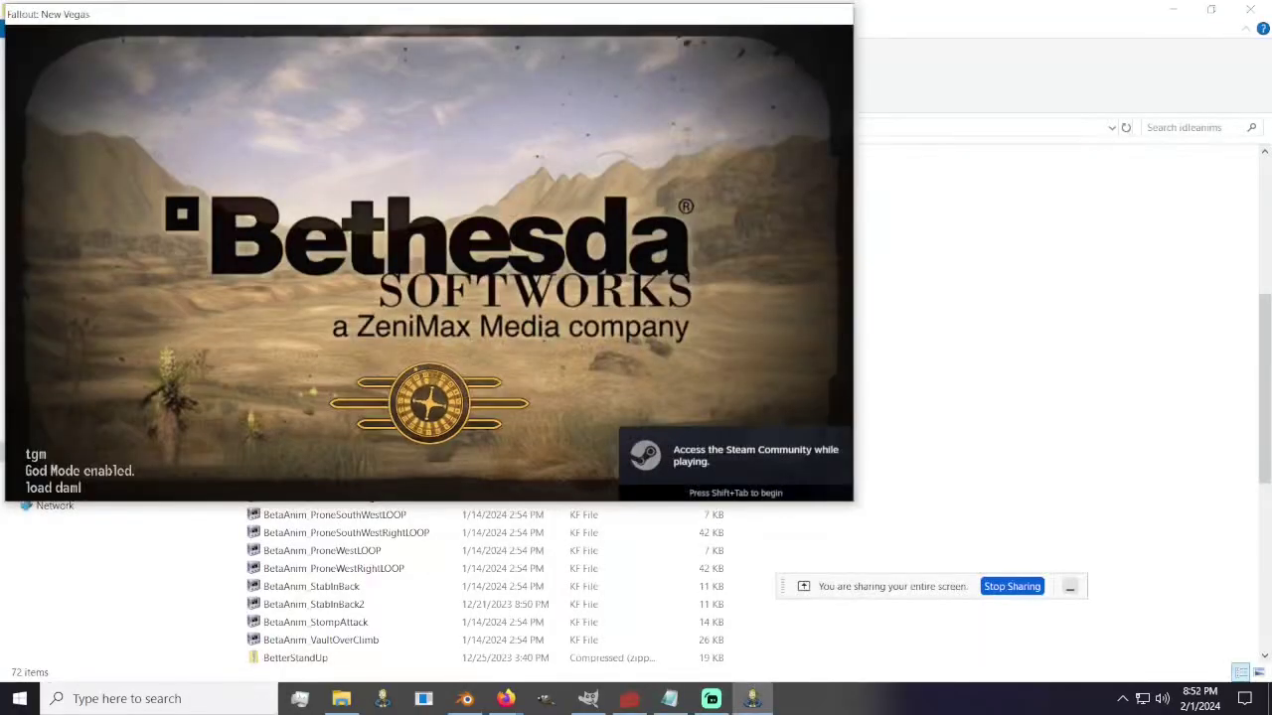
Step: Load the save "dam" through the console in Fallout: New Vegas and move the character around to test the exported animation
key(Return)
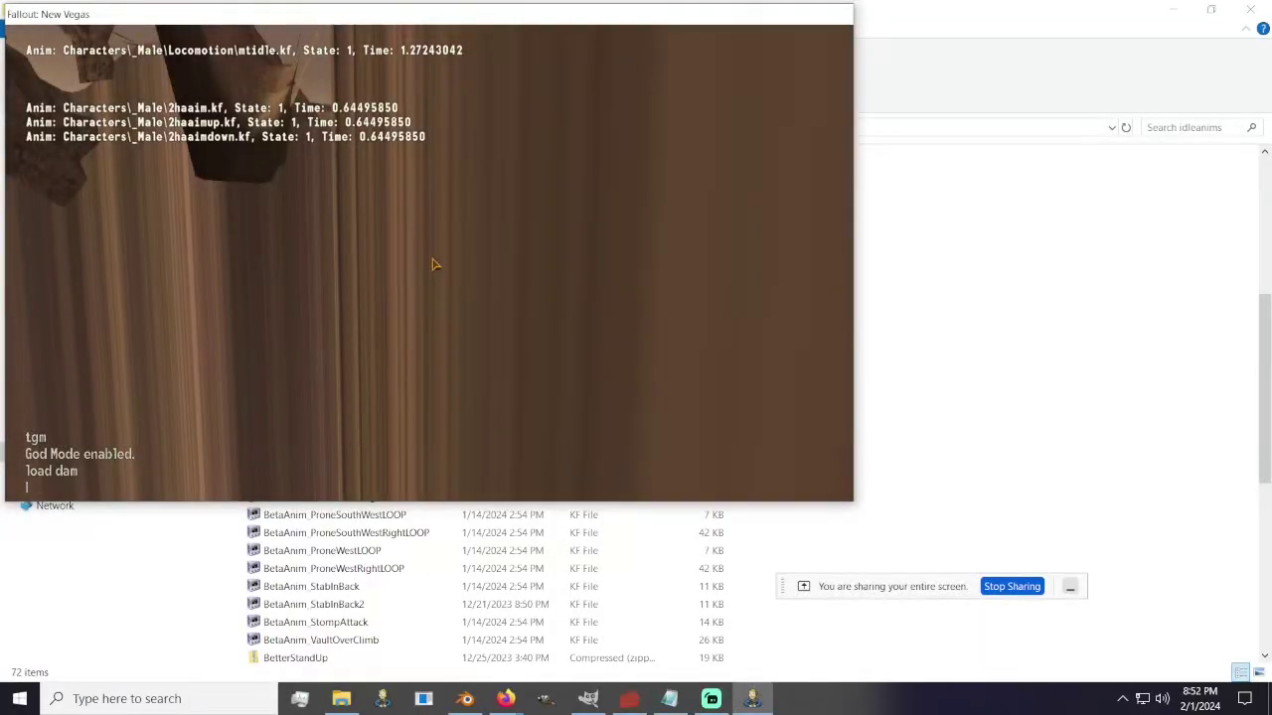
key(grave)
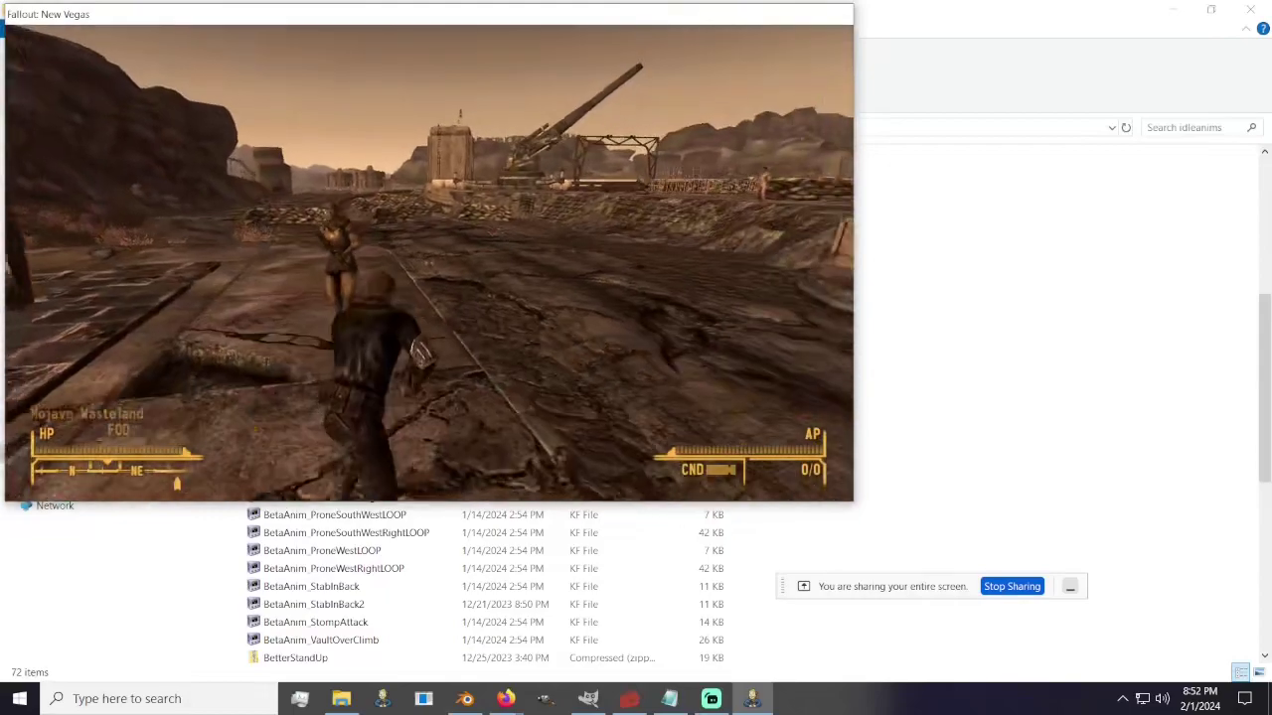
key(w)
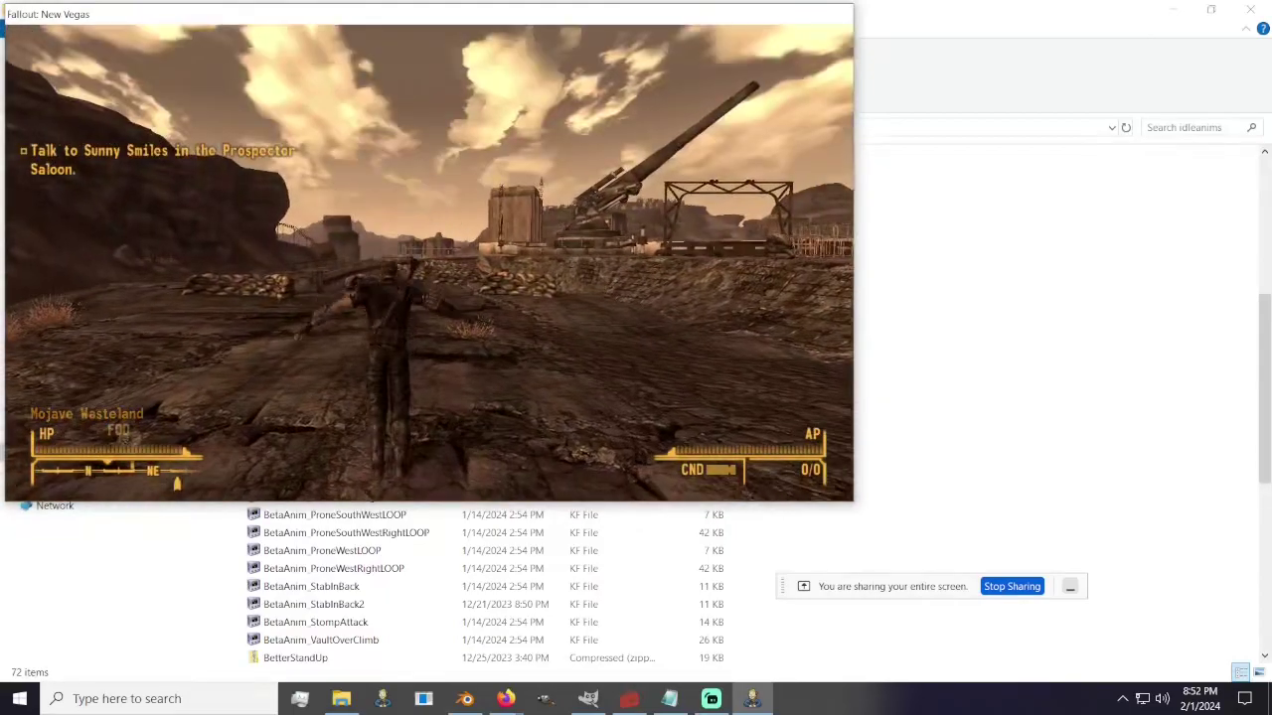
key(w)
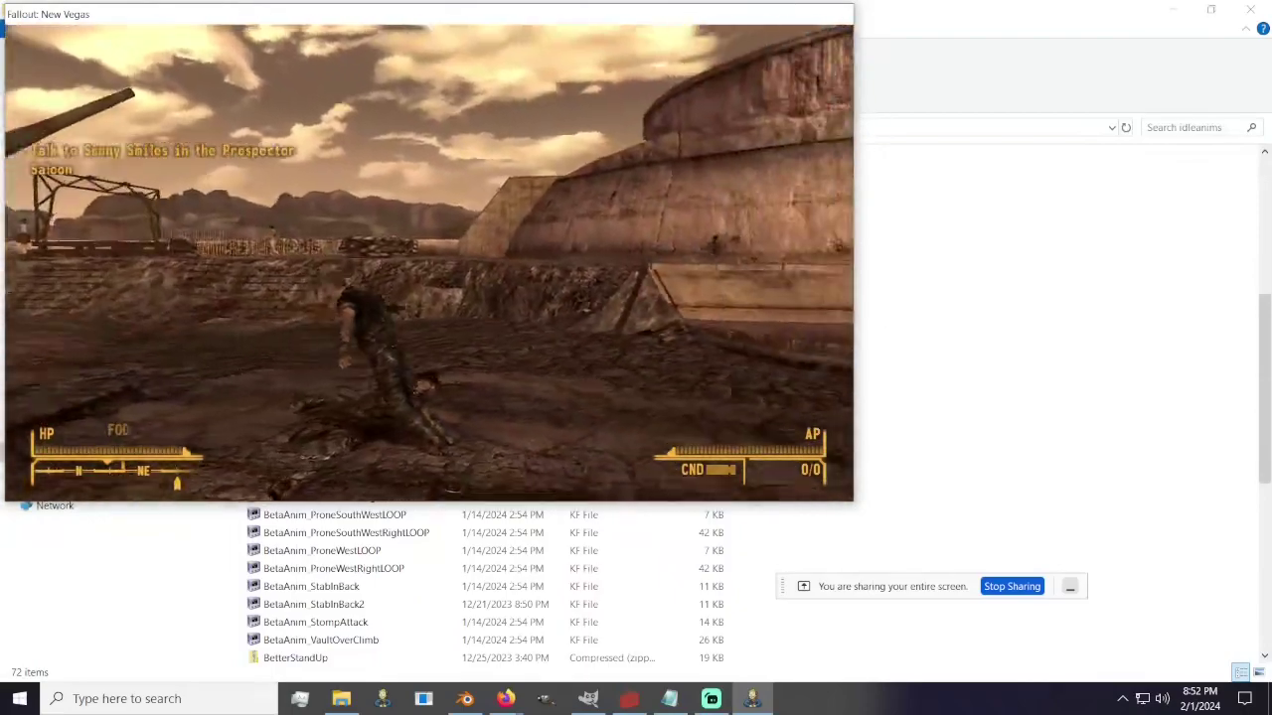
key(space)
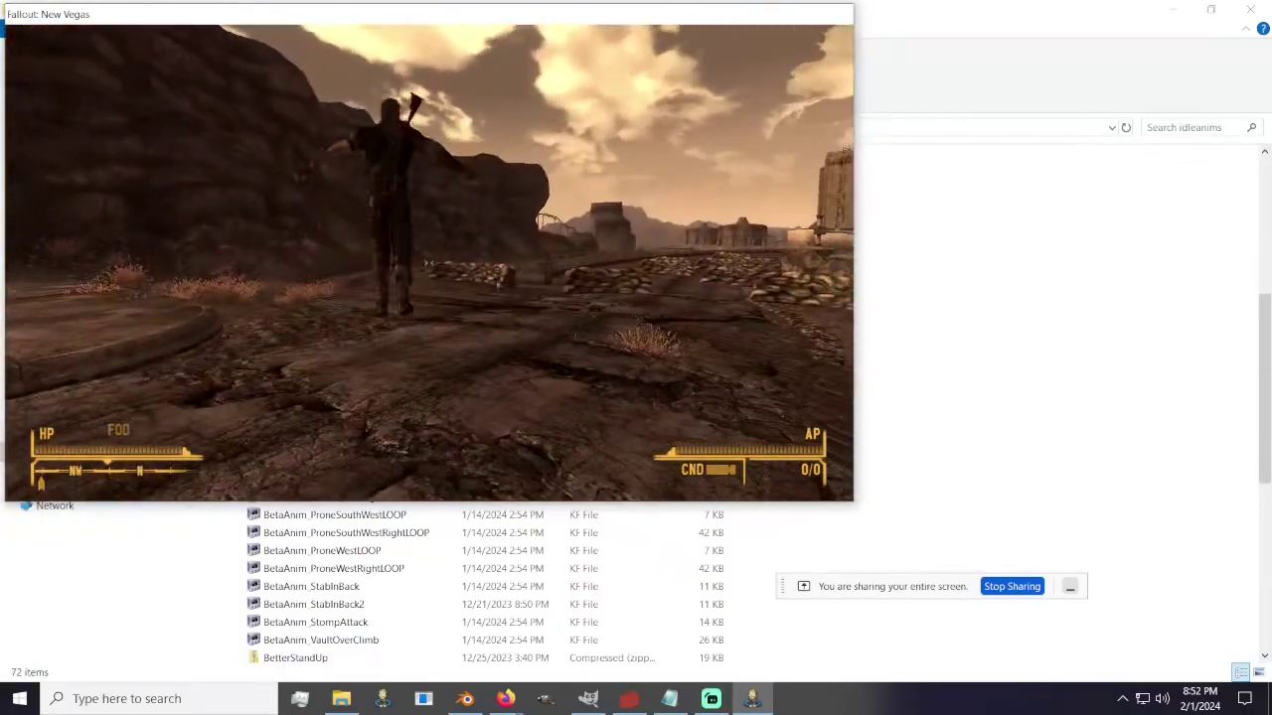
scroll(487, 586, down, 1)
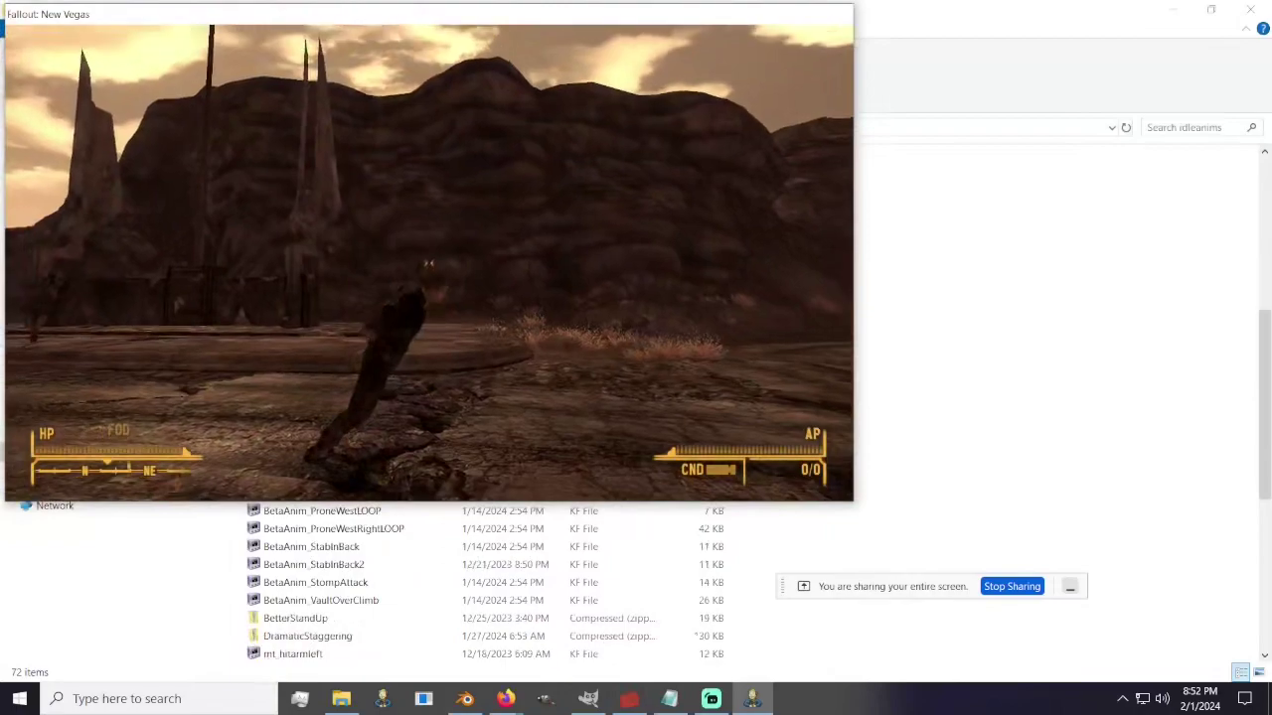
key(w)
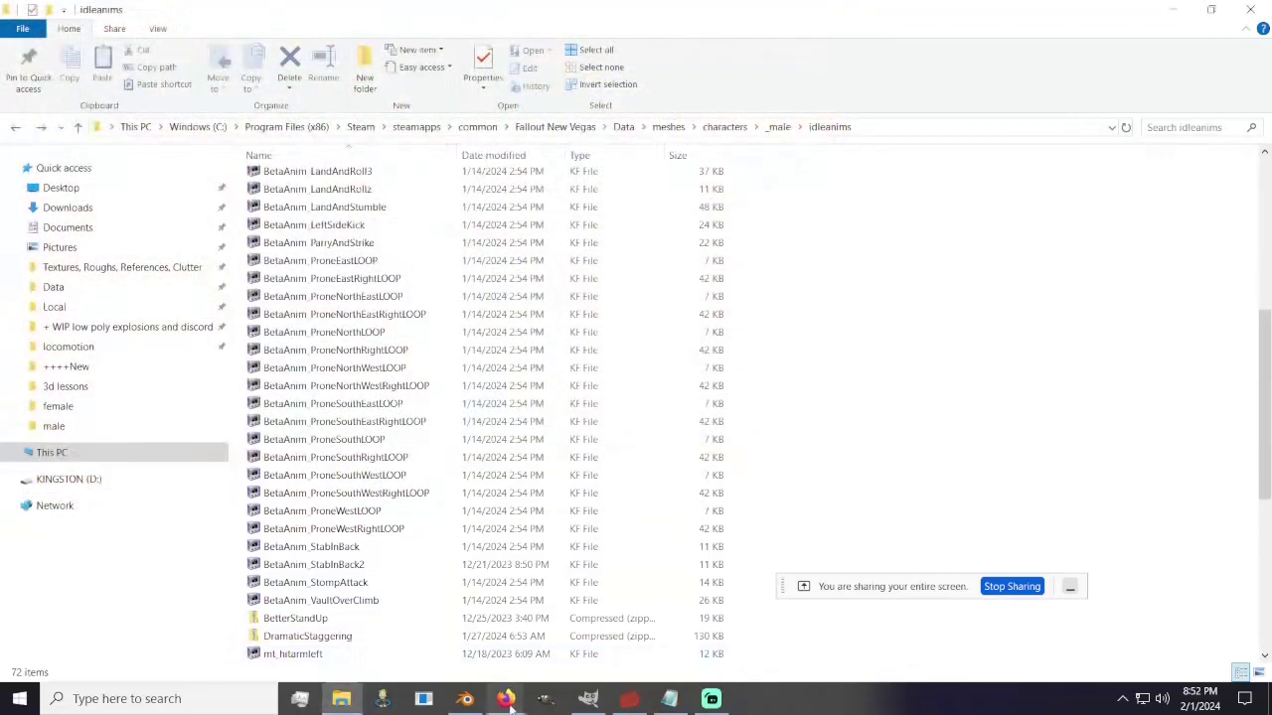
Step: Open BetaAnim_LandAndRoll.kf from the idleanims folder in NifSkope
click(465, 698)
click(465, 699)
scroll(378, 298, up, 15)
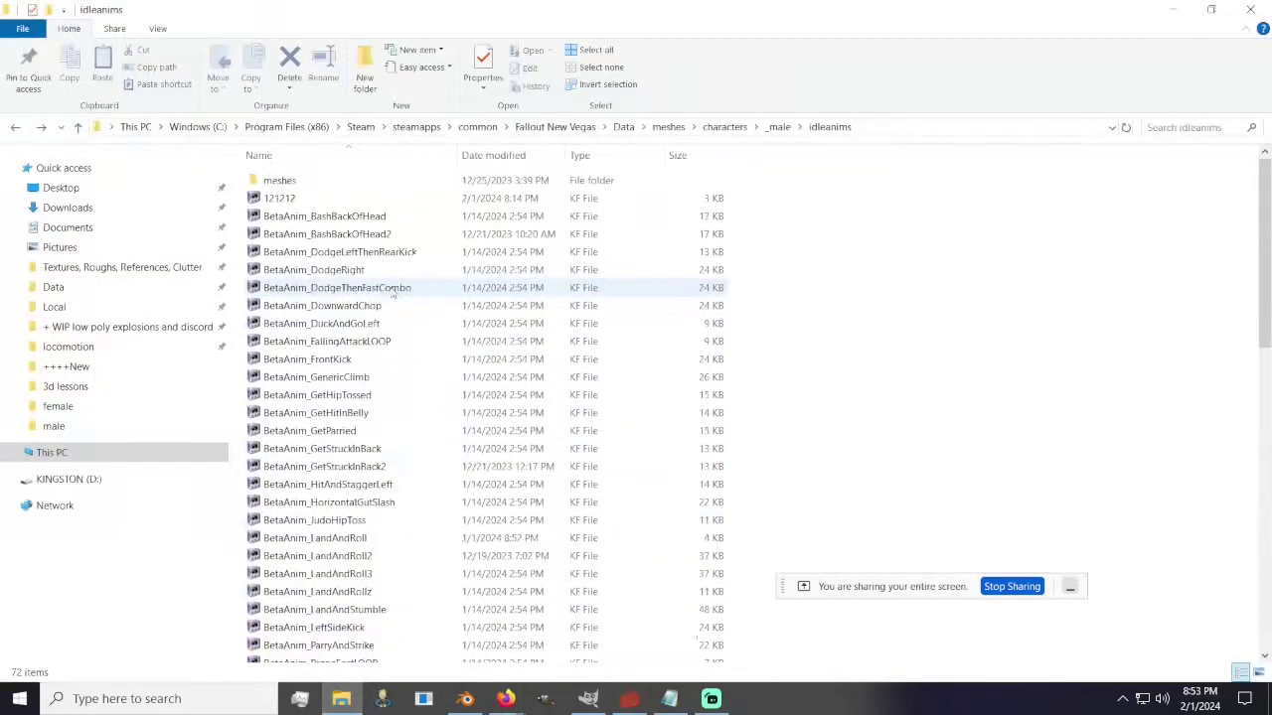
double_click(371, 538)
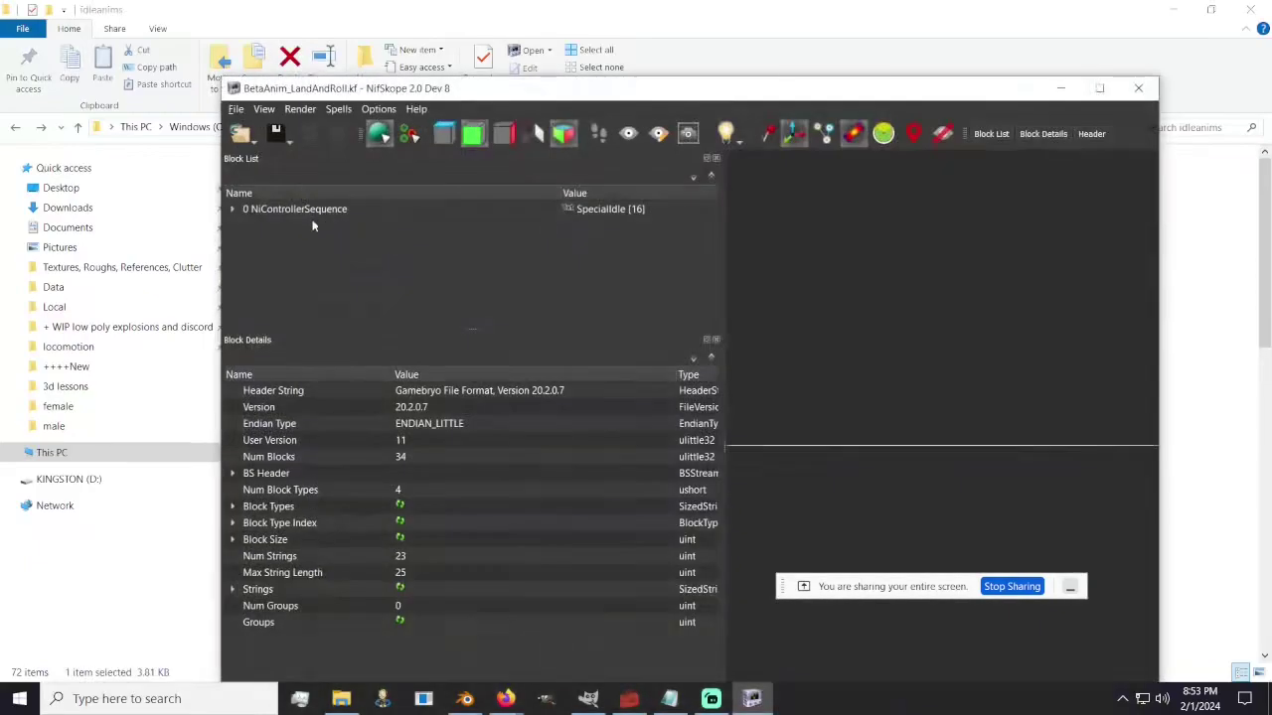
Step: Examine the Start Time and Stop Time of the NiControllerSequence block
click(268, 209)
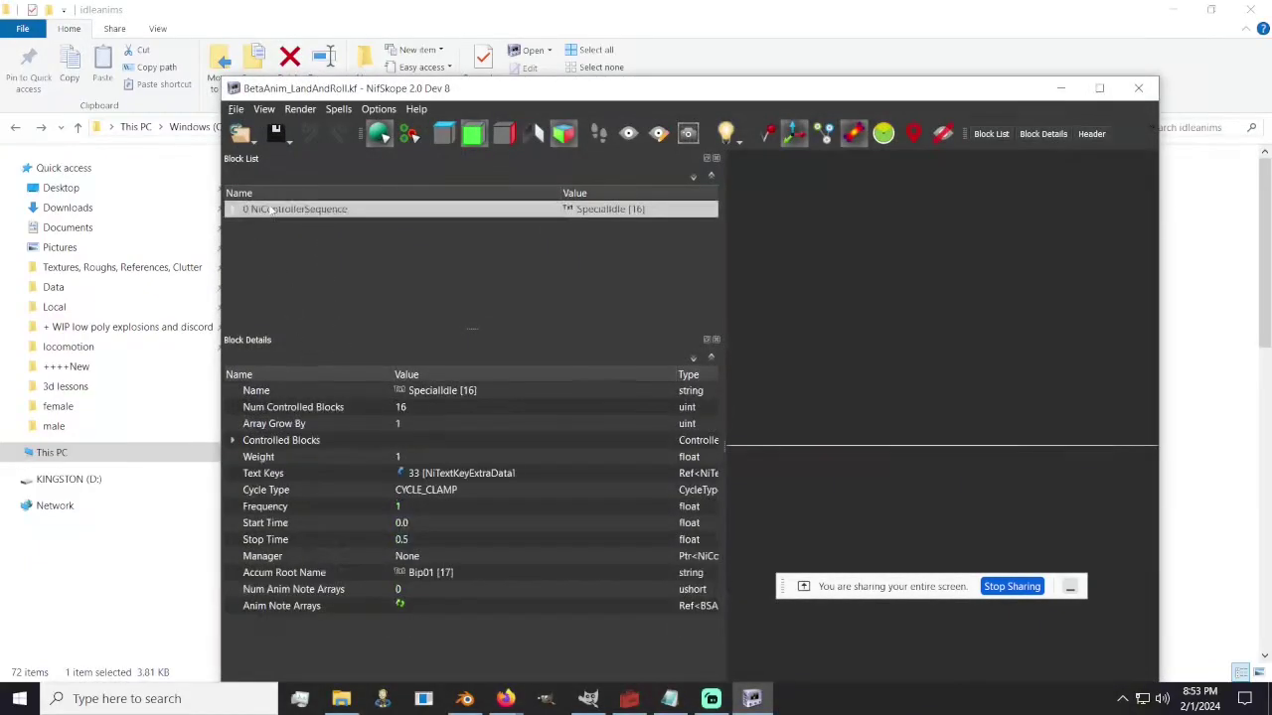
click(416, 540)
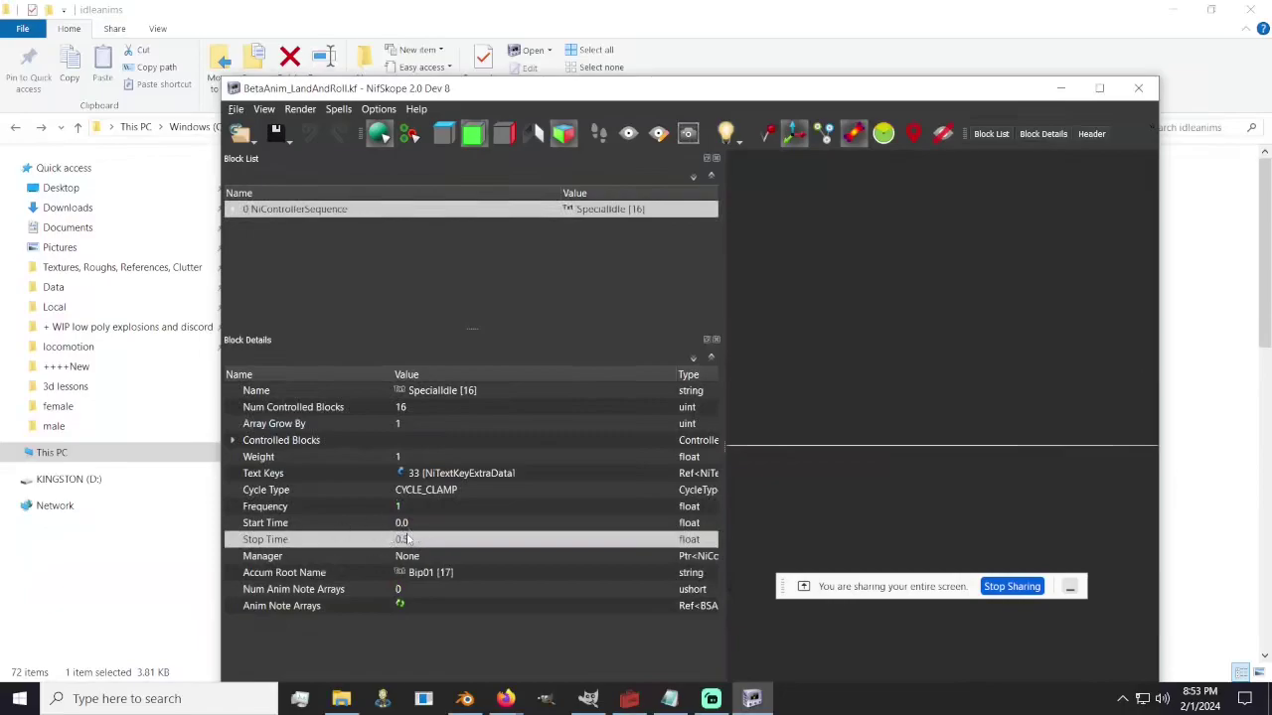
click(406, 538)
click(379, 542)
click(409, 540)
click(355, 546)
Step: In the NEW VEGAS HELP notes, add "GO INTO NIFSKOPE AND MAKE SURE START TIME AND STOP TIME ARE ACTUALLY WHAT YOU INTENDED", save and close
click(668, 698)
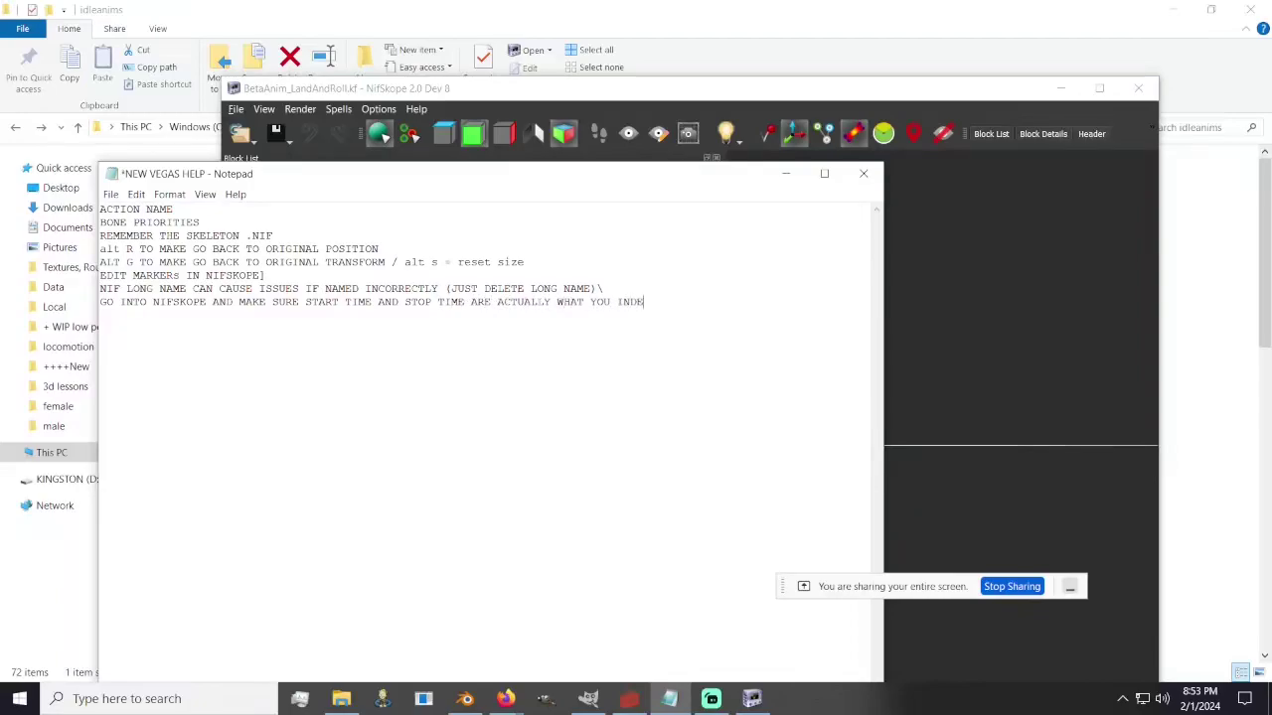
key(ctrl+s)
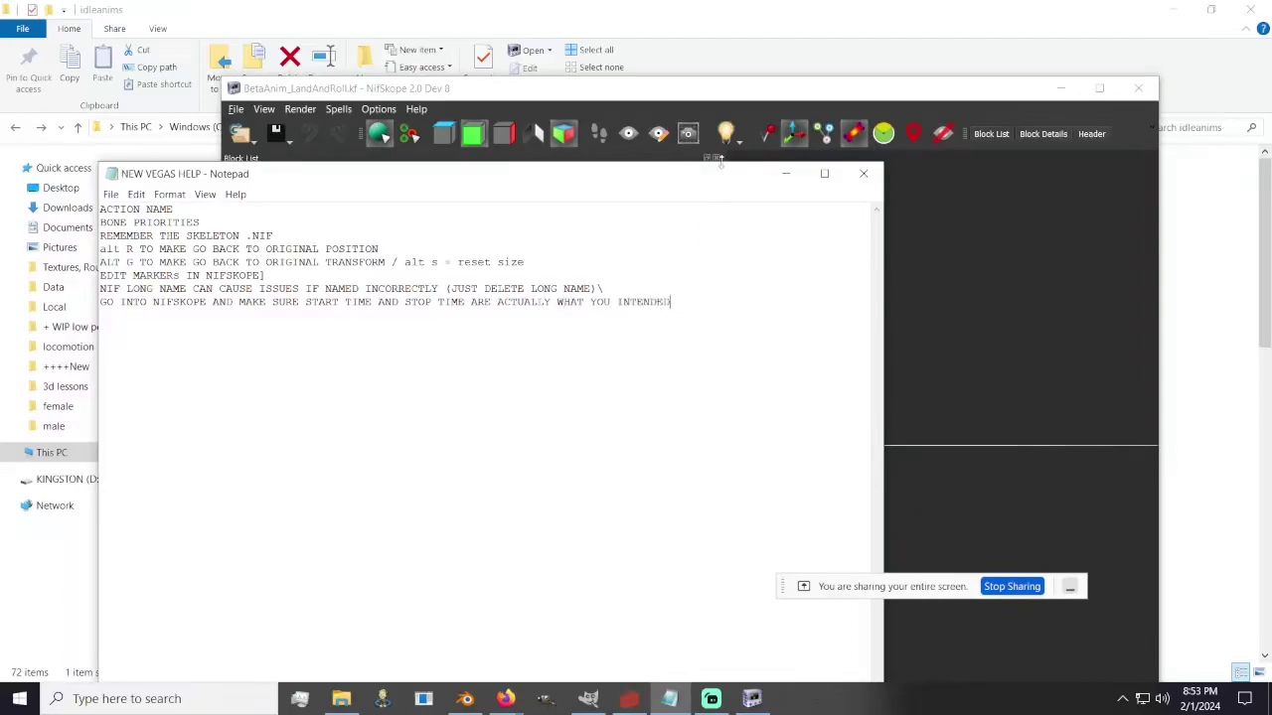
click(862, 174)
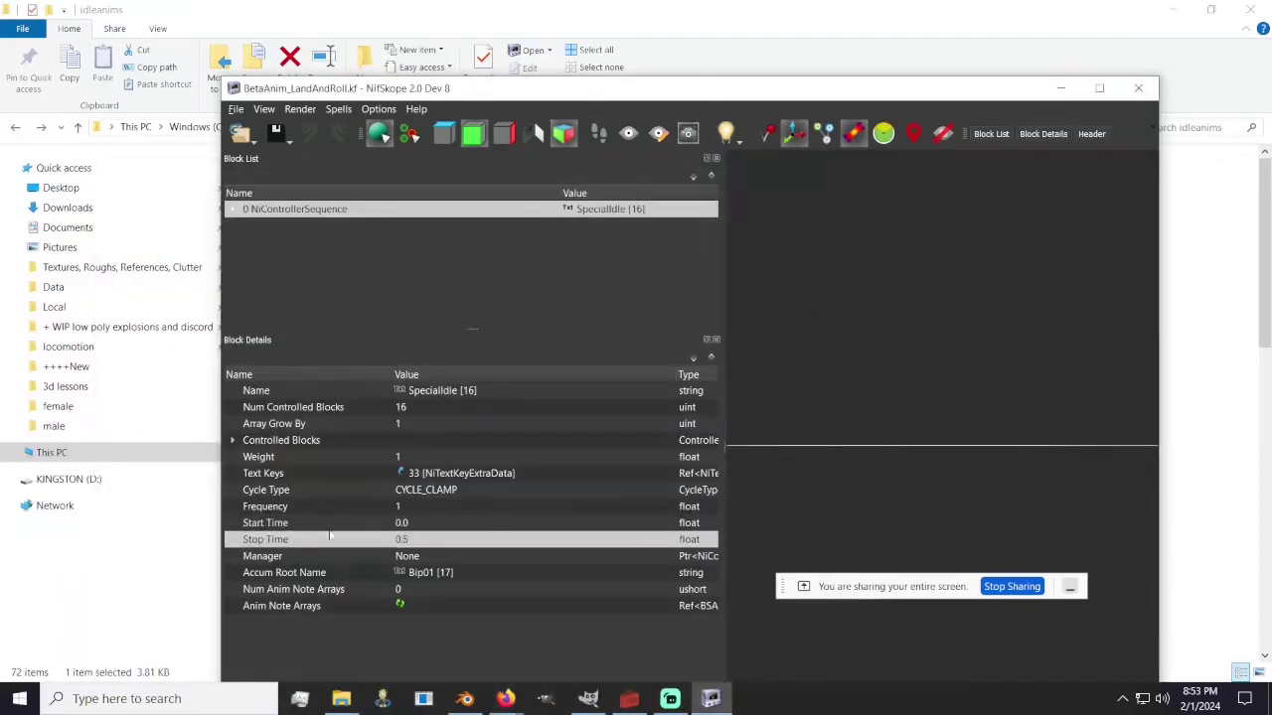
Step: Switch back to Blender and scrub and play the animation around frame 17
click(465, 699)
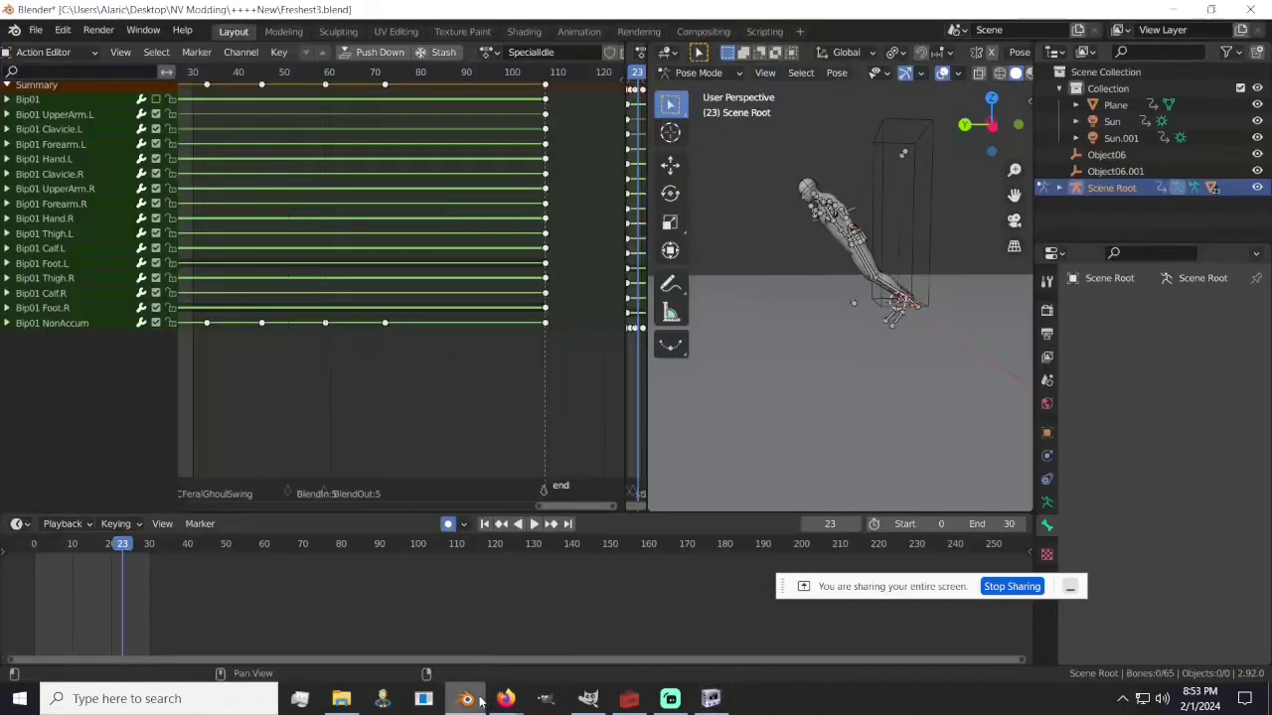
click(311, 75)
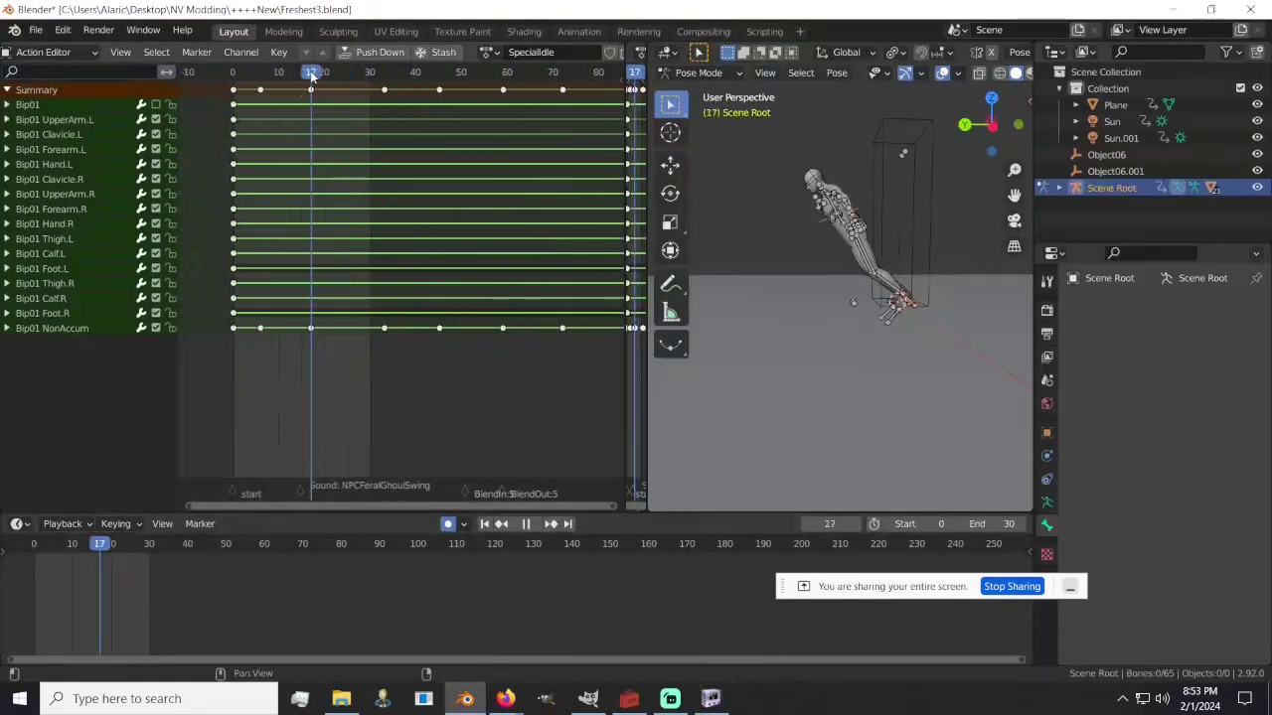
key(space)
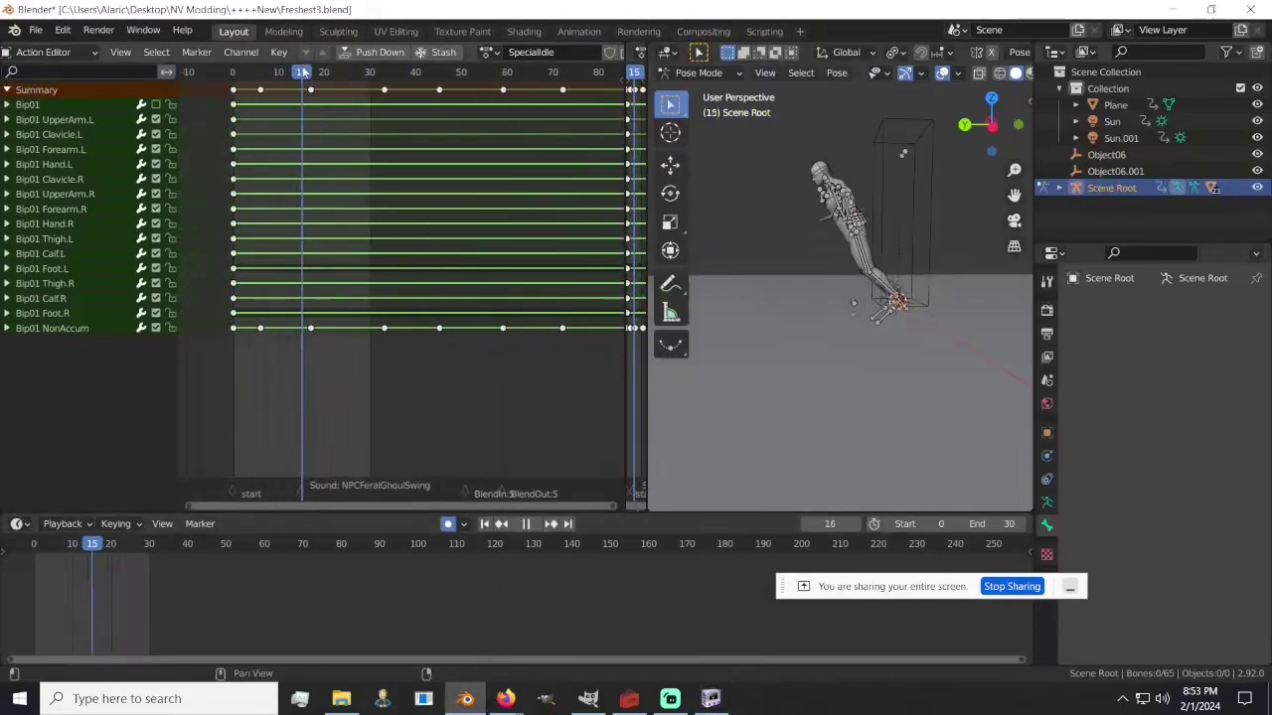
Step: Move the playhead to frame 15 and examine the Sound: NPCFeralGhoulSwing marker at that frame
drag(304, 72, 304, 72)
scroll(318, 473, up, 8)
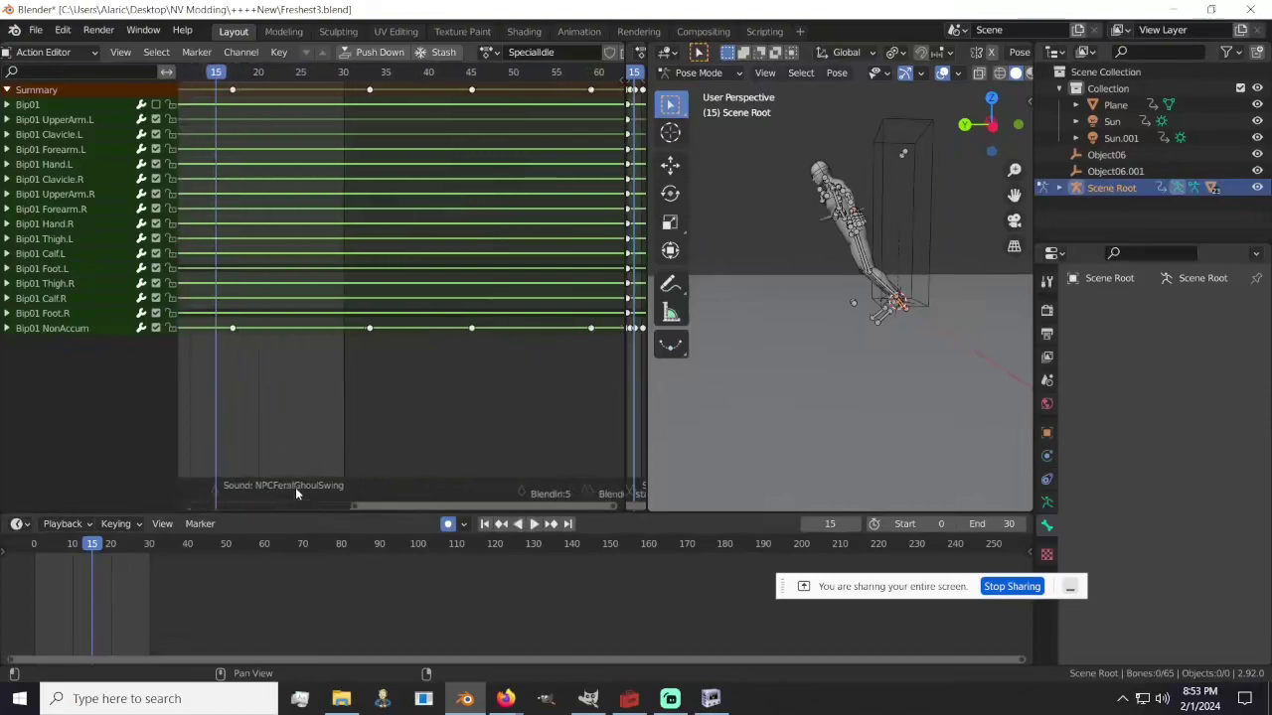
middle_drag(296, 491, 359, 484)
scroll(328, 489, up, 2)
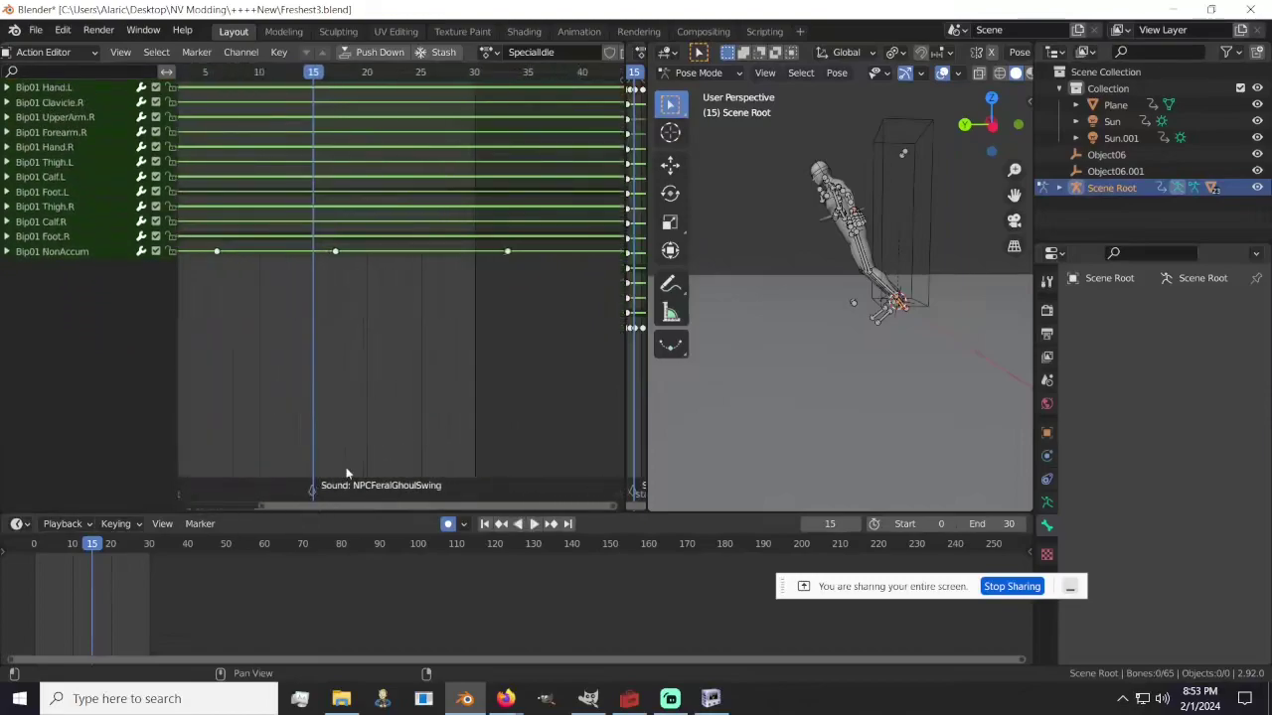
Step: Switch to NifSkope and expand every text key entry in the NiTextKeyExtraData block under NiControllerSequence
click(711, 698)
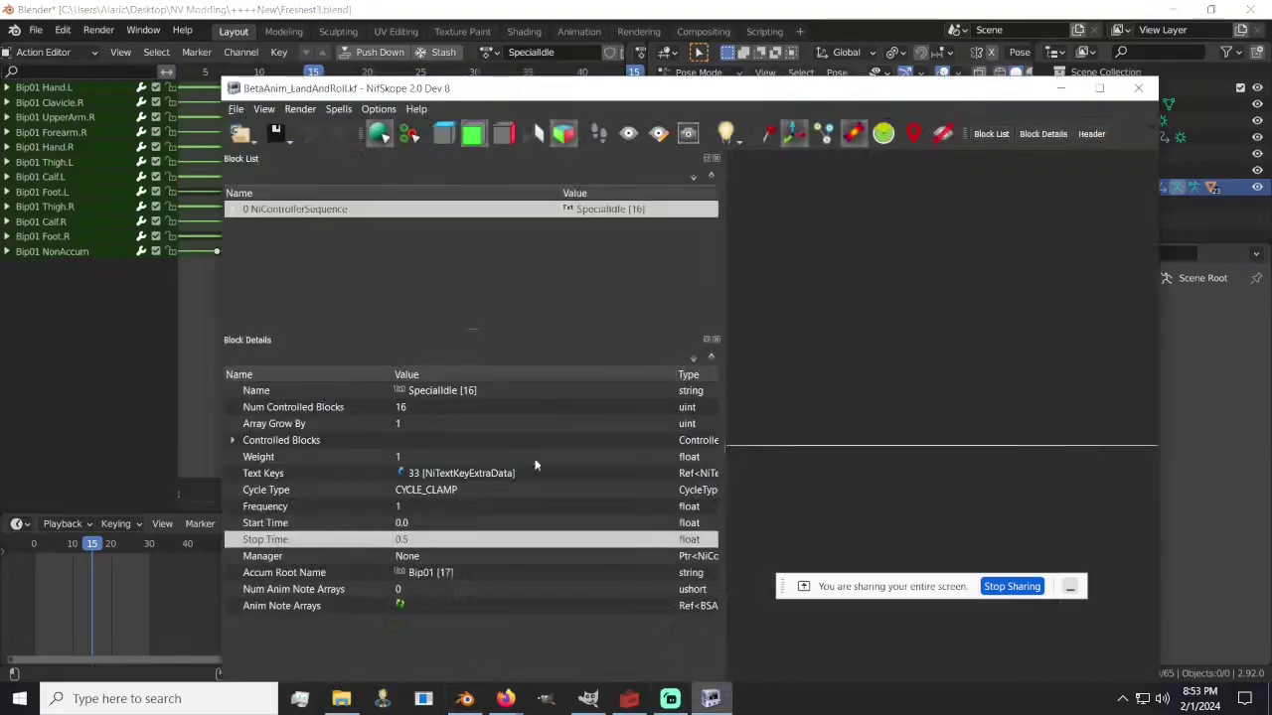
click(234, 211)
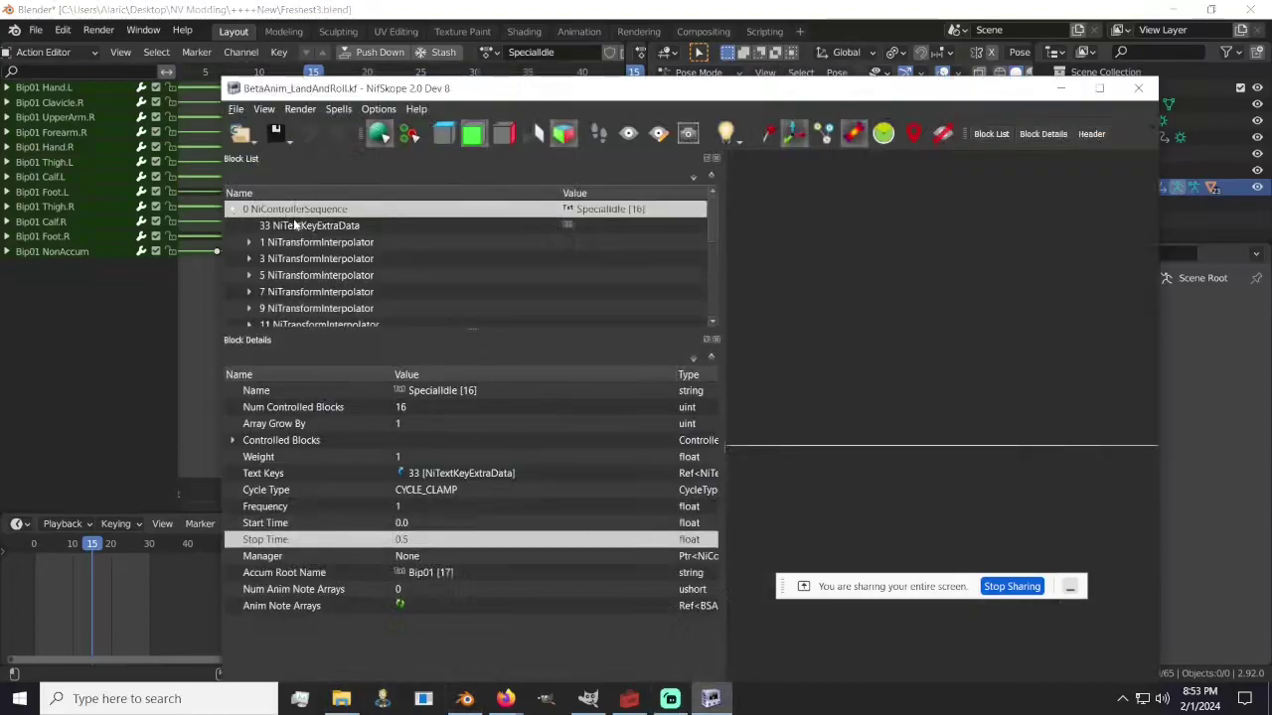
click(293, 226)
click(250, 507)
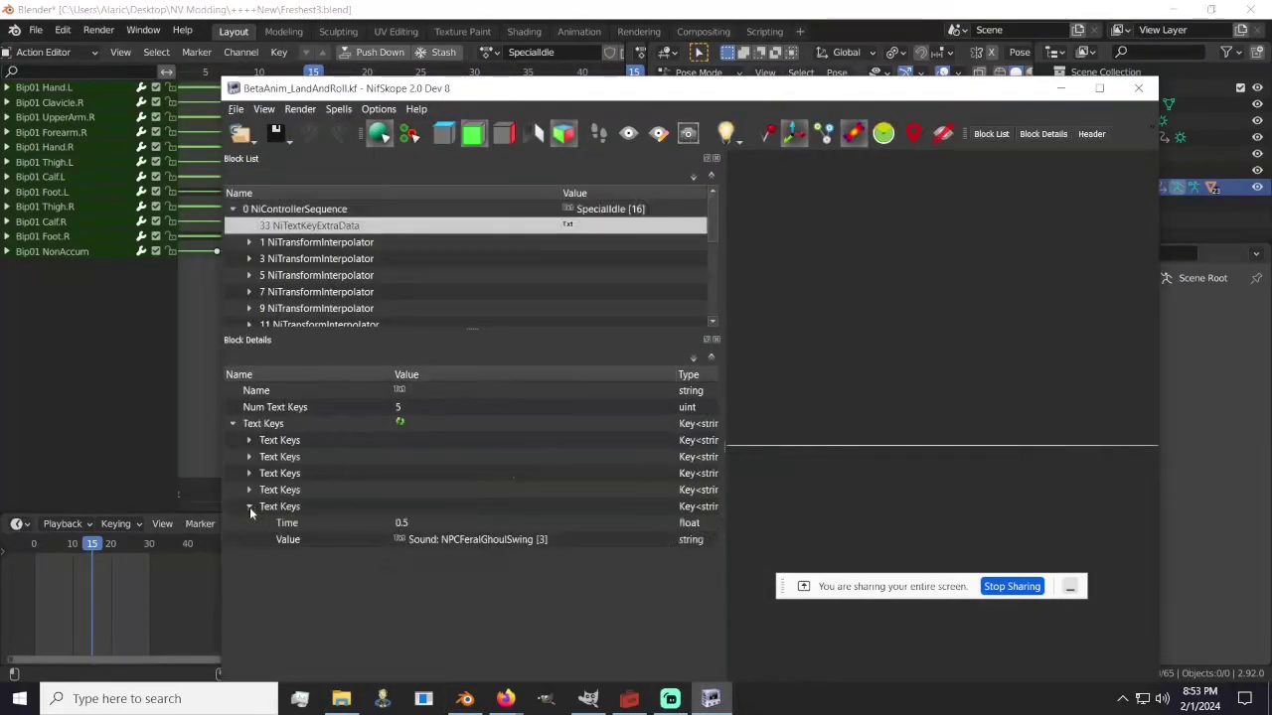
click(249, 491)
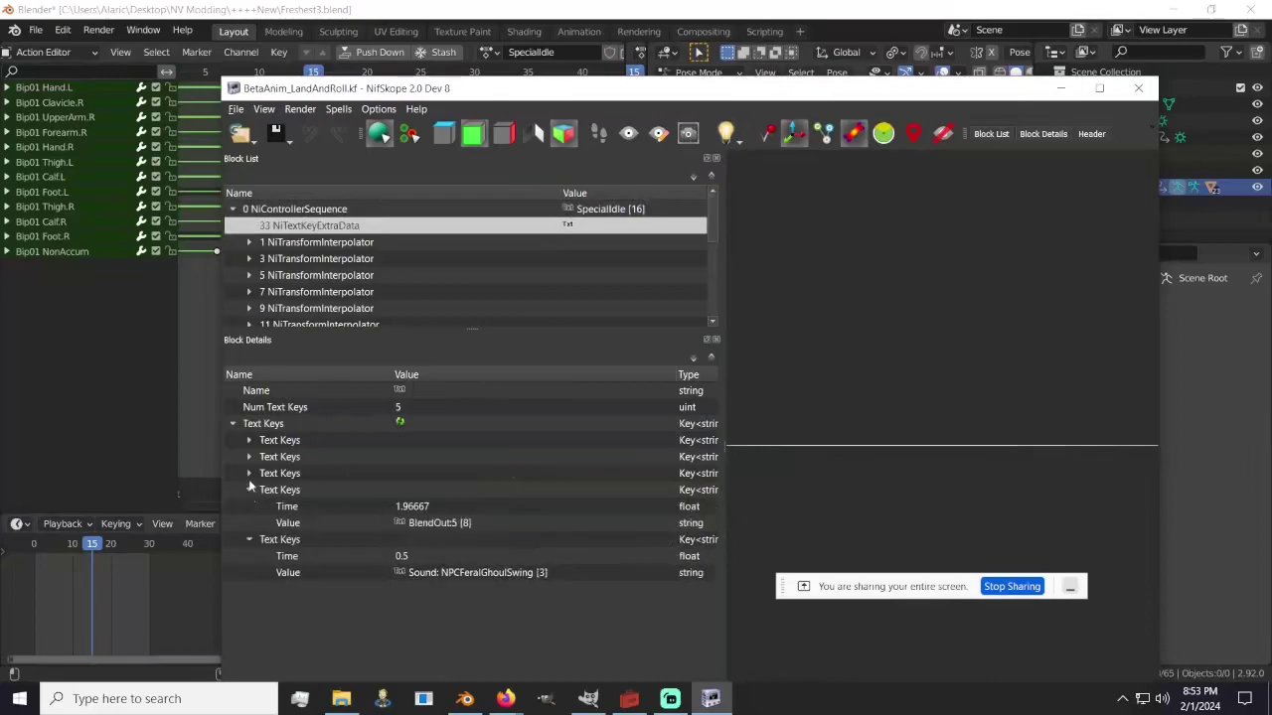
click(248, 474)
click(251, 458)
click(249, 442)
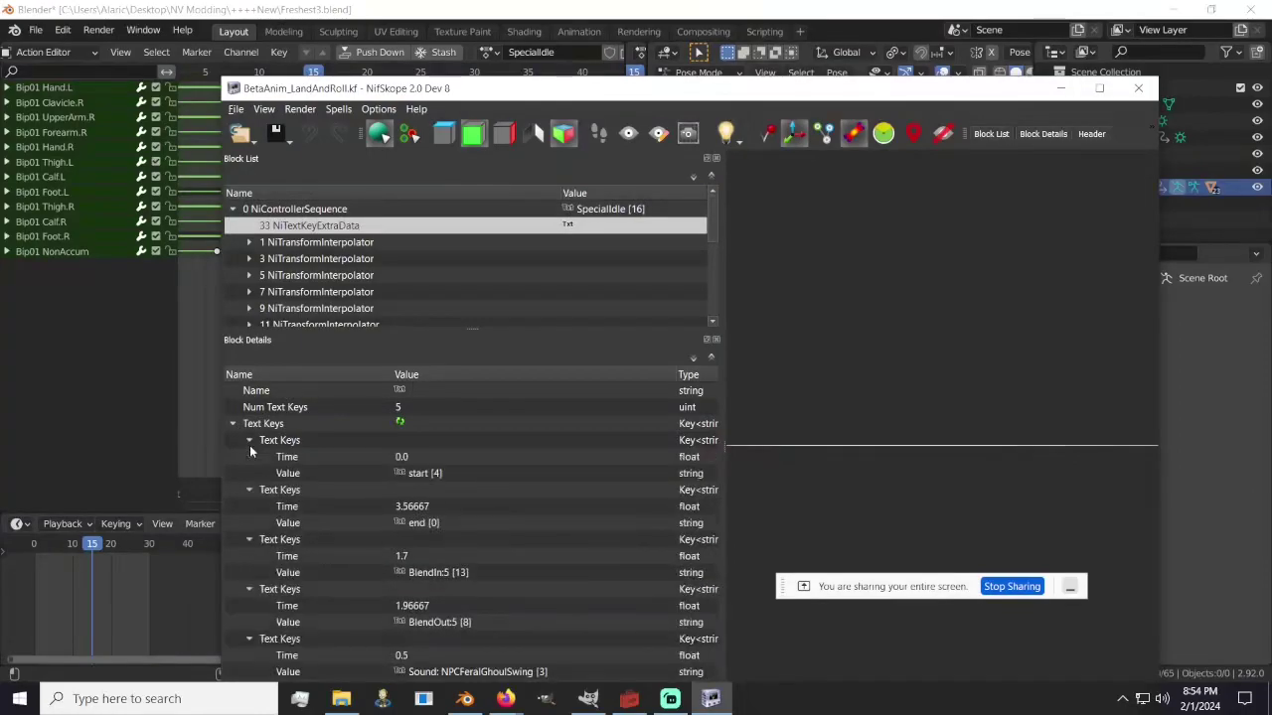
Step: Examine the Time values of the sound and BlendOut text keys
drag(586, 88, 590, 38)
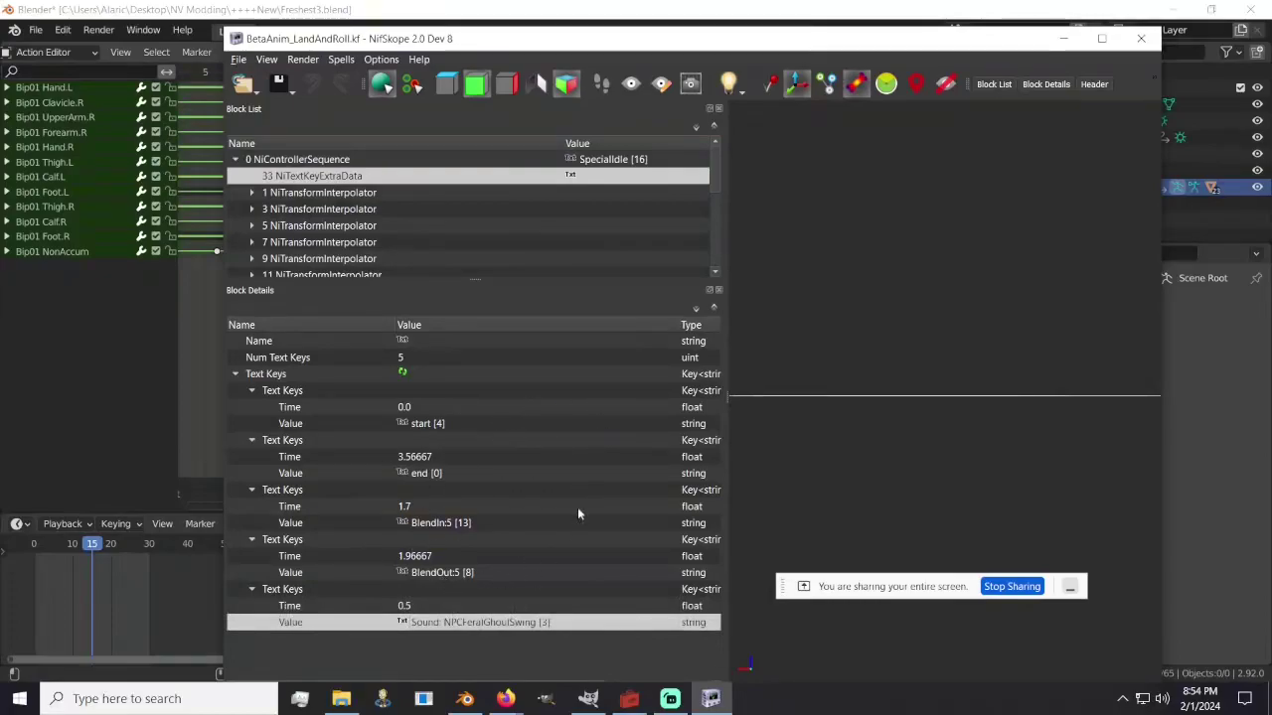
click(448, 609)
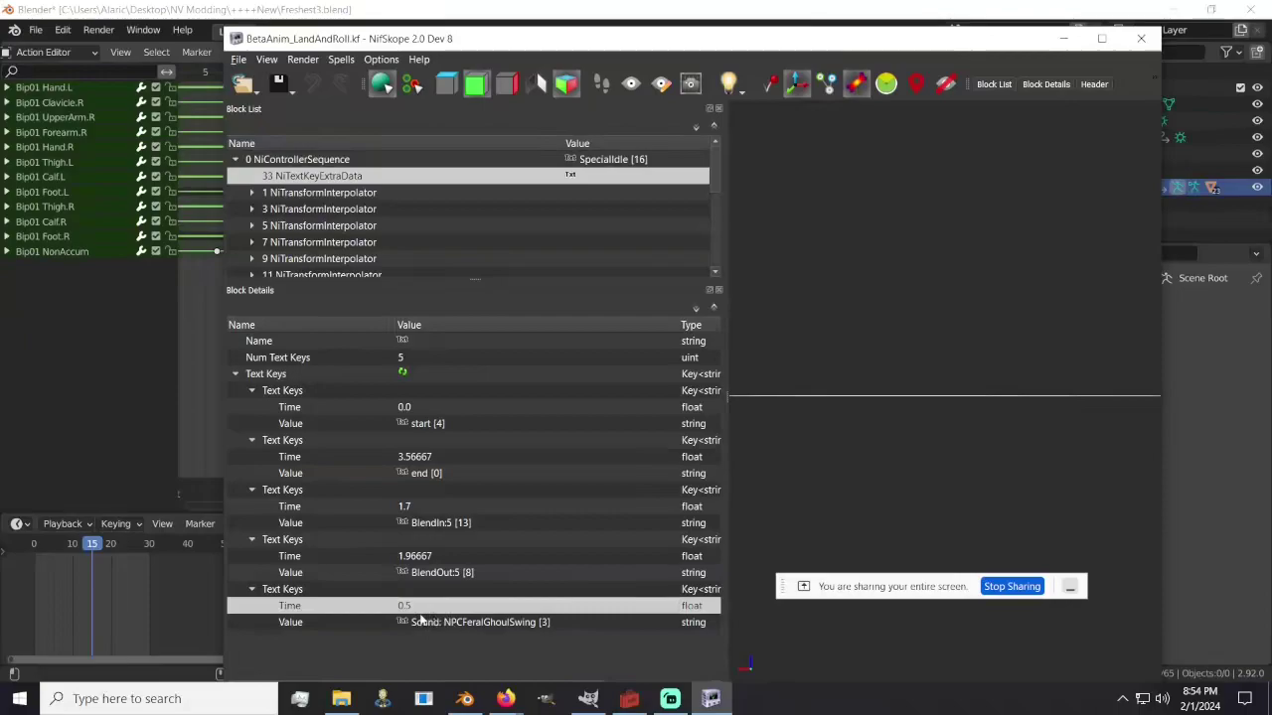
click(442, 559)
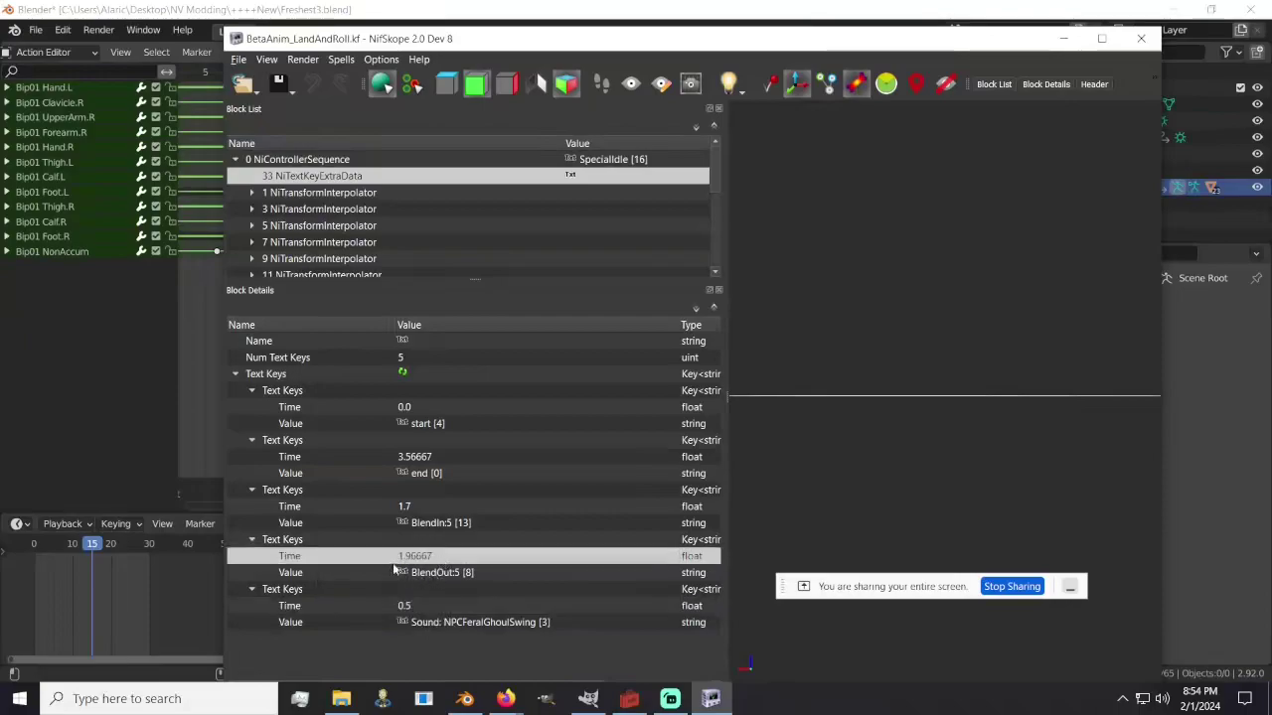
Step: Set the Stop Time of the NiControllerSequence block to 2 and save the file
click(285, 162)
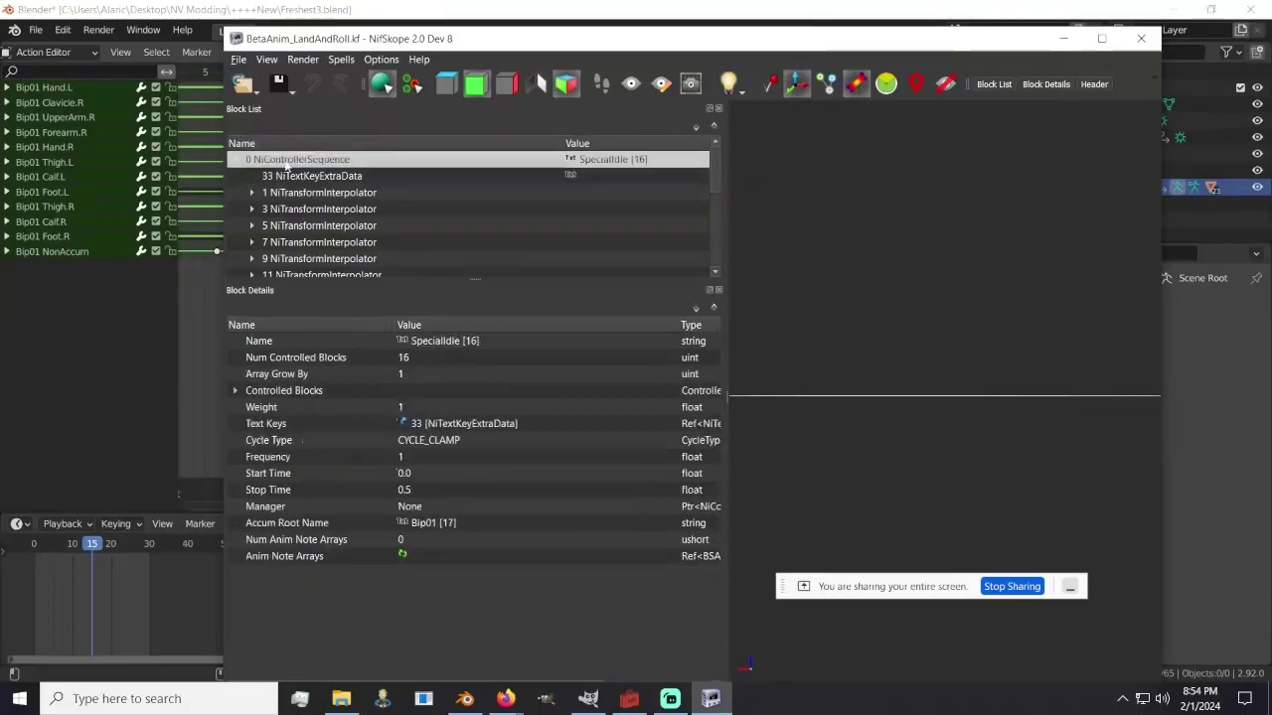
double_click(415, 490)
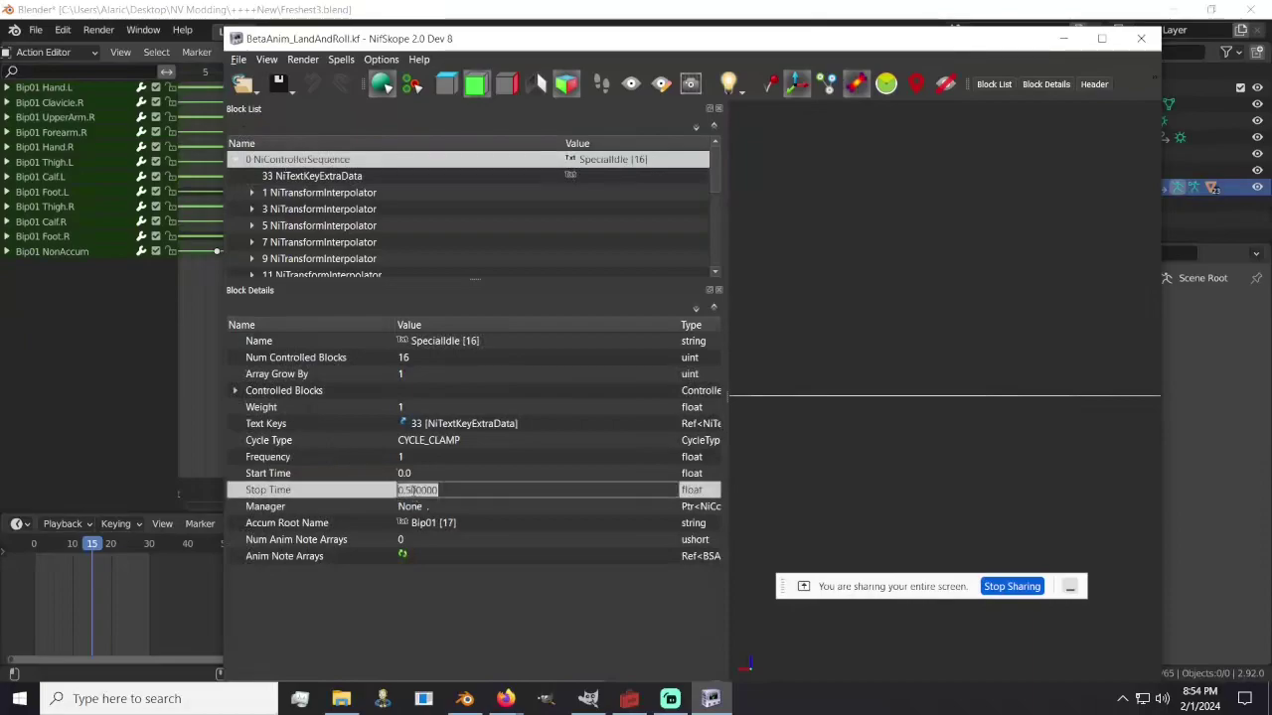
text(1.)
key(BackSpace)
key(BackSpace)
text(2)
key(Return)
key(ctrl+s)
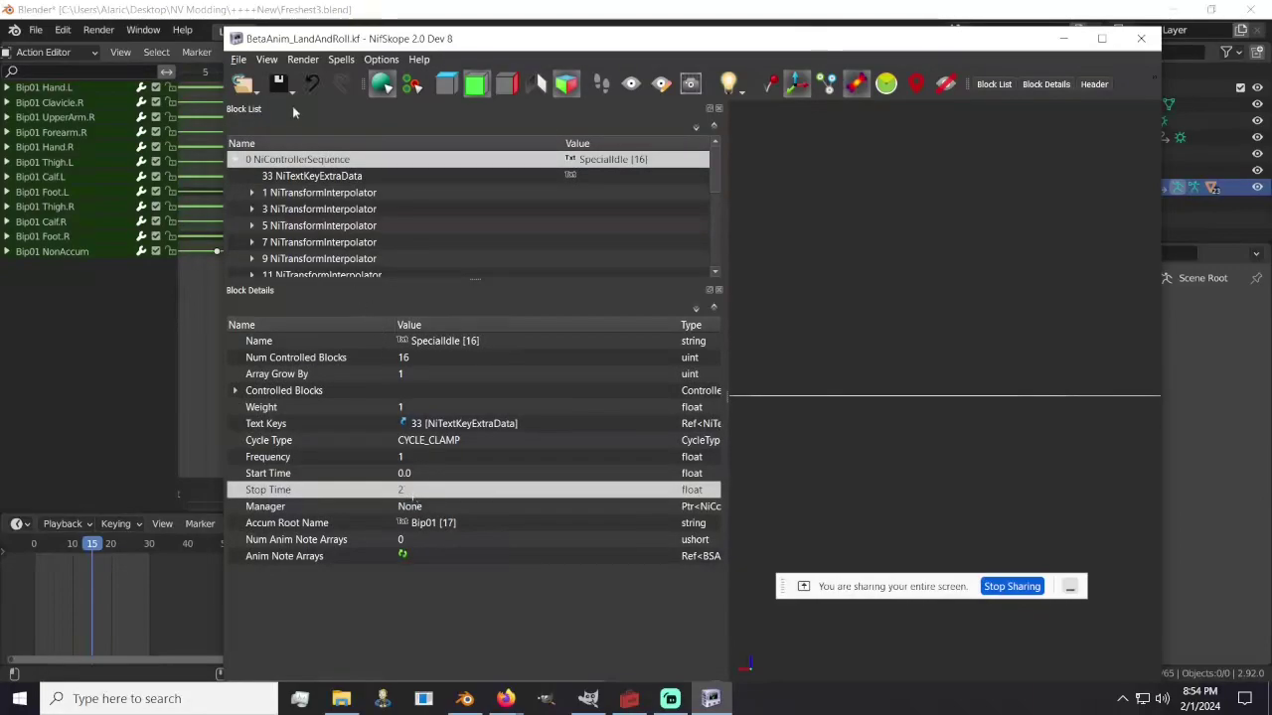
Step: Set the Stop Time of the NiControllerSequence block to 3.56667
click(298, 176)
click(298, 159)
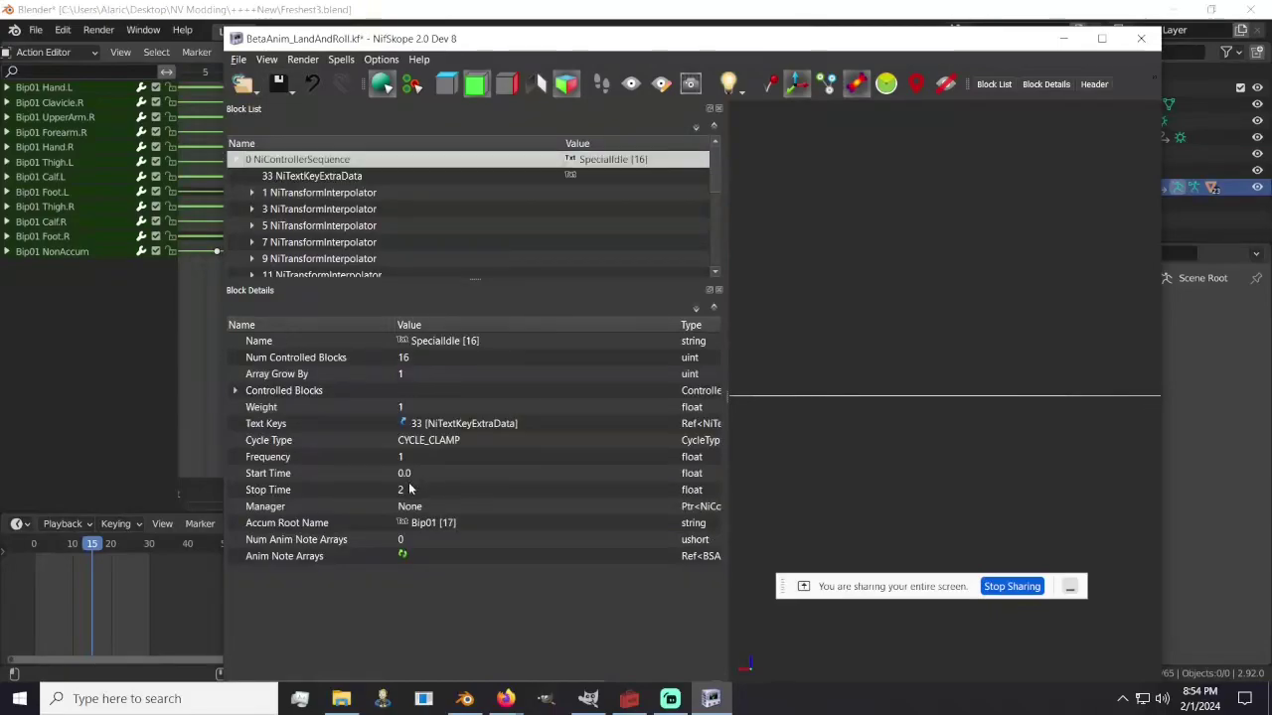
double_click(409, 490)
text(3.56667)
click(374, 481)
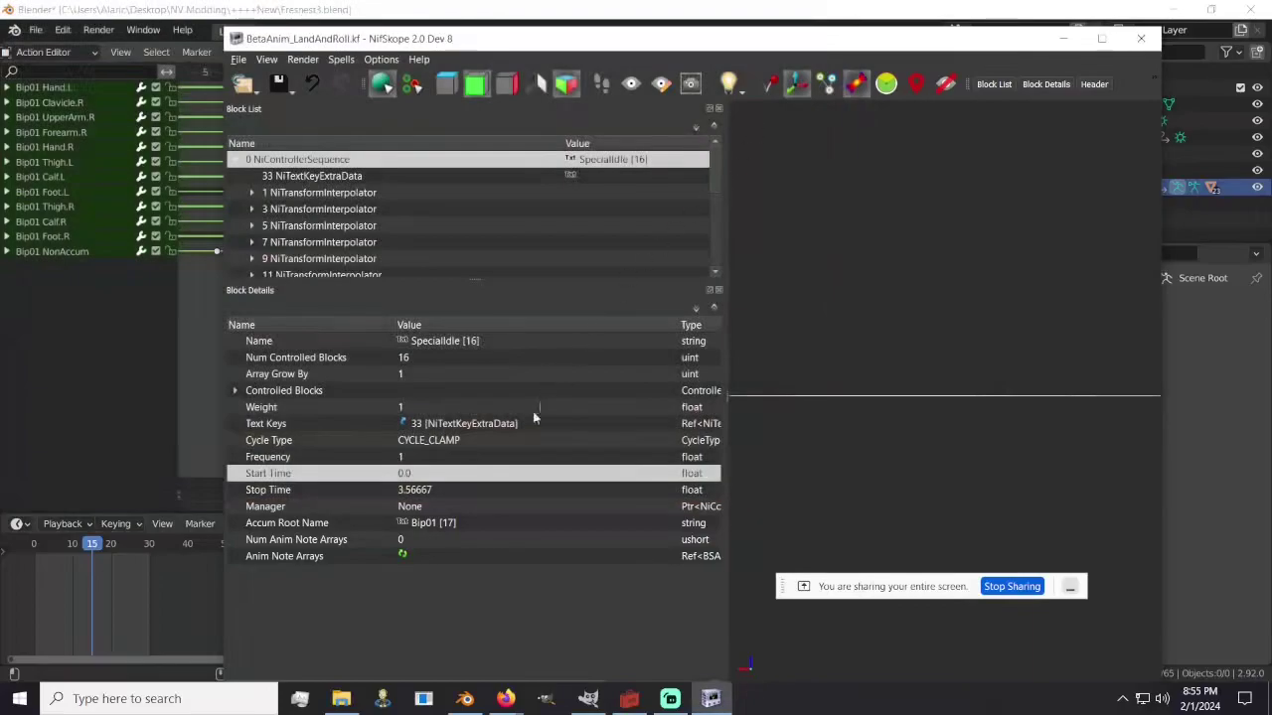
click(465, 491)
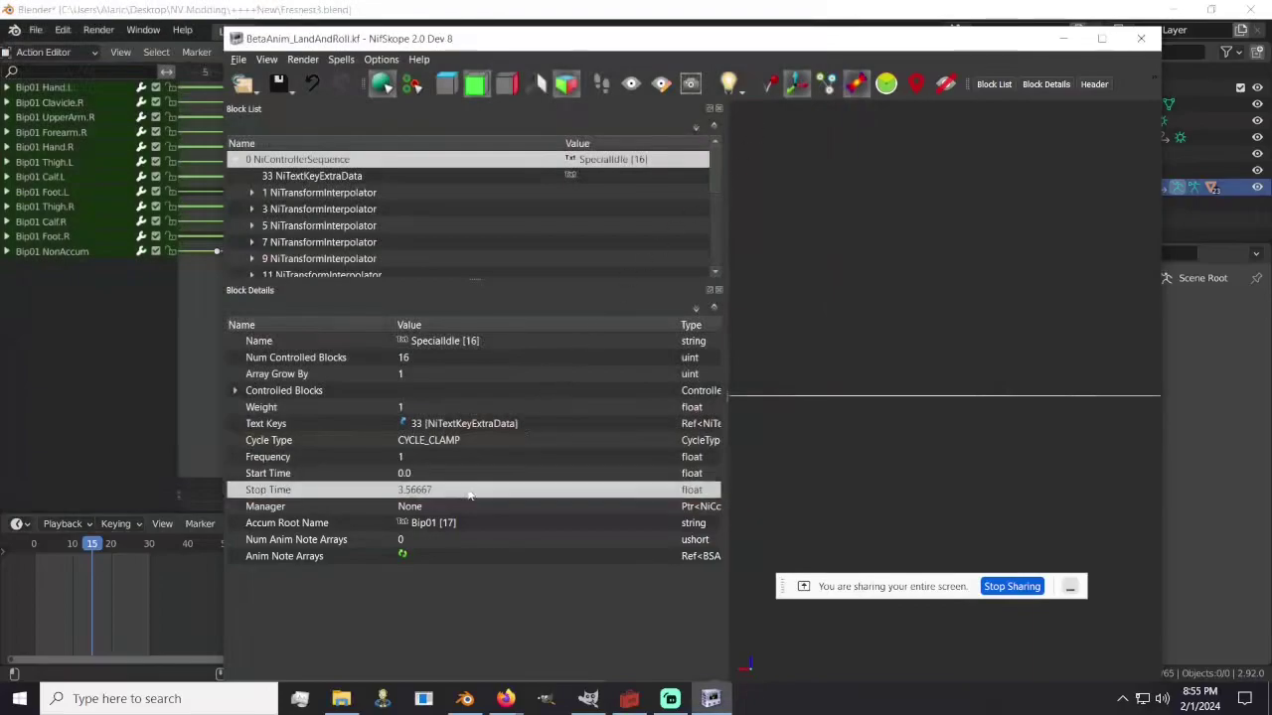
Step: Examine the time and value of the end text key in the NiTextKeyExtraData block
click(309, 178)
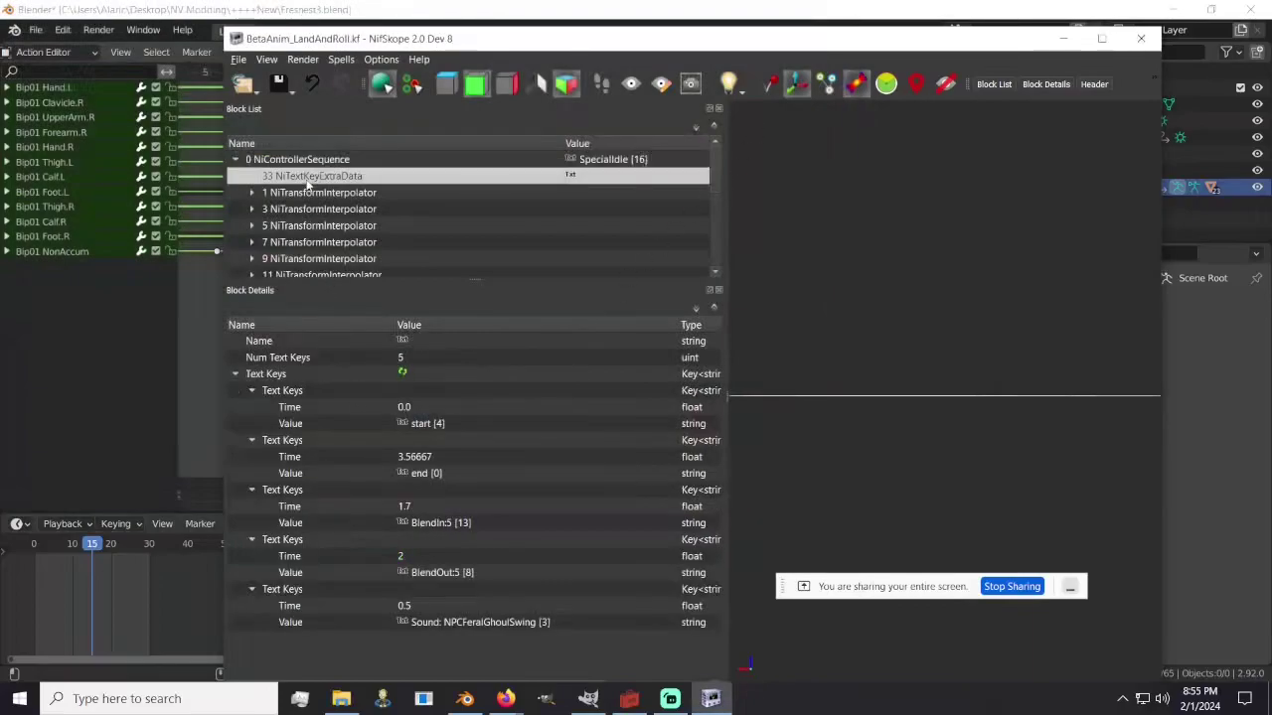
click(441, 461)
click(457, 474)
Step: Return to the Blender Action Editor and compare the end marker's position with the last keyframes
drag(470, 39, 437, 430)
middle_drag(468, 279, 480, 346)
click(448, 308)
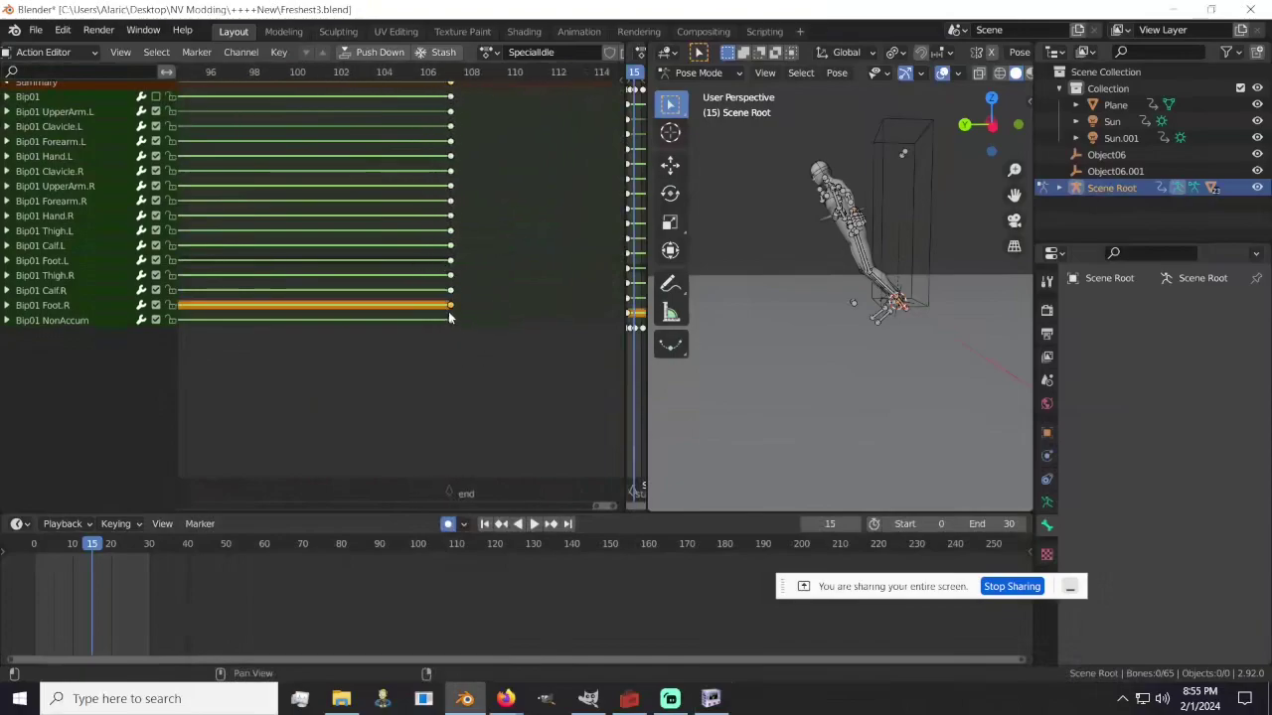
click(449, 491)
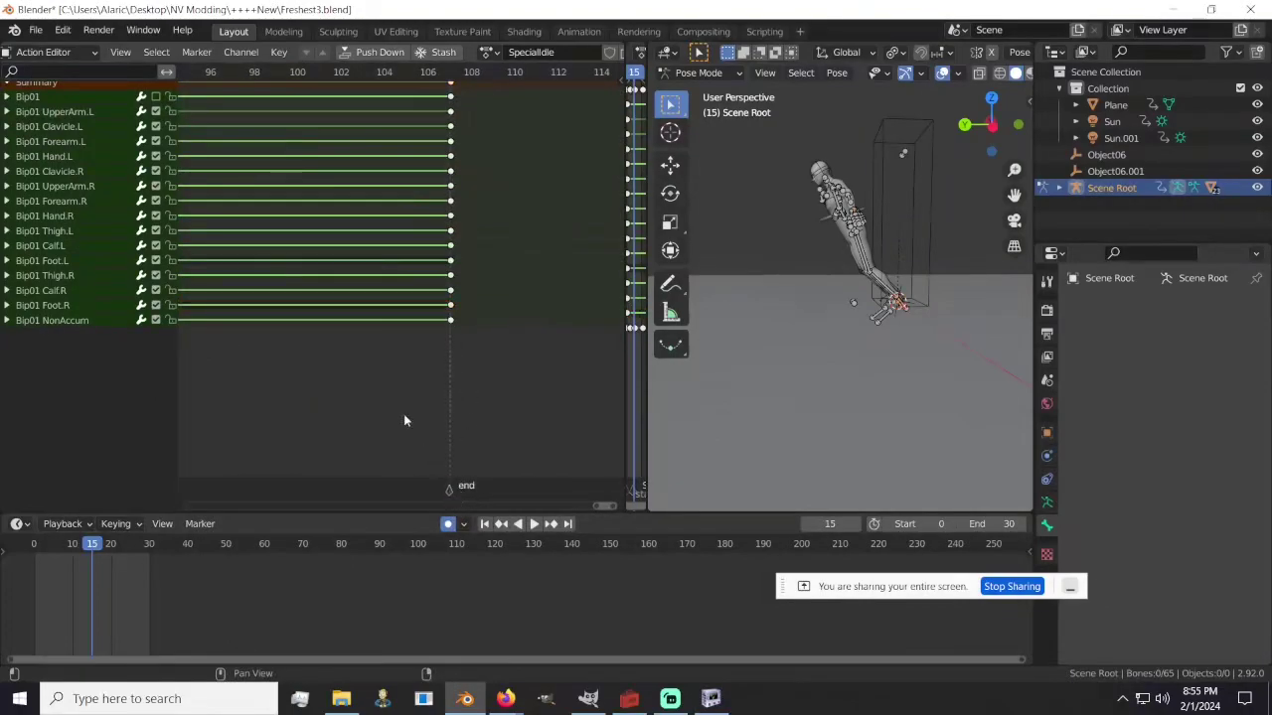
middle_drag(412, 301, 446, 309)
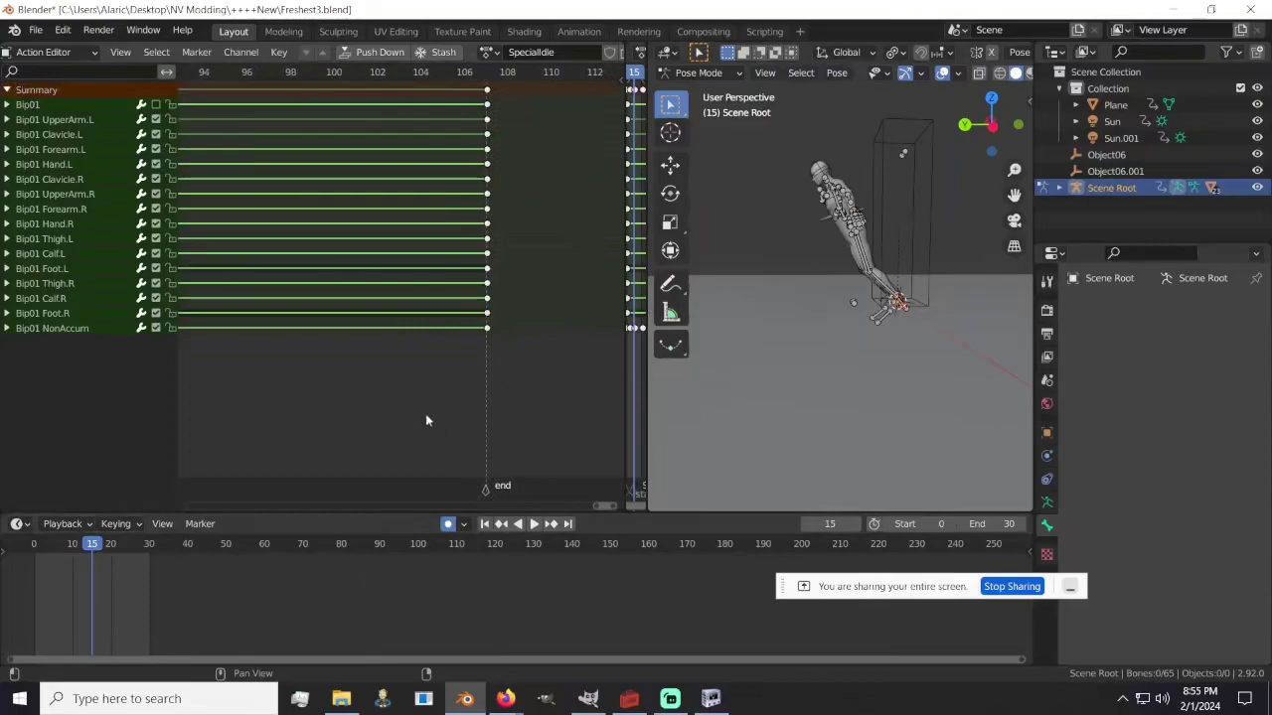
Step: Move the end marker past the last keyframes, place the playhead at frame 107 and return the marker to that frame
drag(480, 487, 529, 495)
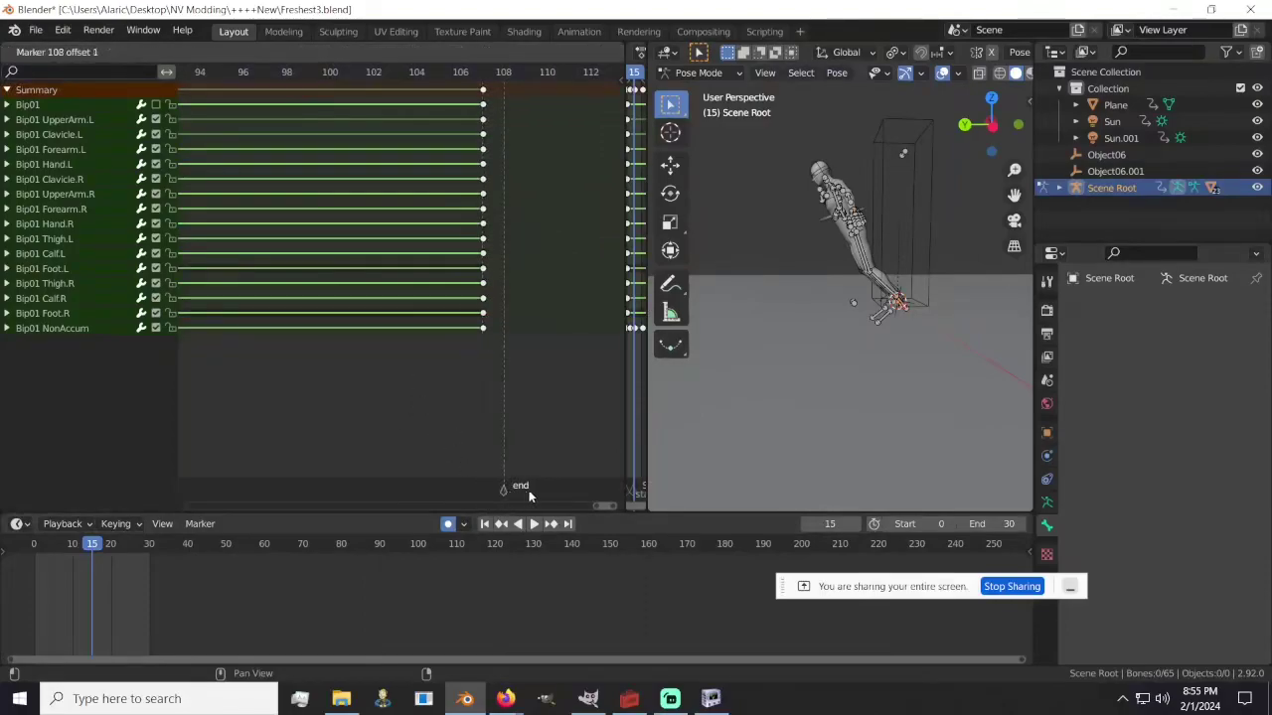
click(568, 490)
mouse_move(478, 72)
mouse_down()
mouse_move(440, 77)
mouse_move(548, 89)
mouse_move(484, 94)
mouse_up()
drag(546, 485, 486, 425)
Step: Delete the BlendIn:5, BlendOut:5 and Sound: NPCFeralGhoulSwing markers from the SpecialIdle action
scroll(472, 390, down, 4)
middle_drag(389, 431, 548, 388)
middle_drag(183, 446, 436, 408)
scroll(350, 443, down, 2)
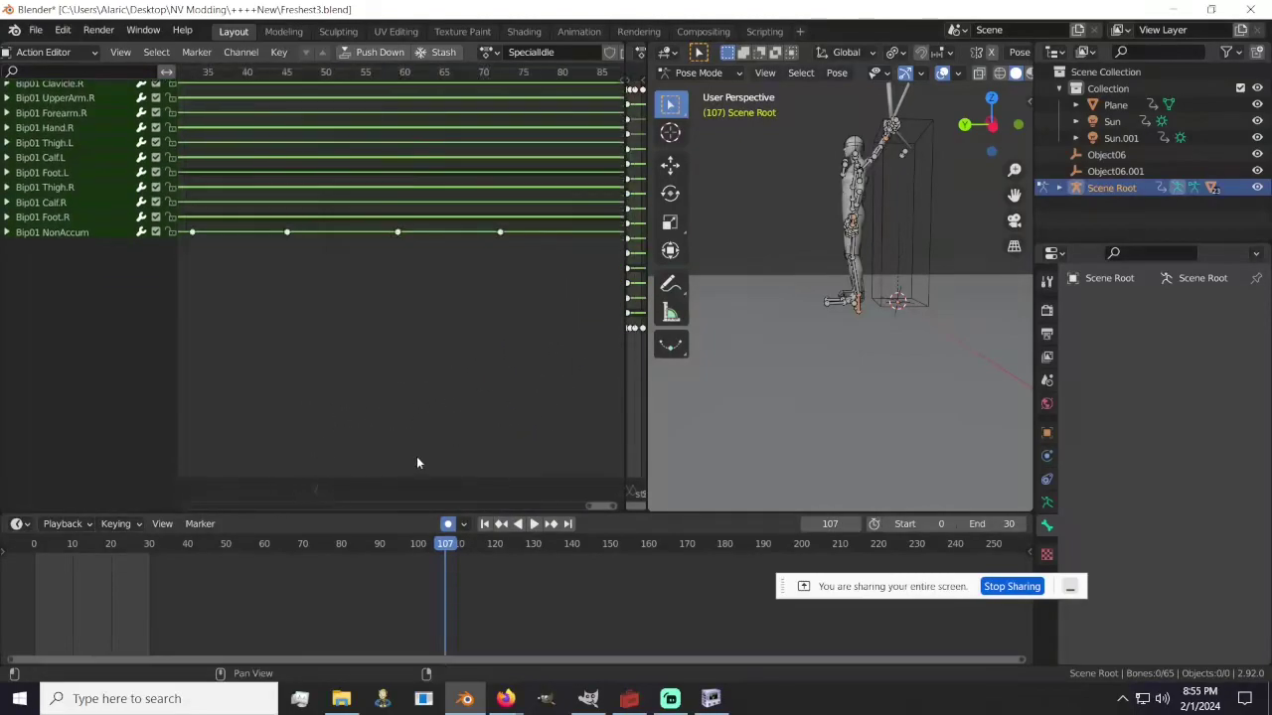
key(Home)
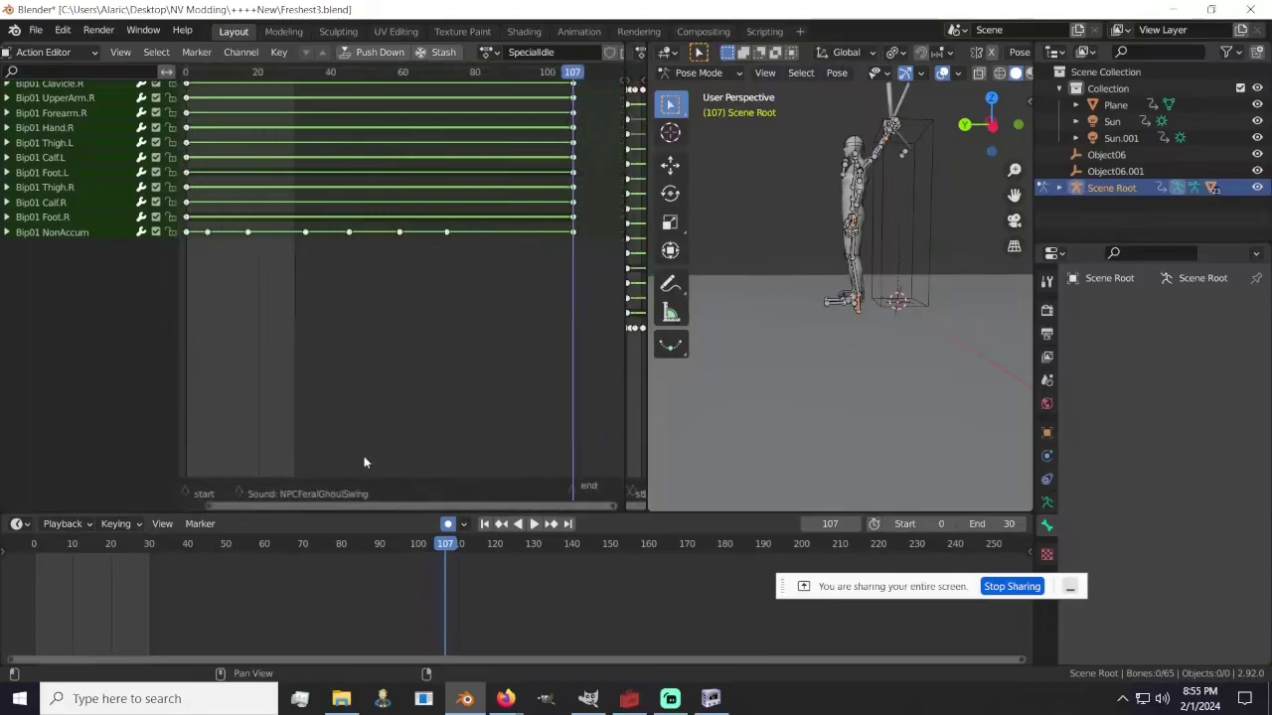
mouse_move(364, 462)
middle_down()
mouse_move(401, 446)
mouse_move(389, 463)
middle_up()
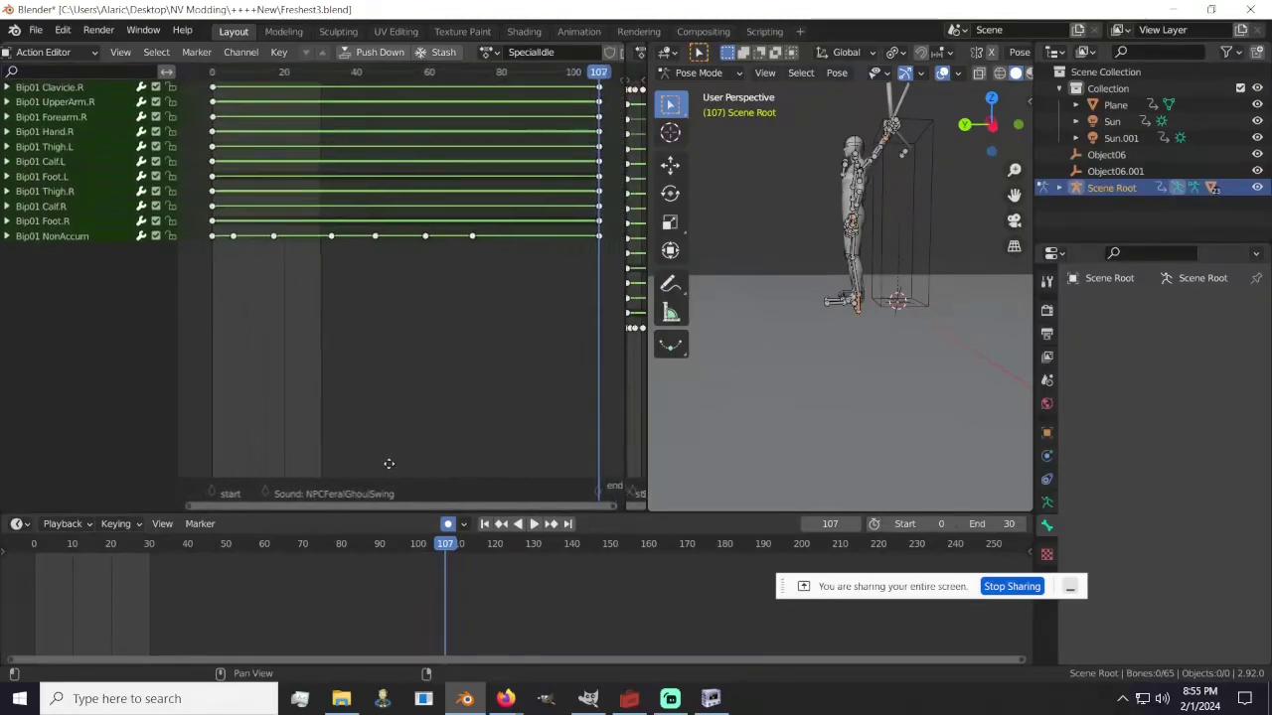
click(270, 503)
key(x)
click(275, 499)
scroll(392, 410, down, 2)
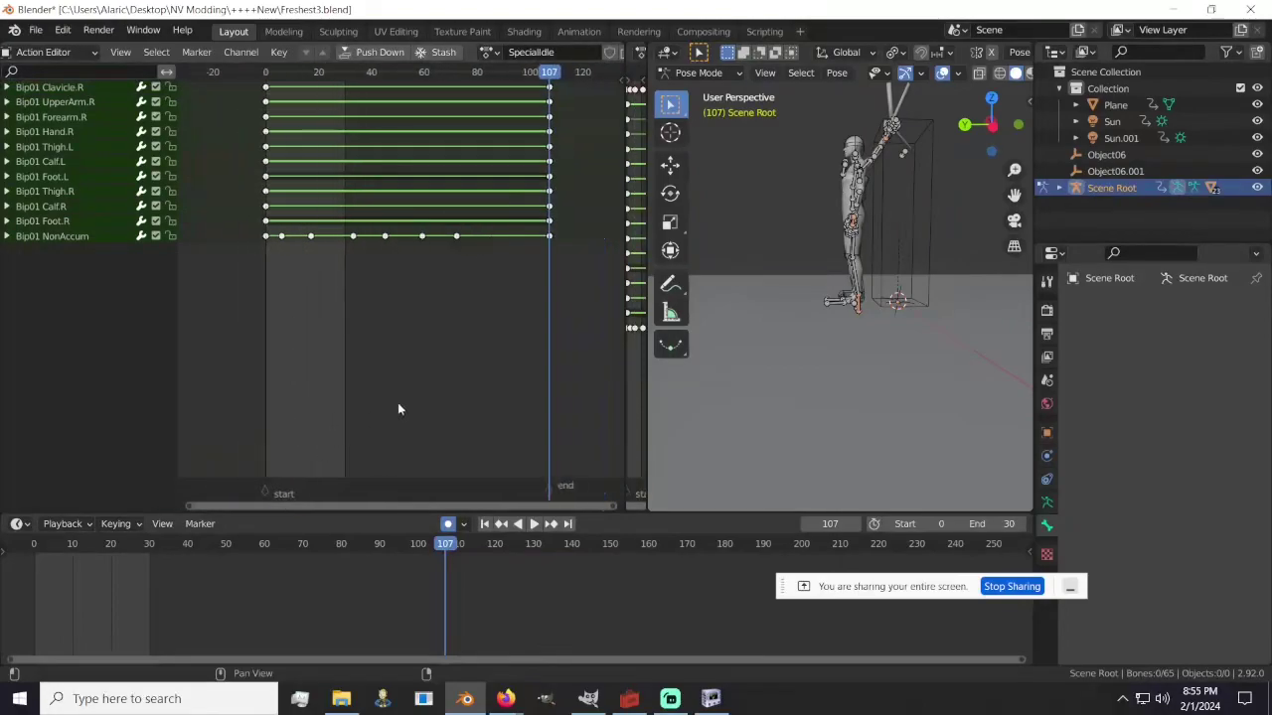
Step: Check the start and end markers of the action and bring up the export for the animation
drag(304, 505, 292, 505)
click(266, 485)
click(558, 488)
click(36, 28)
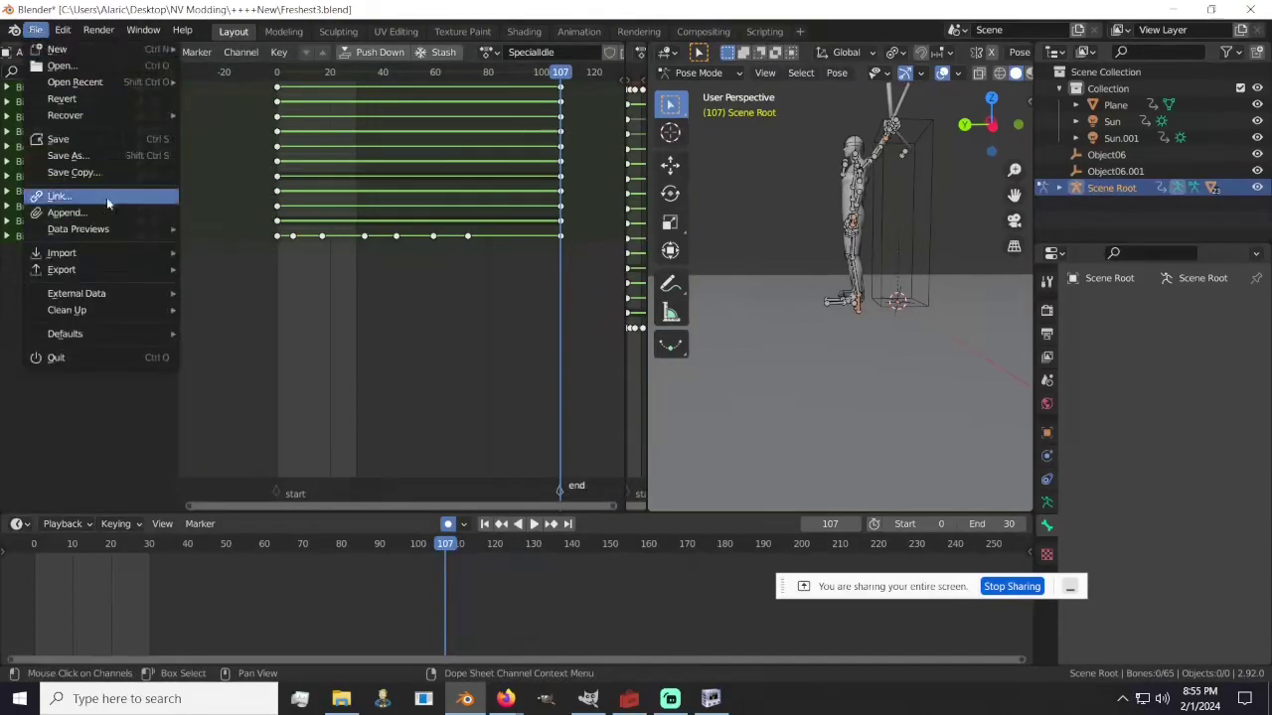
mouse_move(112, 266)
click(305, 452)
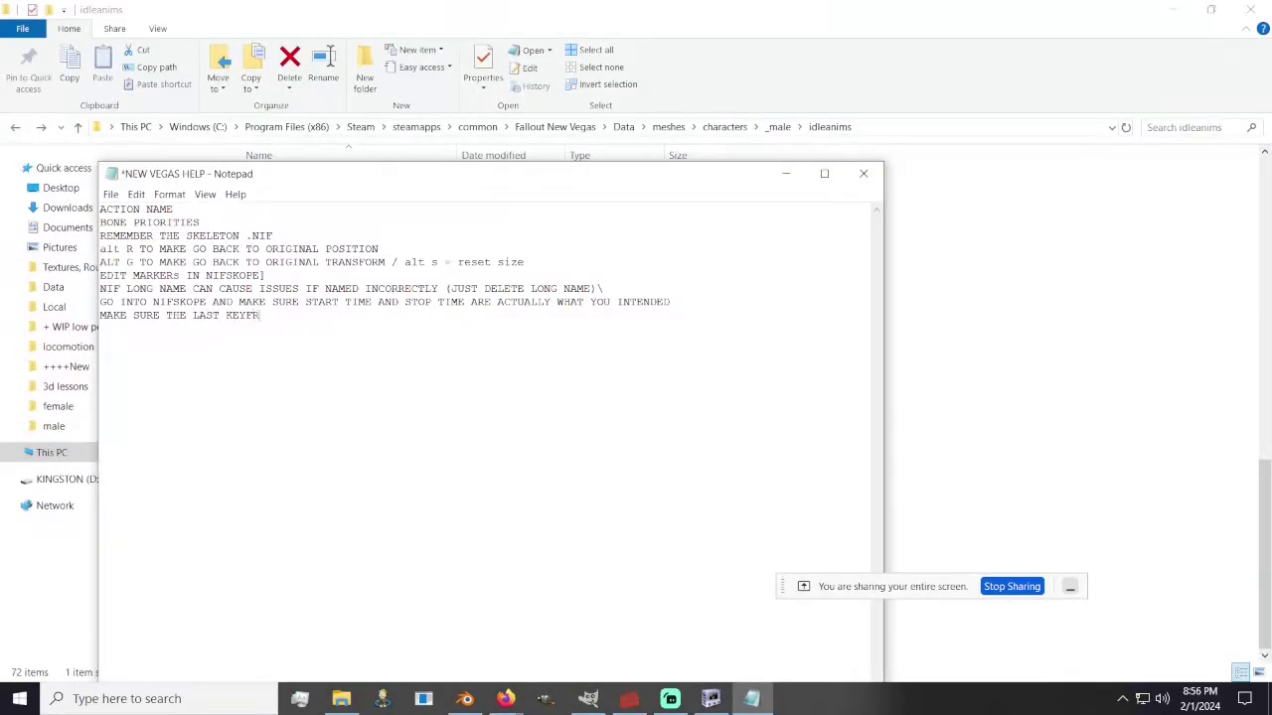
Step: In the NEW VEGAS HELP notes, add "MAKE SURE THE LAST KEYFRAME IS WHERE THE "END" MARKER IS, AAANNNDDD THEY CORRESPOND TO "STOP TIME"" and save
text(IS WHERE THE "END" MARKER IS, AAANNNDDD THEY CORRESPOND TO "STOP TIME)
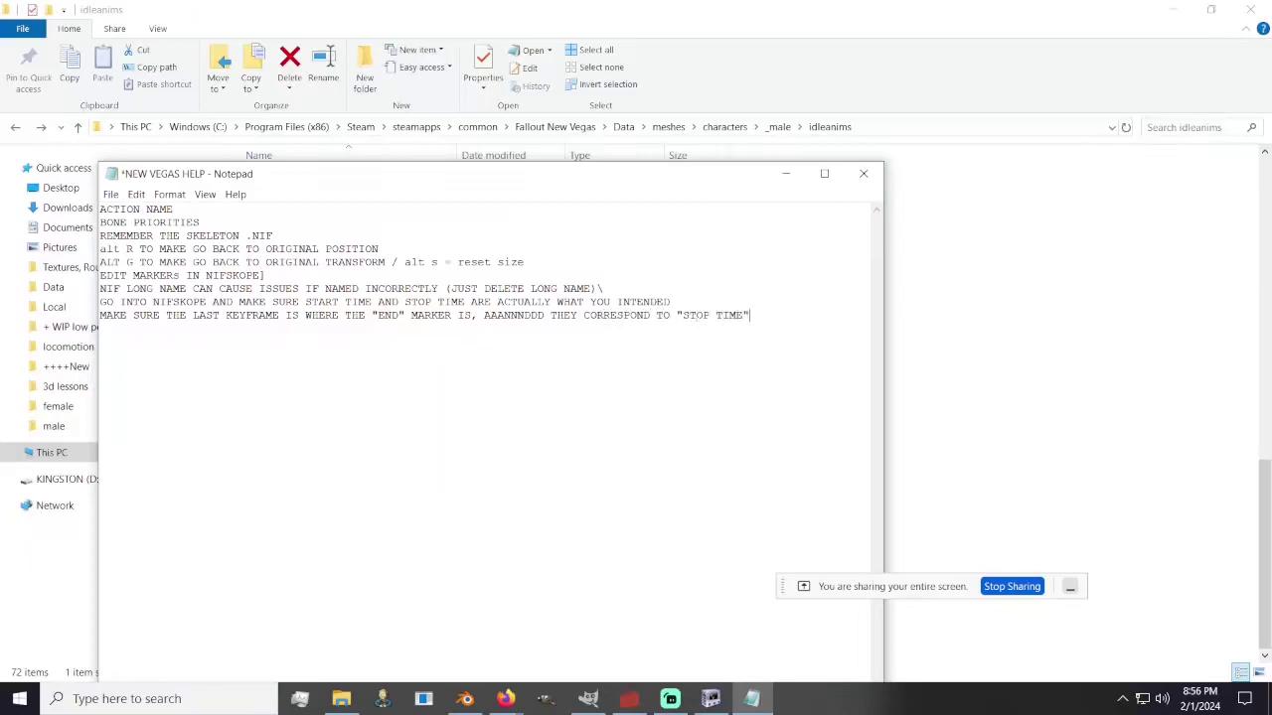
key(ctrl+s)
Step: Switch to NifSkope and compare the Stop Time of NiControllerSequence with the time of the end text key
click(710, 699)
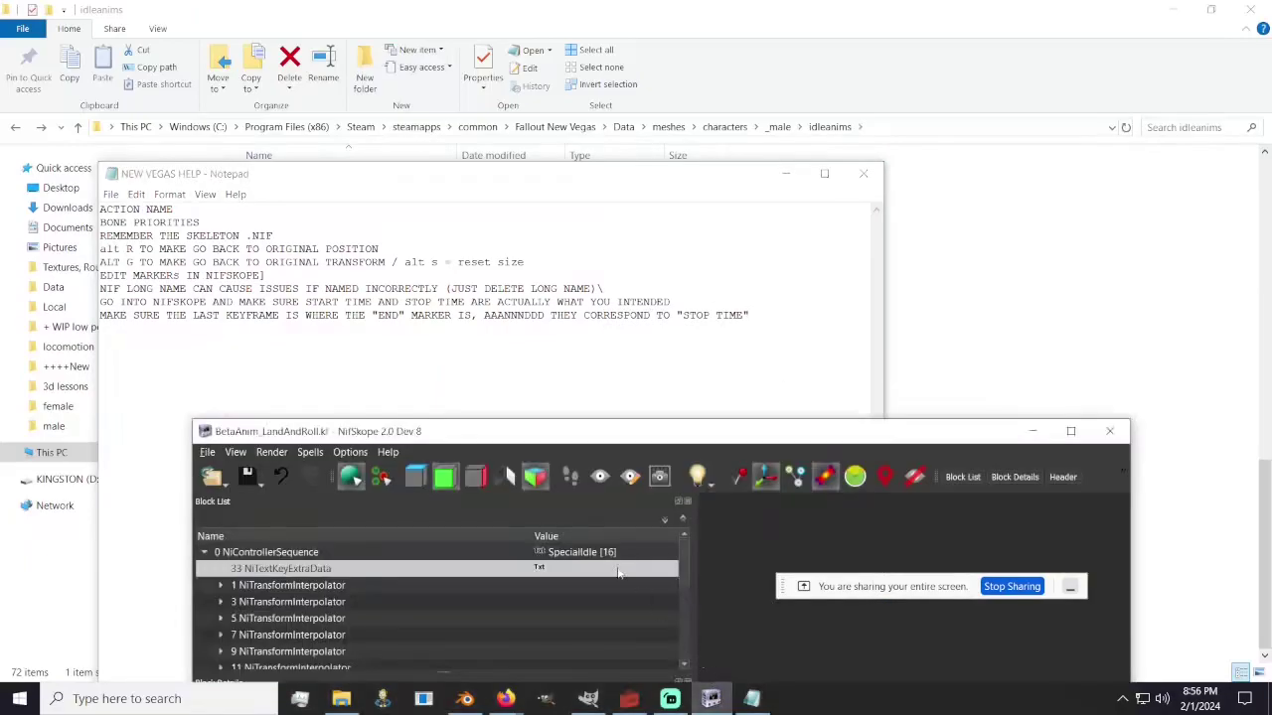
drag(541, 439, 583, 73)
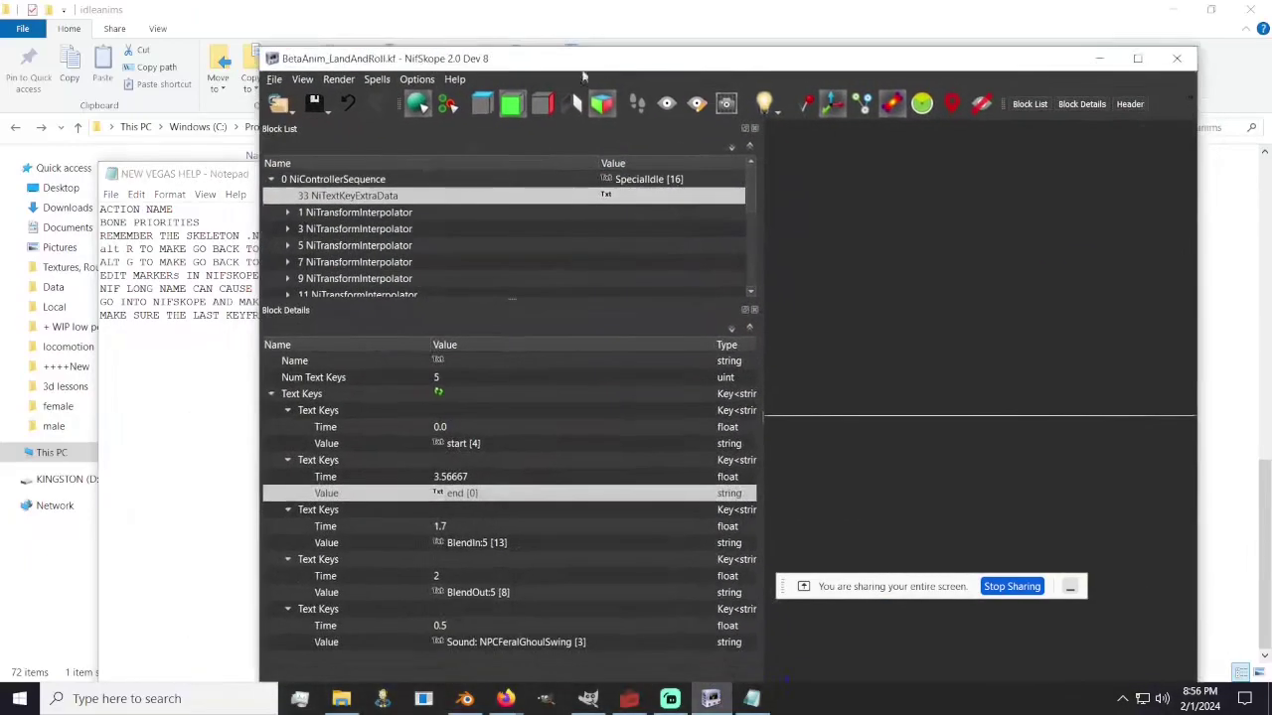
click(349, 180)
click(471, 510)
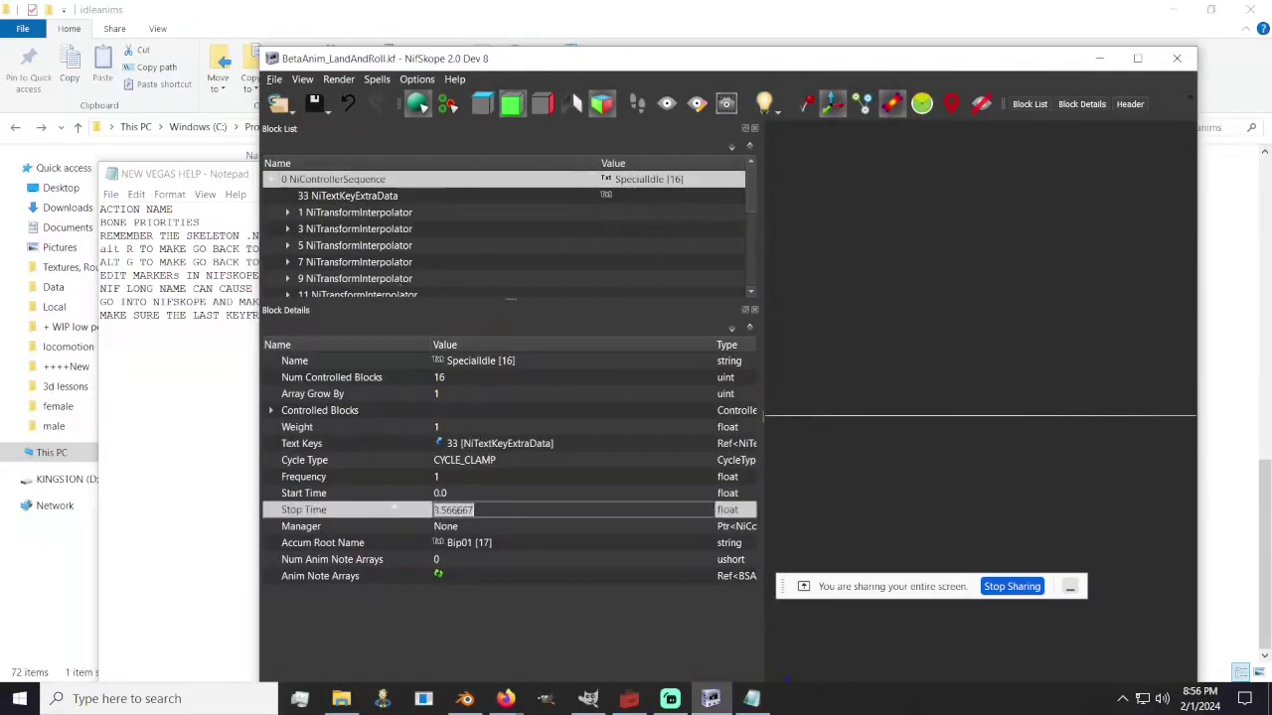
click(383, 196)
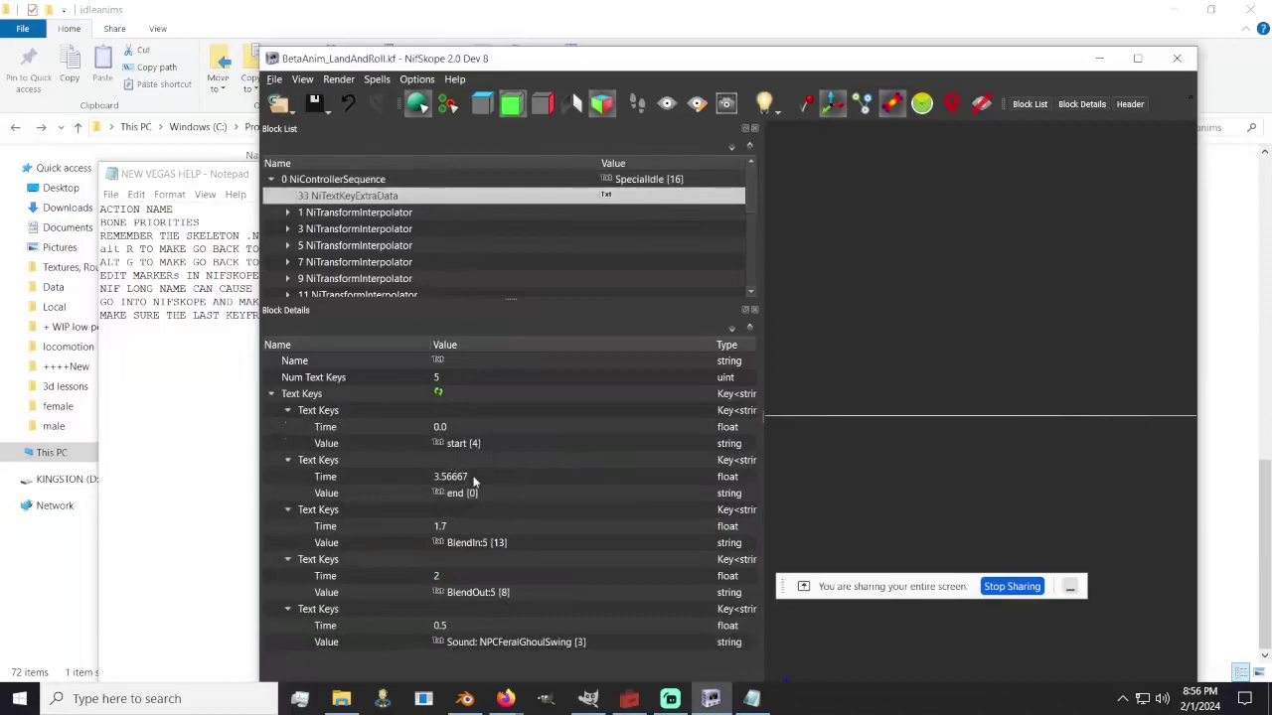
click(438, 492)
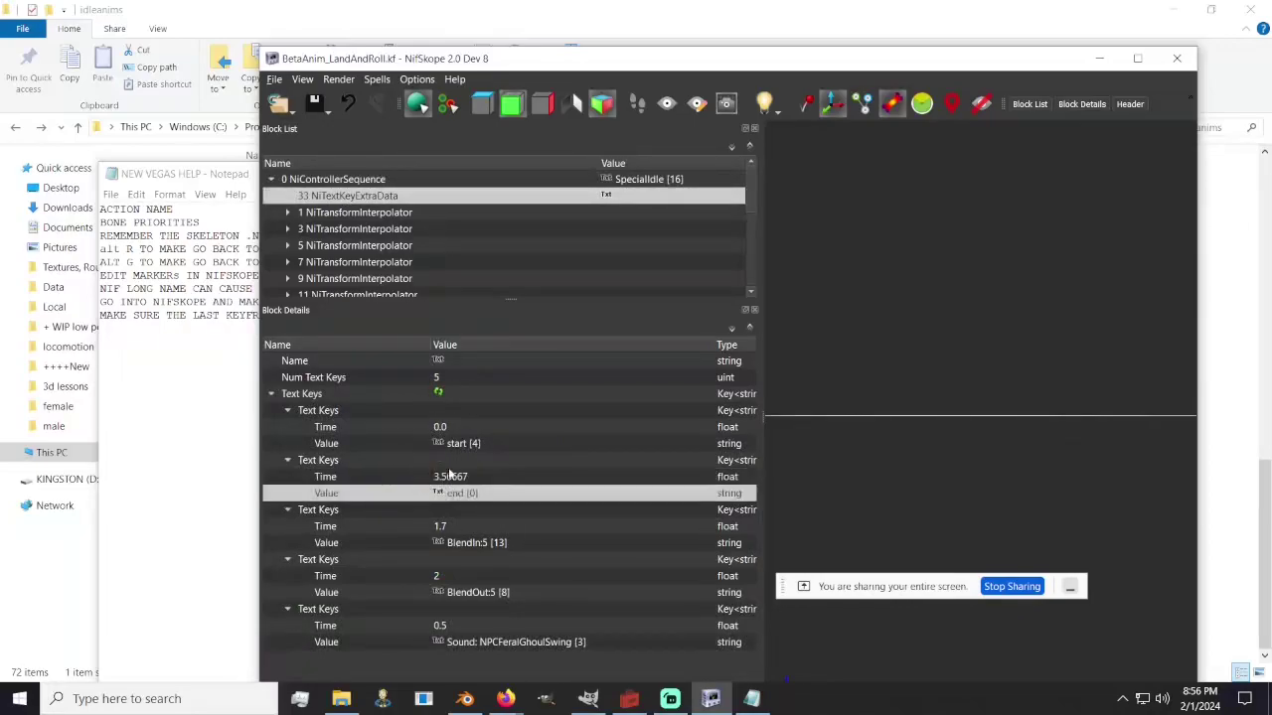
click(456, 479)
click(441, 495)
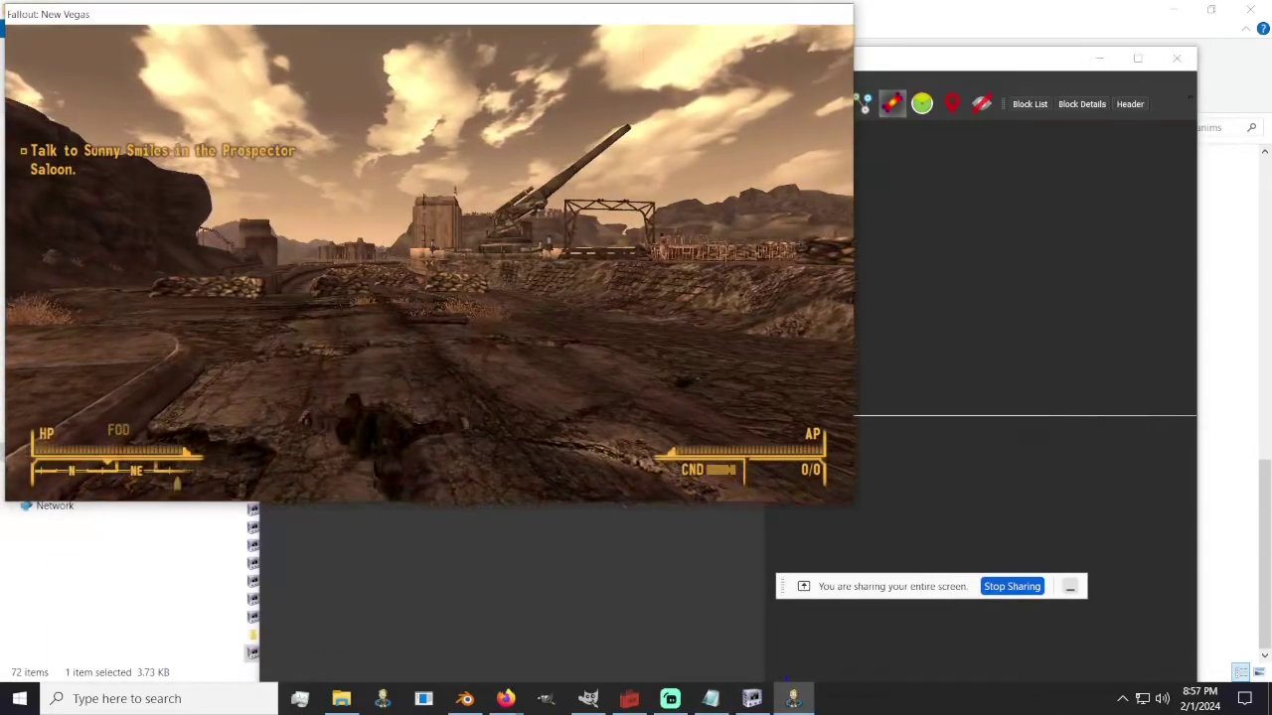
Step: Test the idle animation on the player character in Fallout: New Vegas
key(f)
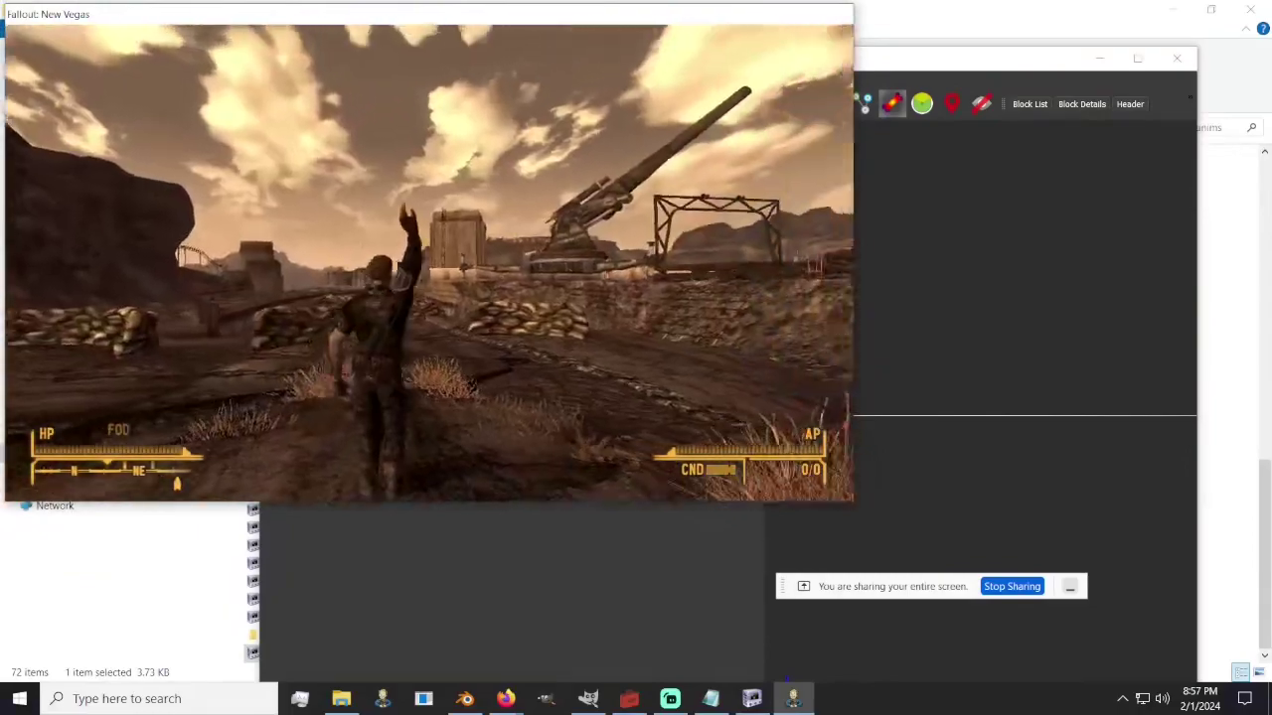
Step: Close Fallout: New Vegas and compare the end text key in NifSkope with the action in Blender
key(alt+F4)
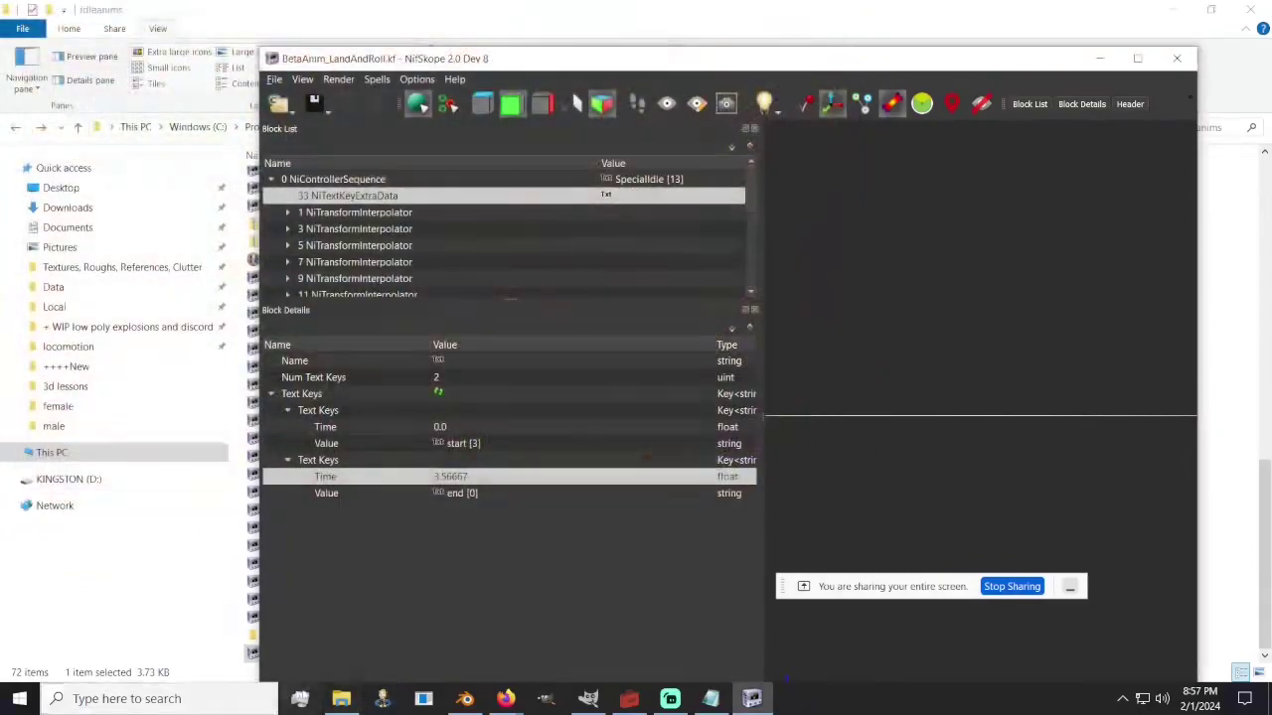
click(464, 699)
drag(426, 77, 420, 220)
click(752, 700)
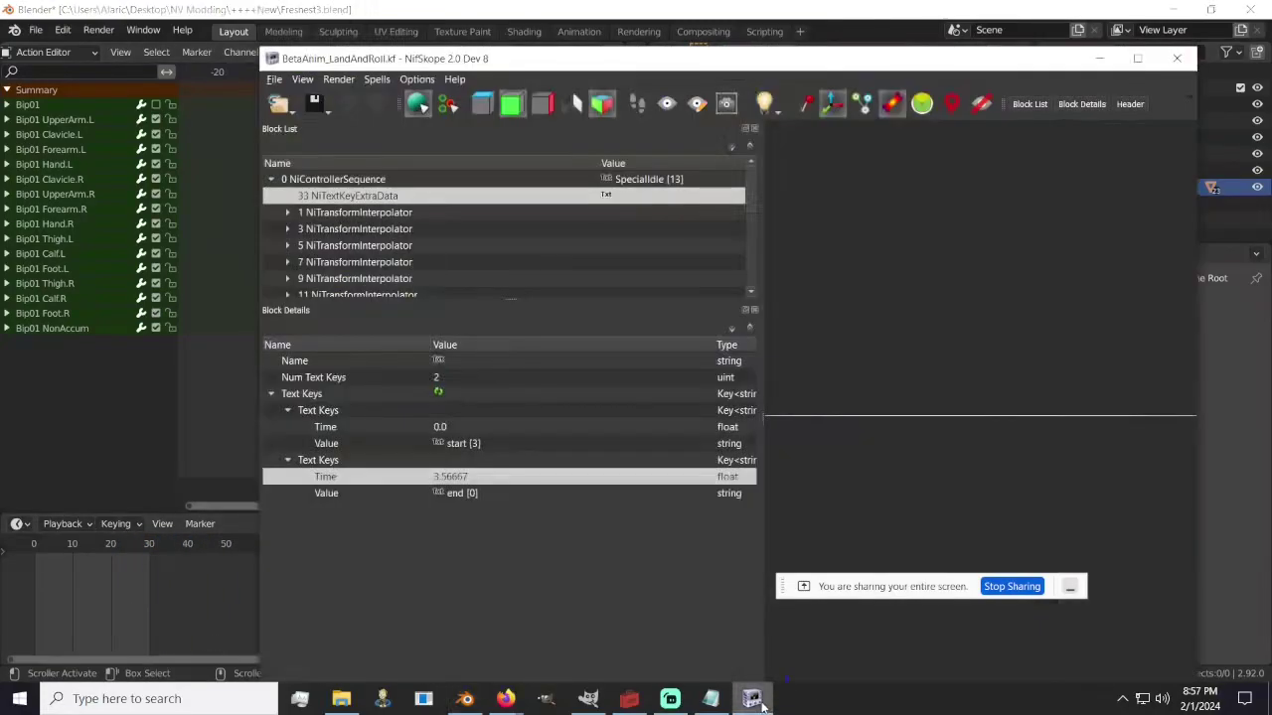
mouse_move(506, 698)
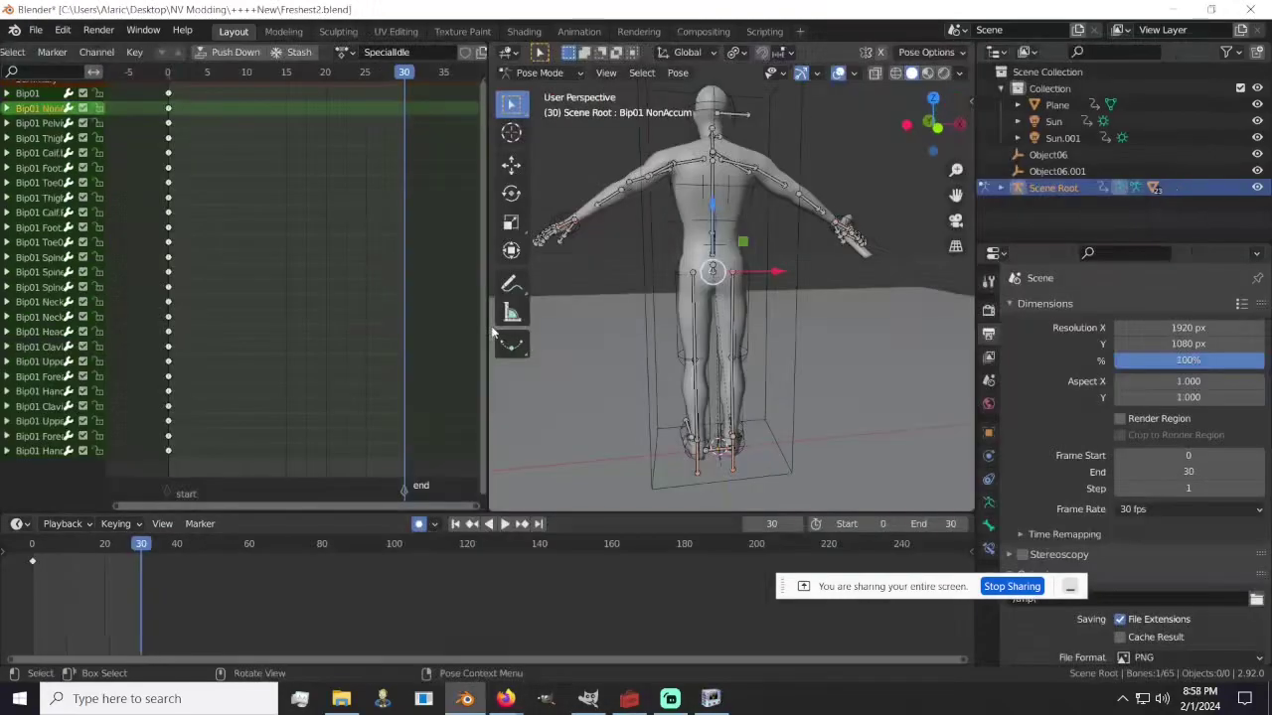
Step: Enlarge the Action Editor so all bone channels and both markers fit, leaving room for the 3D view of the character
drag(488, 330, 586, 330)
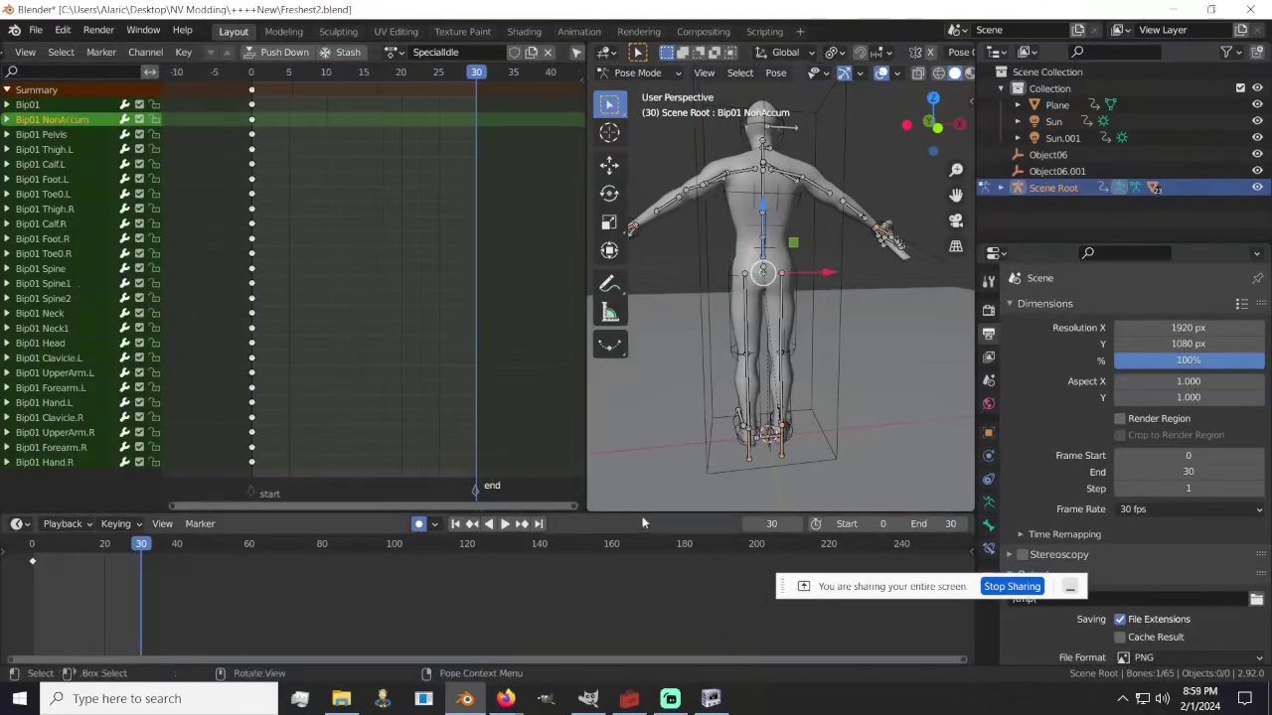
drag(646, 513, 647, 528)
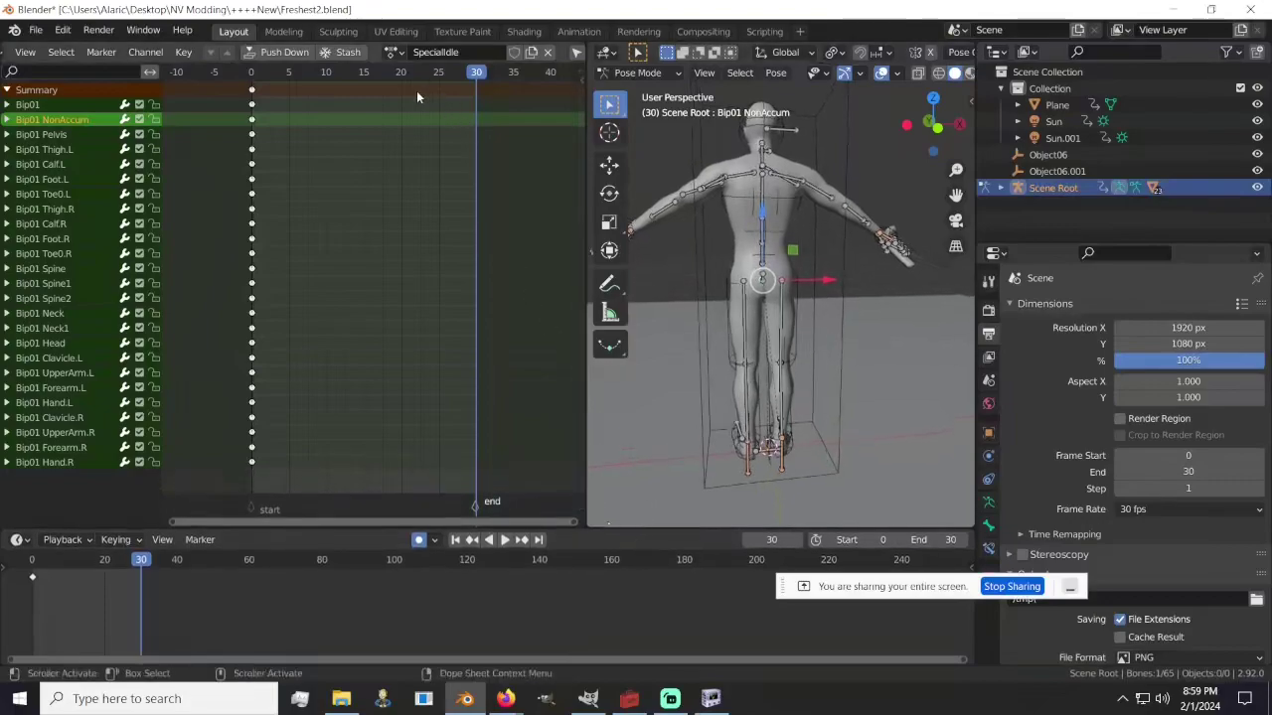
middle_drag(770, 283, 793, 311)
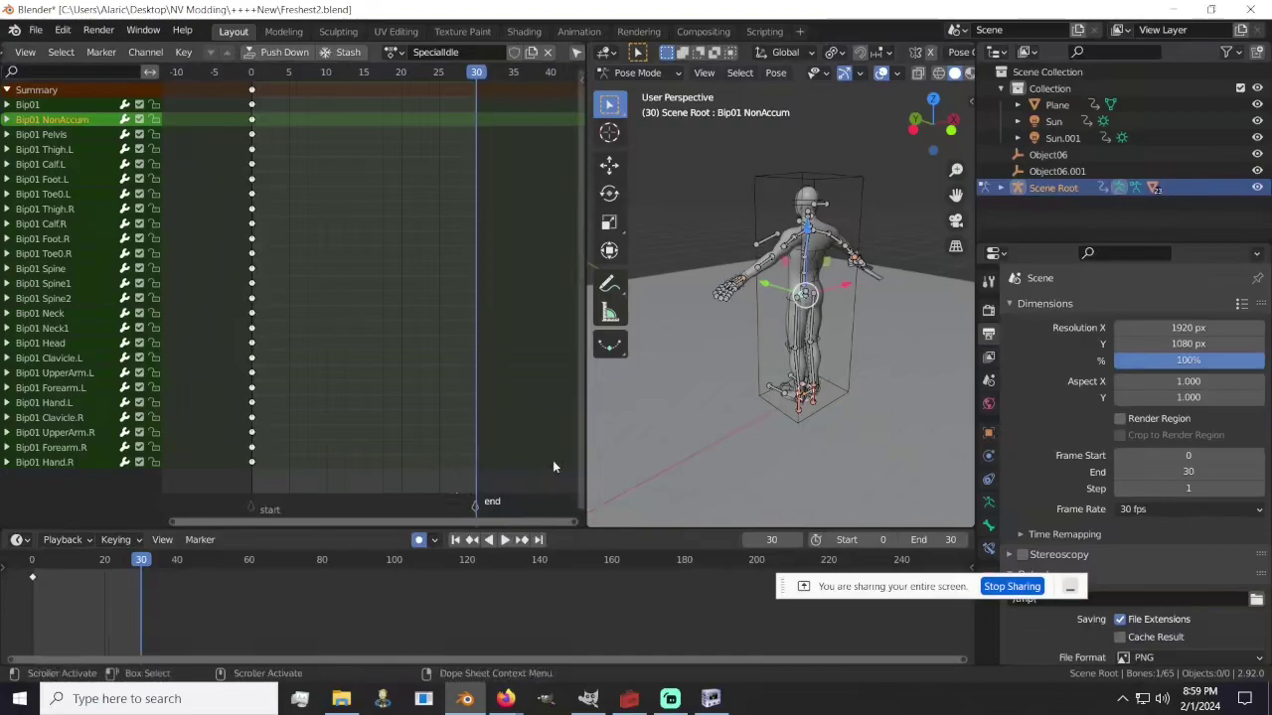
mouse_move(584, 441)
mouse_down()
mouse_move(597, 440)
mouse_move(579, 438)
mouse_up()
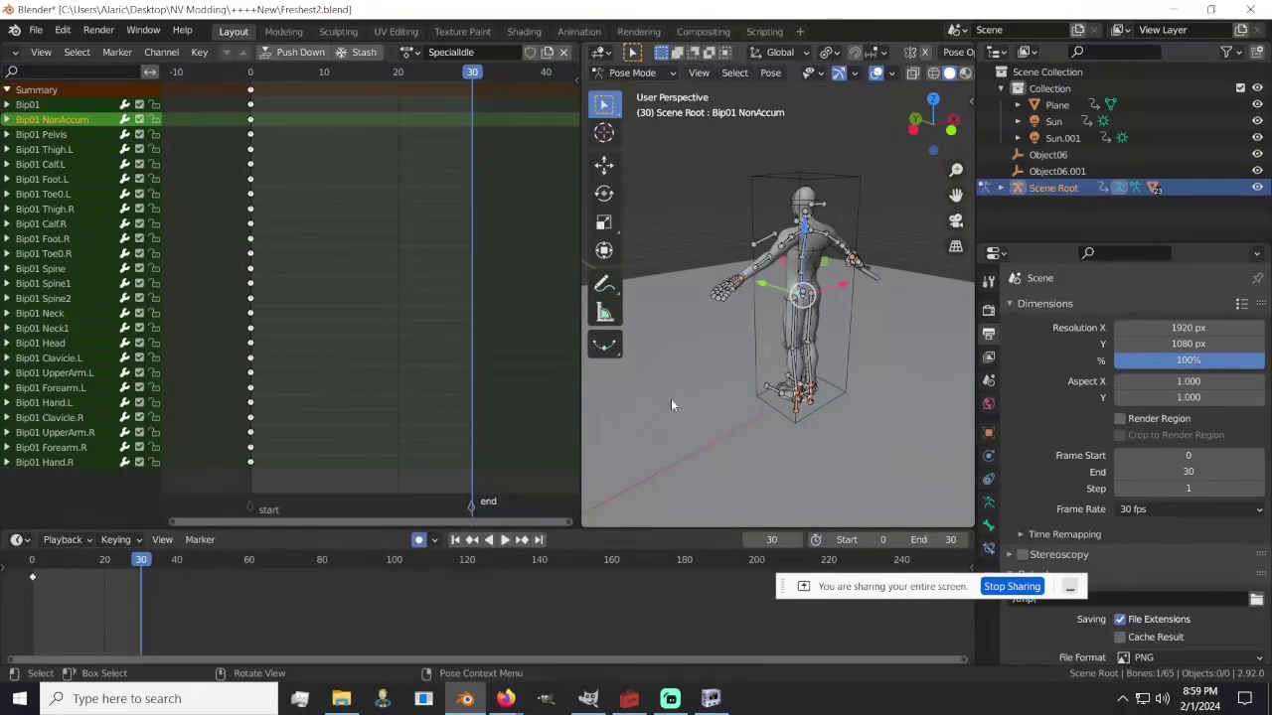
drag(579, 415, 582, 416)
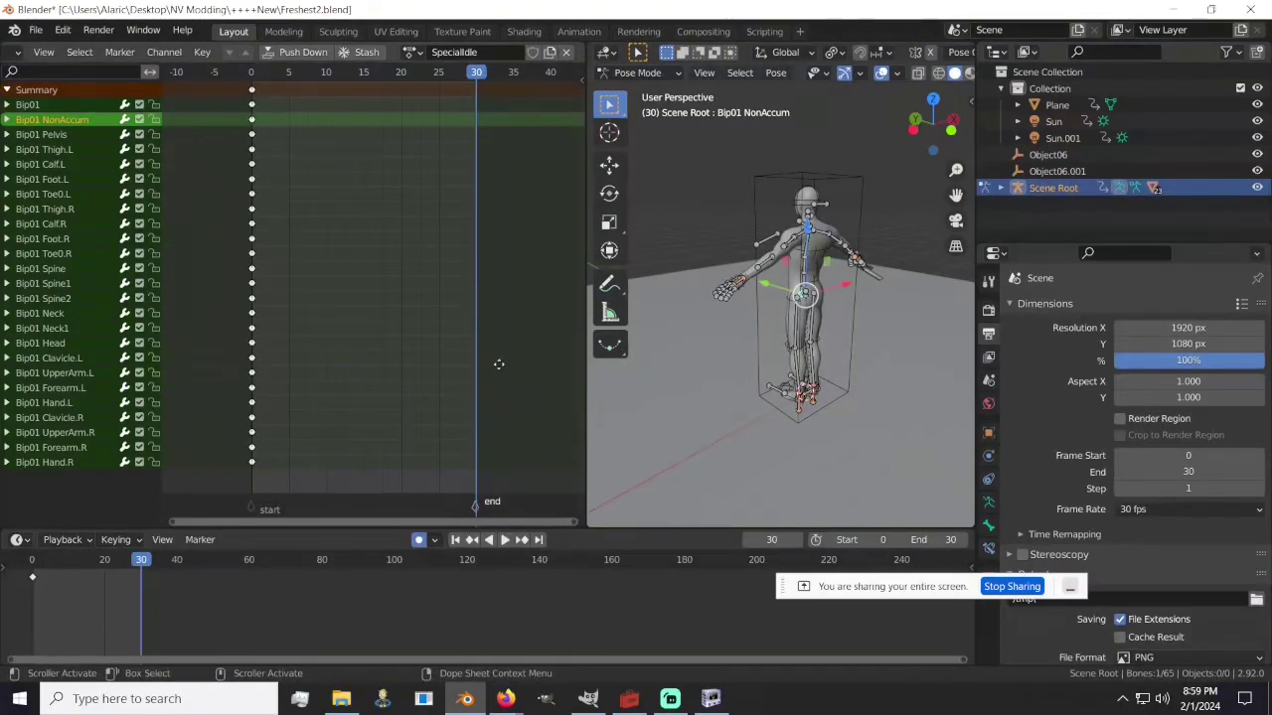
middle_drag(745, 349, 785, 313)
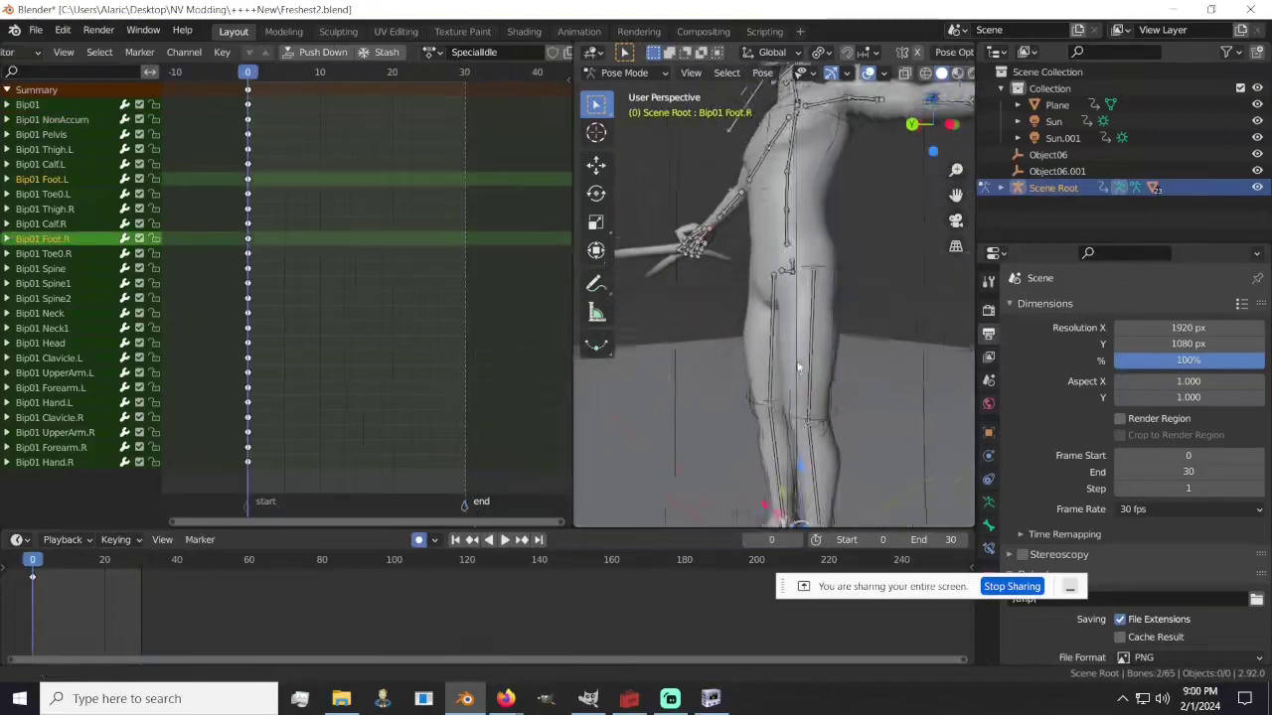
Step: Select the left and right foot bones in turn at frame 0 and try raising the left foot bone
middle_drag(815, 377, 833, 402)
click(854, 430)
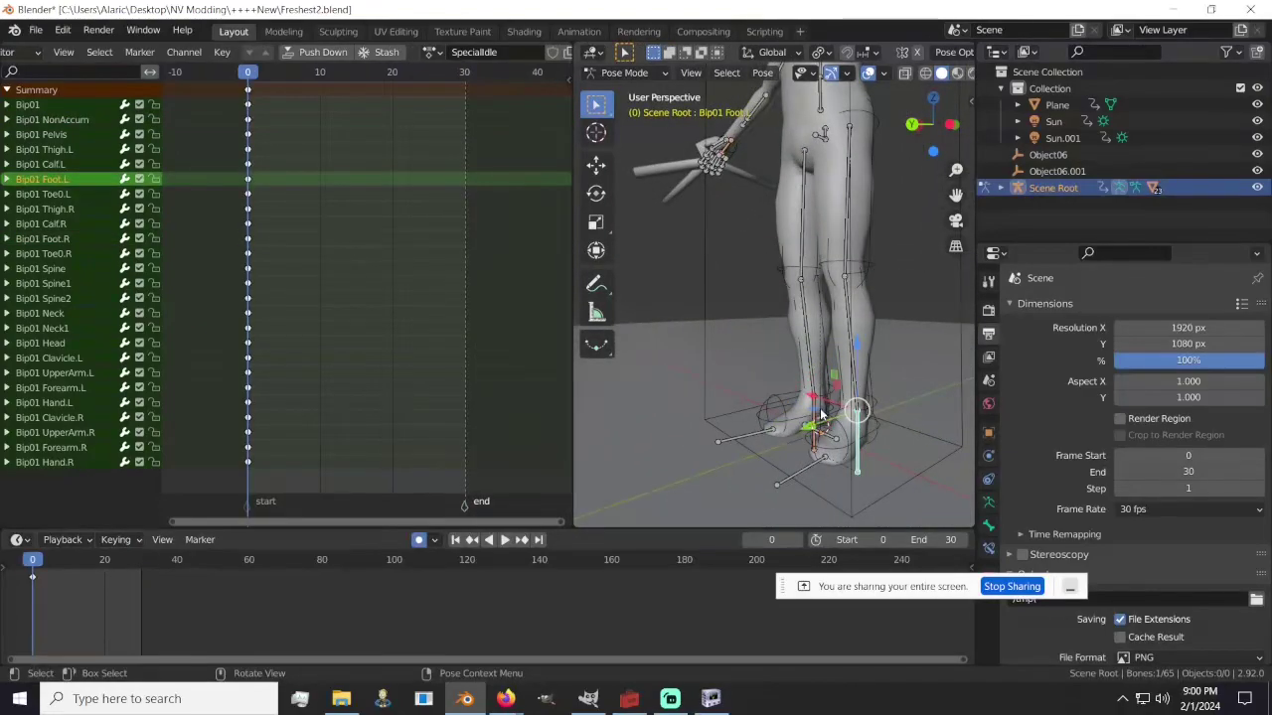
click(820, 410)
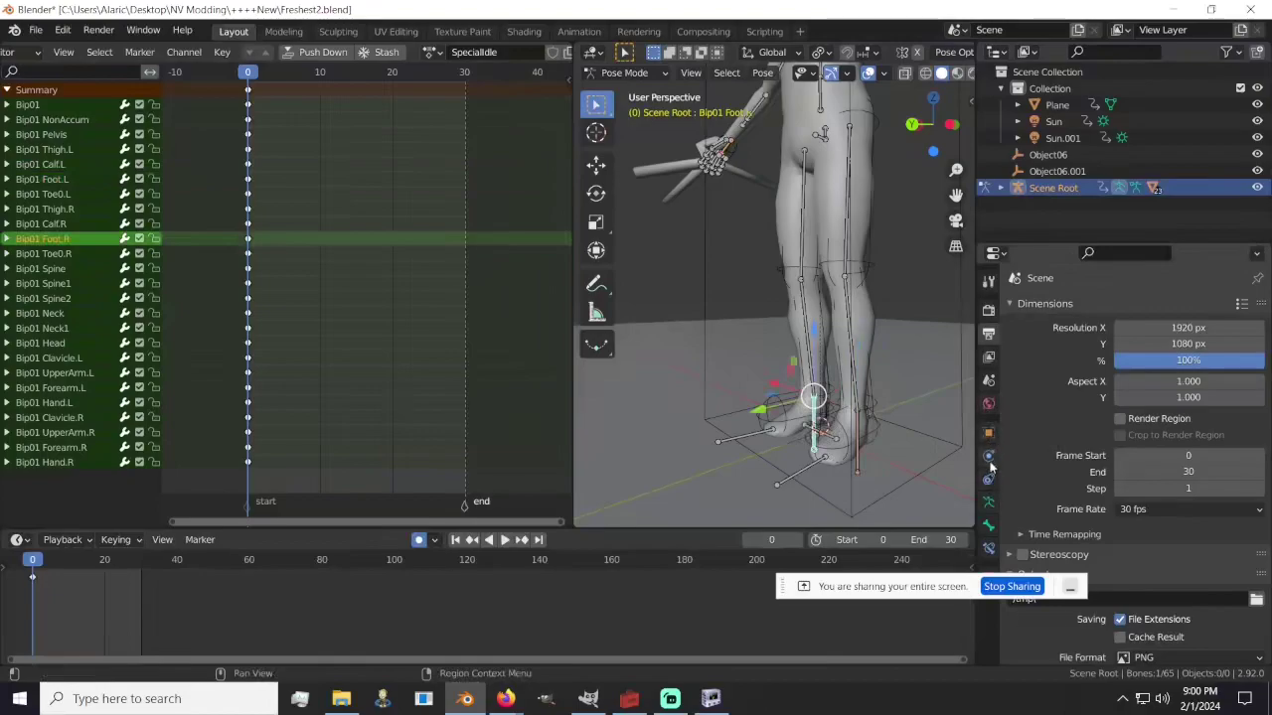
middle_drag(853, 430, 856, 422)
click(856, 422)
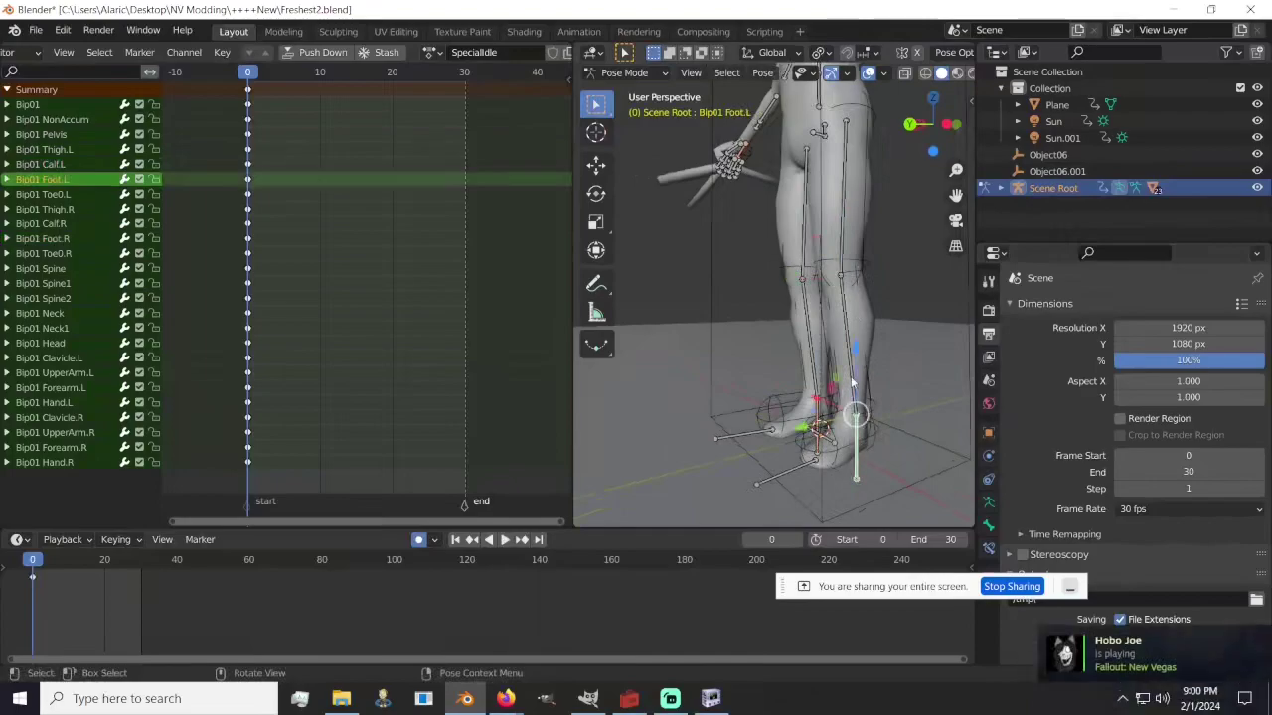
drag(854, 375, 876, 316)
right_click(874, 320)
Step: Rotate the Bip01 Calf.L bone so the lower left leg swings to one side in the side view
middle_drag(815, 349, 772, 329)
click(840, 318)
key(r)
click(747, 427)
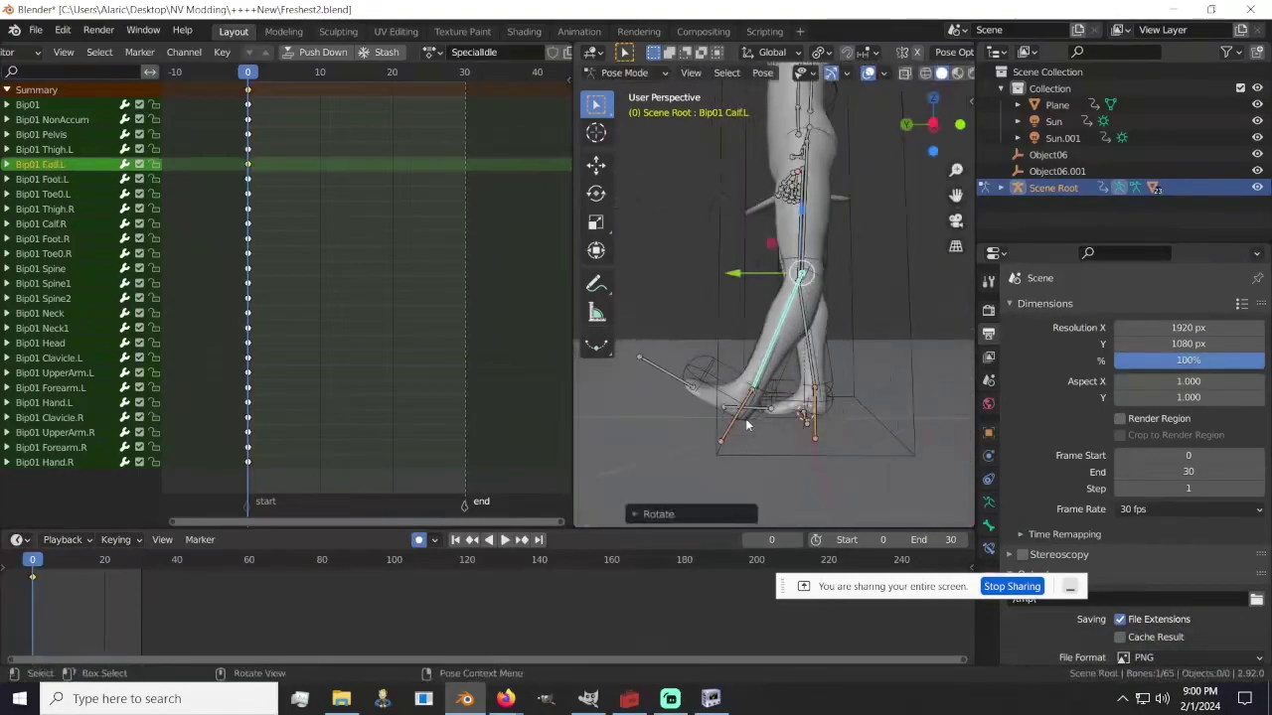
Step: Move the Bip01 Foot.L bone to bend the whole left leg through IK, and undo the pose changes
click(744, 416)
key(g)
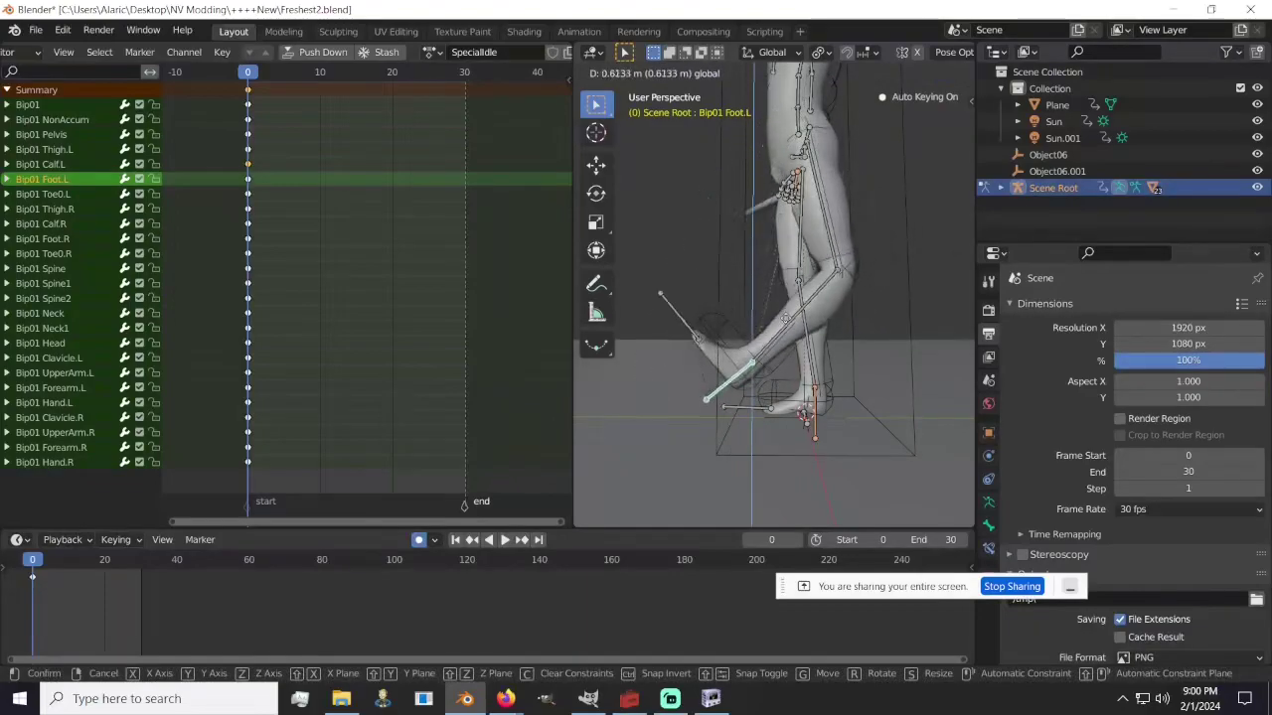
click(792, 358)
middle_drag(776, 277, 824, 303)
key(ctrl+z)
key(ctrl+z)
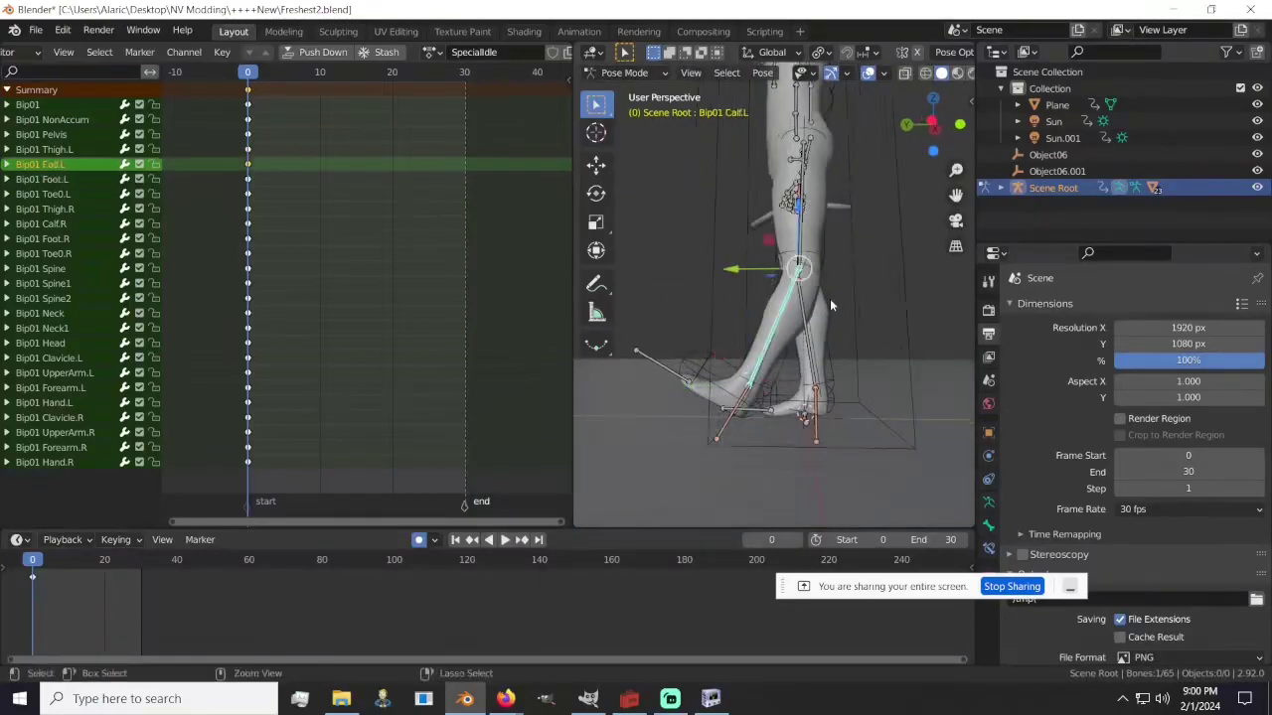
key(ctrl+z)
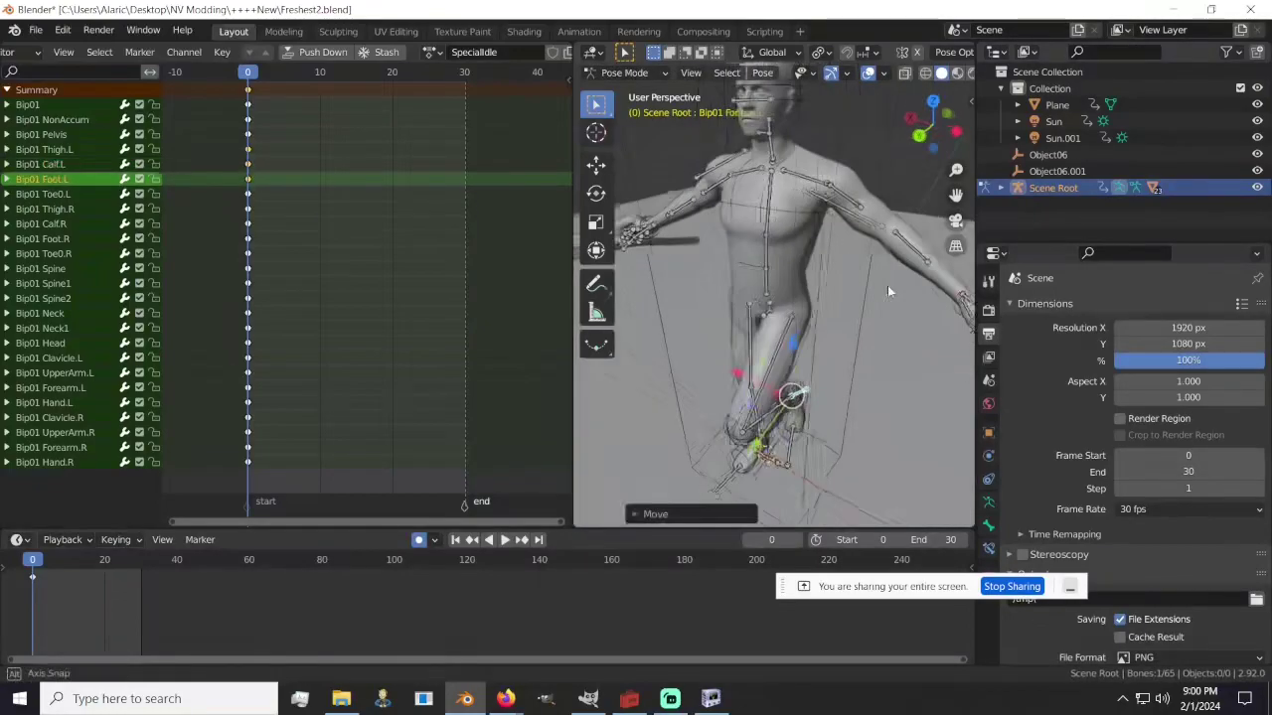
Step: Try moving the Bip01 Hand.L bone to pose the left arm
middle_drag(889, 290, 831, 383)
click(882, 298)
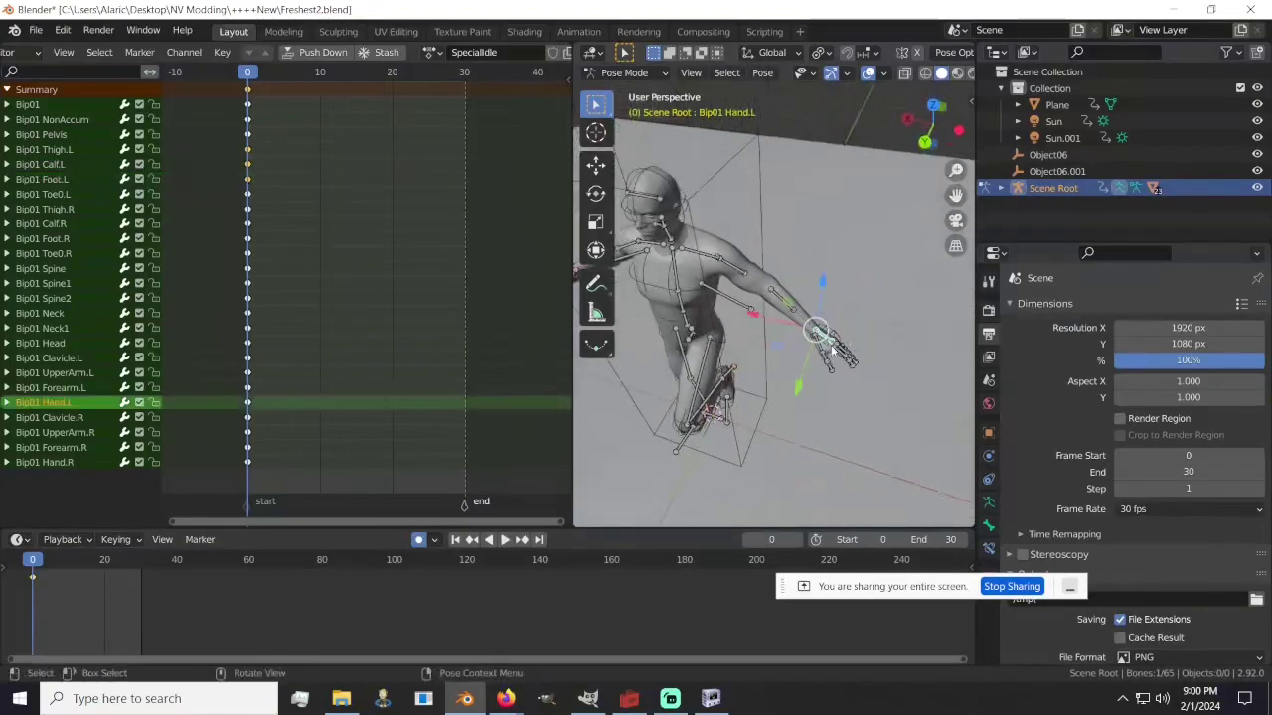
key(g)
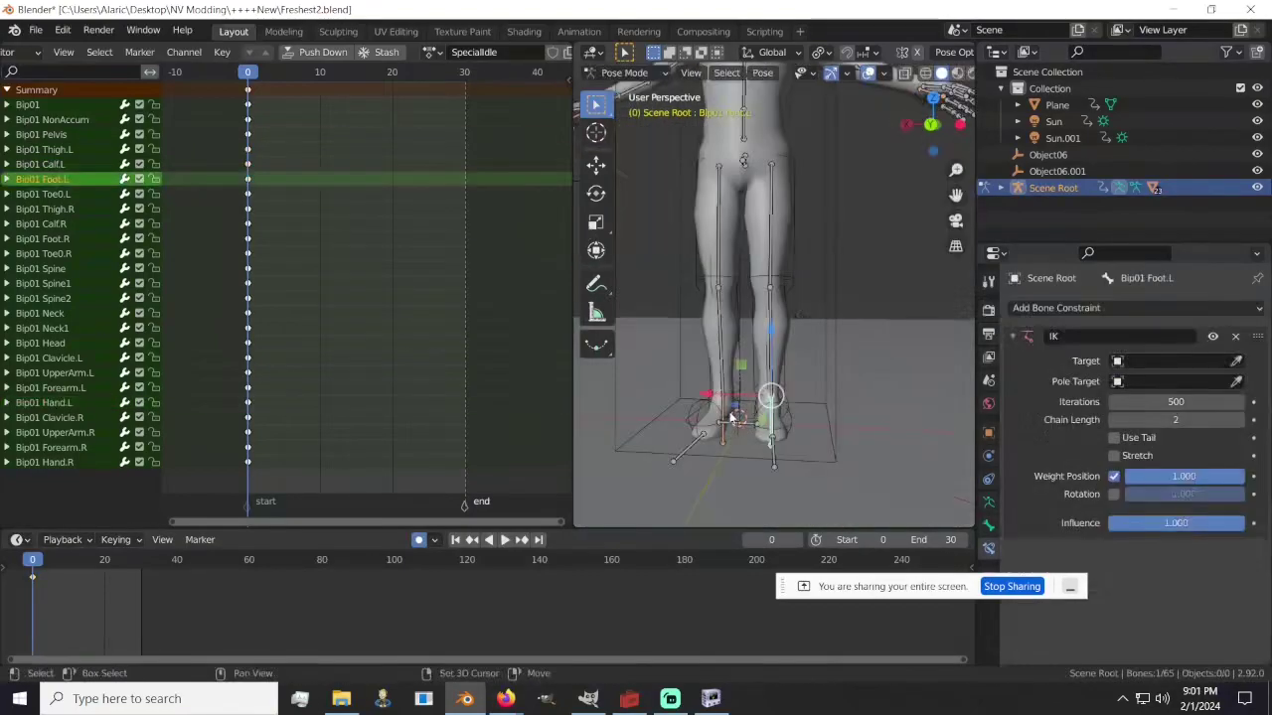
Step: Remove the IK constraint from Bip01 Foot.L, try moving the foot bone without it and undo the move
shift+click(724, 422)
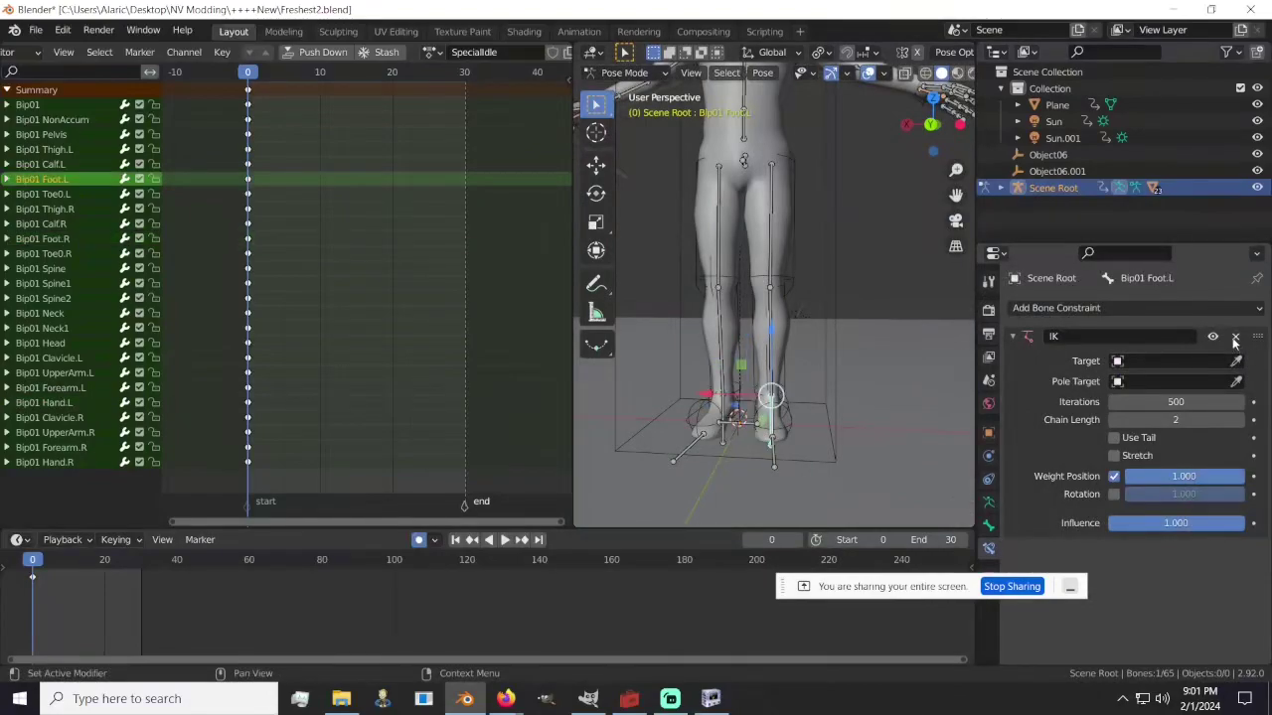
click(1235, 338)
scroll(812, 173, down, 1)
middle_drag(812, 174, 905, 167)
scroll(904, 167, up, 5)
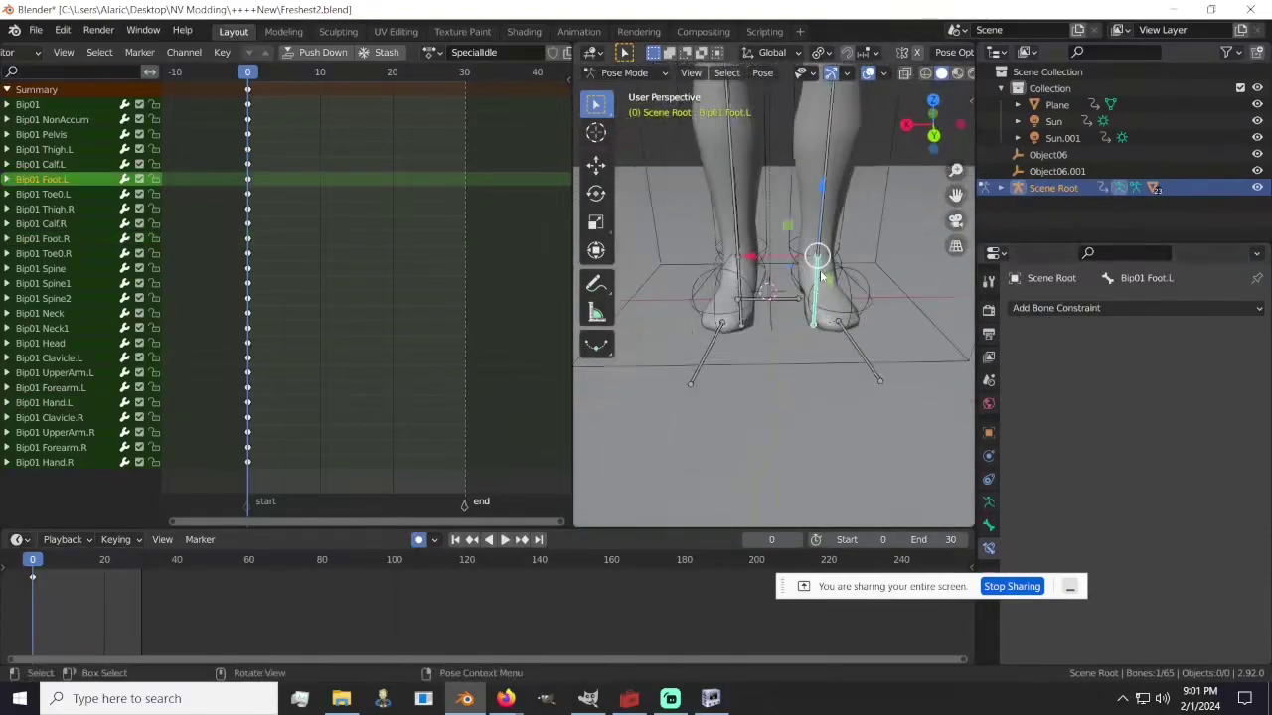
key(g)
click(876, 214)
key(ctrl+z)
Step: Rotate the Bip01 Calf.L bone without IK so the left knee bends backward
middle_drag(861, 269, 773, 204)
scroll(773, 202, down, 3)
scroll(773, 201, up, 1)
click(767, 254)
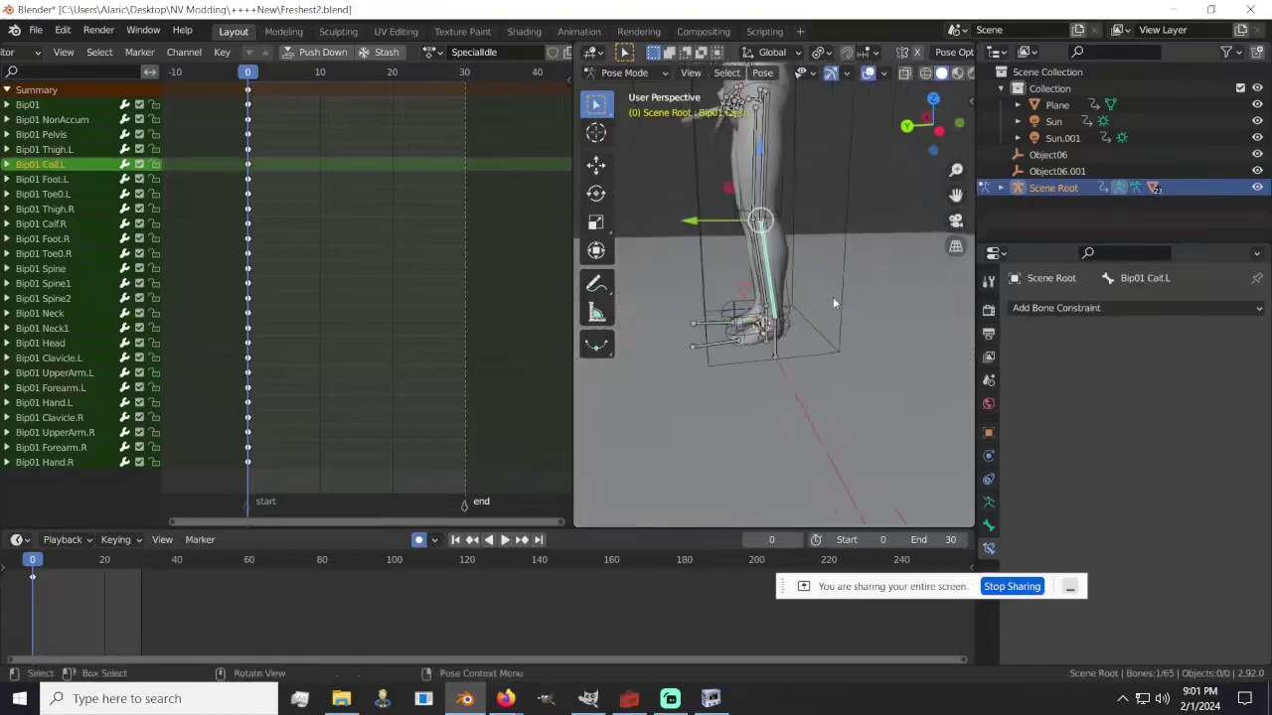
key(r)
click(873, 195)
click(823, 224)
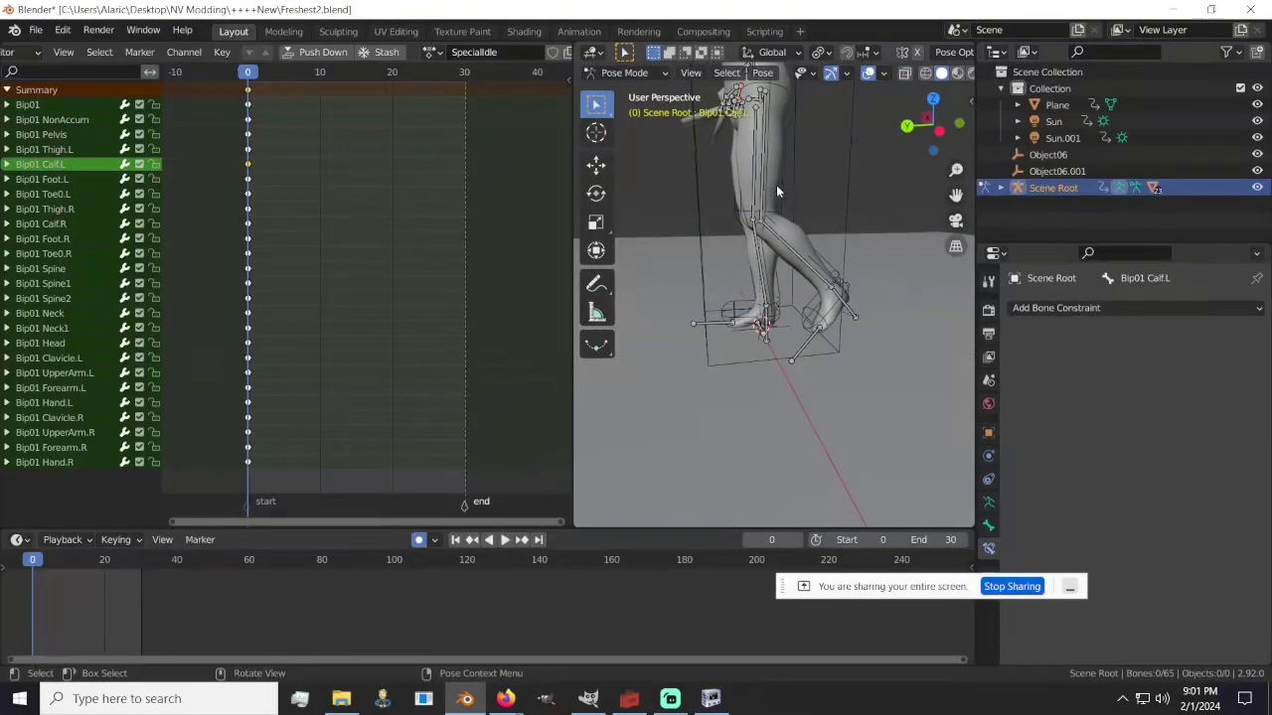
Step: Rotate the left thigh bone to raise the knee, and rotate the Bip01 Foot.L bone
click(765, 233)
key(r)
click(803, 204)
click(792, 249)
mouse_move(843, 246)
middle_down()
mouse_move(834, 225)
mouse_move(851, 238)
middle_up()
key(r)
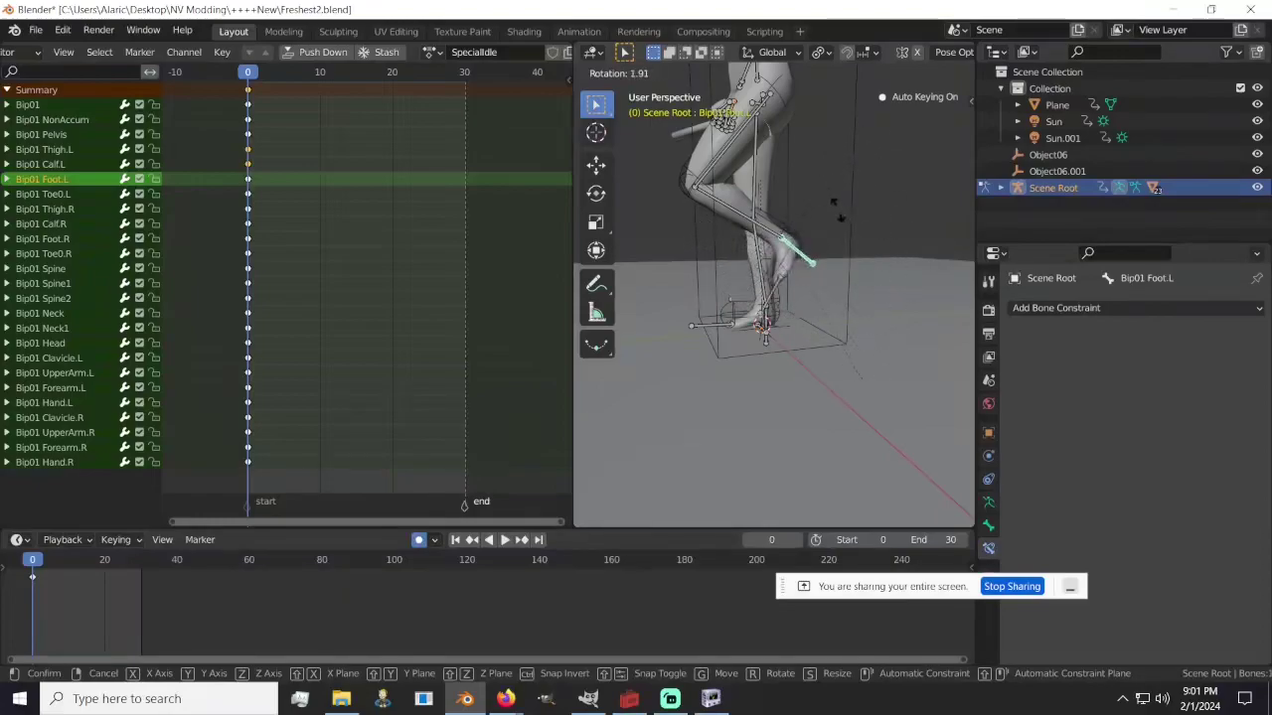
click(857, 201)
Step: Step back and forth through the parent and child bones of the left leg, ending on Bip01 Thigh.L
middle_drag(792, 238, 818, 277)
key(bracketleft)
key(bracketleft)
key(bracketright)
key(bracketleft)
key(bracketright)
key(bracketleft)
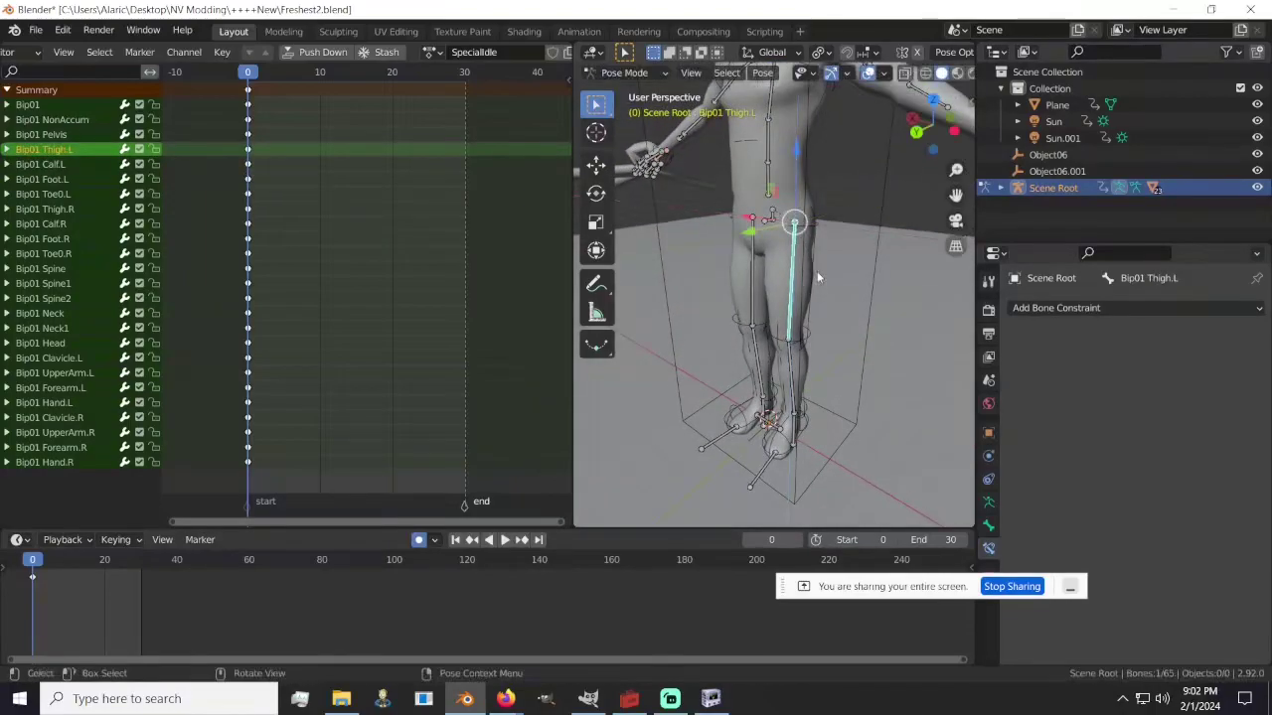
Step: Try rotating the Bip01 Thigh.L bone freely, along the global X axis and along the global Z axis
key(r)
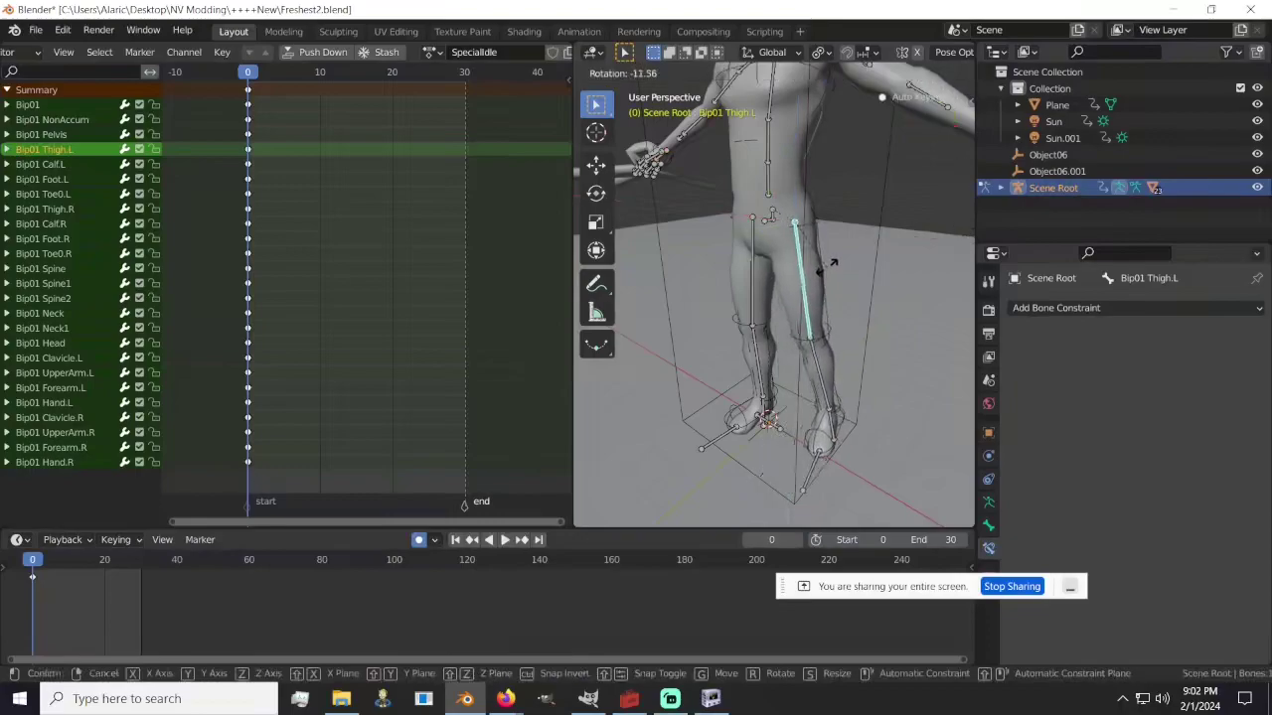
key(z)
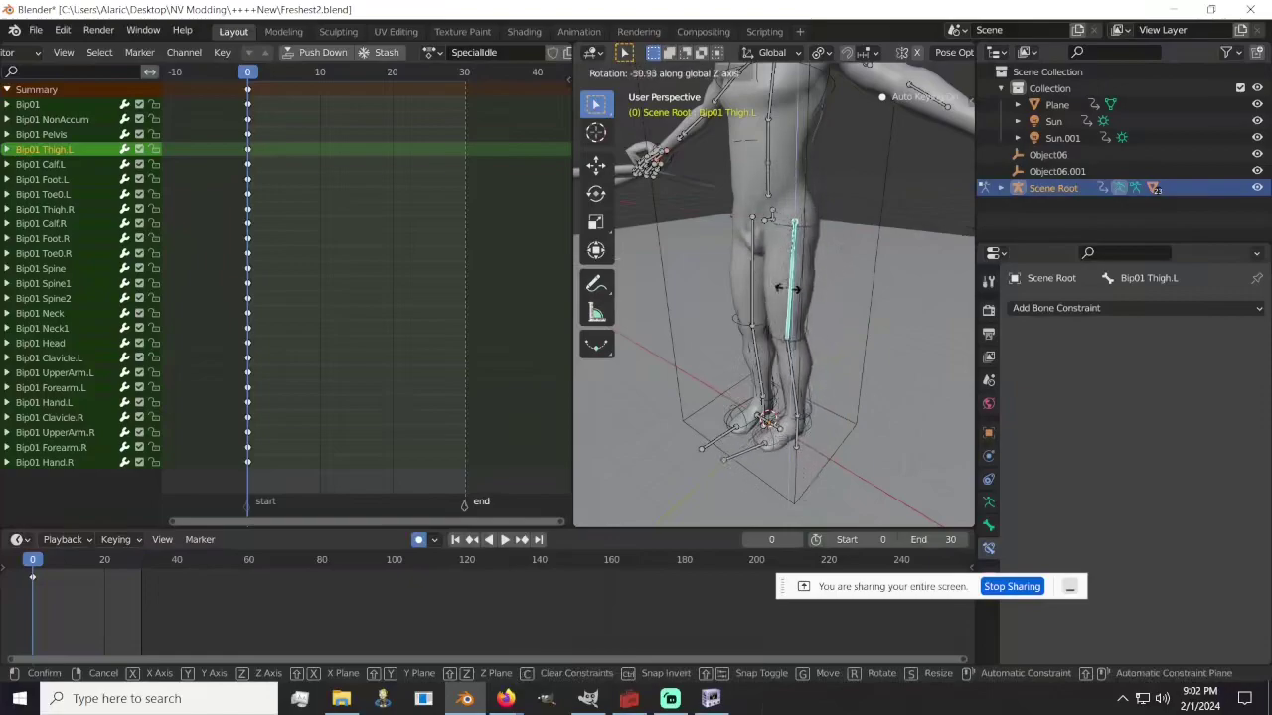
key(x)
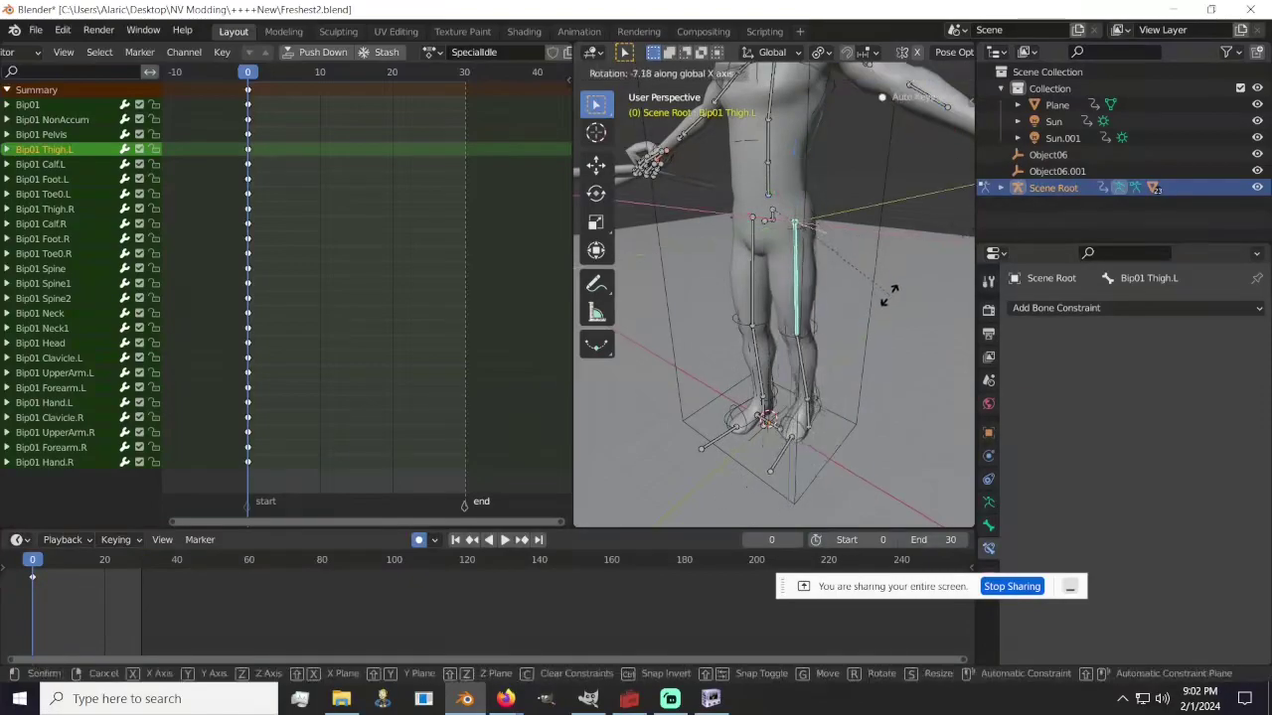
key(z)
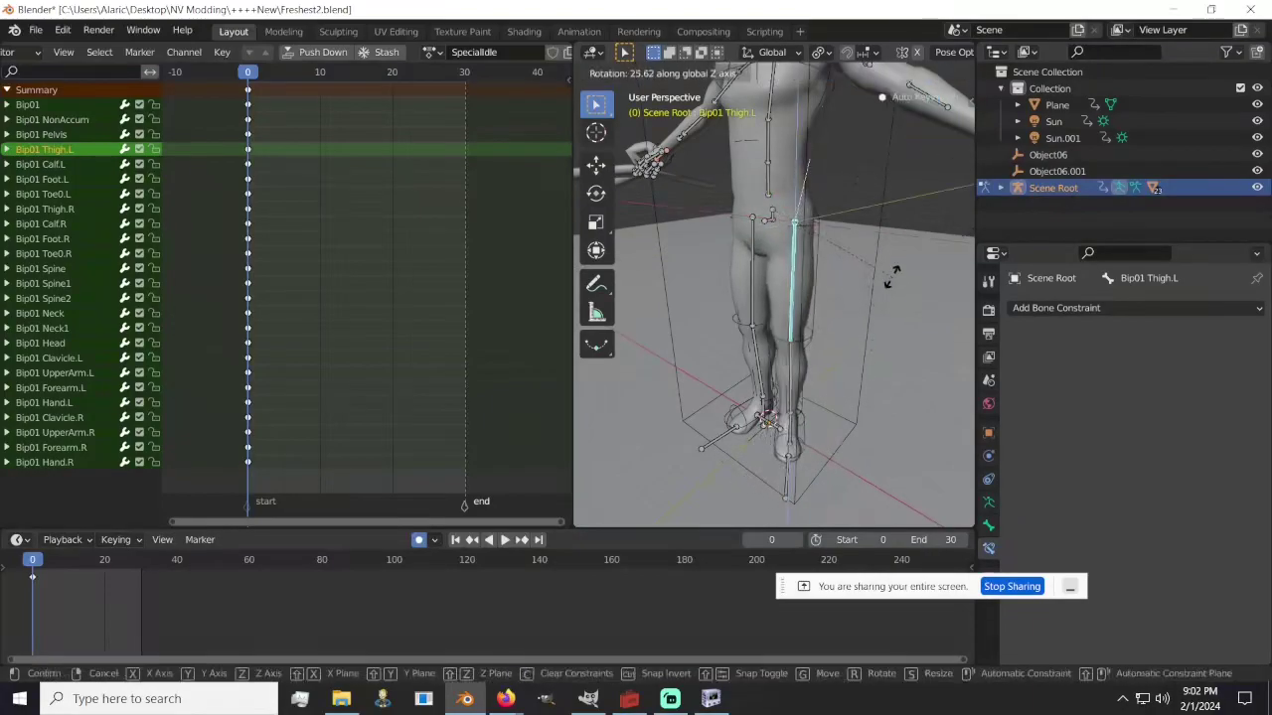
click(886, 299)
middle_drag(887, 299, 742, 315)
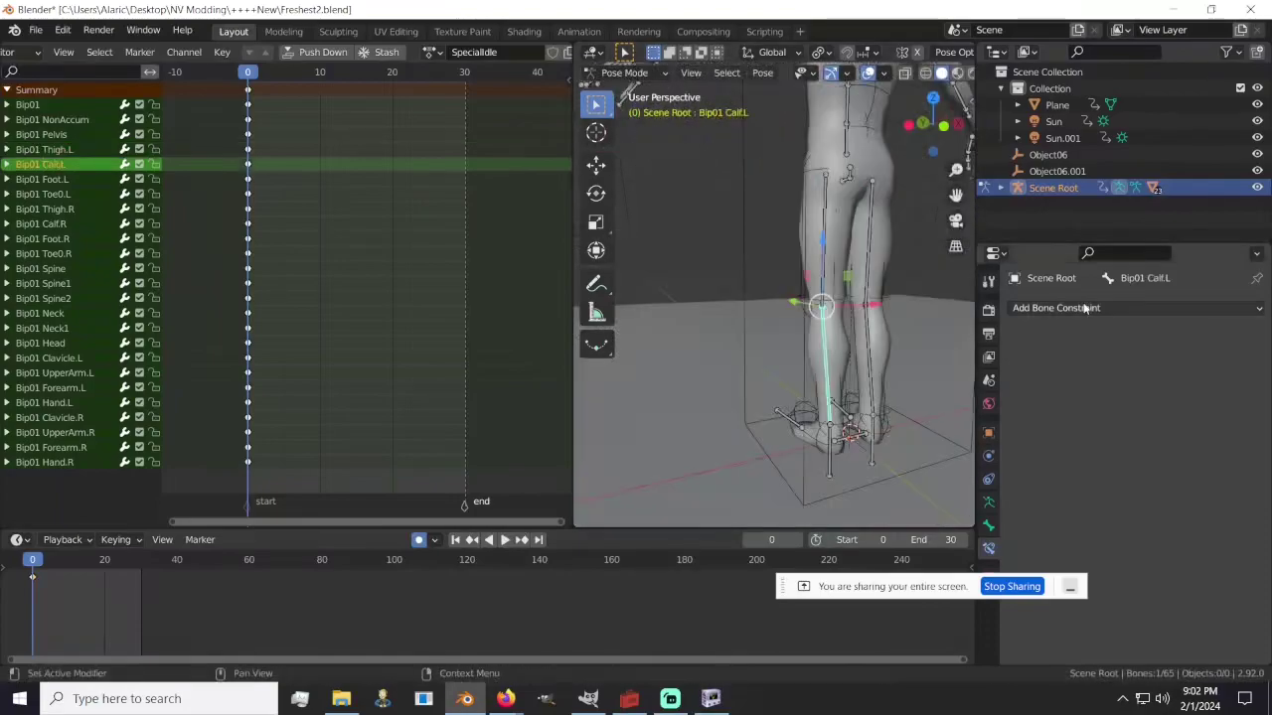
Step: Add an Inverse Kinematics constraint to the Bip01 Foot.L bone
click(1083, 306)
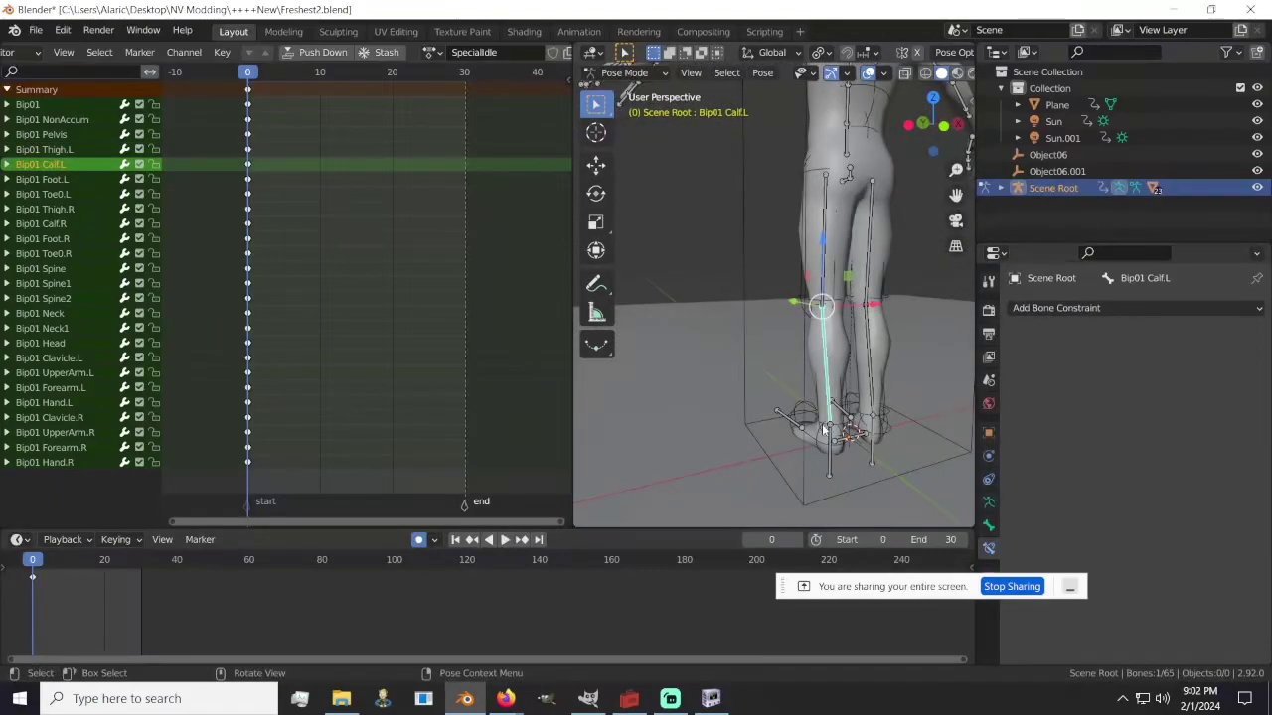
click(823, 429)
middle_drag(823, 429, 865, 496)
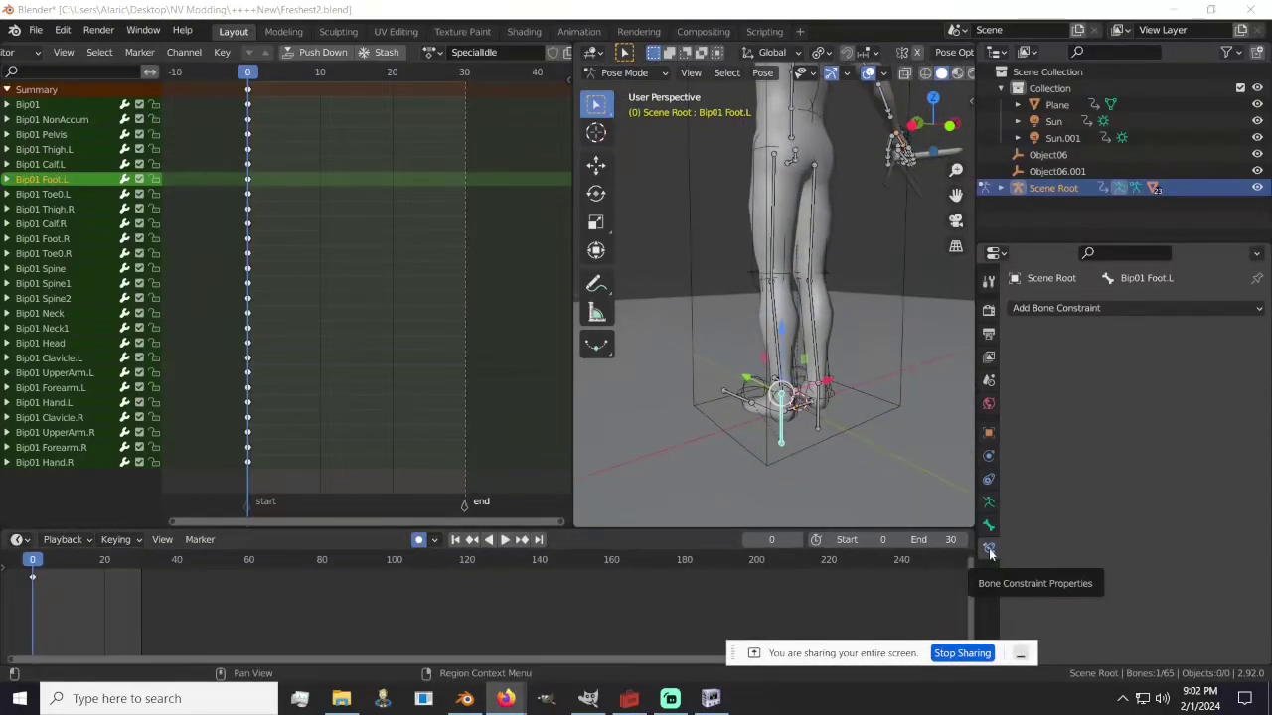
click(1106, 310)
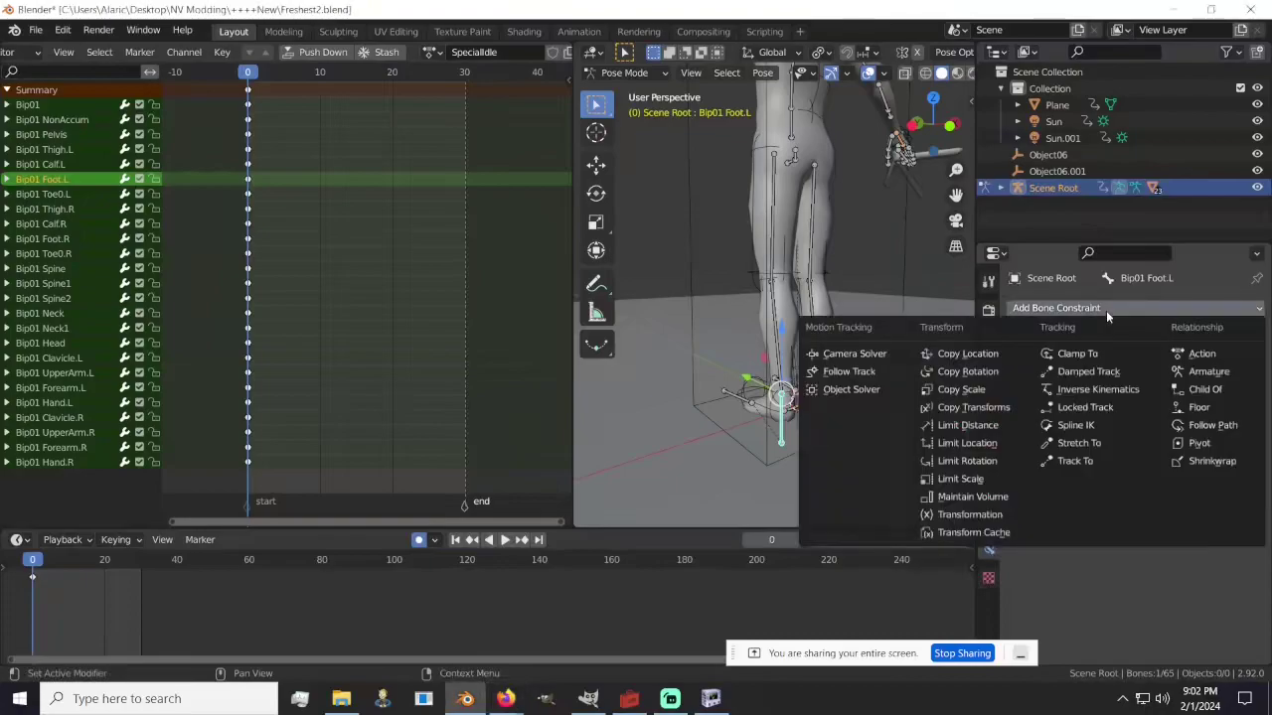
click(1094, 390)
middle_drag(695, 249, 874, 248)
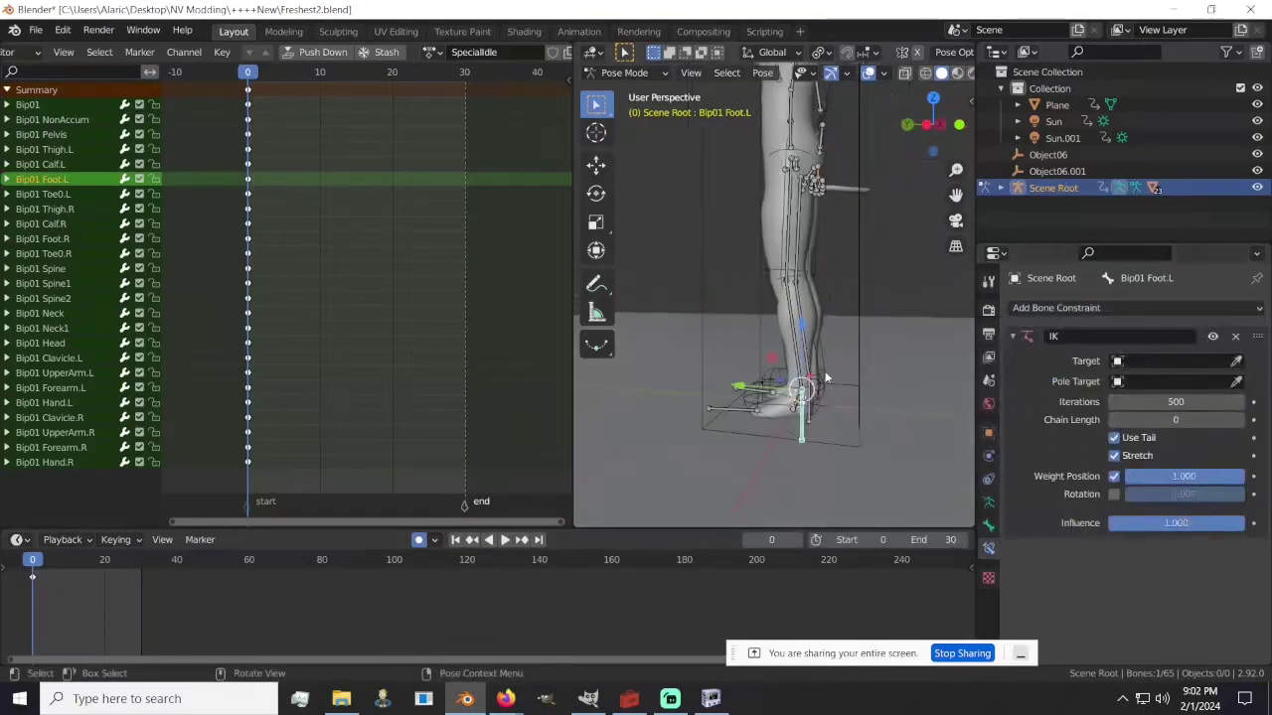
Step: Try moving the Bip01 Foot.L bone with the IK chain length at 0, and undo the move
key(g)
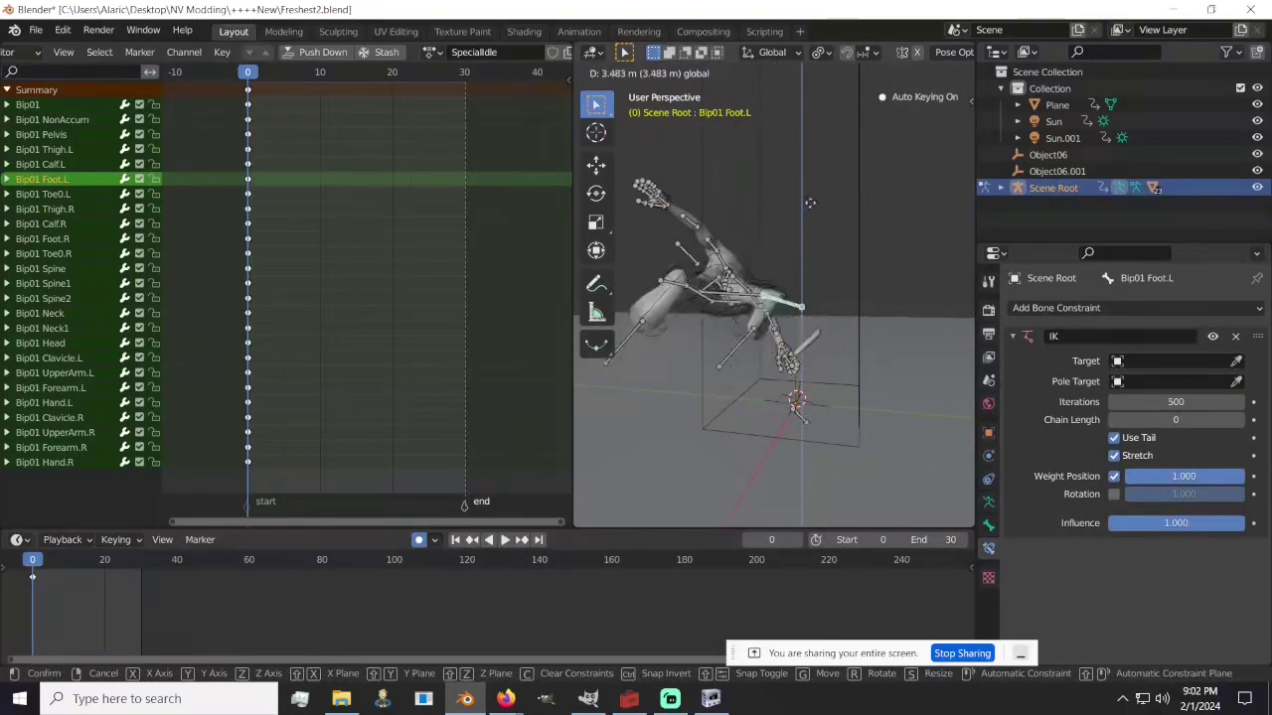
click(918, 319)
key(ctrl+z)
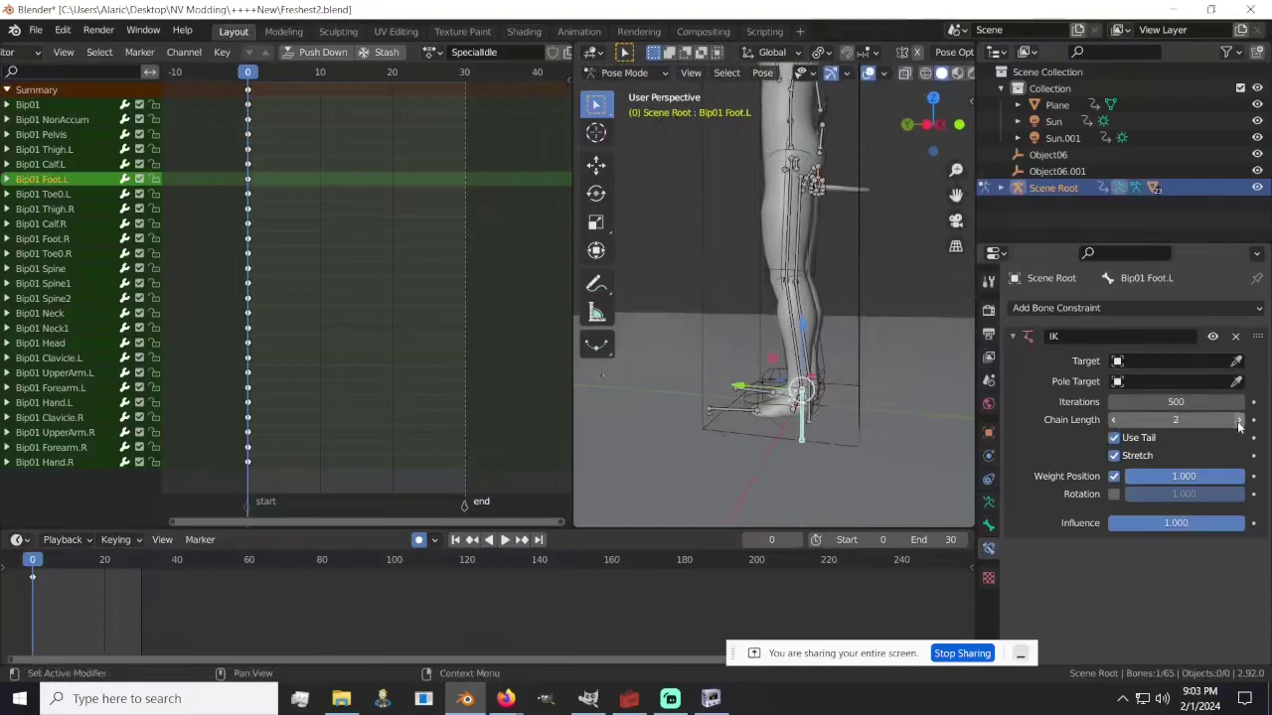
Step: Try moving the Bip01 Foot.L bone with the IK chain length at 2, turn off Use Tail and try the move again
key(g)
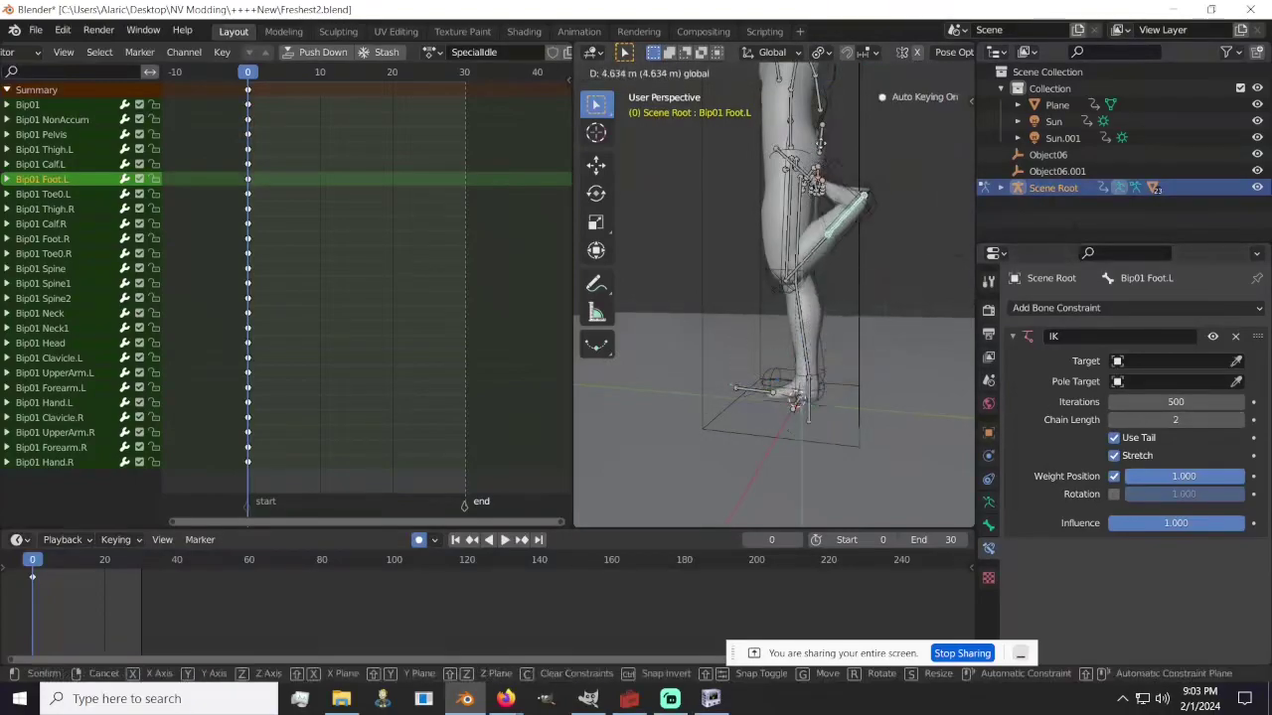
key(Escape)
click(1115, 438)
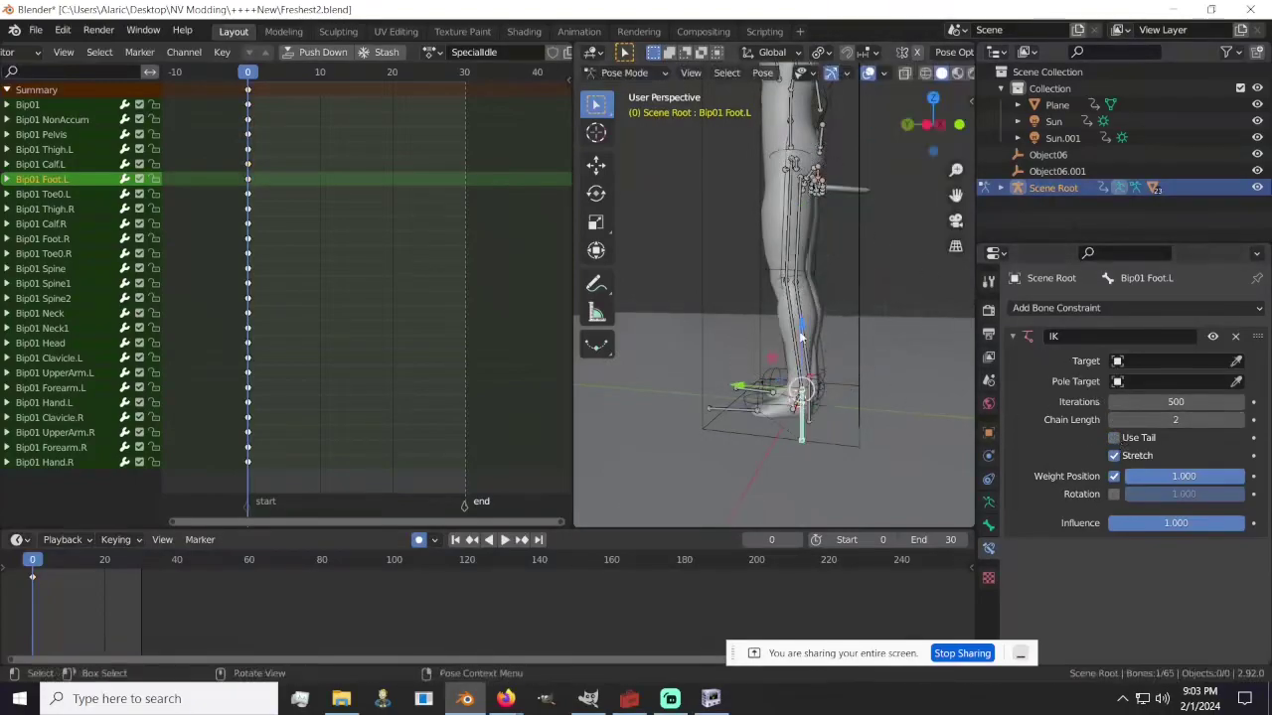
key(g)
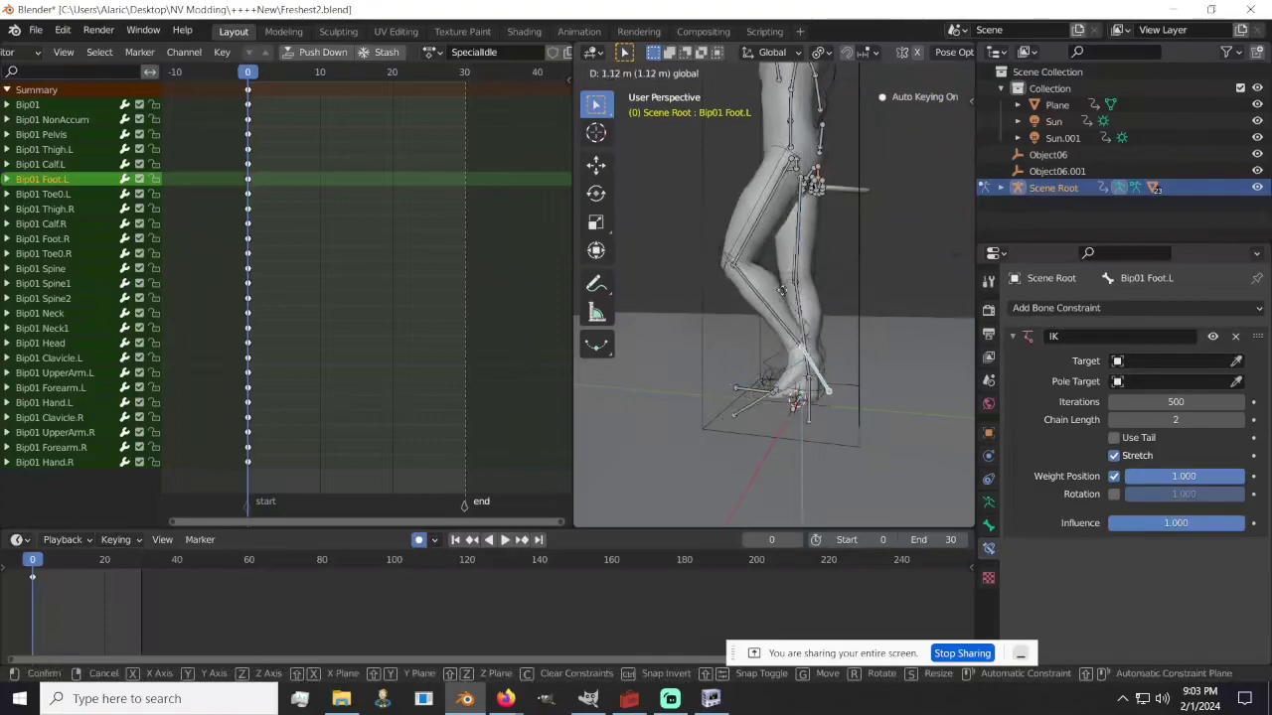
key(Return)
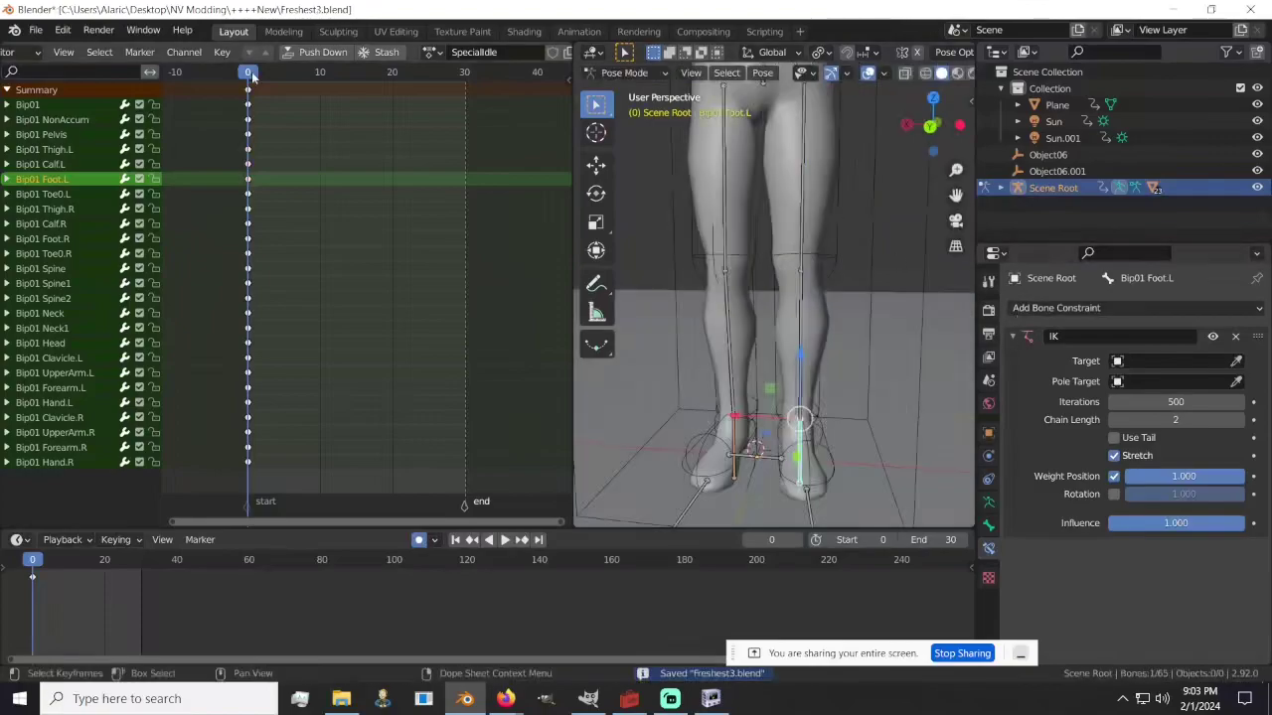
Step: Advance the SpecialIdle action to the end frame 30, select all bones and auto-key them there with a rotation
key(space)
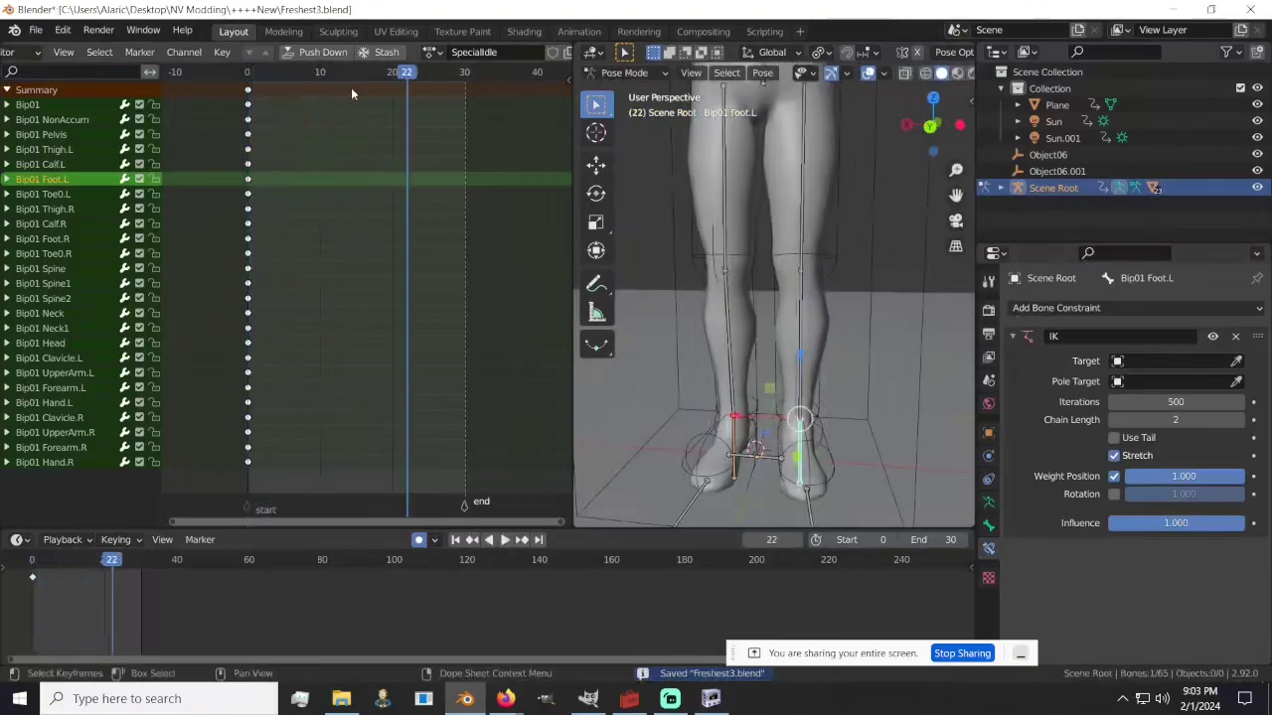
key(space)
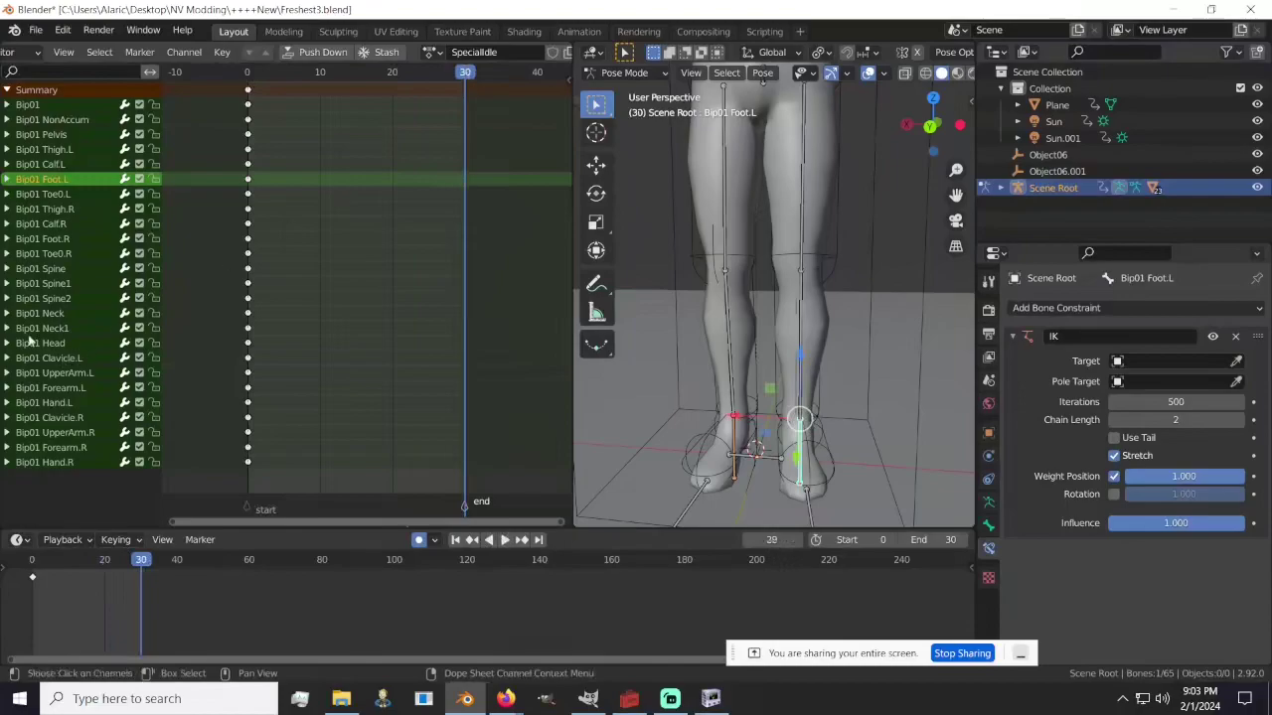
click(22, 315)
click(62, 269)
key(a)
scroll(856, 232, down, 2)
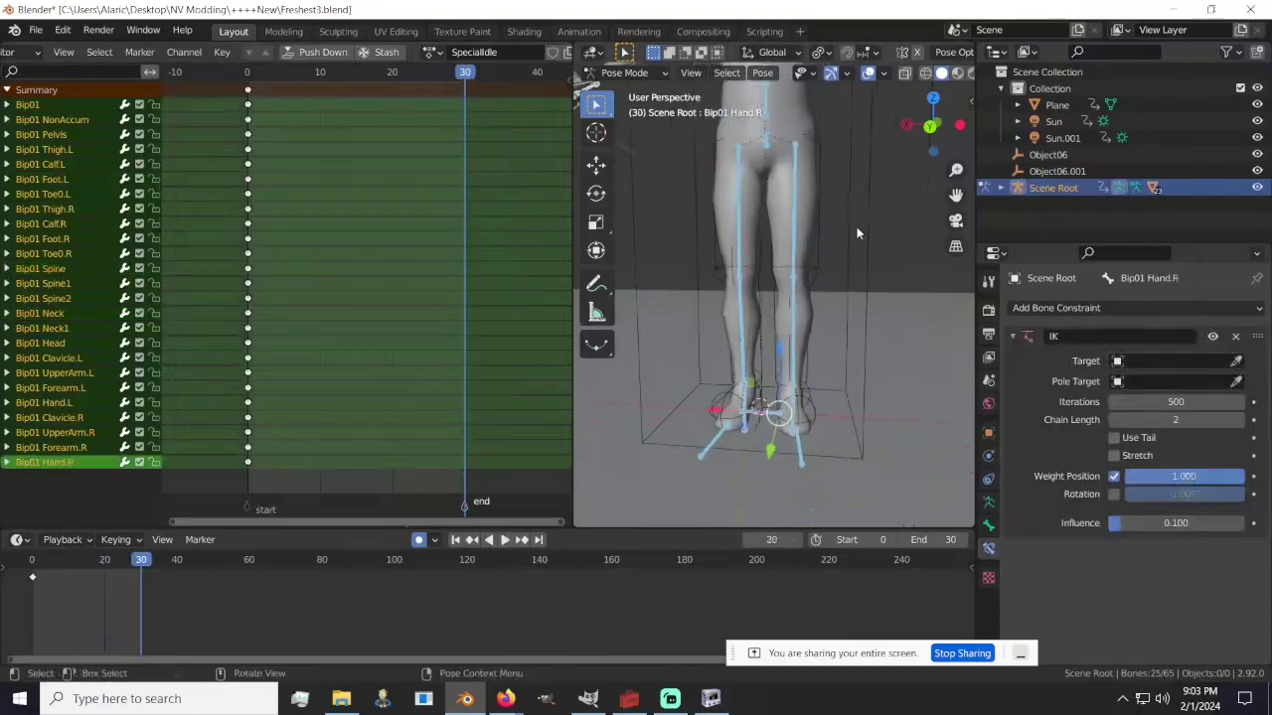
key(r)
click(857, 229)
Step: Return to frame 0 and raise the Bip01 Foot.R bone so the right leg bends through its IK chain
scroll(811, 214, down, 3)
click(240, 74)
drag(240, 74, 323, 99)
drag(321, 146, 432, 177)
key(Escape)
middle_drag(686, 270, 721, 279)
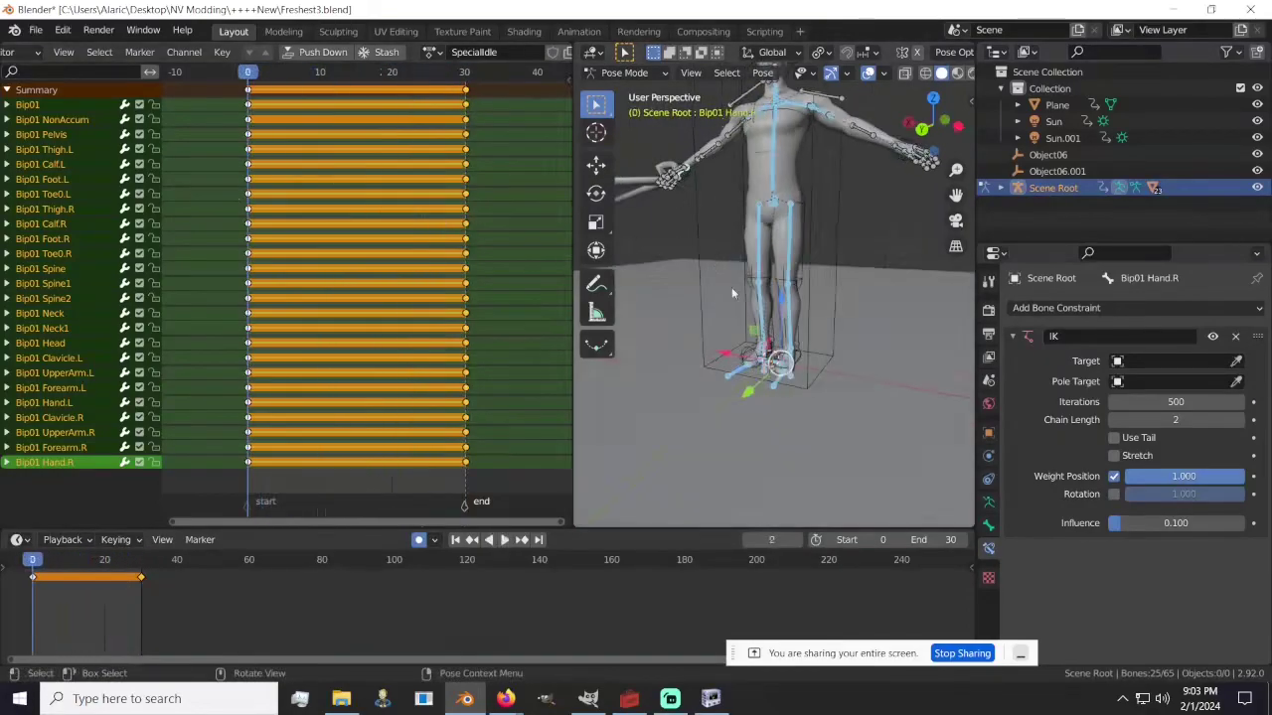
click(765, 338)
drag(766, 350, 765, 283)
Step: Move the Bip01 Foot.L bone to bend the left leg, and rotate the upper-body bones at frame 0
click(790, 365)
middle_drag(790, 365, 830, 316)
drag(797, 355, 872, 310)
middle_drag(871, 308, 856, 333)
middle_drag(798, 131, 834, 226)
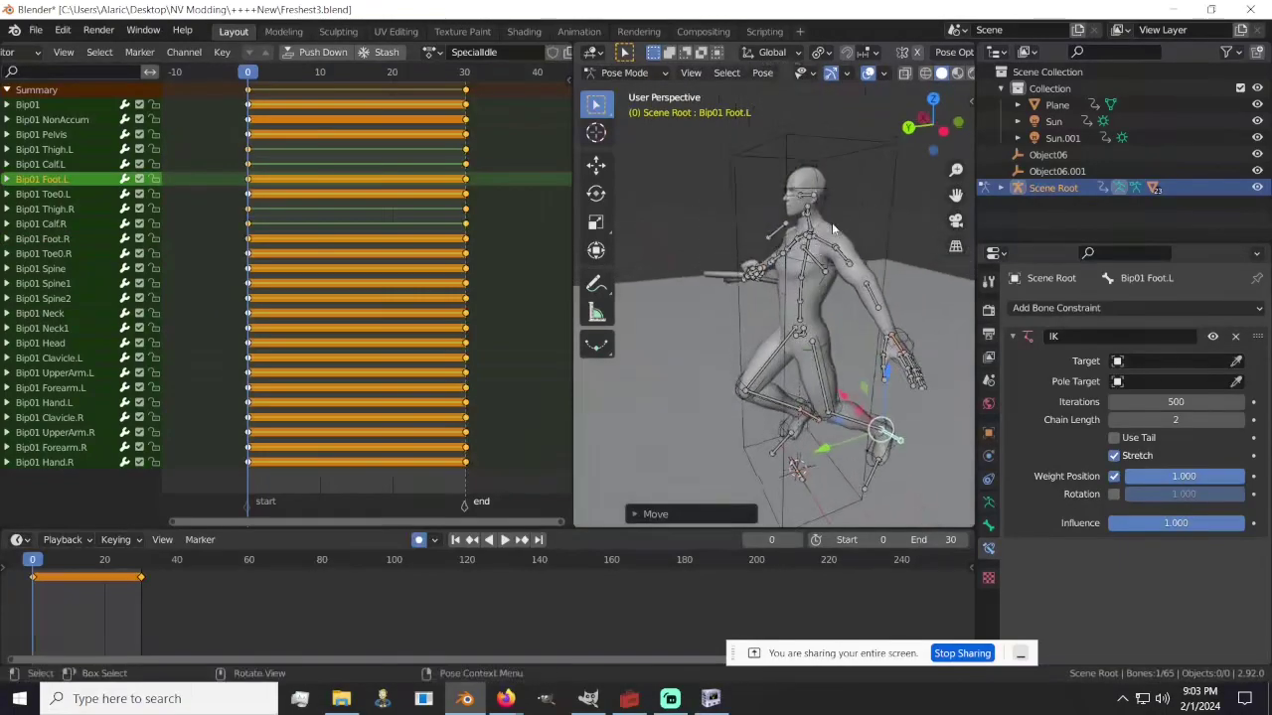
key(r)
Step: Try baking the Bip01 Foot.R bone's action over frames 0 to 30 with Visual Keying and Clear Constraints on, and undo the bake
click(760, 76)
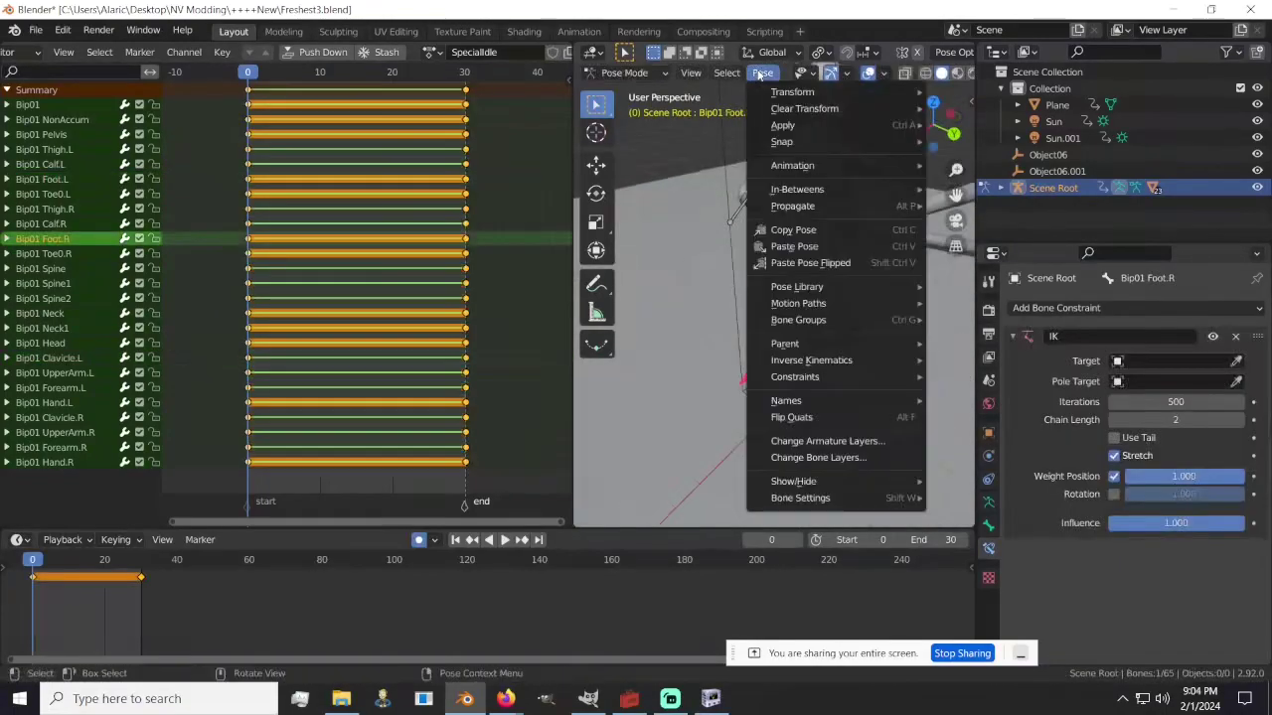
drag(253, 80, 276, 78)
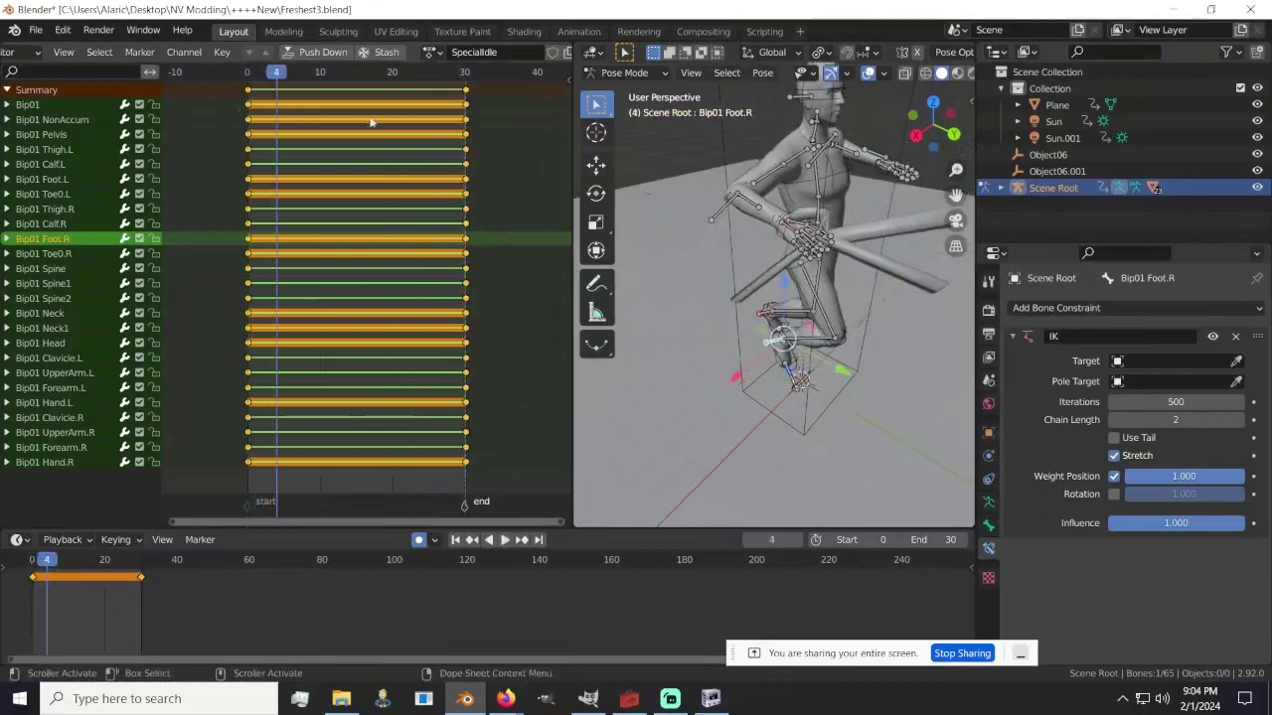
click(765, 74)
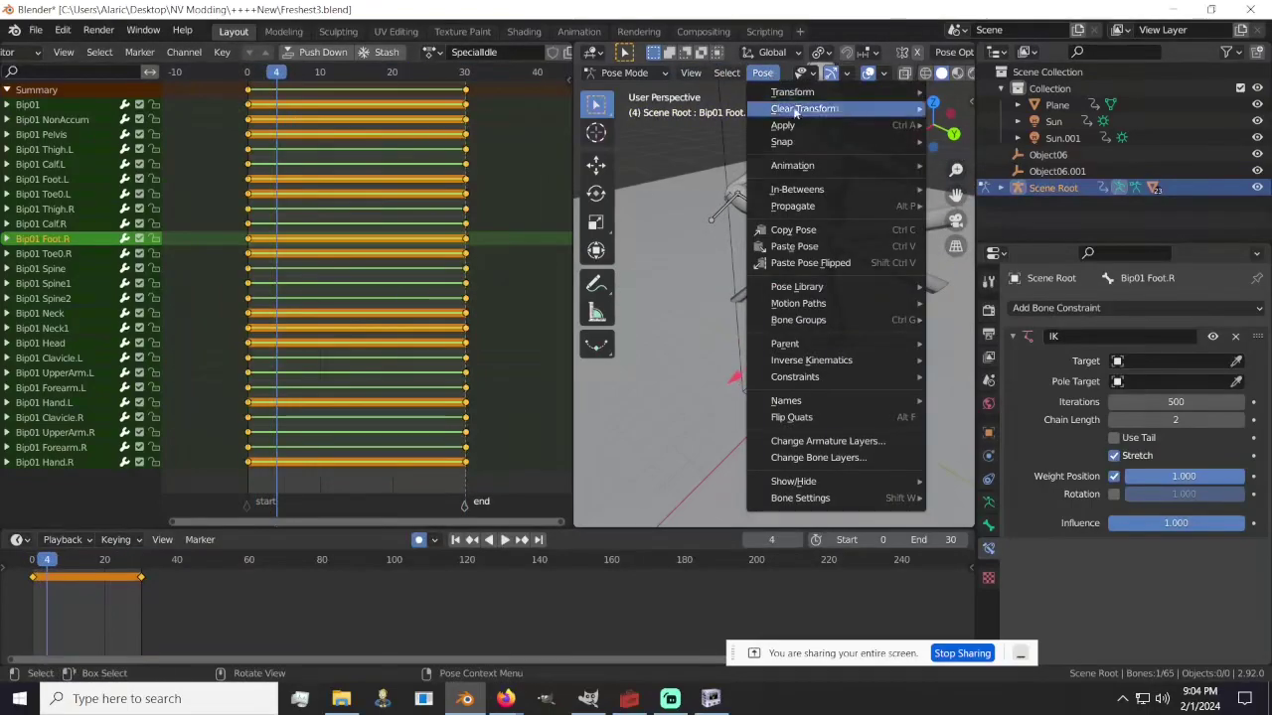
mouse_move(827, 164)
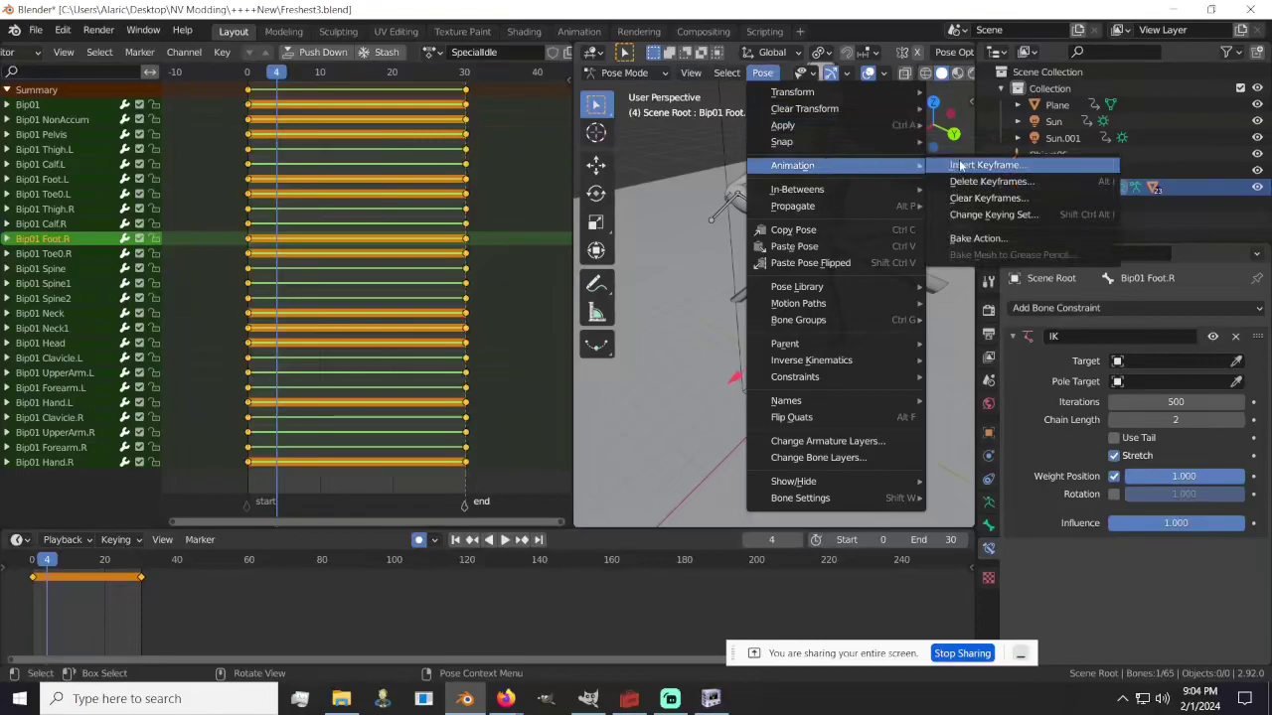
click(989, 239)
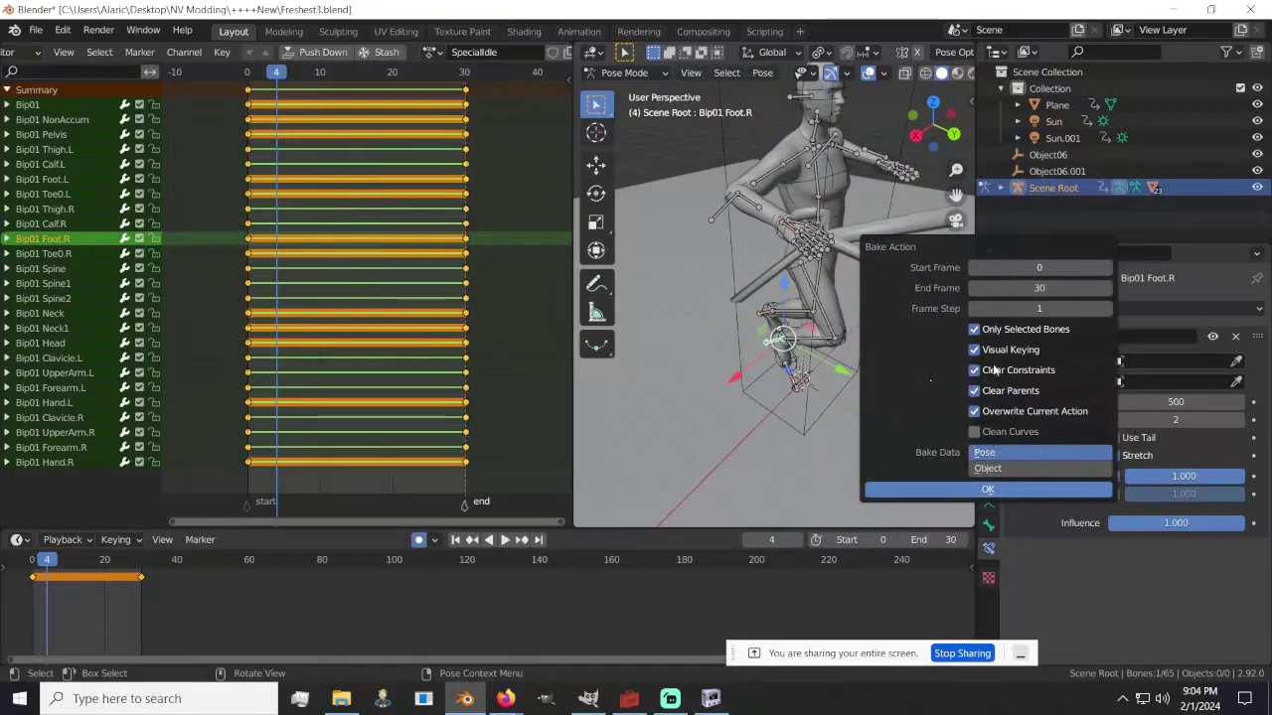
click(962, 489)
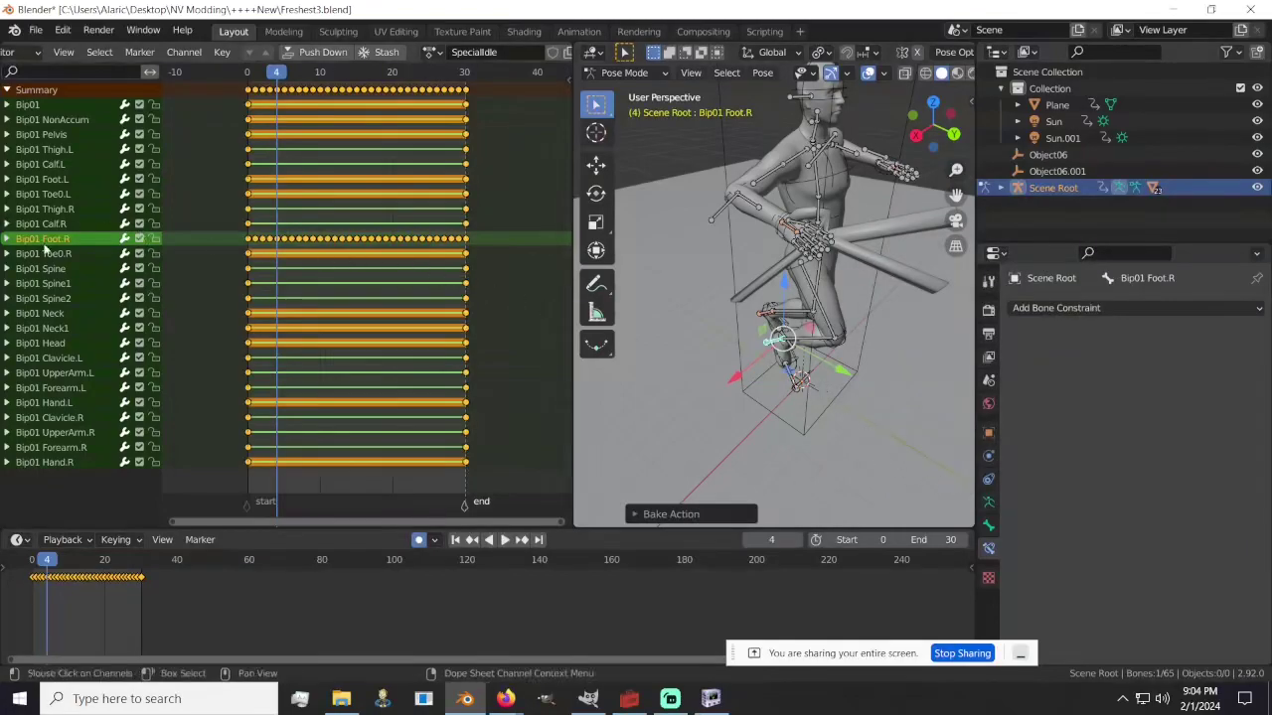
key(ctrl+z)
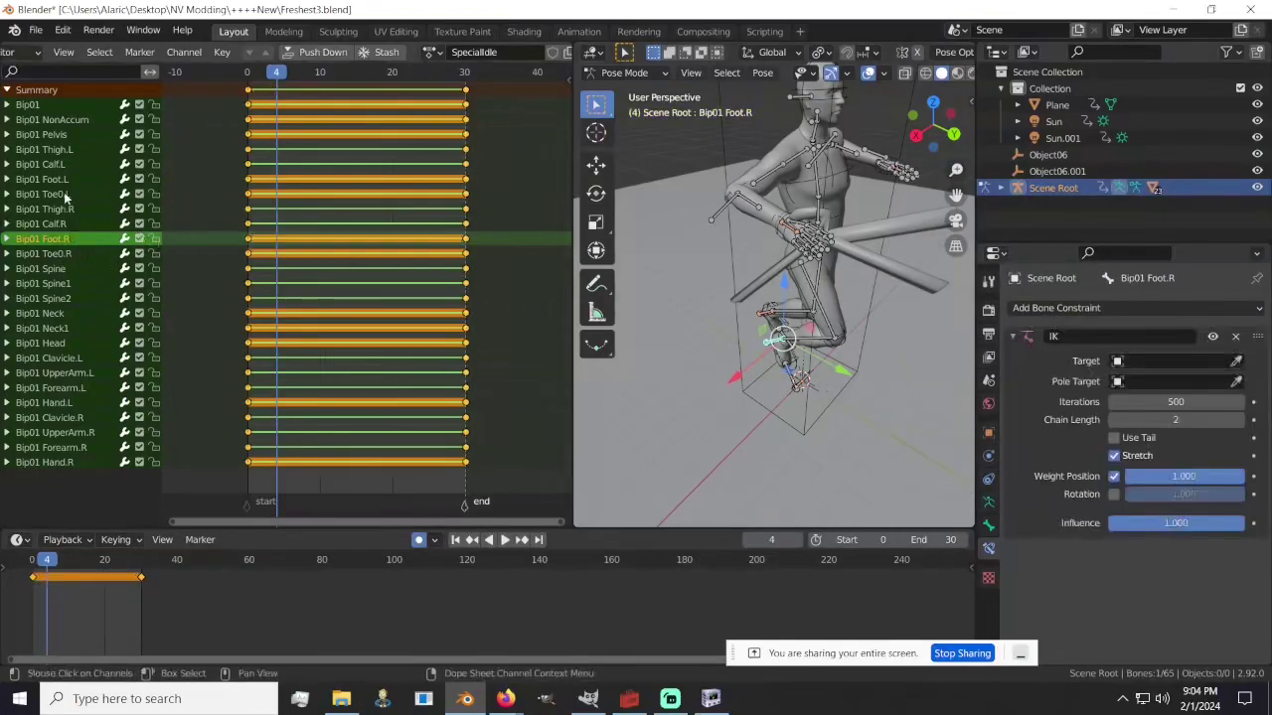
Step: Select all bones and bake their action over frames 0 to 30 with constraints cleared
click(65, 197)
key(a)
key(ctrl+shift+z)
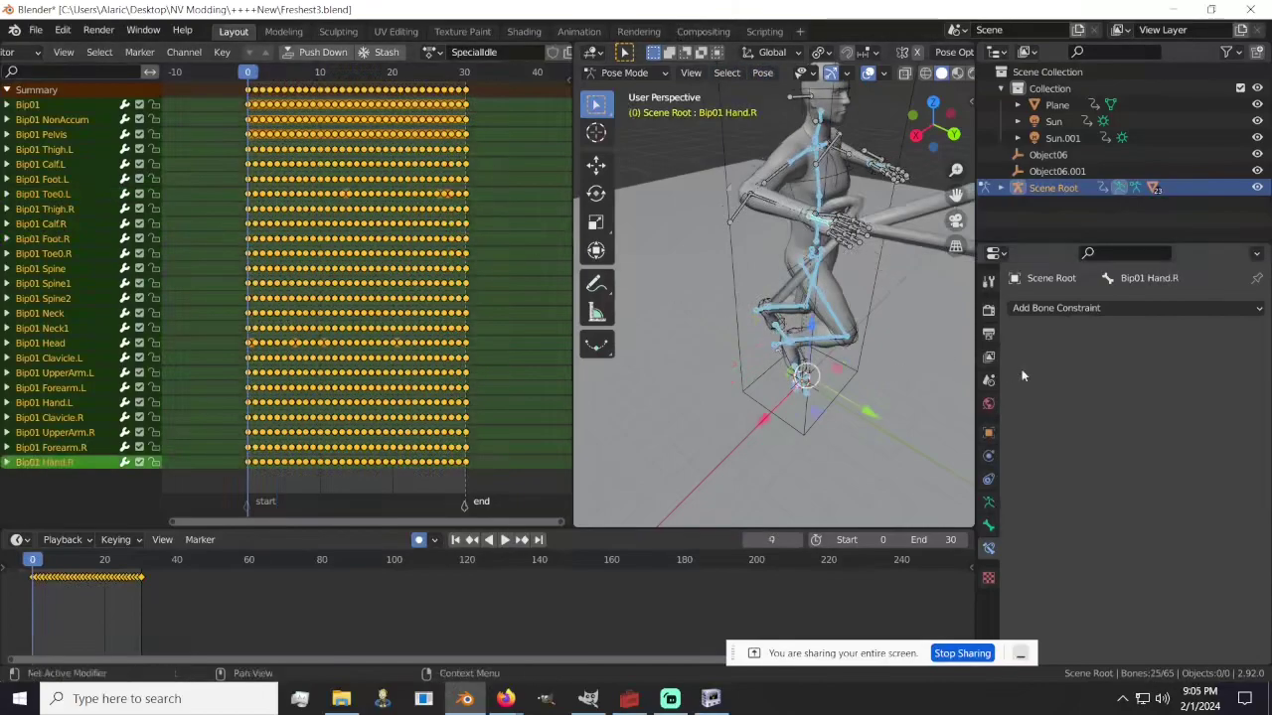
Step: Inspect the Bip01 Foot.R bone's constraints and the available constraint types, including Inverse Kinematics
scroll(855, 332, up, 4)
middle_drag(741, 372, 783, 354)
click(782, 390)
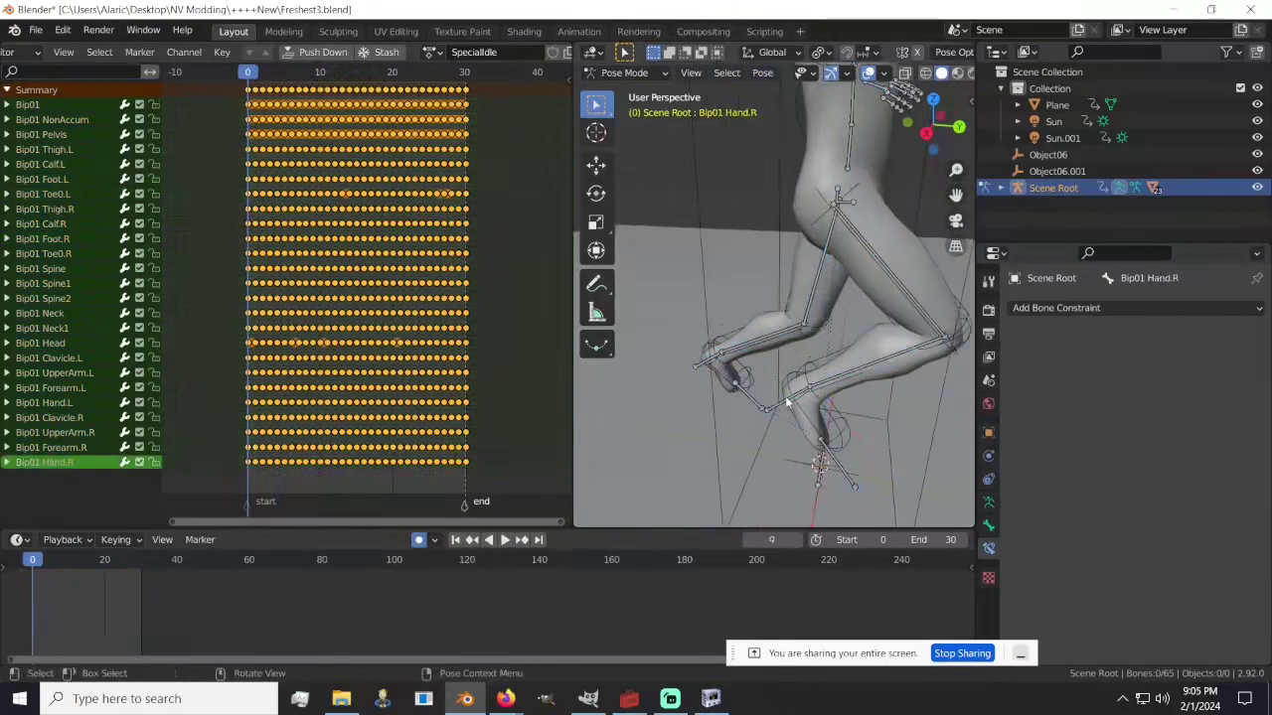
click(783, 400)
middle_drag(783, 437, 821, 389)
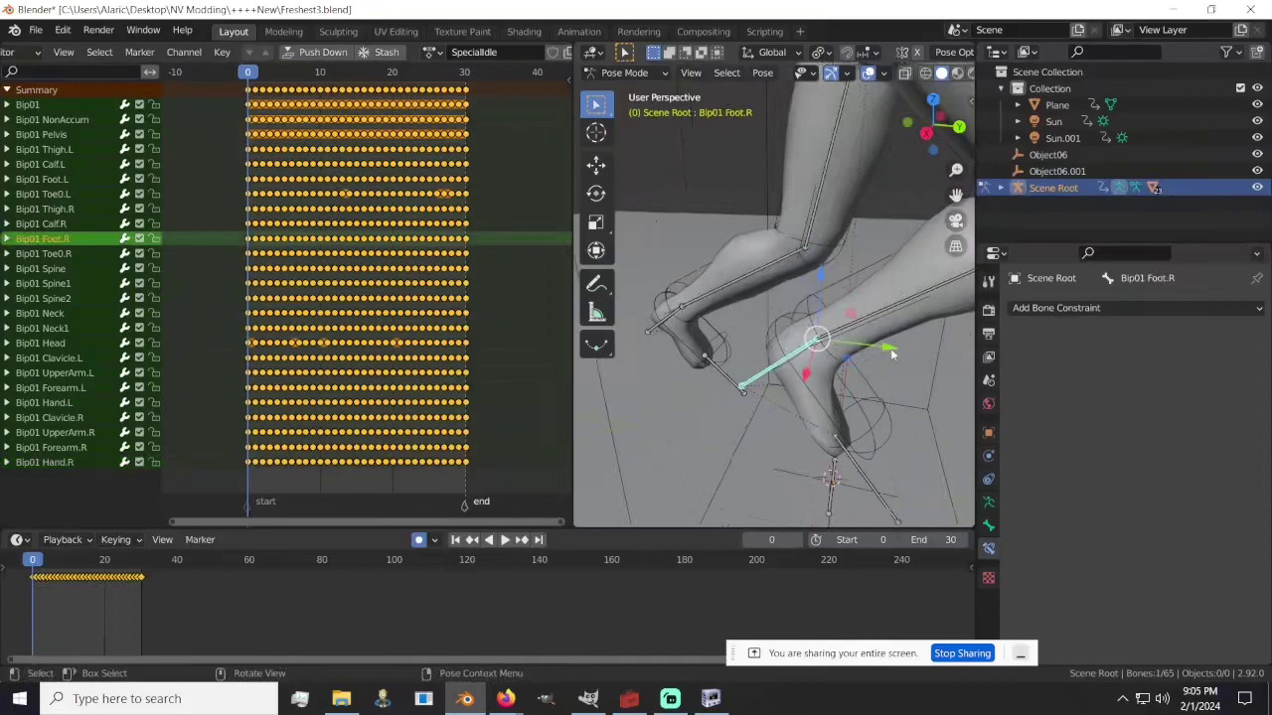
click(752, 310)
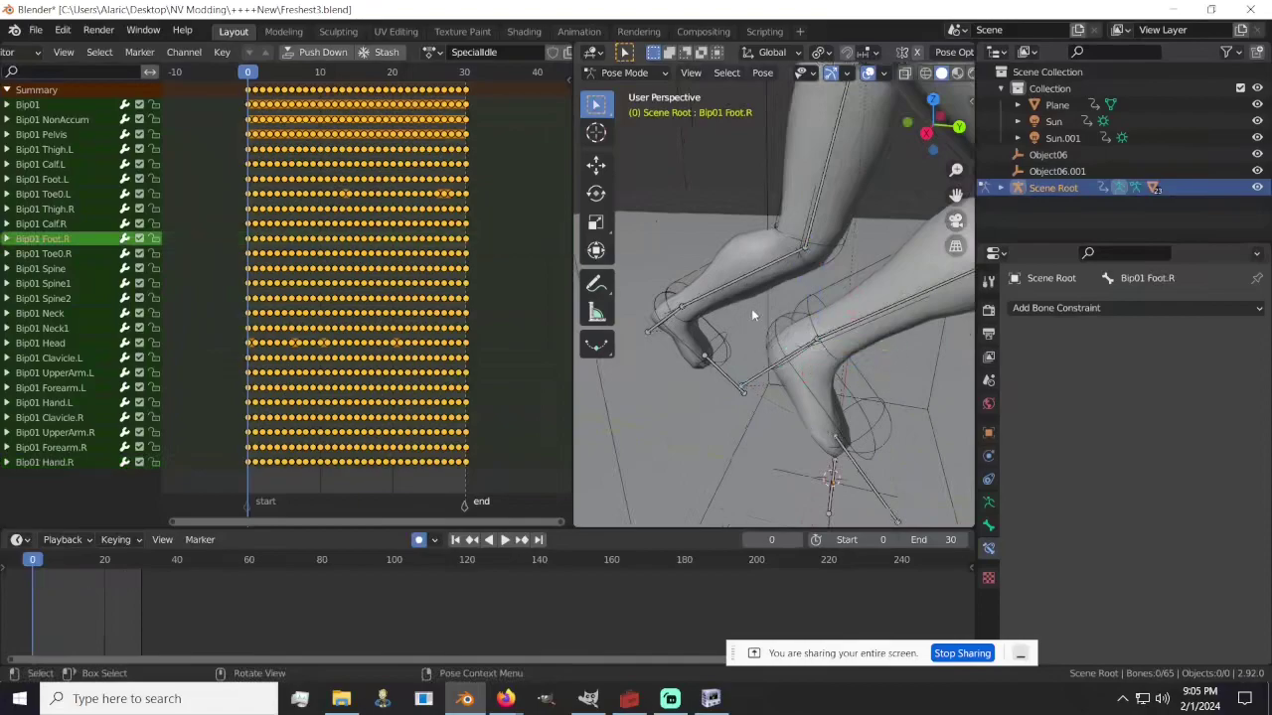
click(778, 365)
click(1079, 309)
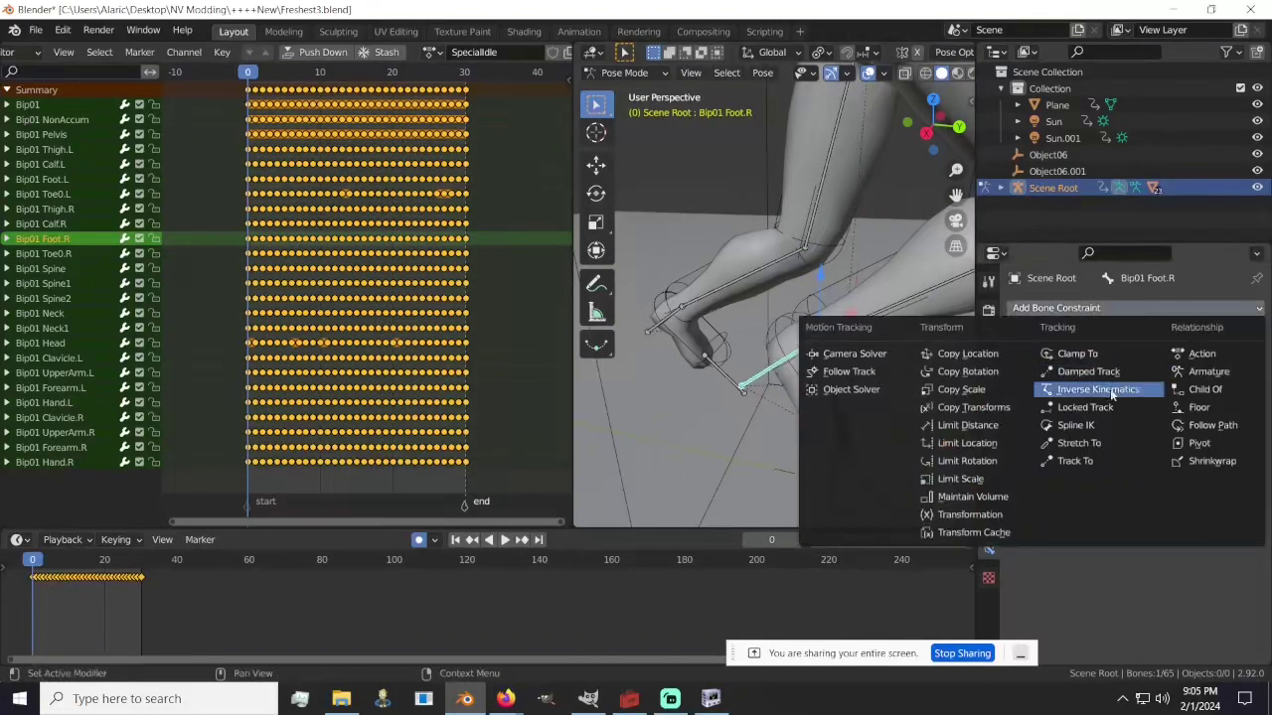
click(757, 331)
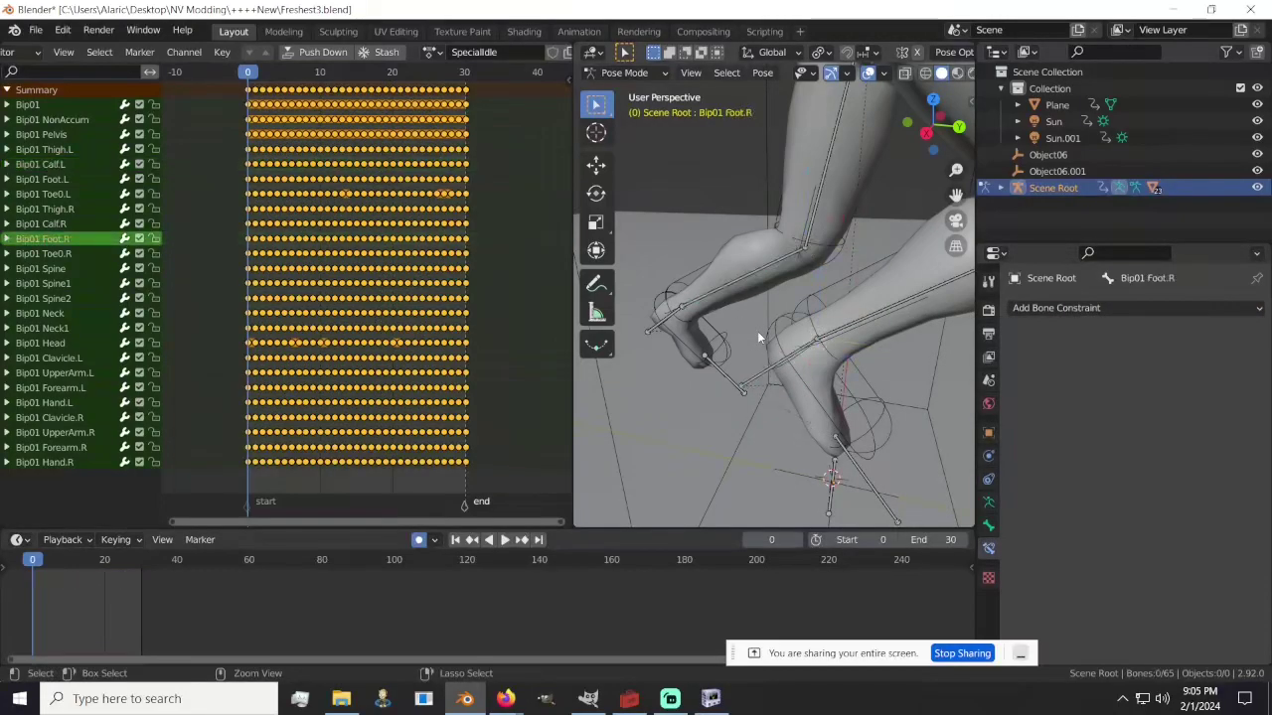
Step: Undo the bake of all bones that cleared the IK constraints
key(a)
key(ctrl+z)
key(ctrl+z)
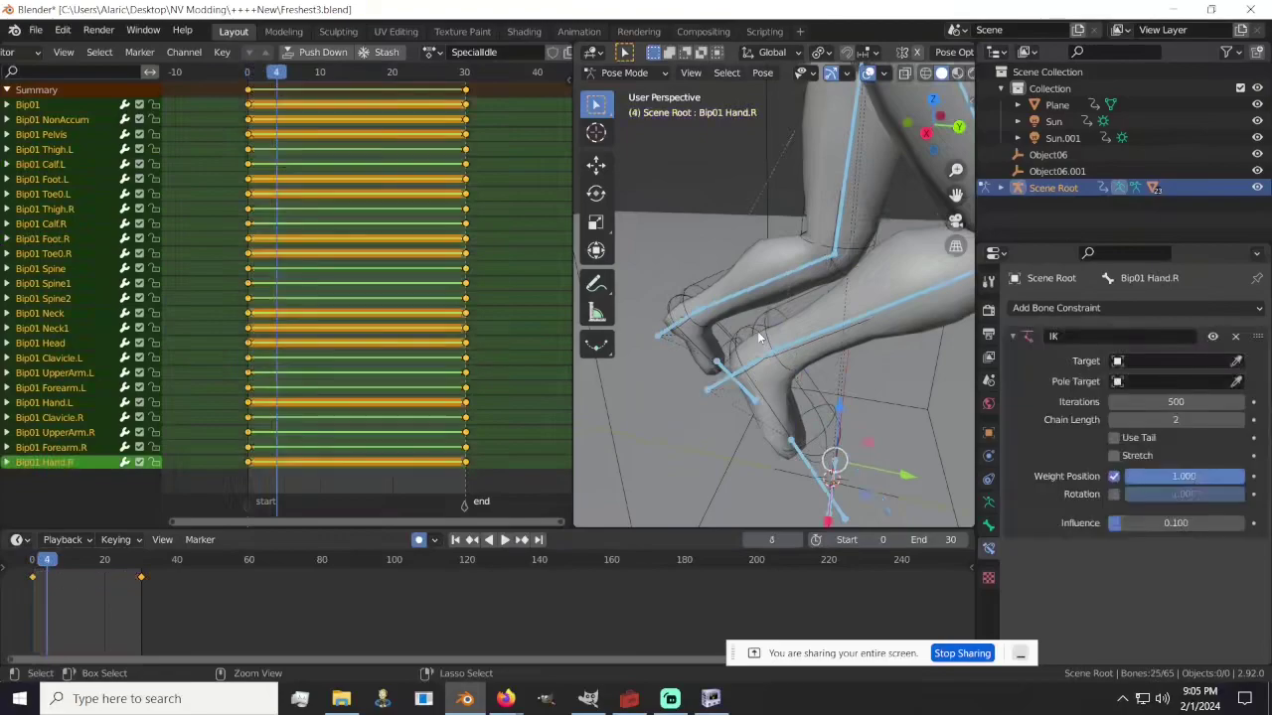
Step: Bake the pose of all selected bones over frames 0 to 30 with Visual Keying on and Clear Constraints off
click(766, 73)
mouse_move(855, 165)
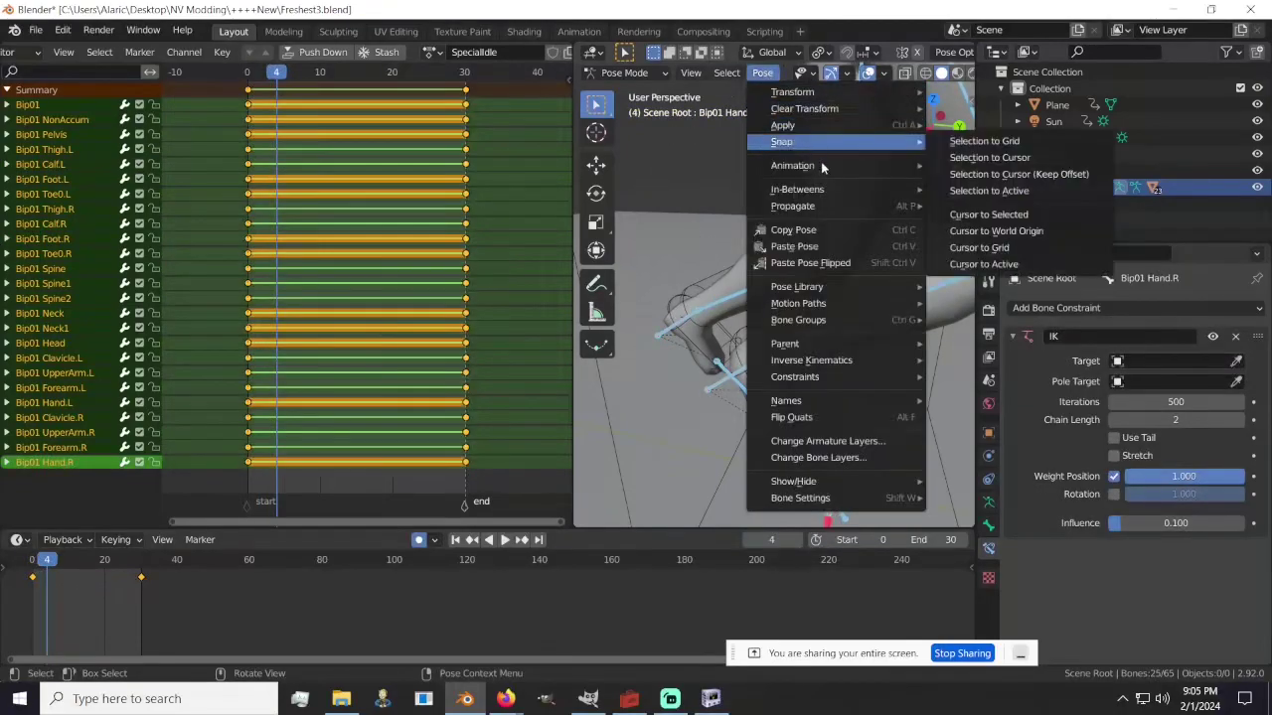
click(1007, 240)
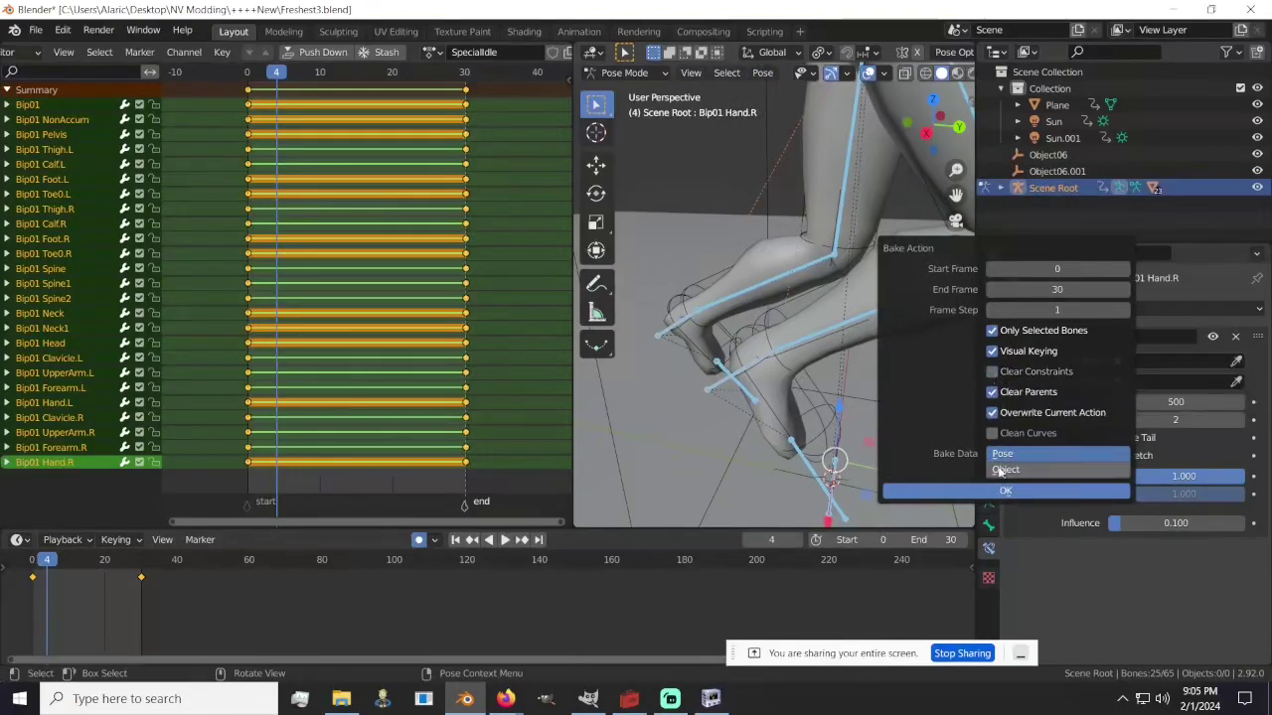
click(986, 487)
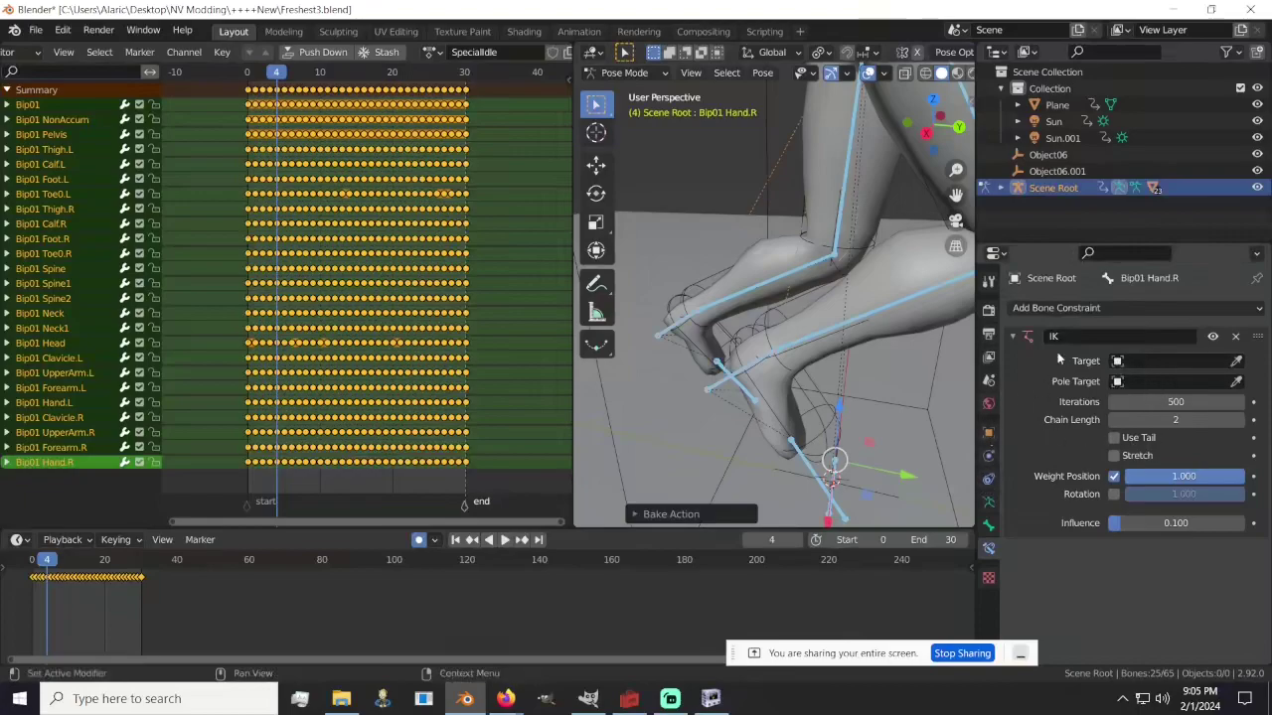
Step: Select the Bip01 Foot.R bone and examine its IK constraint and the baked leg pose at frame 12
click(792, 394)
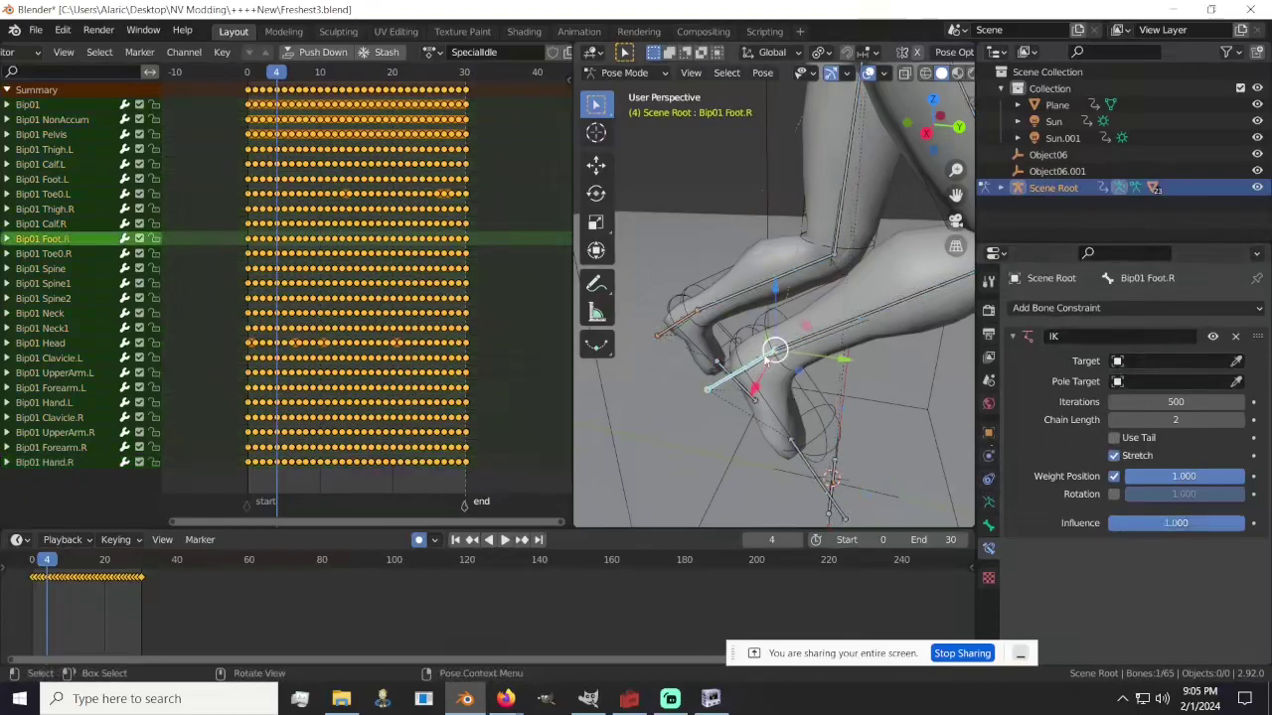
click(337, 76)
scroll(762, 347, down, 2)
middle_drag(761, 346, 626, 239)
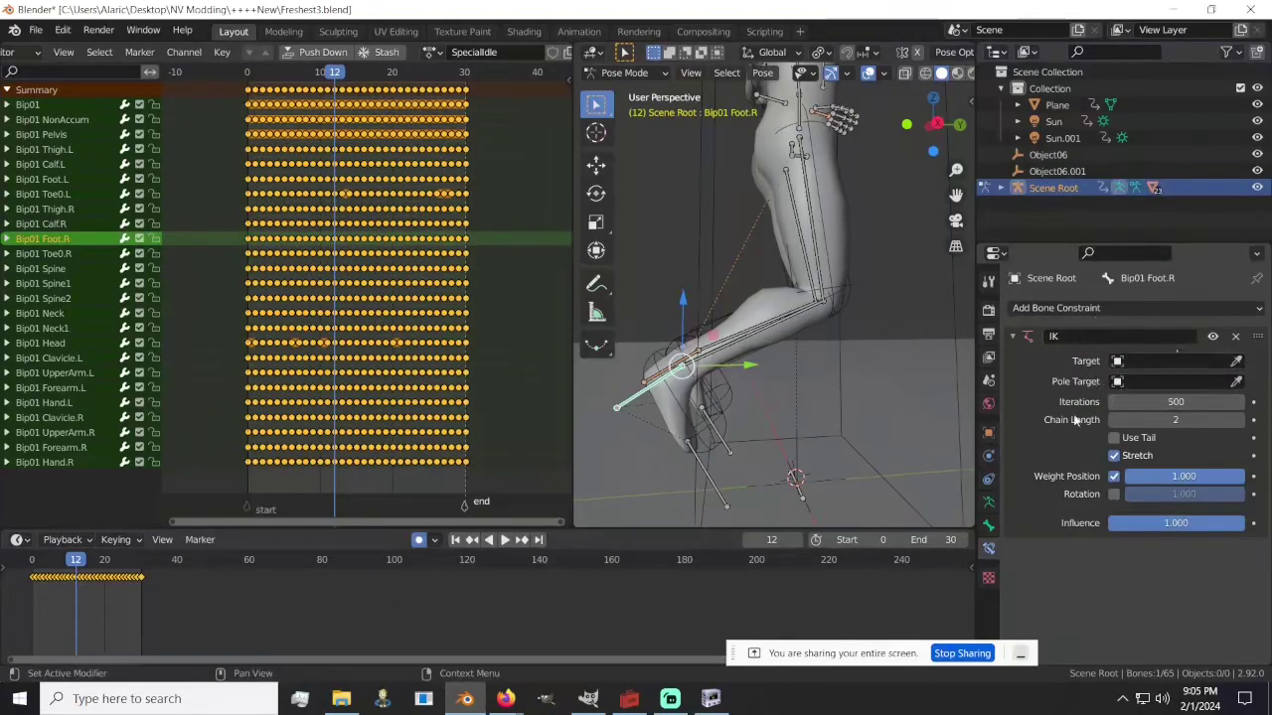
middle_drag(726, 357, 919, 344)
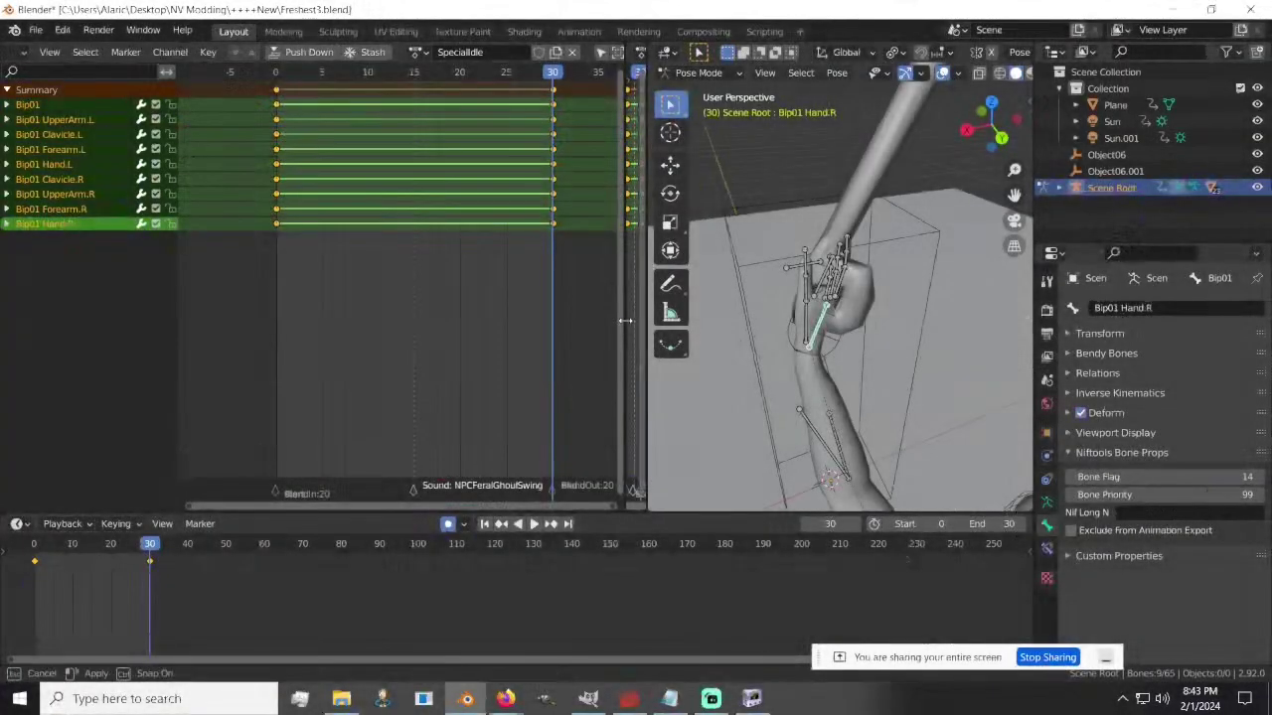
Step: Adjust the width of the Action Editor area beside the 3D viewport
mouse_move(622, 324)
mouse_down()
mouse_move(566, 327)
mouse_move(633, 328)
mouse_up()
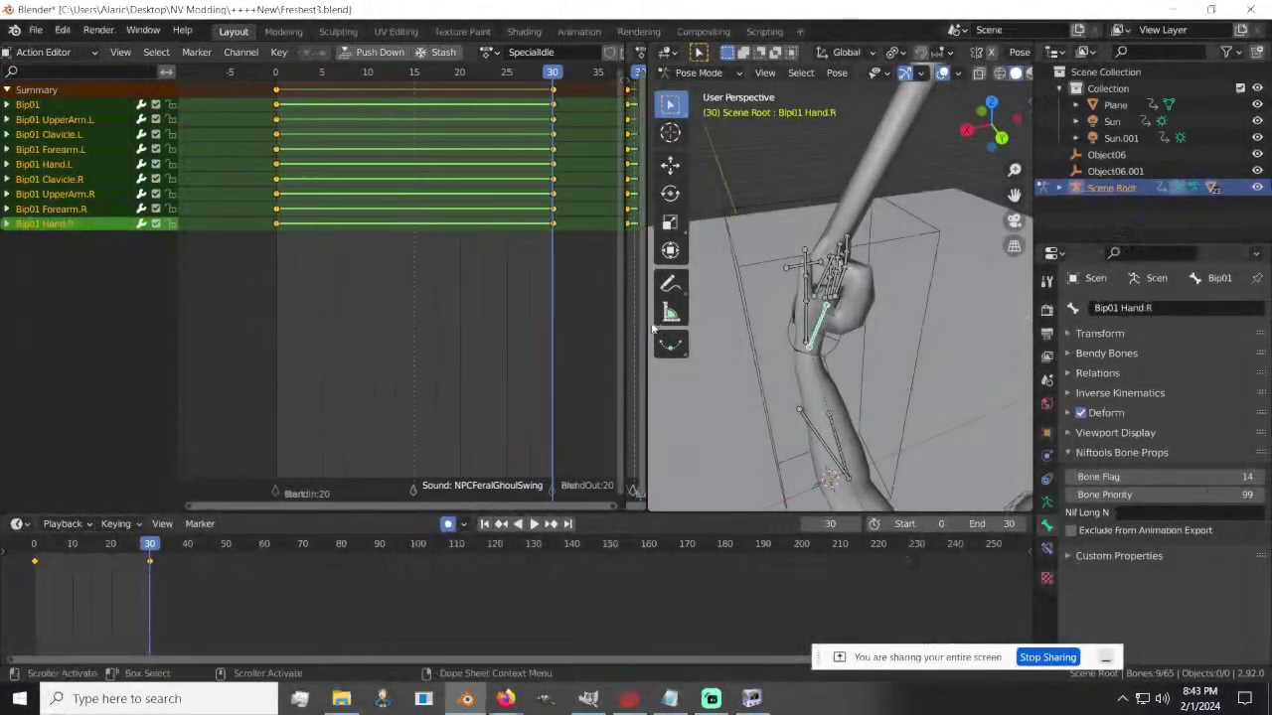
scroll(440, 198, down, 2)
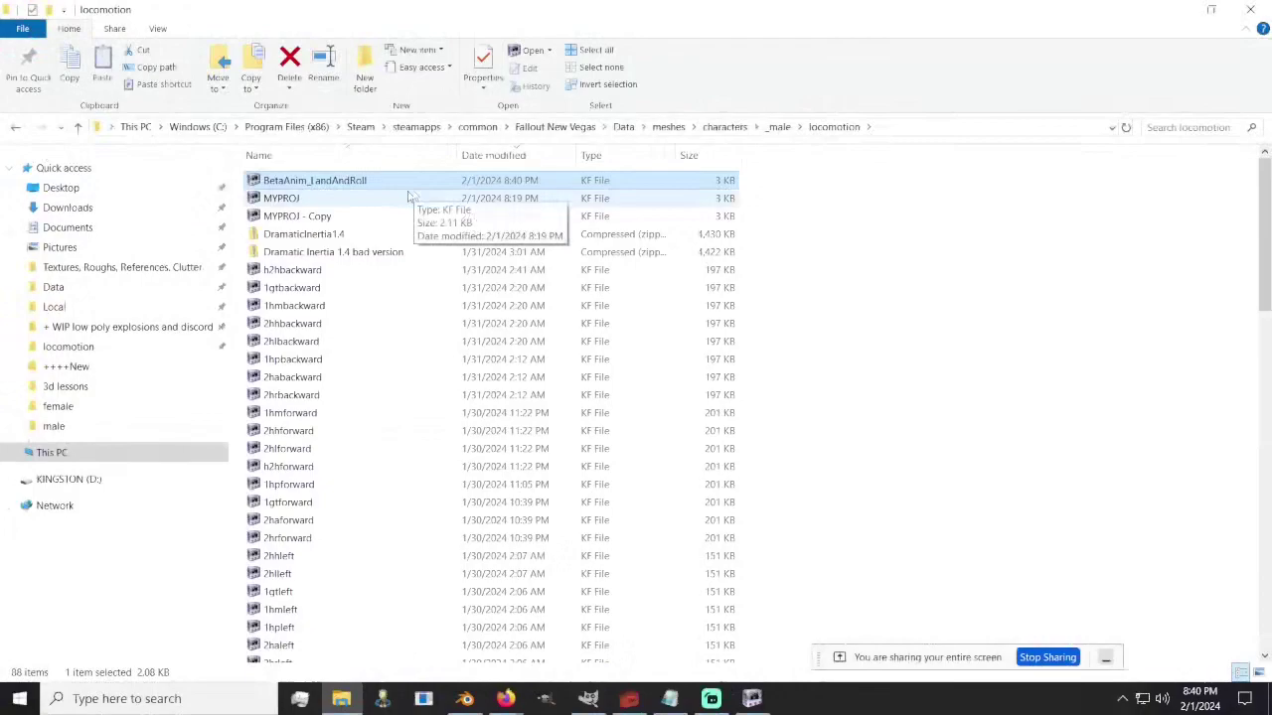
Step: Go back to the idleanims folder in File Explorer and paste the BetaAnim_LandAndRoll file there
click(14, 127)
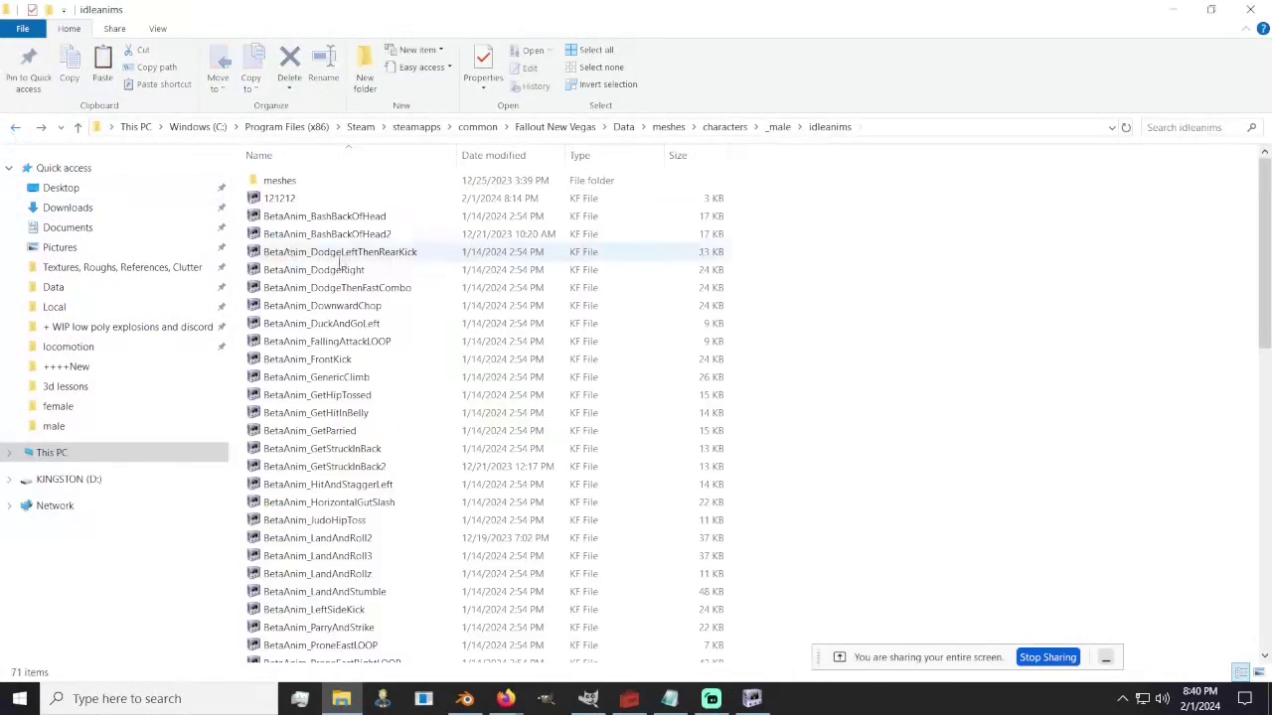
key(ctrl+v)
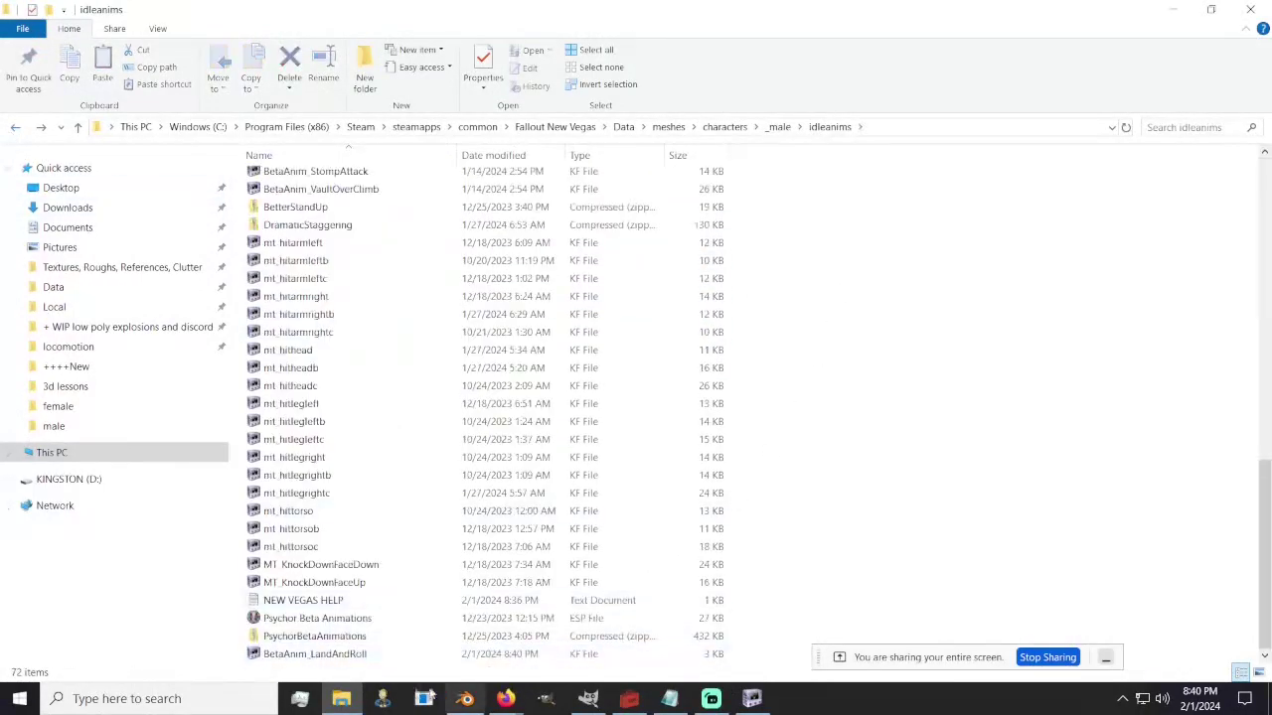